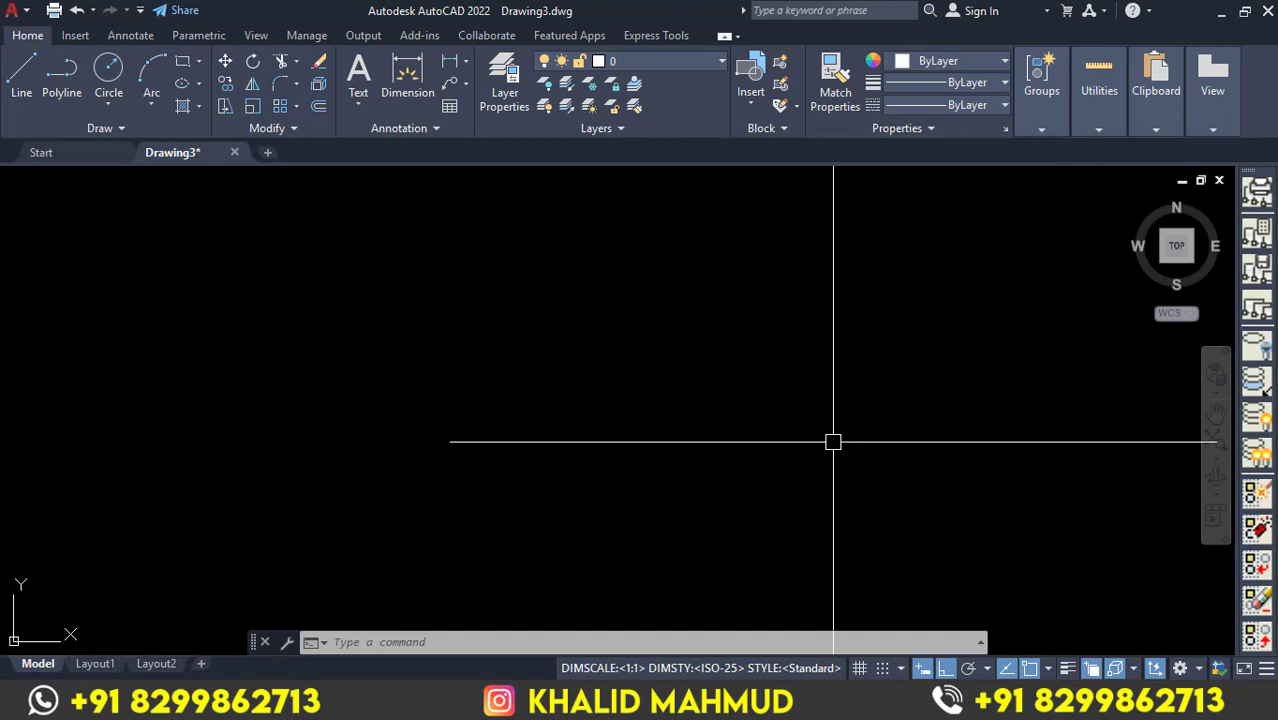
# Turn on the grid and show the classic menu bar, opening its Draw menu.
pyautogui.click(859, 668)
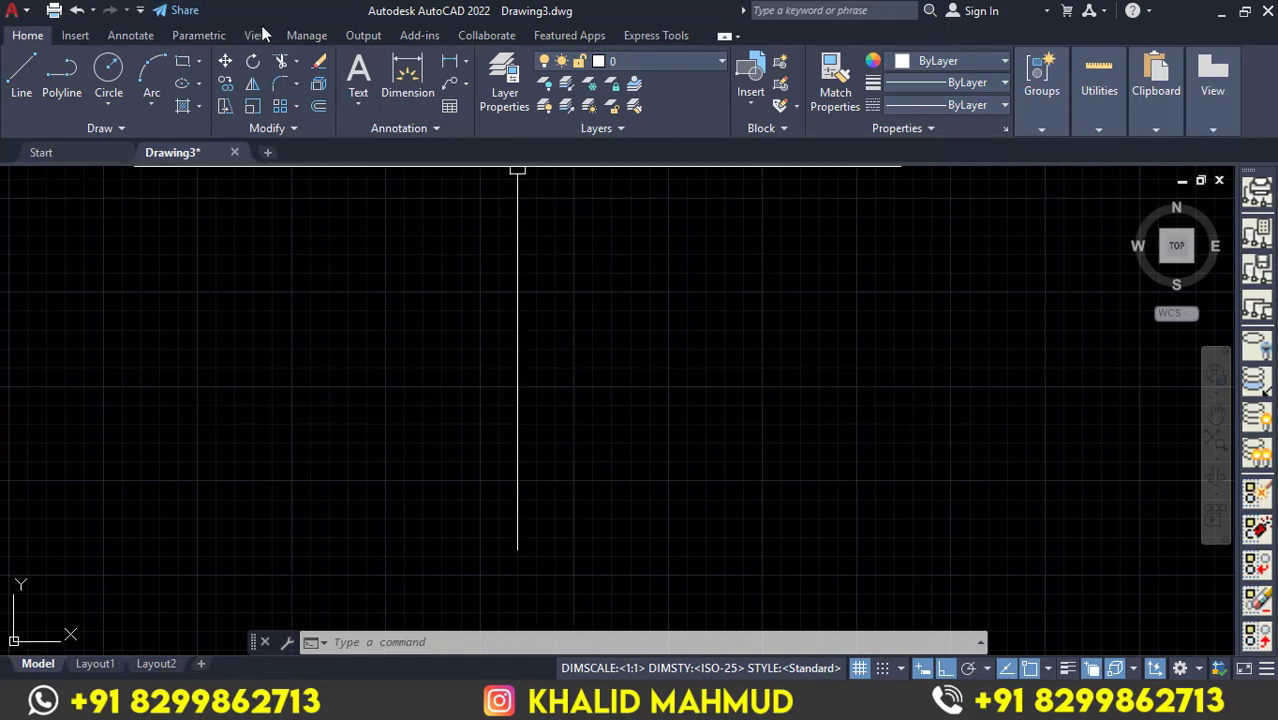
pyautogui.click(141, 10)
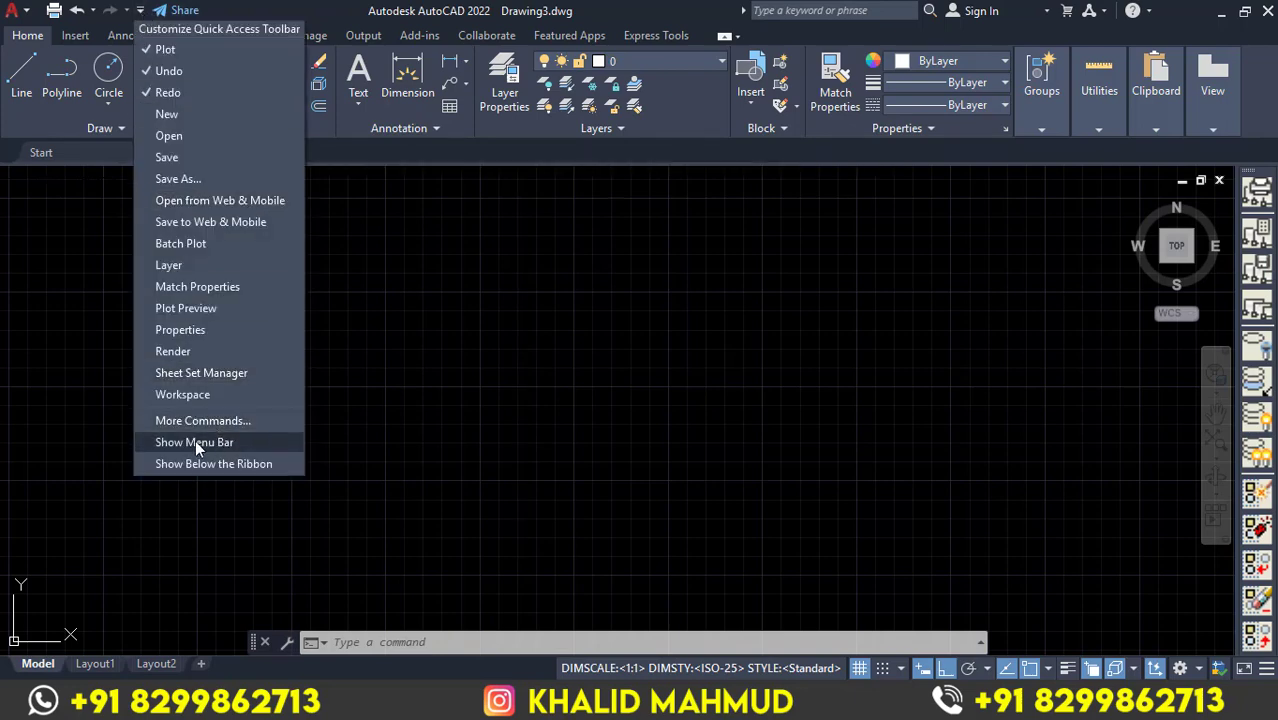
pyautogui.click(223, 442)
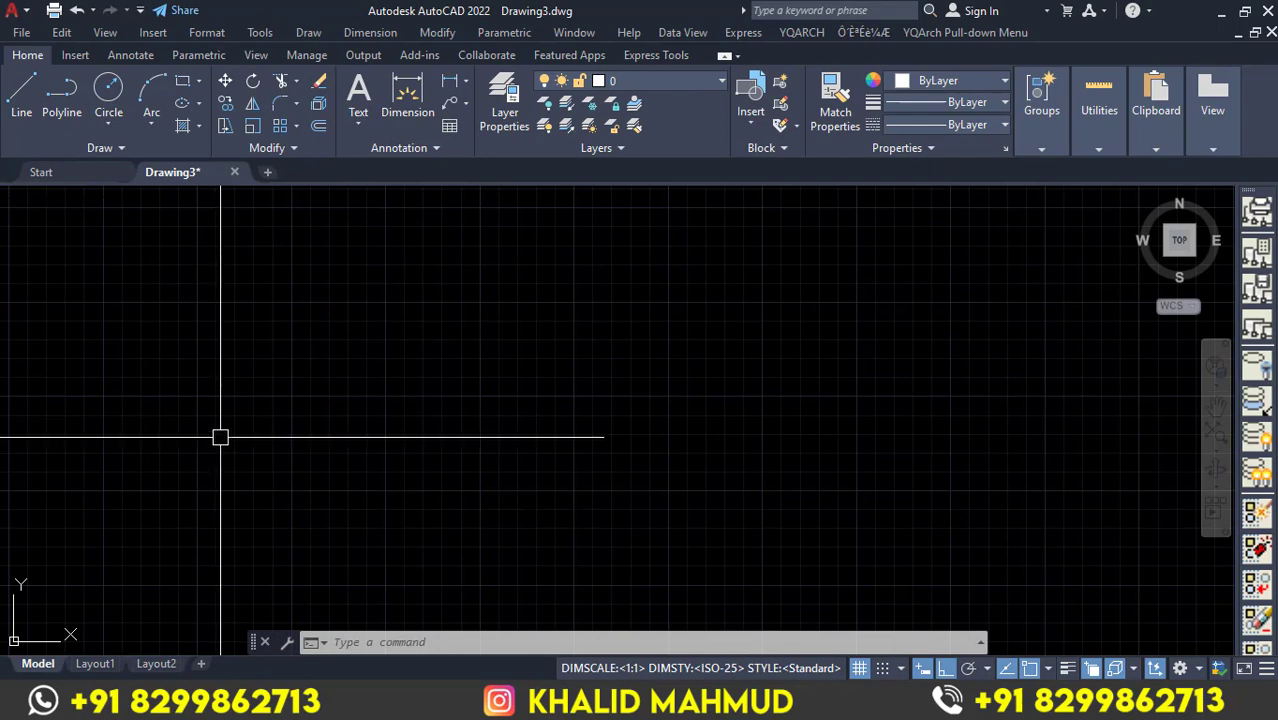
pyautogui.click(309, 33)
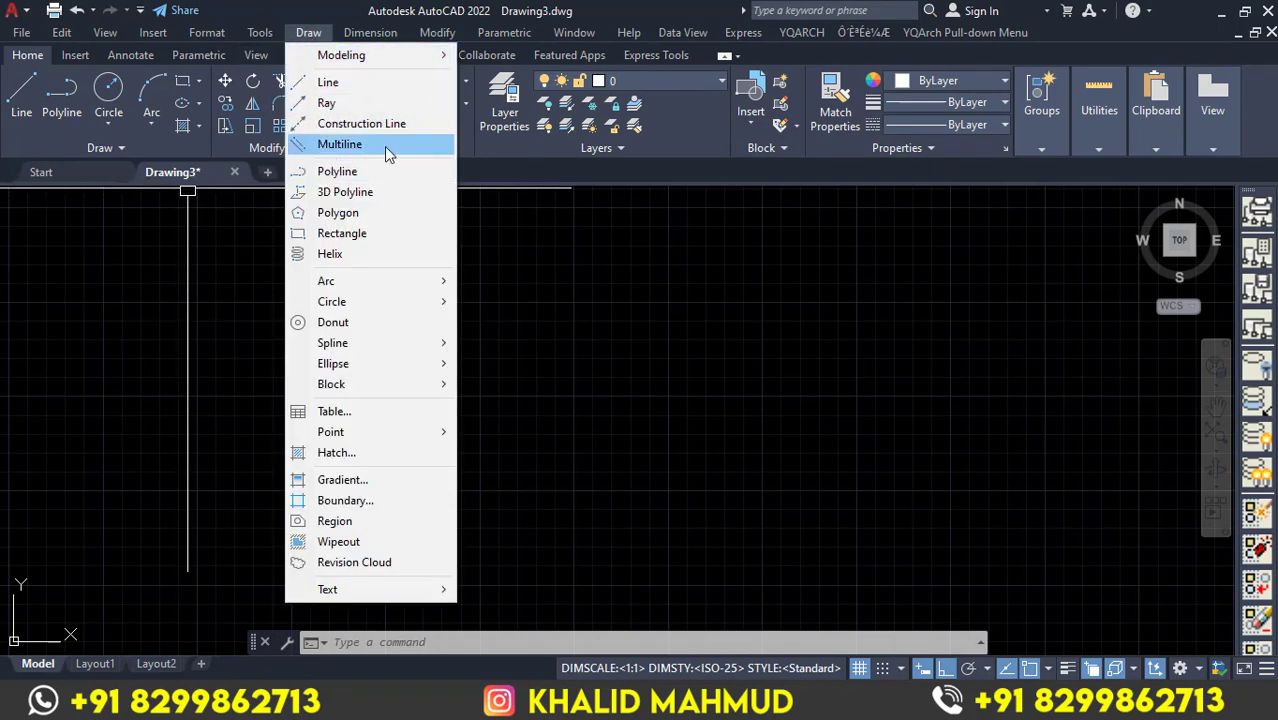
# Close the Draw menu, start MLINE with ML and choose to change its justification.
pyautogui.click(662, 364)
pyautogui.click(476, 346)
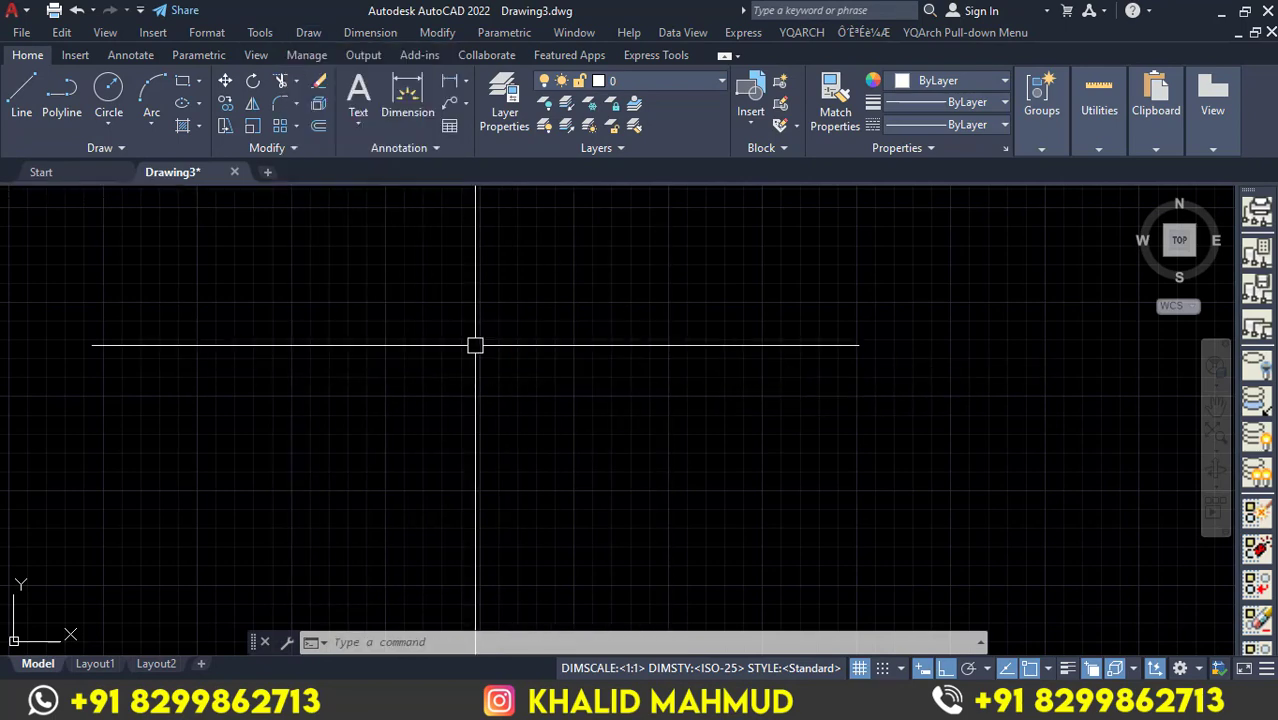
pyautogui.write('ML')
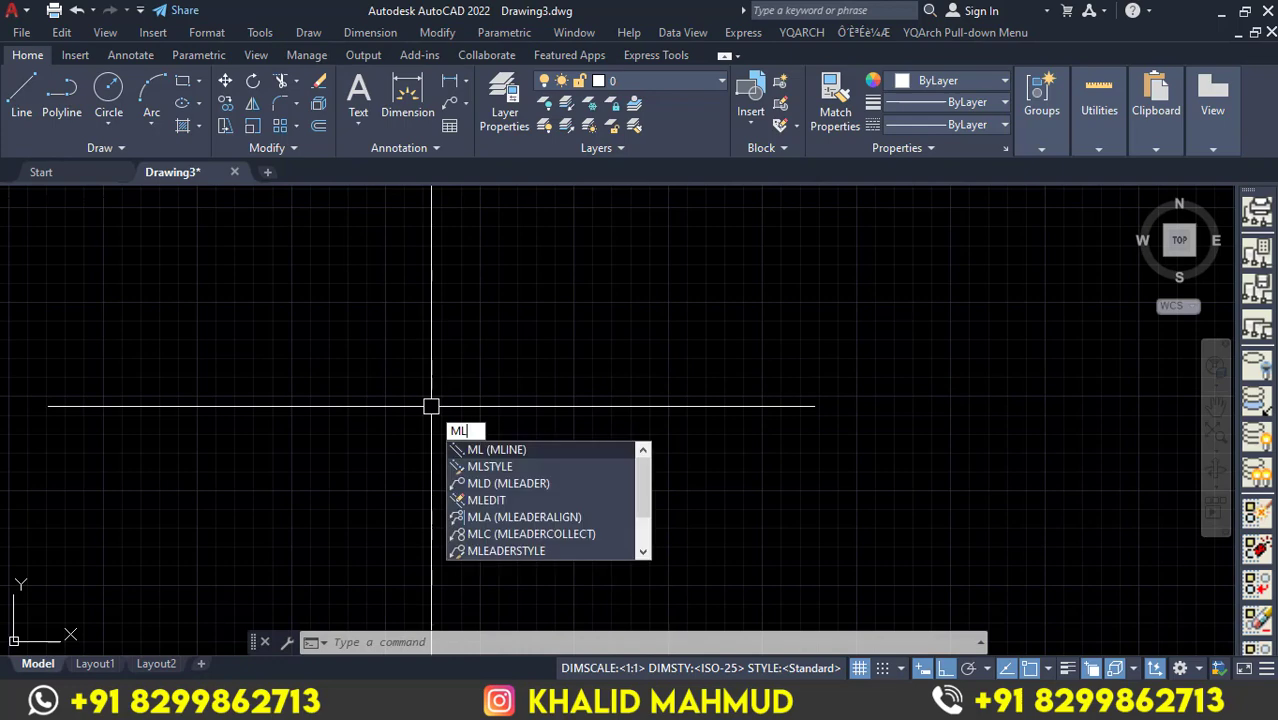
pyautogui.press('Return')
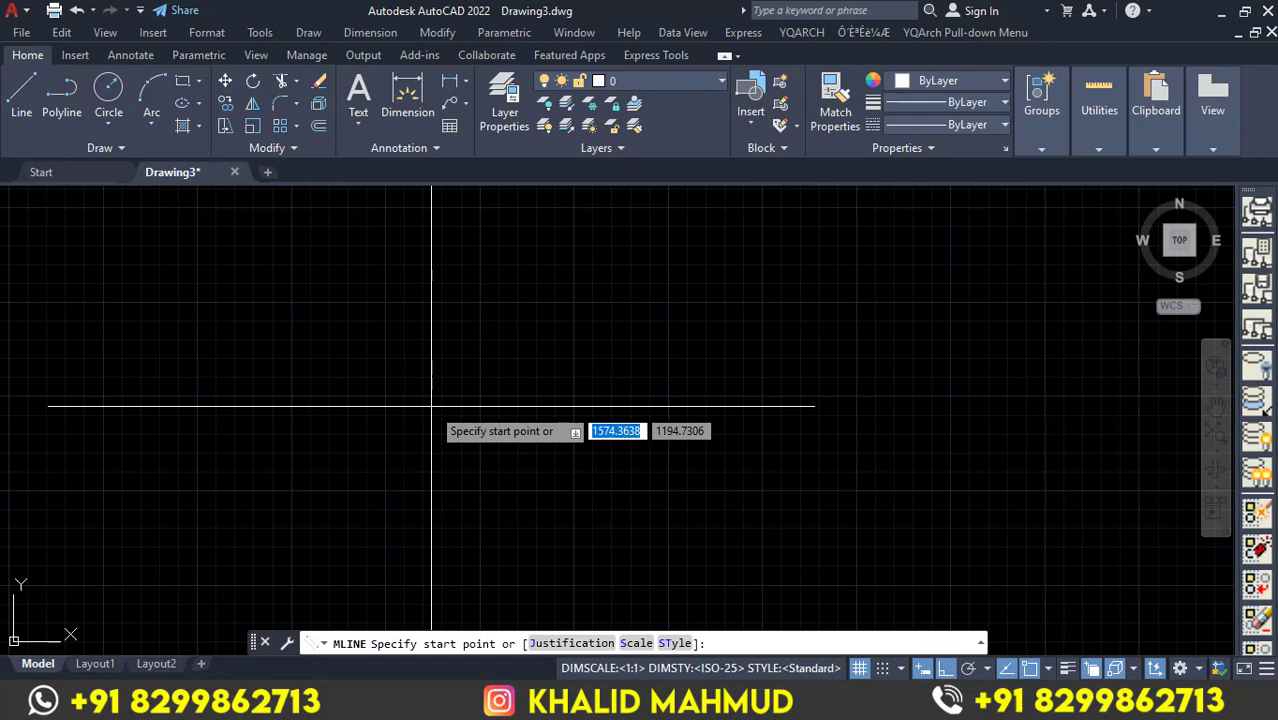
pyautogui.write('j')
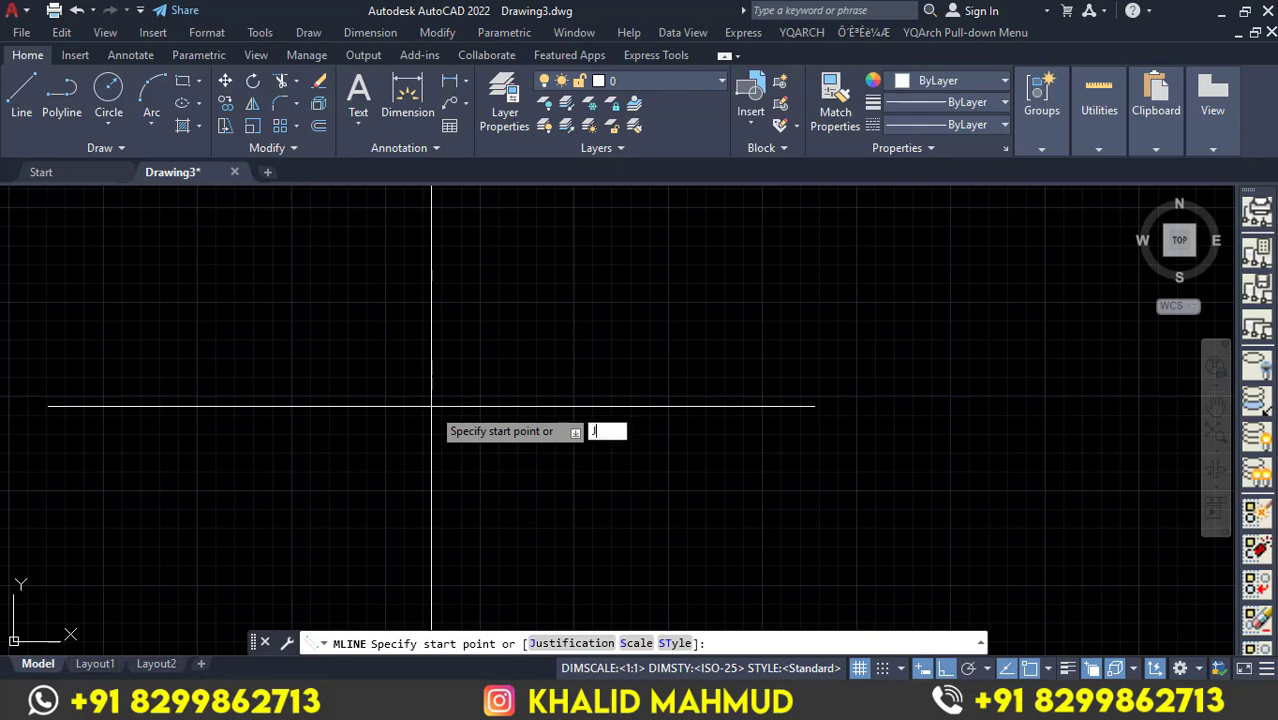
pyautogui.press('Return')
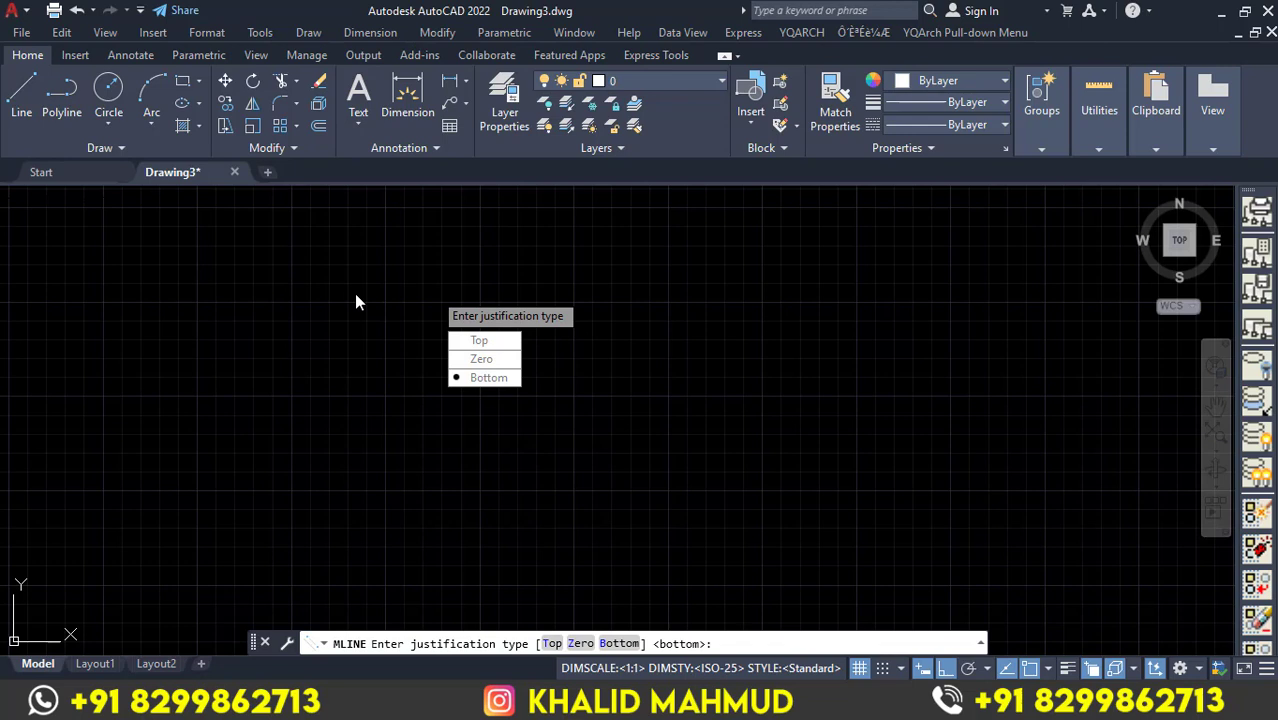
# Draw a Top-justified three-segment zigzag multiline from lower left to upper right, with Ortho off.
pyautogui.write('T')
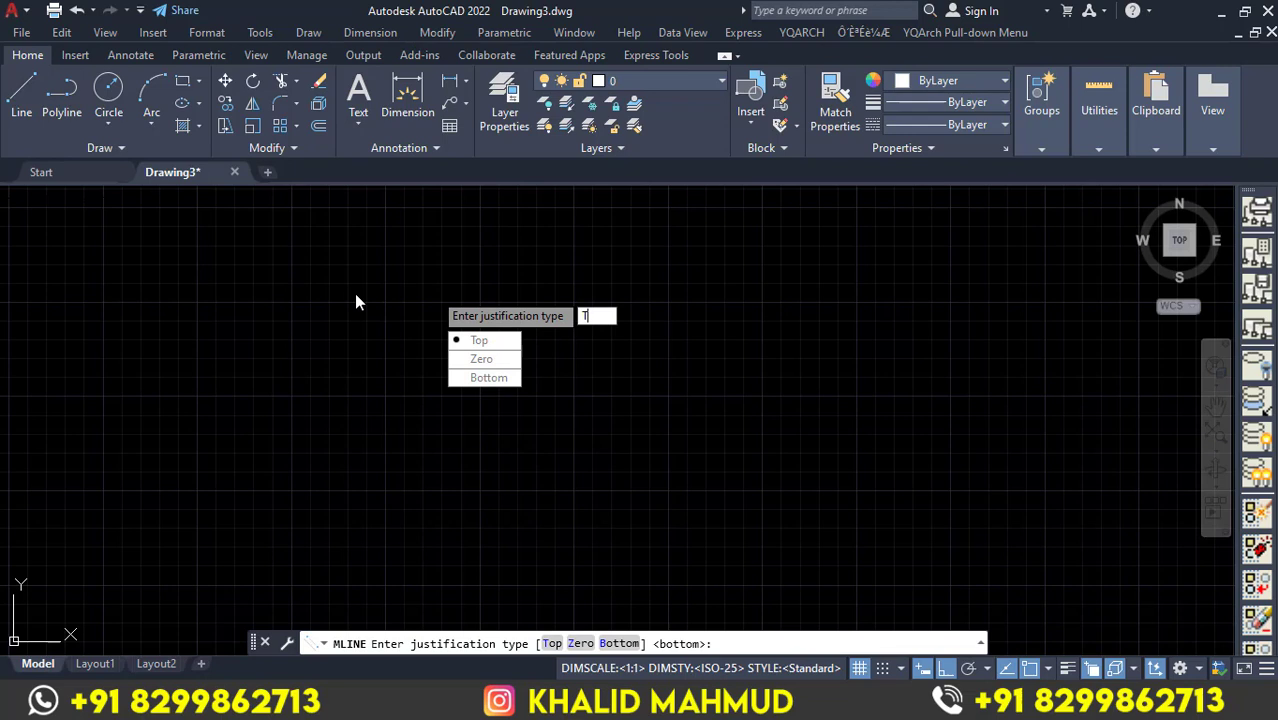
pyautogui.press('Return')
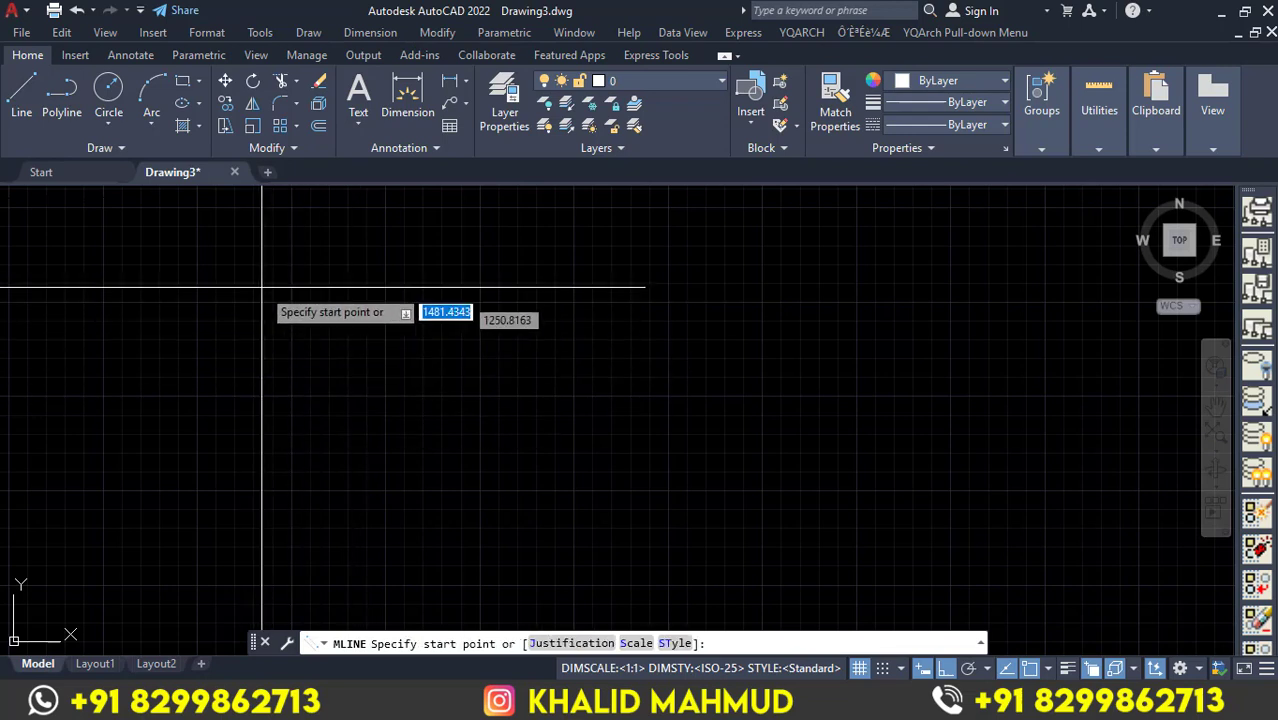
pyautogui.click(190, 415)
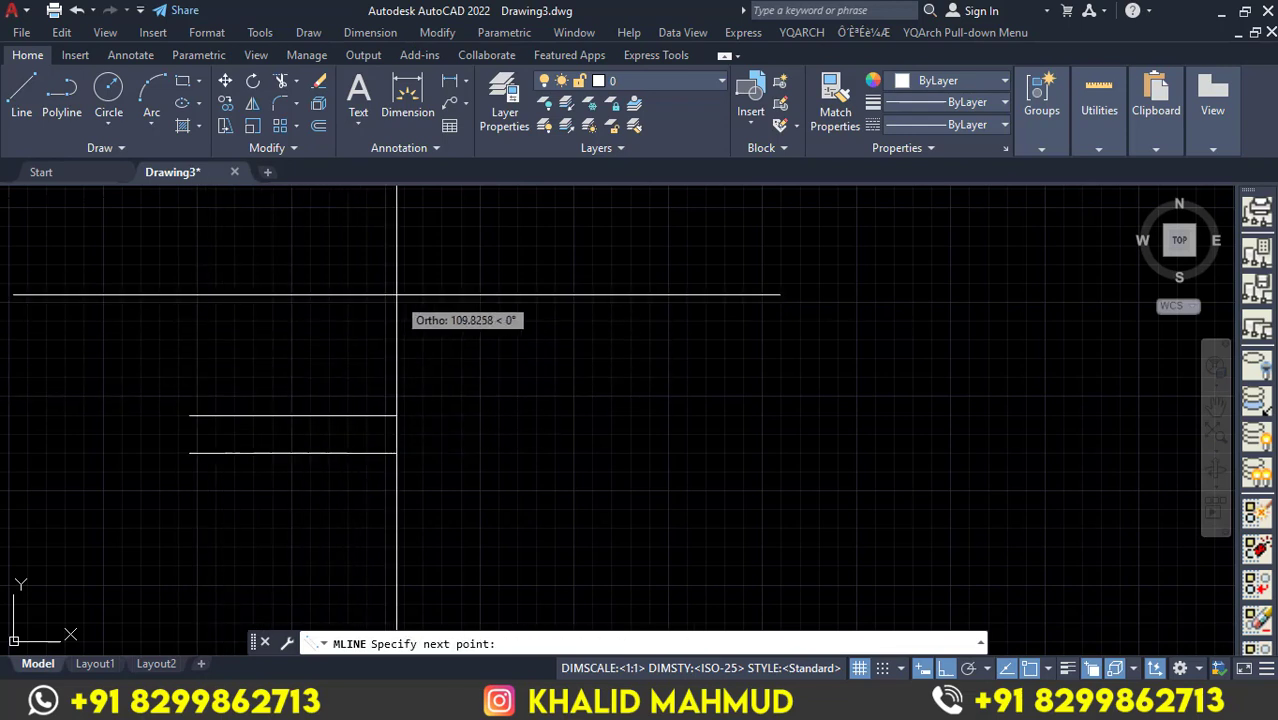
pyautogui.press('F8')
pyautogui.click(435, 256)
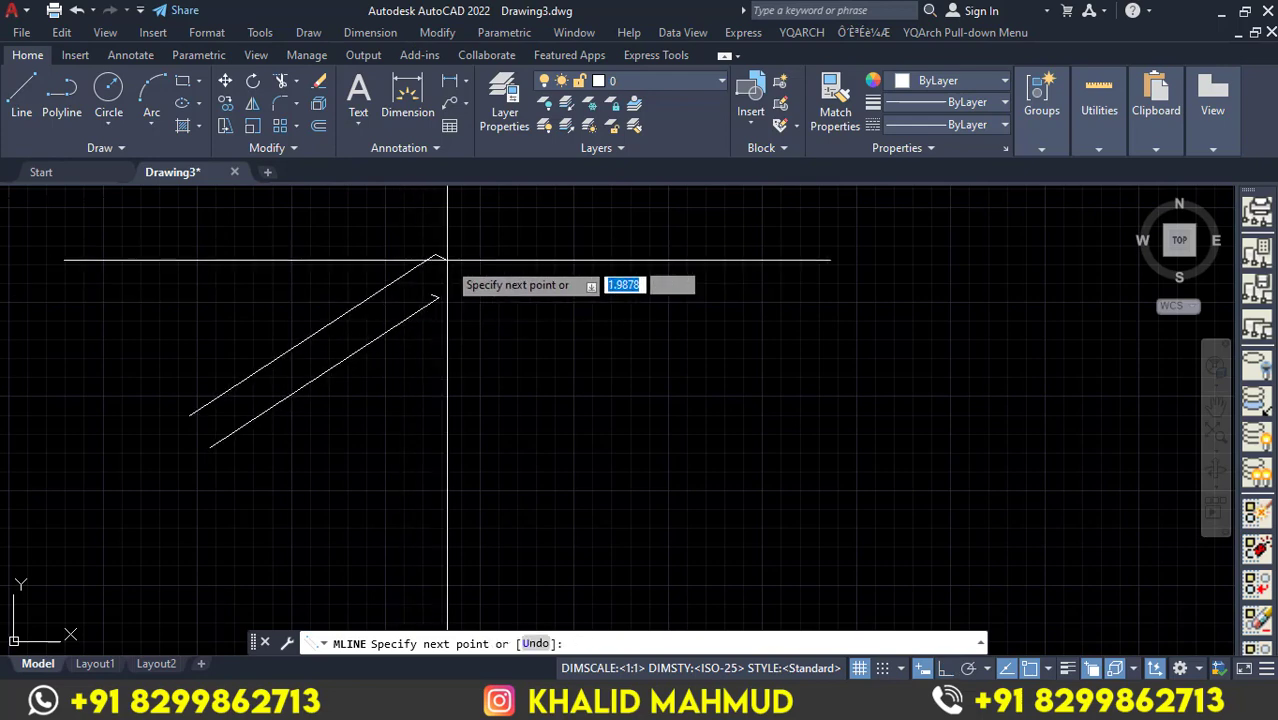
pyautogui.click(685, 351)
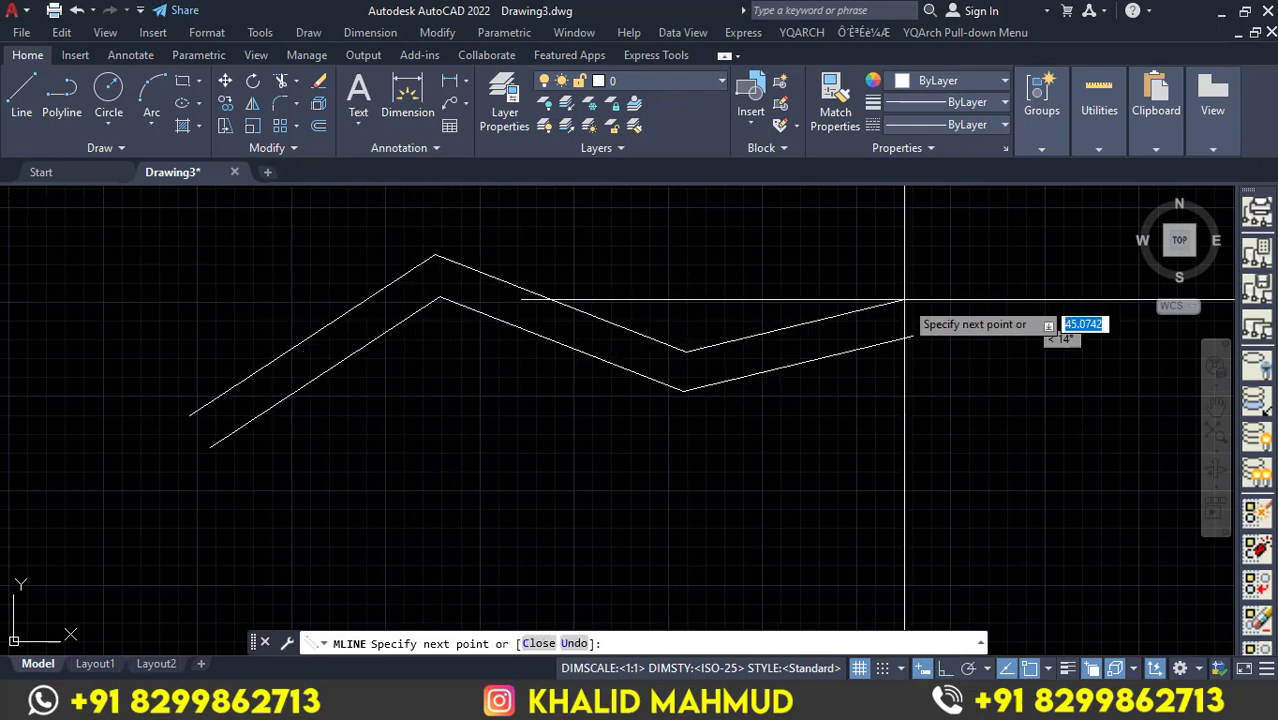
pyautogui.click(978, 252)
pyautogui.press('Return')
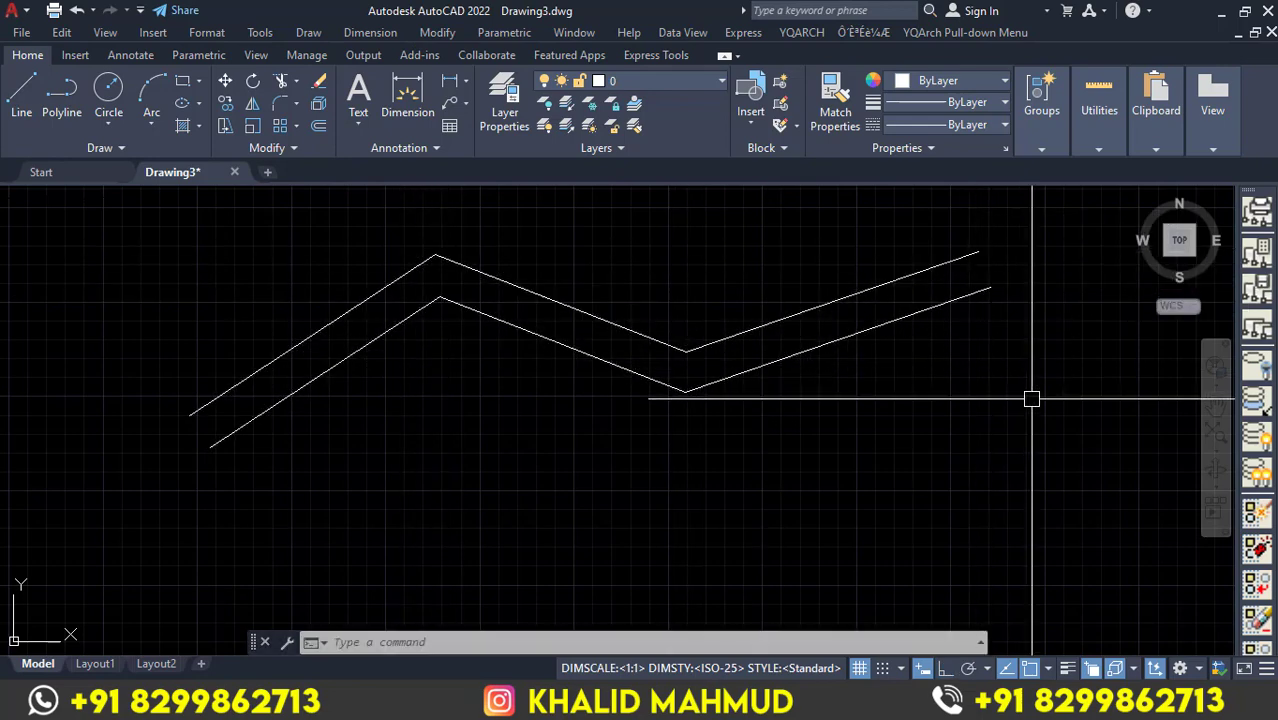
pyautogui.moveTo(850, 428); pyautogui.dragTo(834, 404, button='middle')
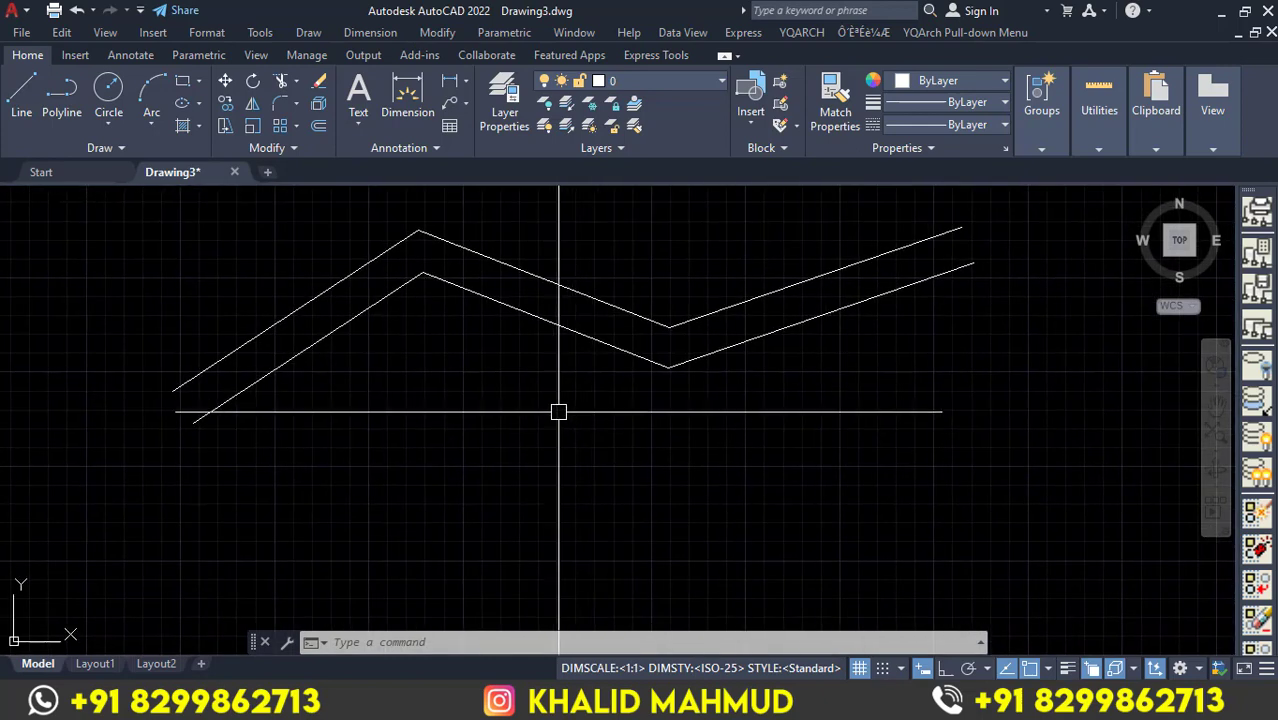
# Draw a Zero-justified three-segment zigzag multiline just below and parallel to the first.
pyautogui.write('ML')
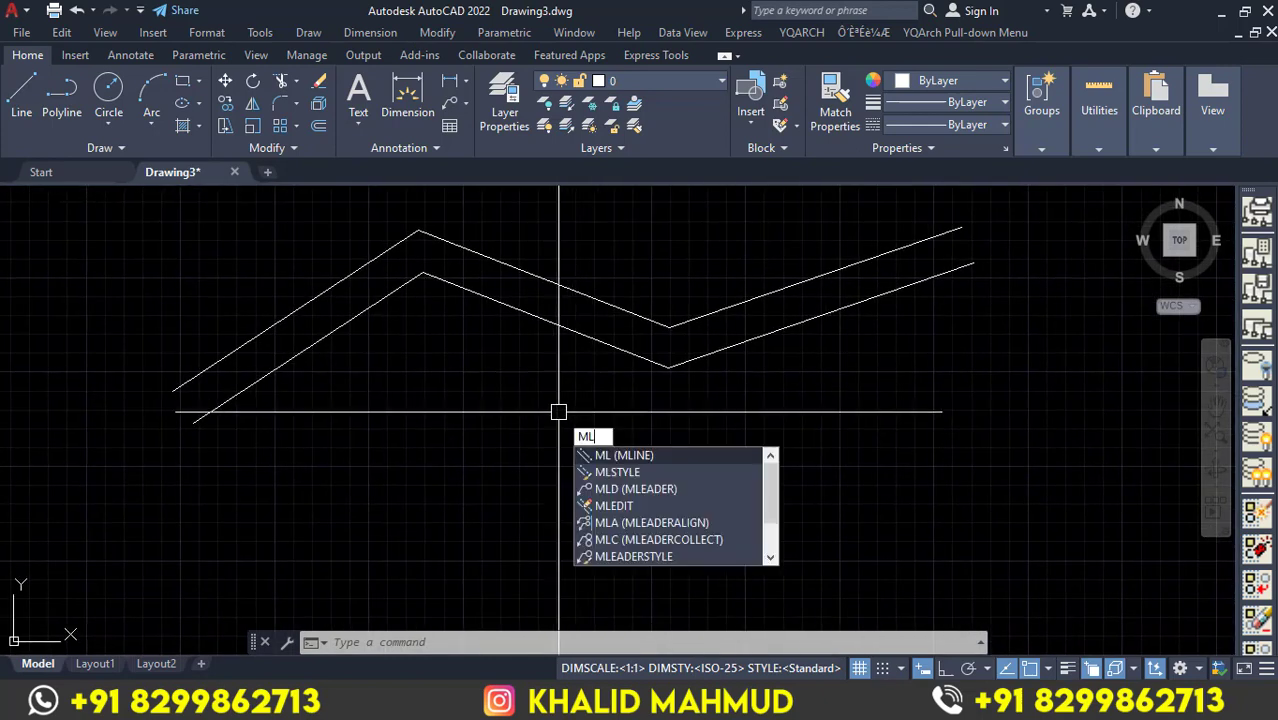
pyautogui.press('Return')
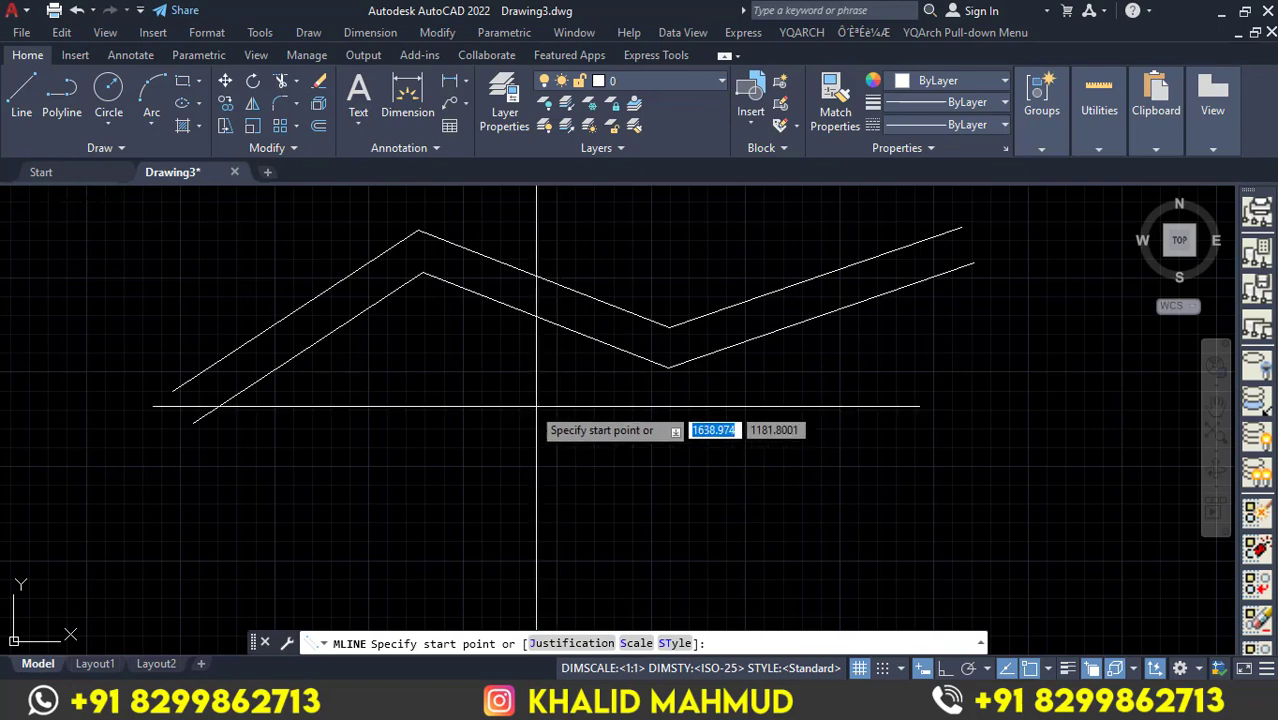
pyautogui.write('J')
pyautogui.press('Return')
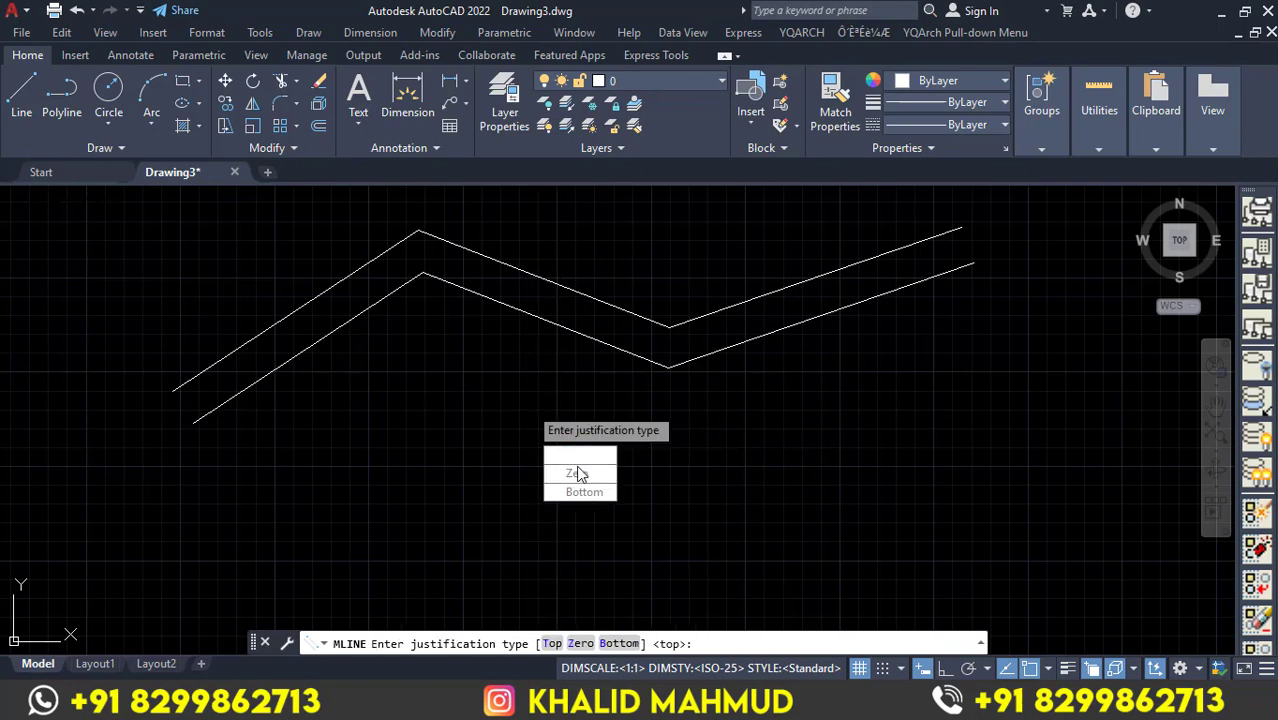
pyautogui.click(585, 474)
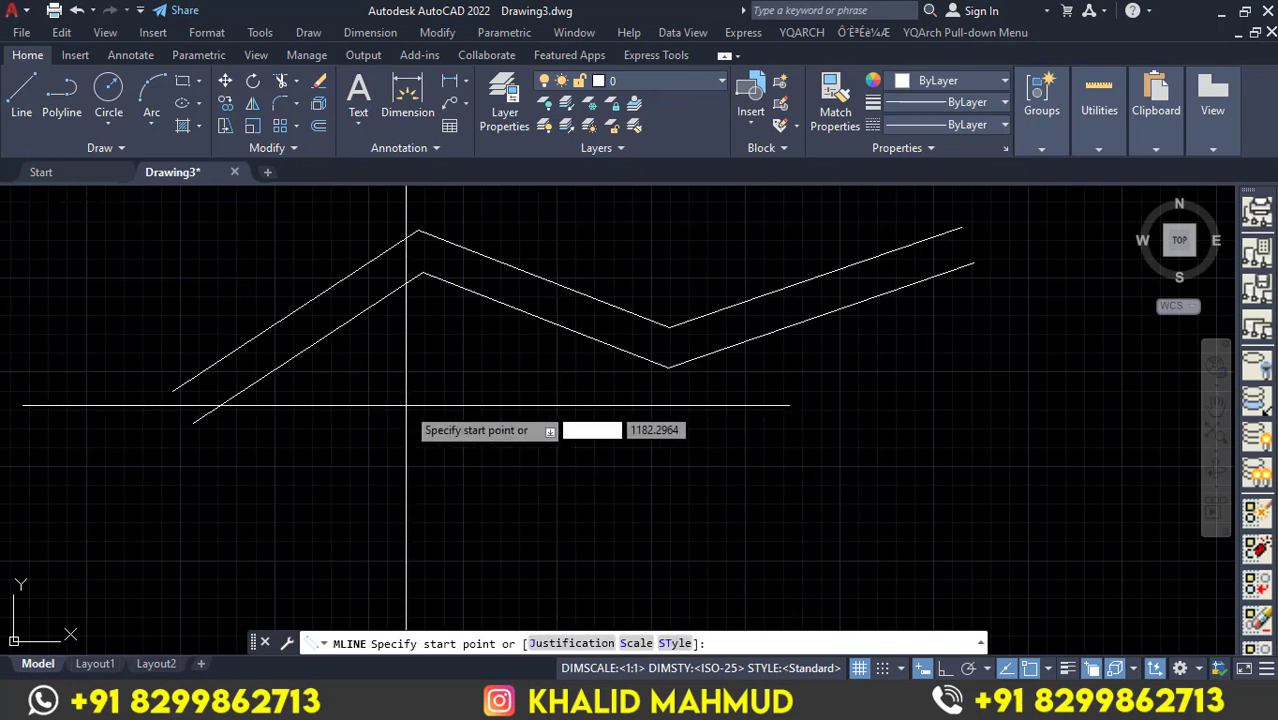
pyautogui.click(214, 480)
pyautogui.click(421, 361)
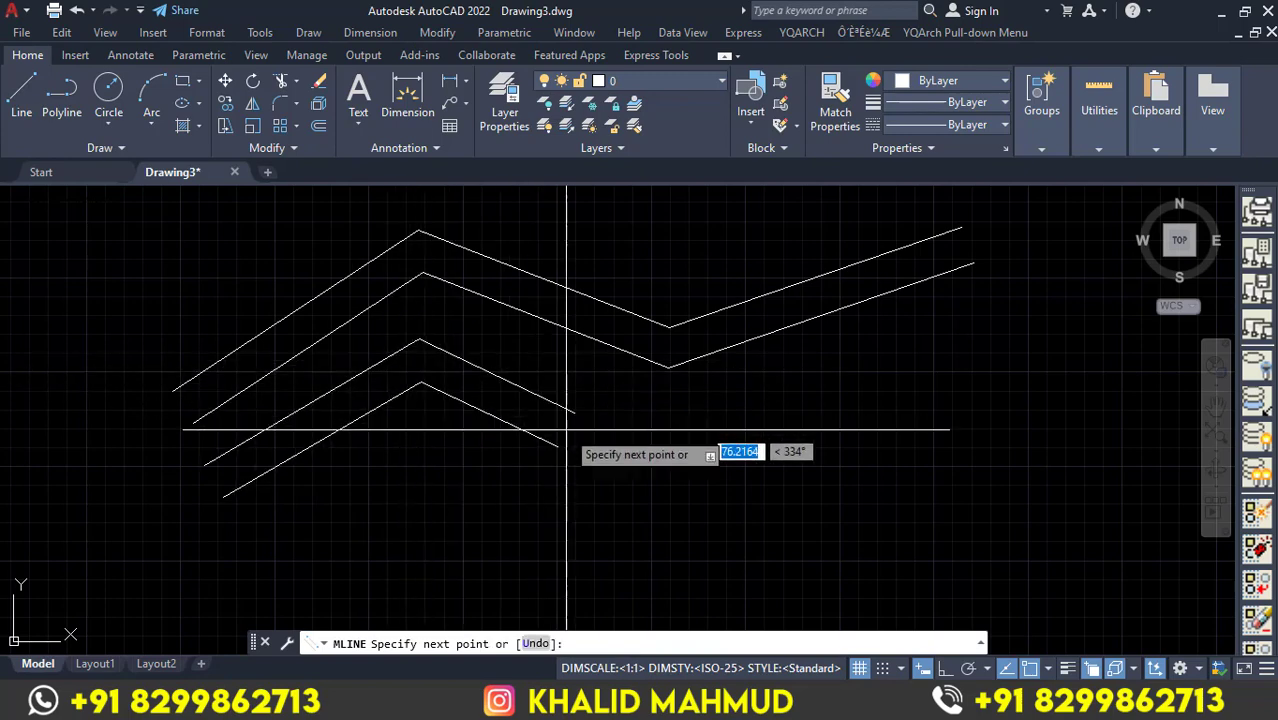
pyautogui.click(630, 461)
pyautogui.click(1085, 348)
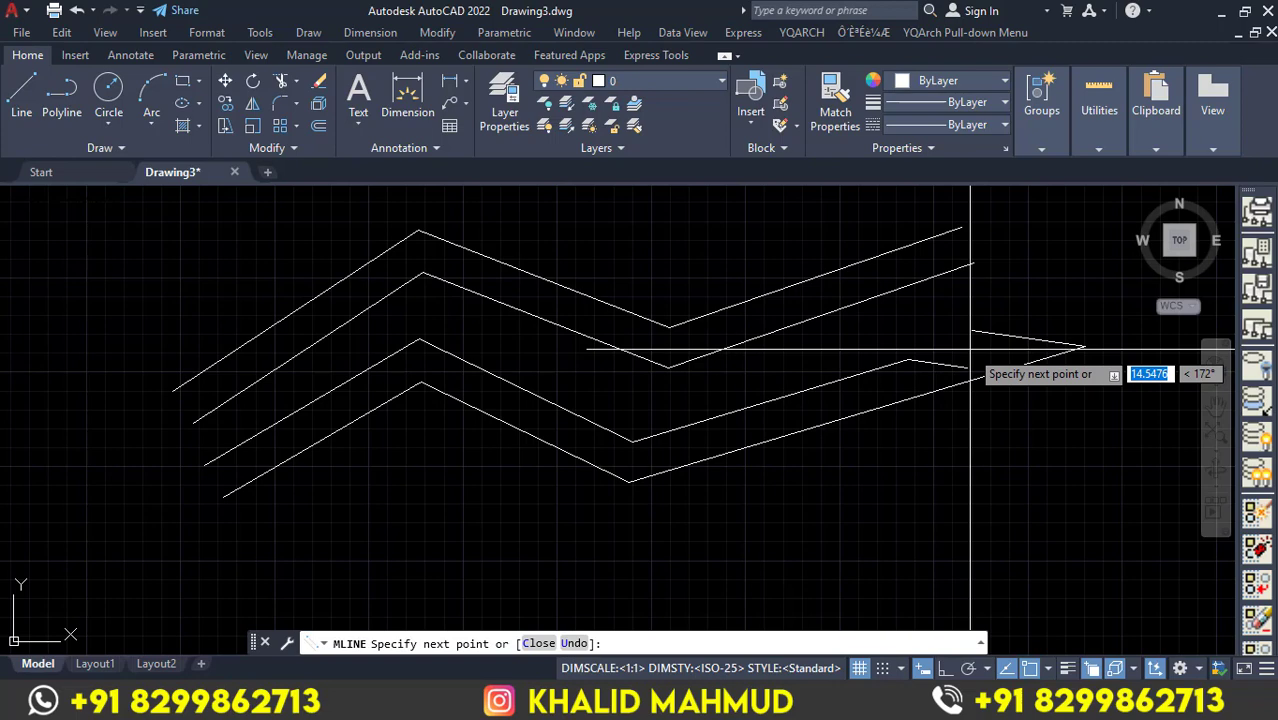
pyautogui.press('Return')
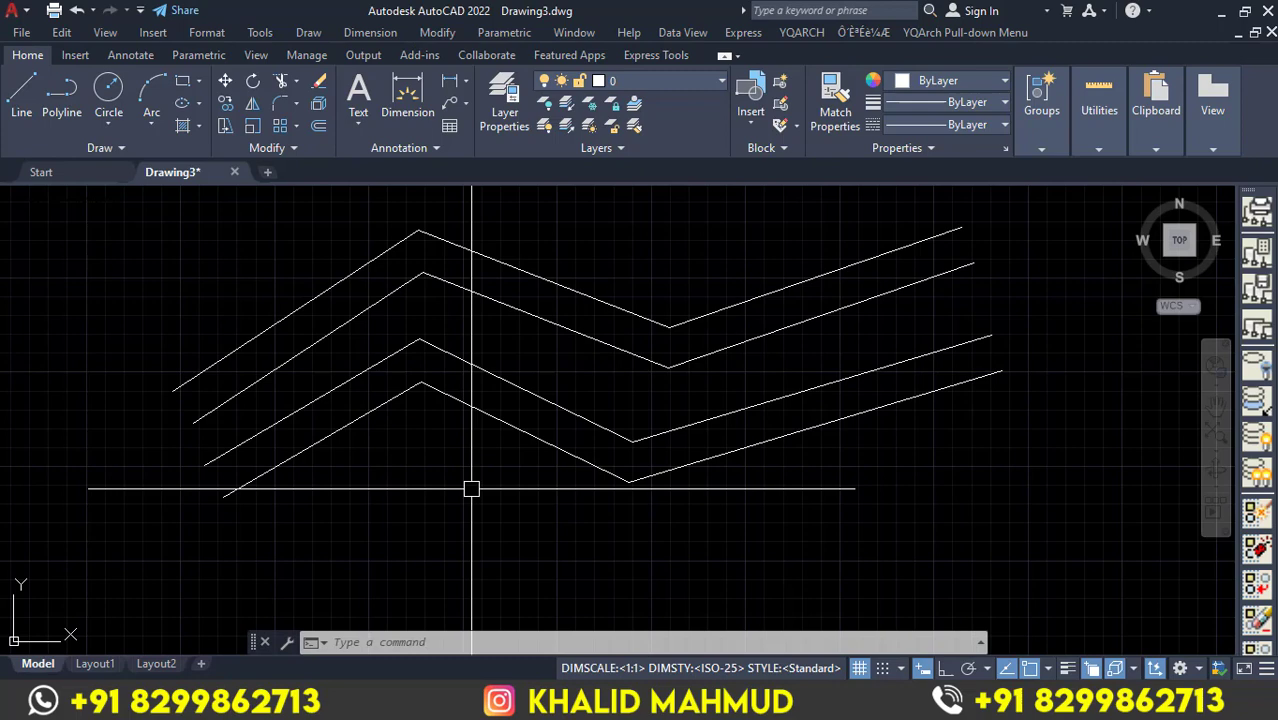
# Draw a third, Bottom-justified zigzag multiline below the second one.
pyautogui.write('ml')
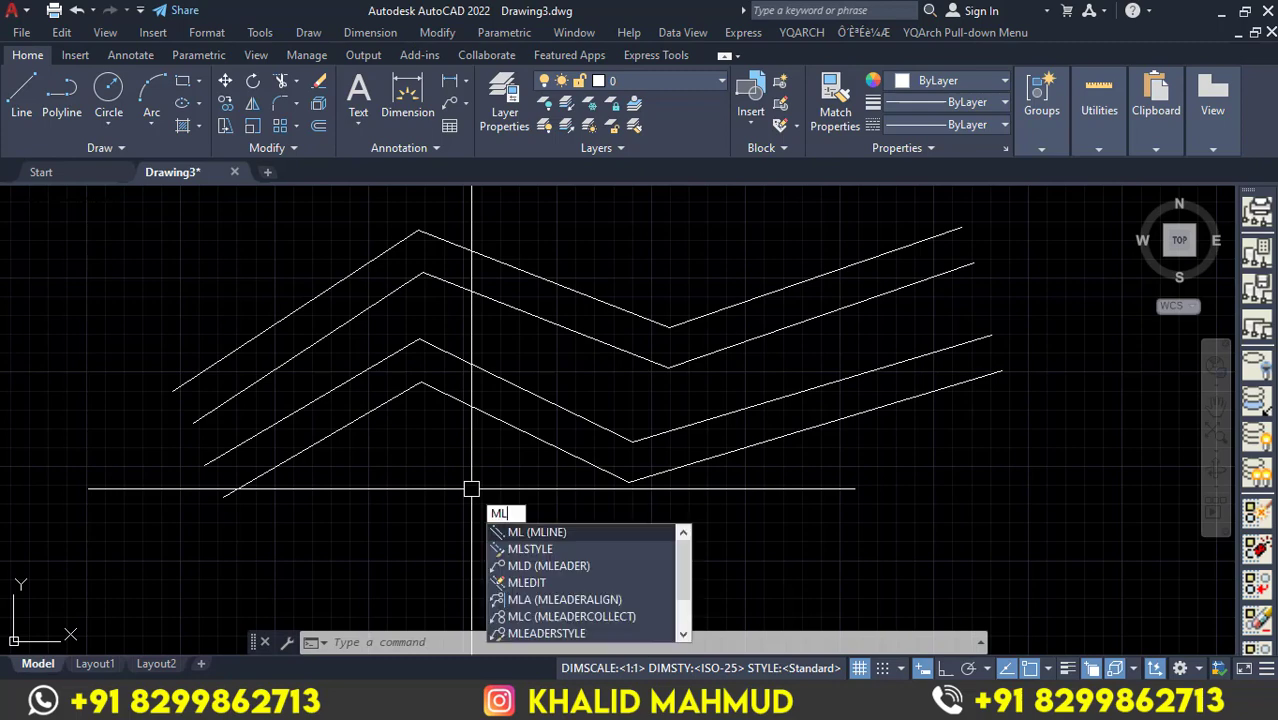
pyautogui.press('Return')
pyautogui.write('j')
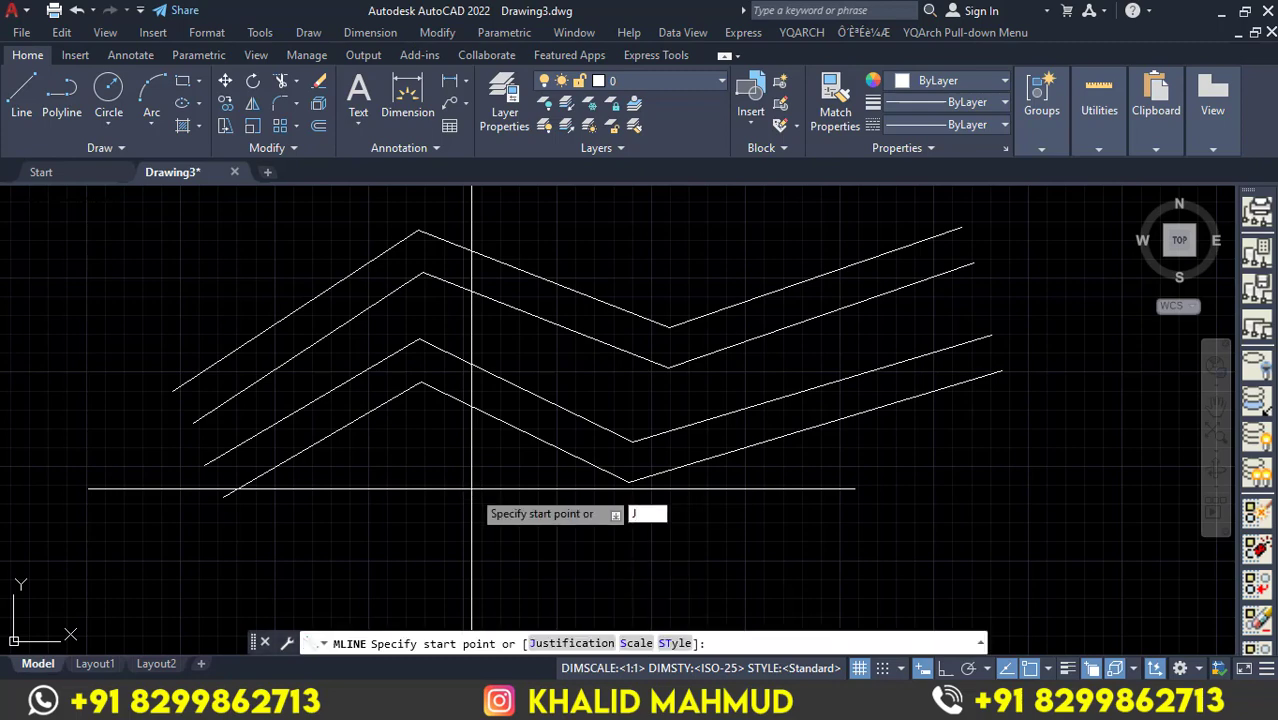
pyautogui.press('Return')
pyautogui.write('b')
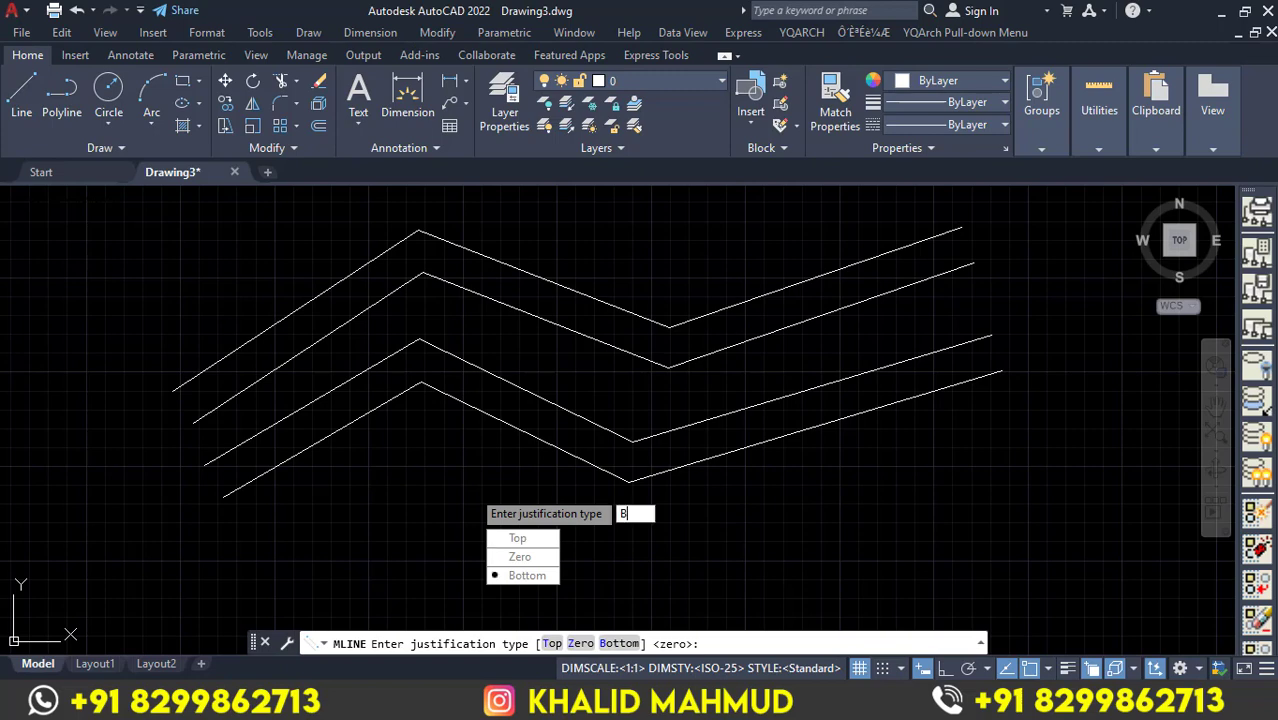
pyautogui.press('Return')
pyautogui.click(245, 565)
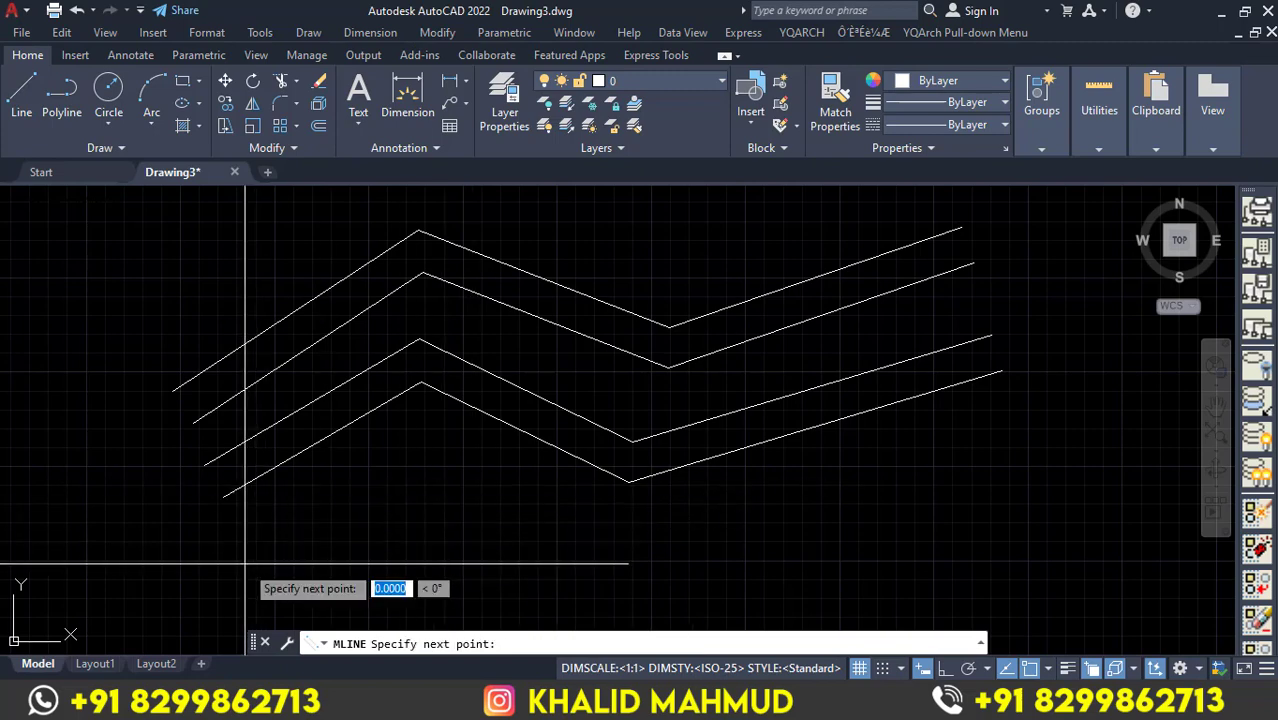
pyautogui.click(397, 488)
pyautogui.click(613, 523)
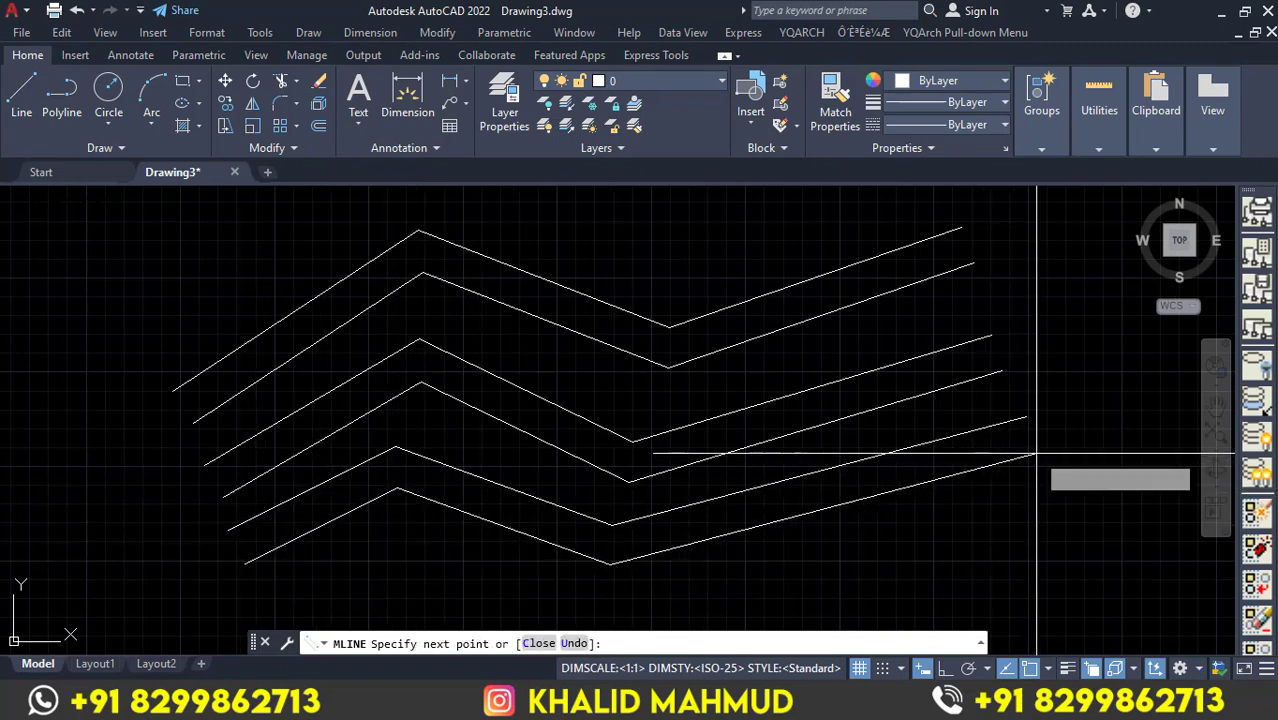
pyautogui.click(1036, 455)
pyautogui.press('Return')
# Select the top, middle and bottom zigzag multilines.
pyautogui.moveTo(922, 499); pyautogui.dragTo(899, 485, button='middle')
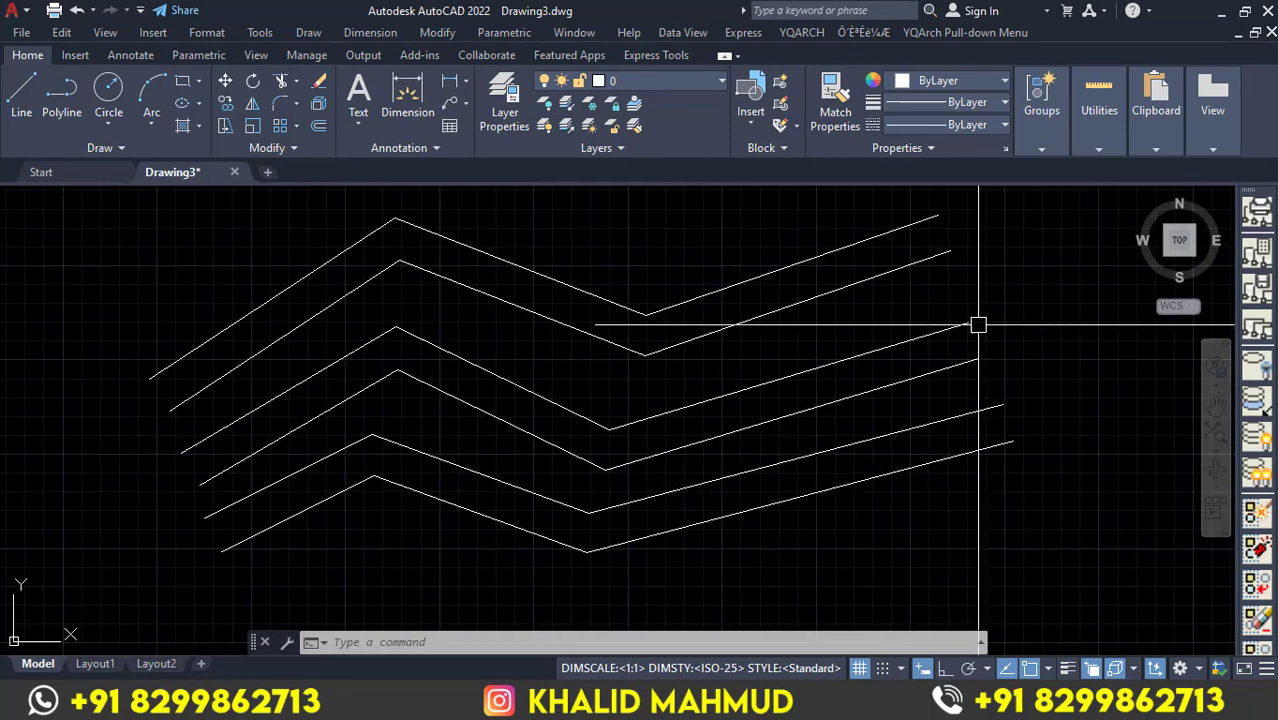
pyautogui.click(896, 271)
pyautogui.click(856, 355)
pyautogui.click(937, 428)
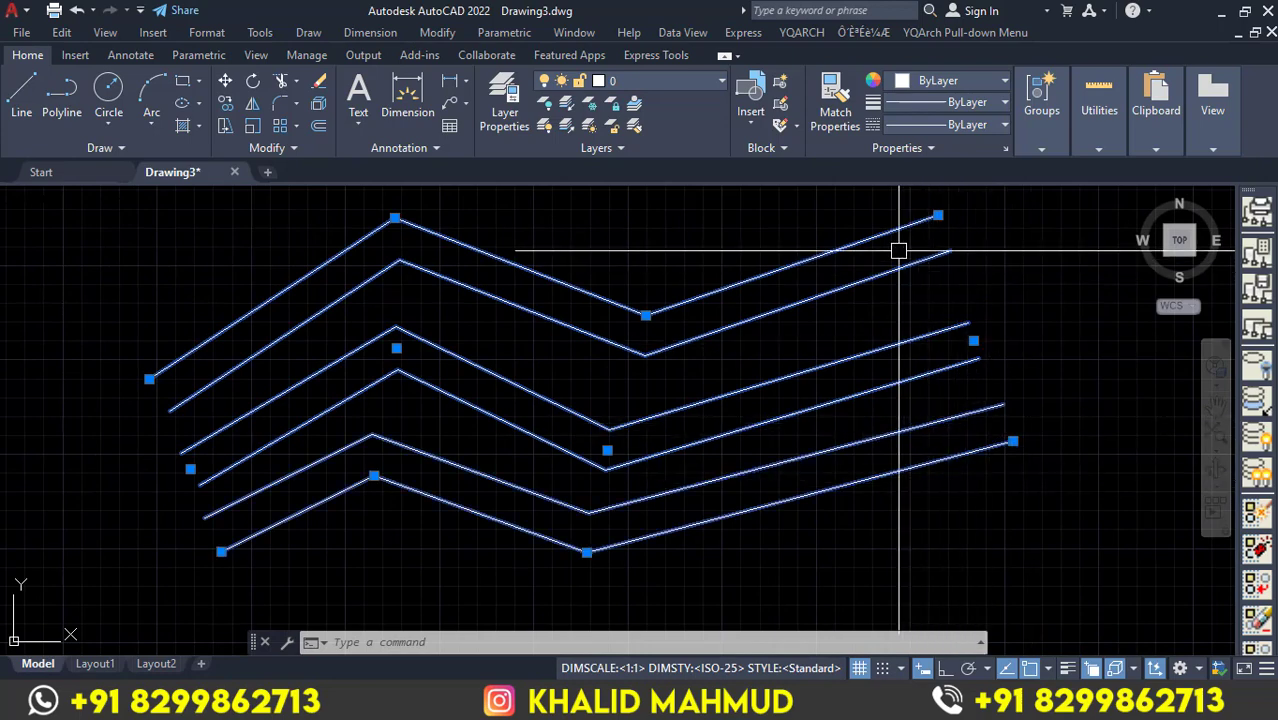
# Select the top zigzag pair on its own, then the middle pair, each as one object.
pyautogui.press('Escape')
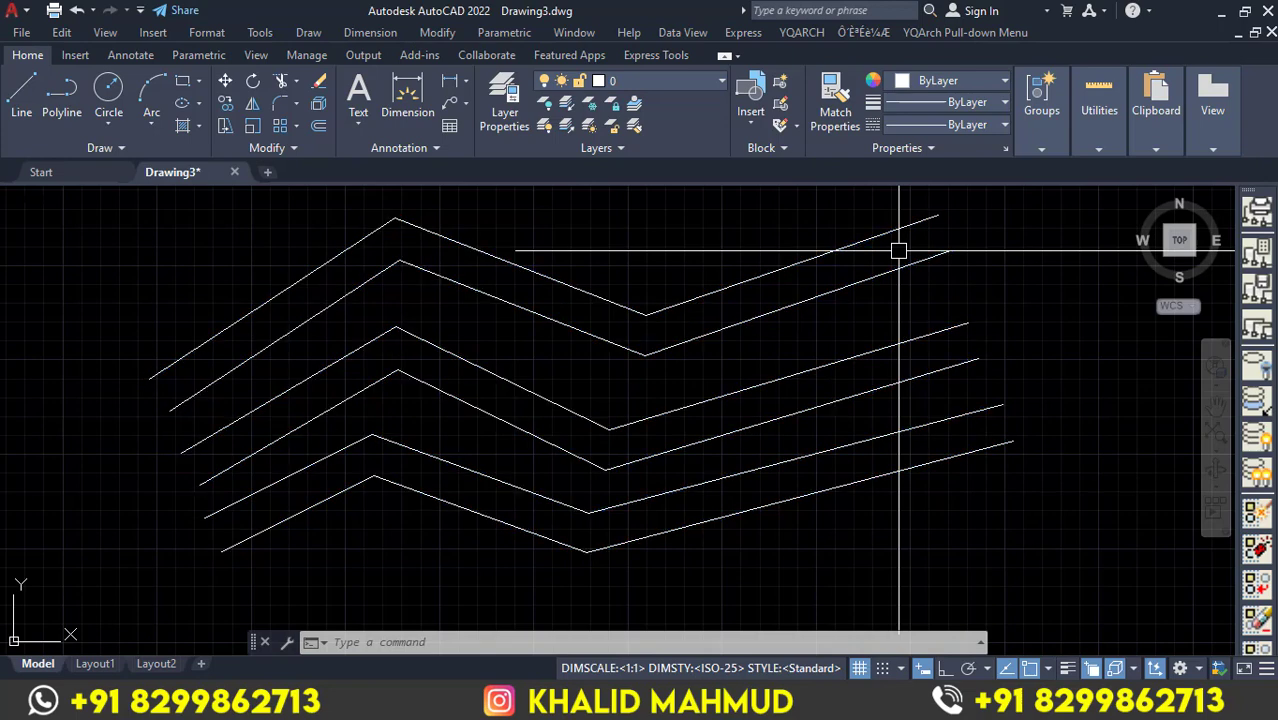
pyautogui.click(833, 287)
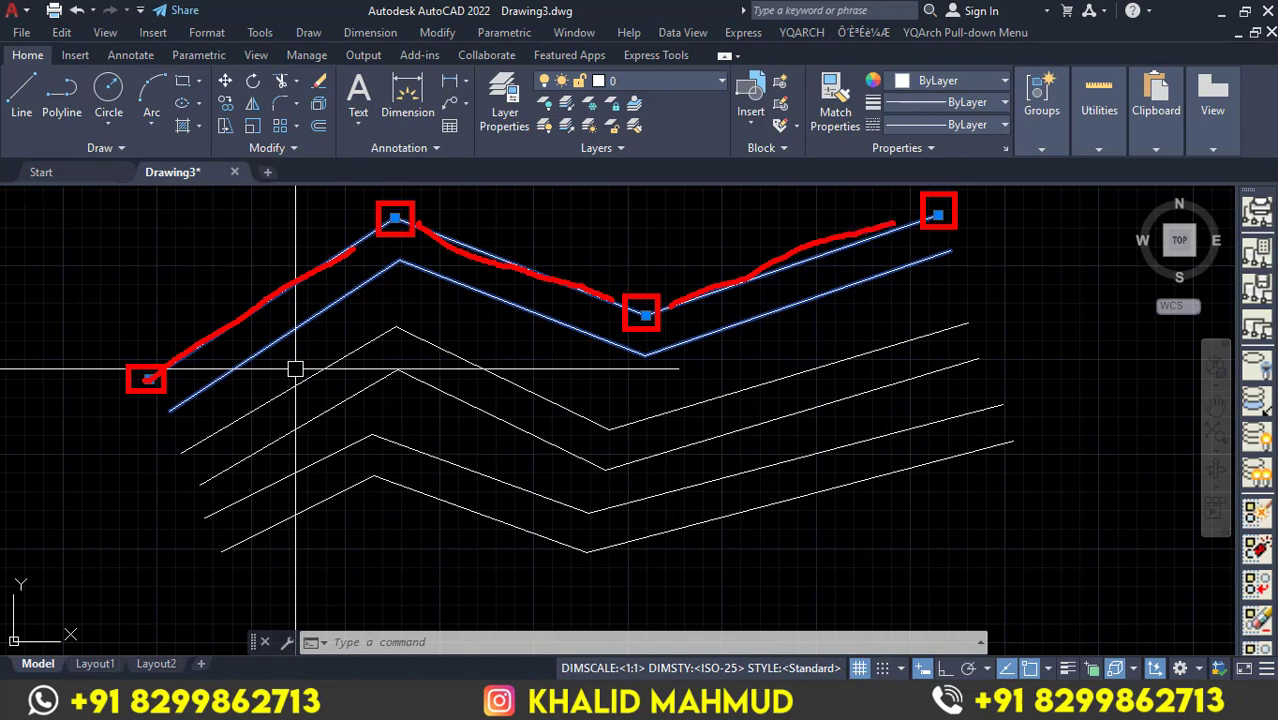
pyautogui.press('Escape')
pyautogui.click(848, 362)
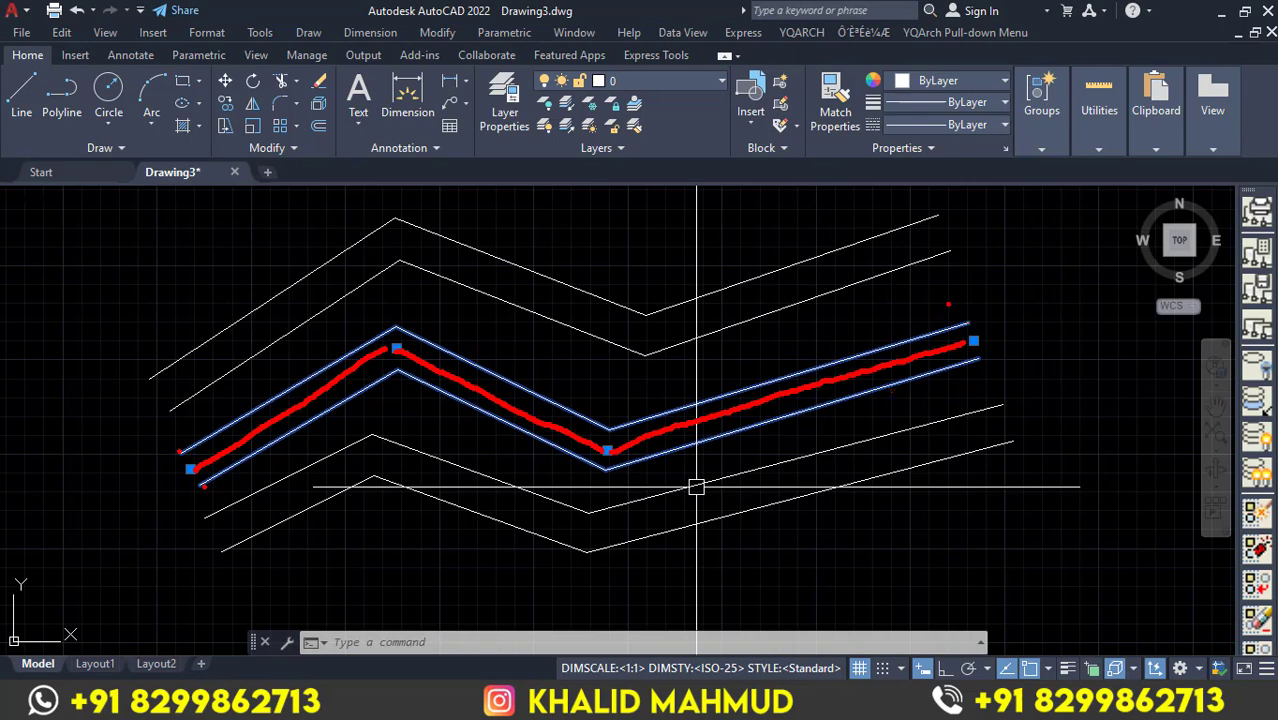
# Annotate the middle pair's end with 2, then select and mark the bottom zigzag pair alone.
pyautogui.moveTo(947, 316); pyautogui.dragTo(949, 305)
pyautogui.moveTo(965, 368)
pyautogui.mouseDown()
pyautogui.moveTo(968, 390)
pyautogui.moveTo(990, 389)
pyautogui.mouseUp()
pyautogui.press('Escape')
pyautogui.click(836, 446)
pyautogui.click(887, 472)
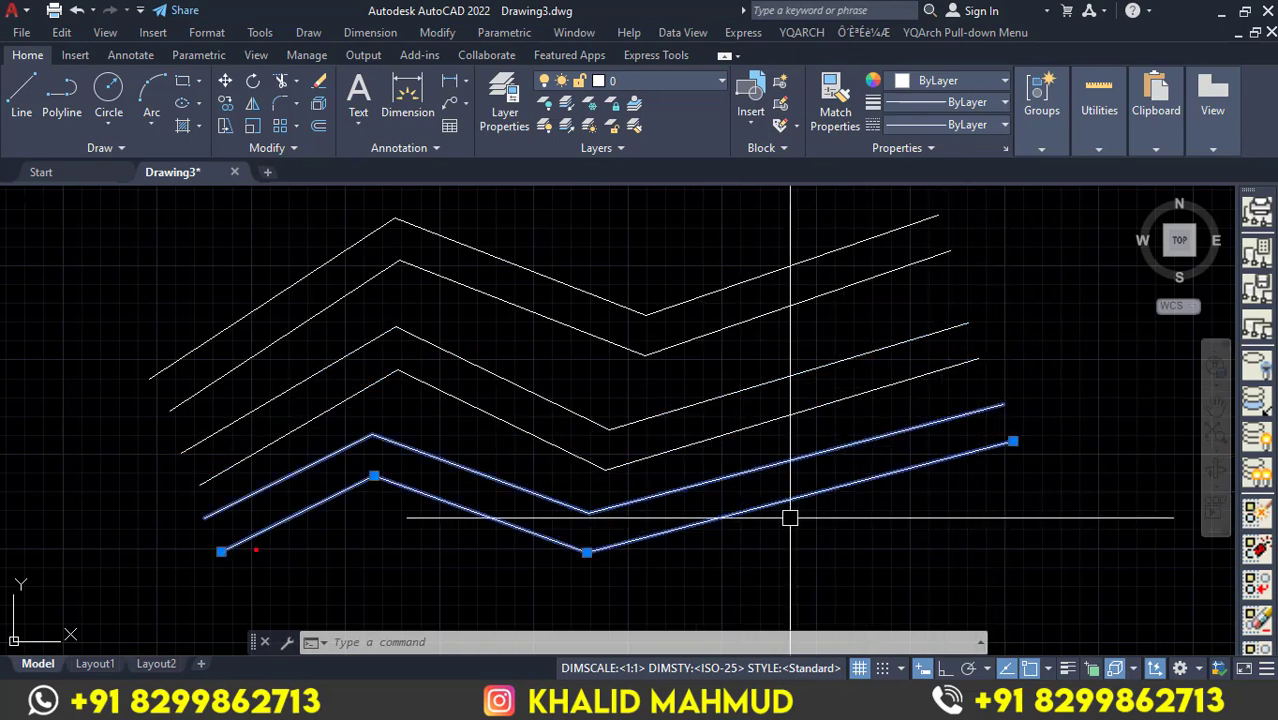
pyautogui.moveTo(221, 556)
pyautogui.mouseDown()
pyautogui.moveTo(365, 484)
pyautogui.moveTo(585, 553)
pyautogui.moveTo(1012, 441)
pyautogui.mouseUp()
# Select all three zigzag multilines with a crossing window.
pyautogui.press('Escape')
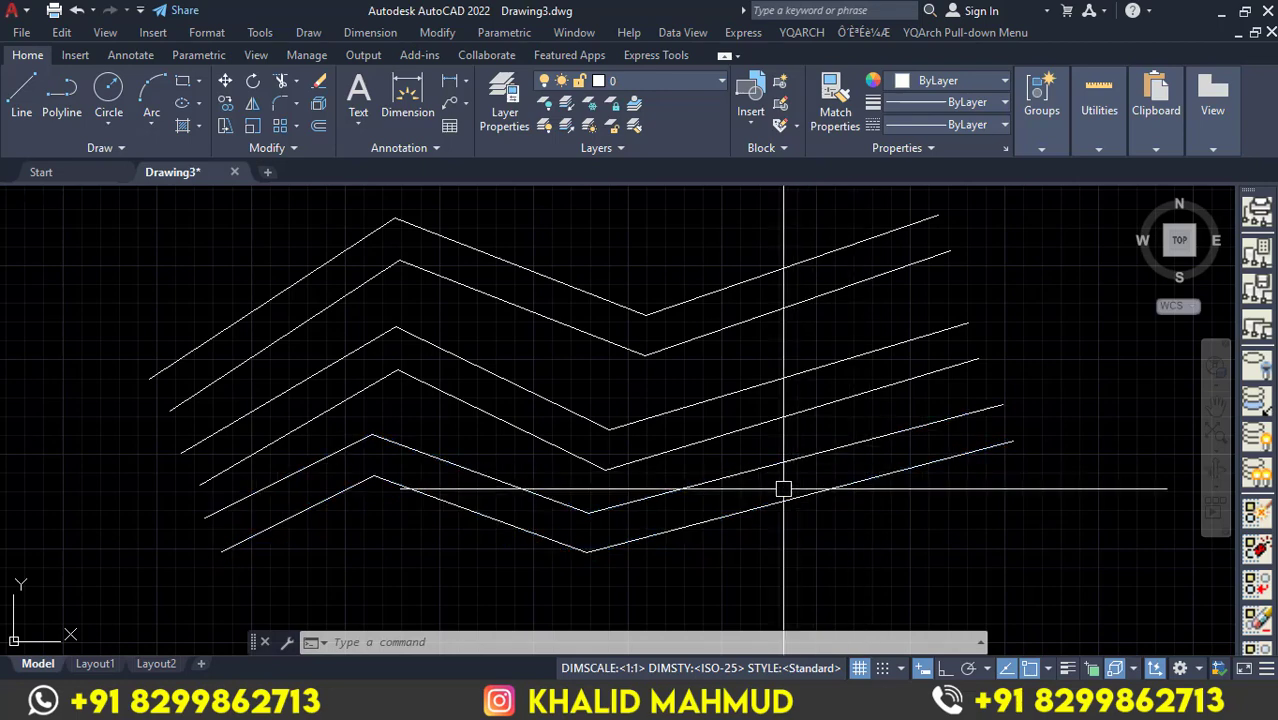
pyautogui.click(756, 510)
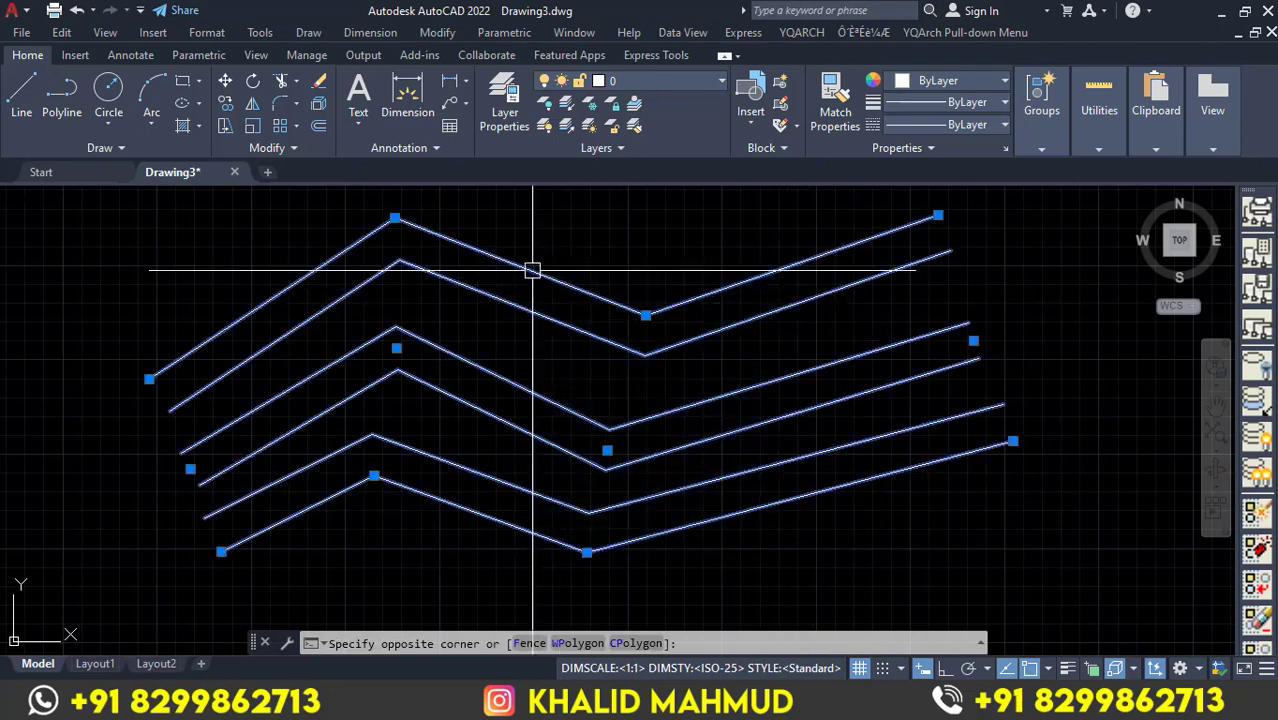
pyautogui.click(532, 270)
# Delete the zigzags and draw one horizontal multiline at scale 30 with Ortho on.
pyautogui.press('Delete')
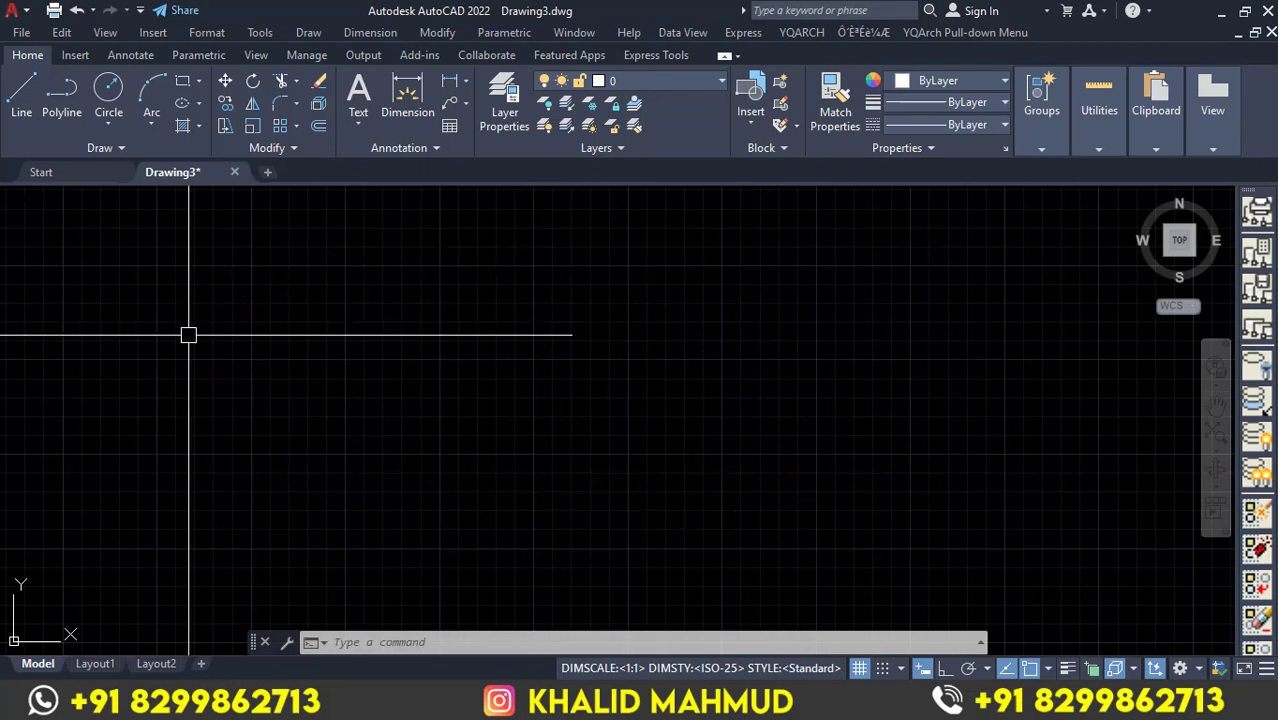
pyautogui.write('ML')
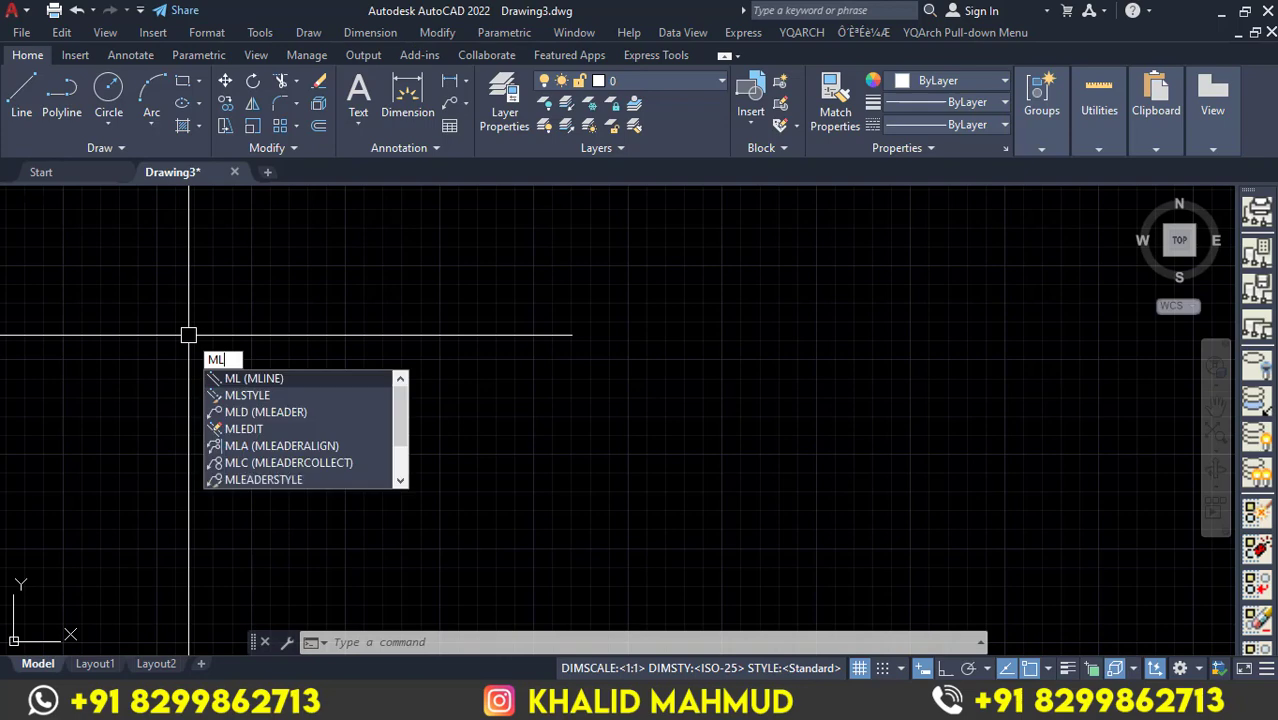
pyautogui.press('Return')
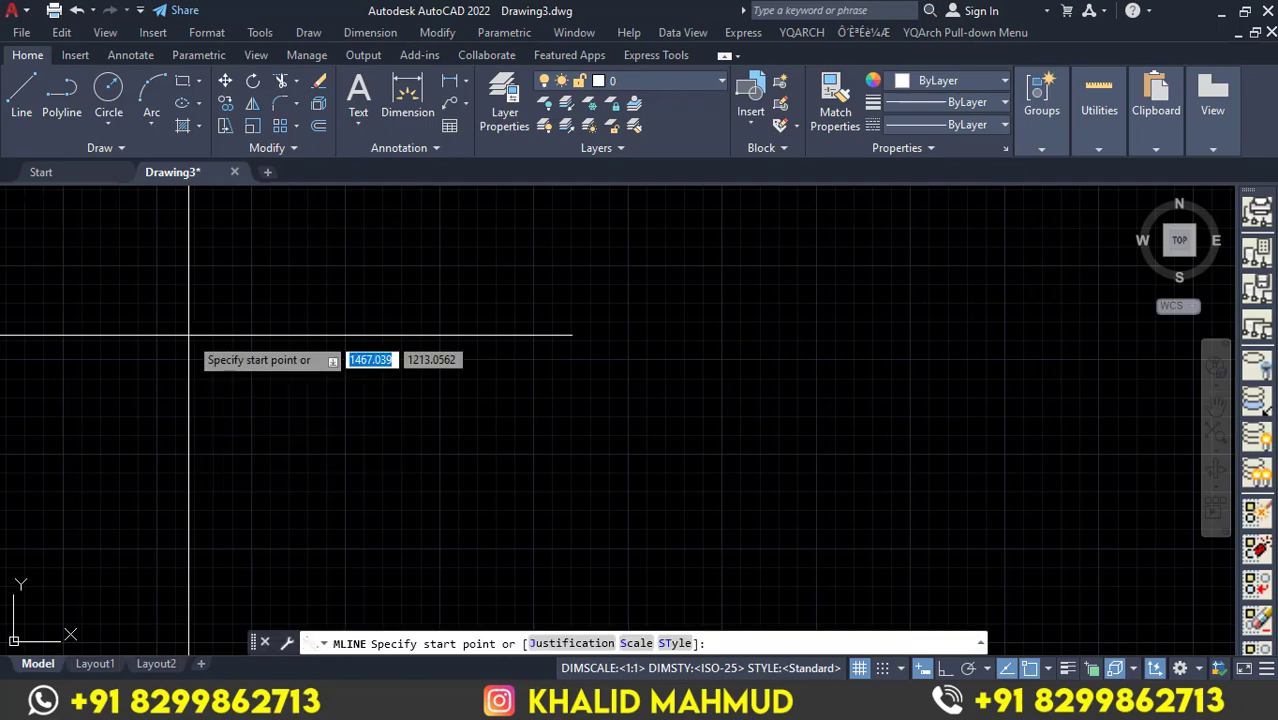
pyautogui.write('s')
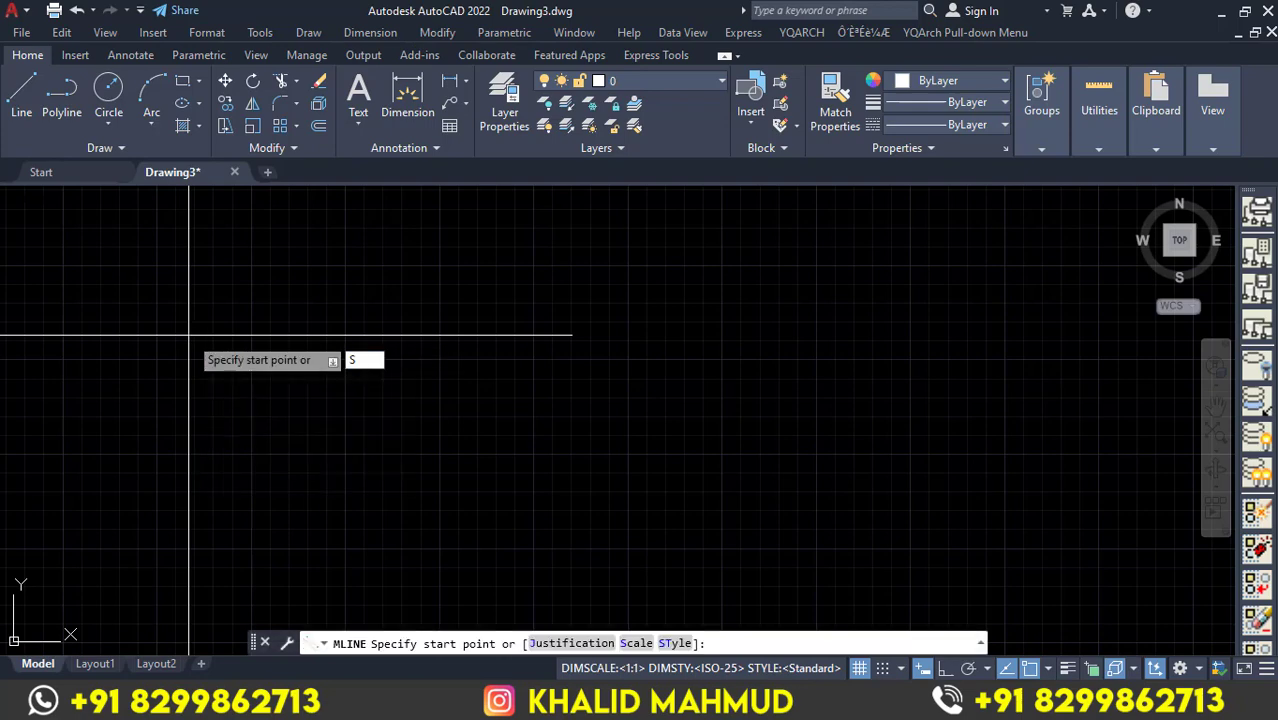
pyautogui.press('Return')
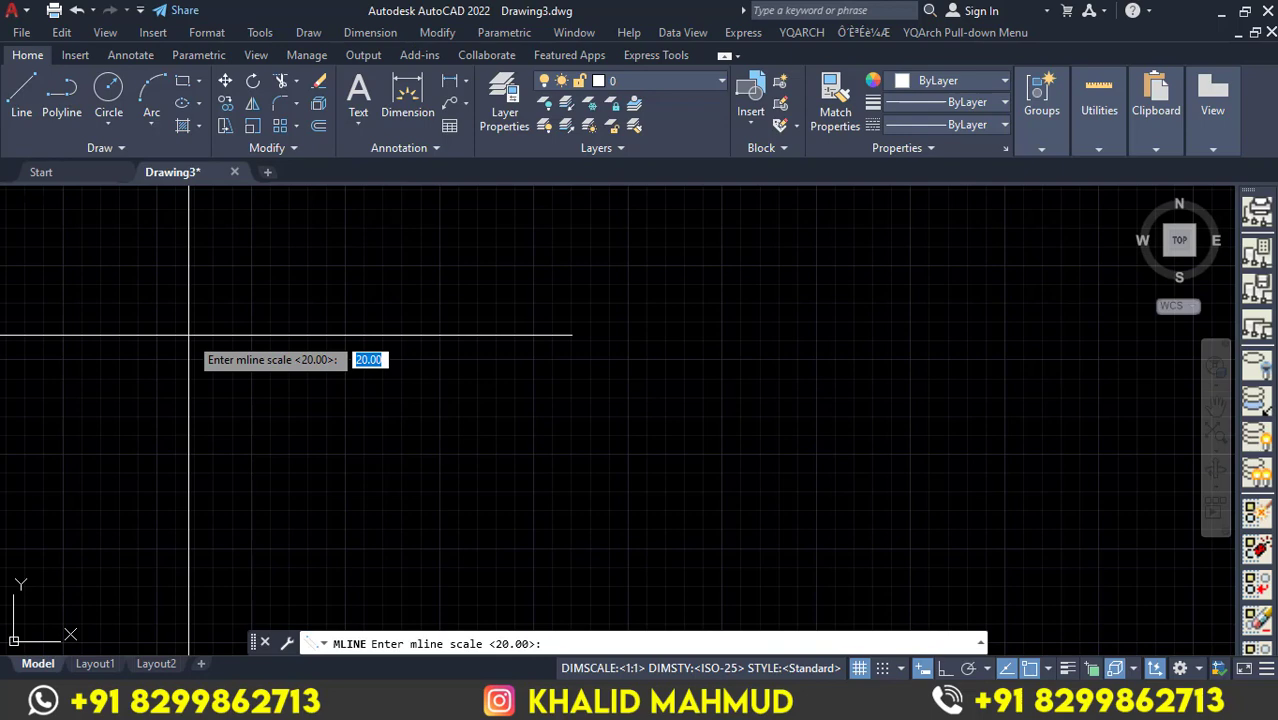
pyautogui.write('30')
pyautogui.press('Return')
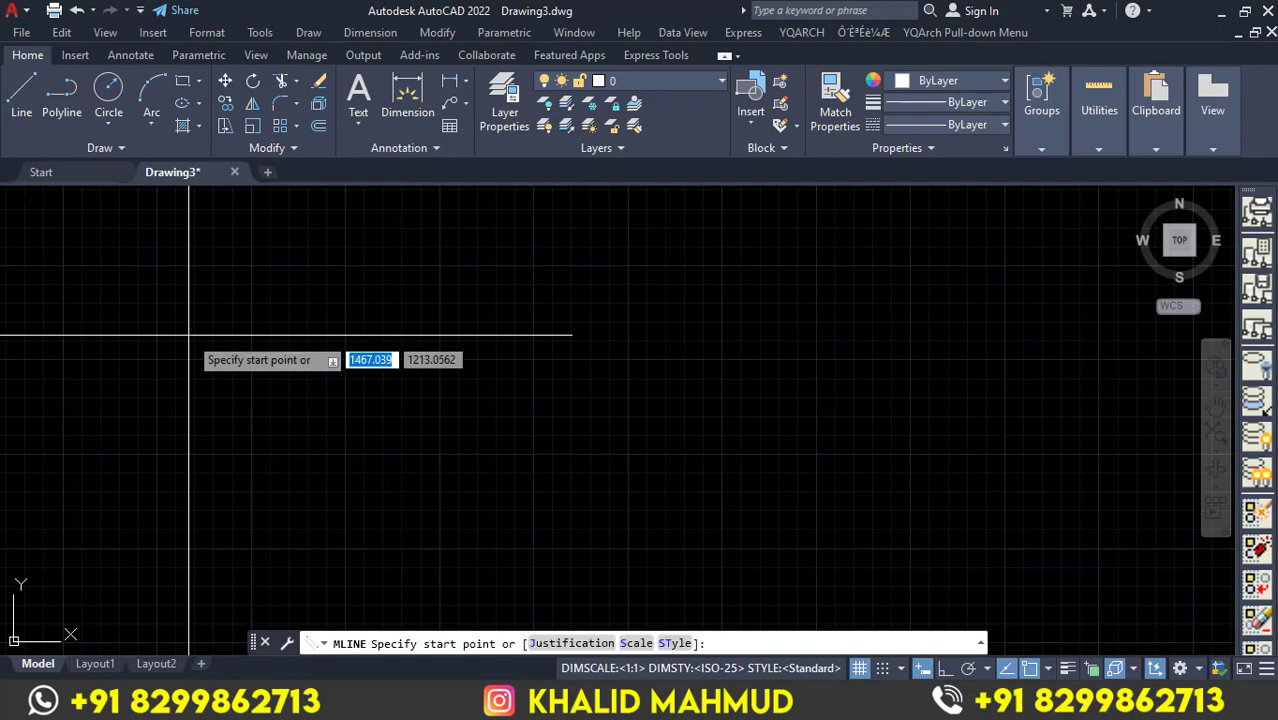
pyautogui.click(171, 417)
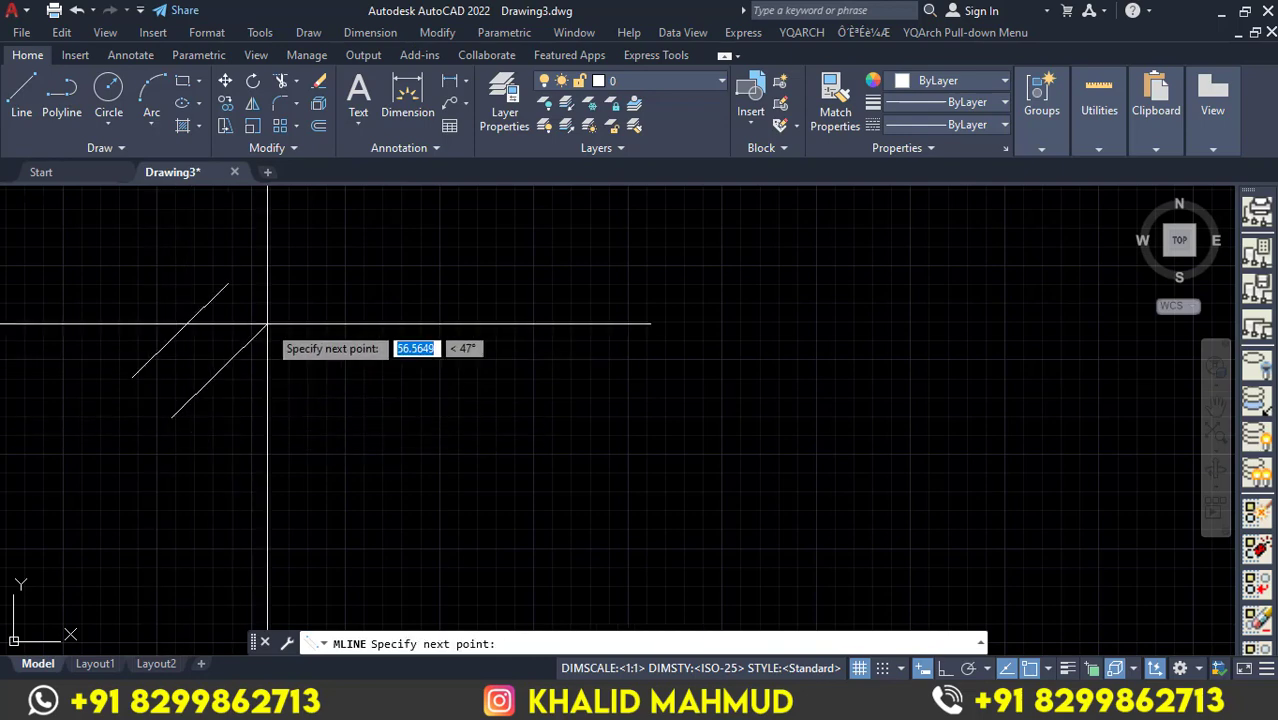
pyautogui.press('F8')
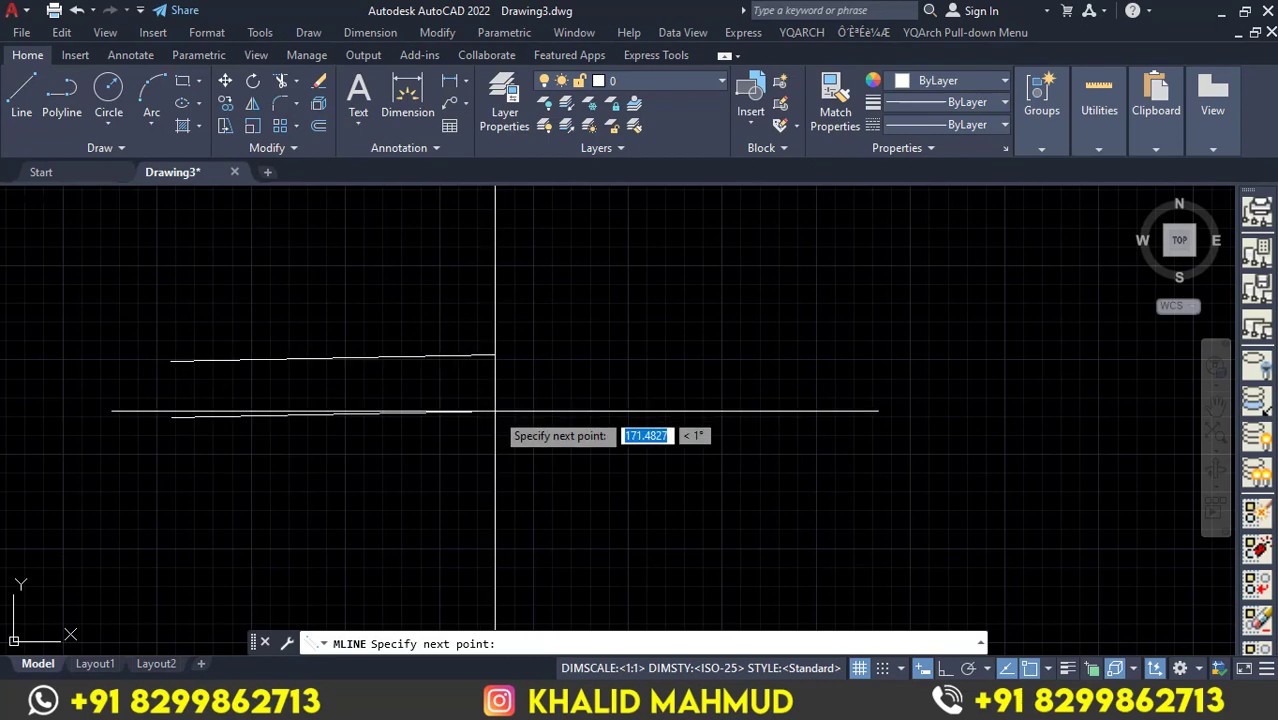
pyautogui.click(845, 418)
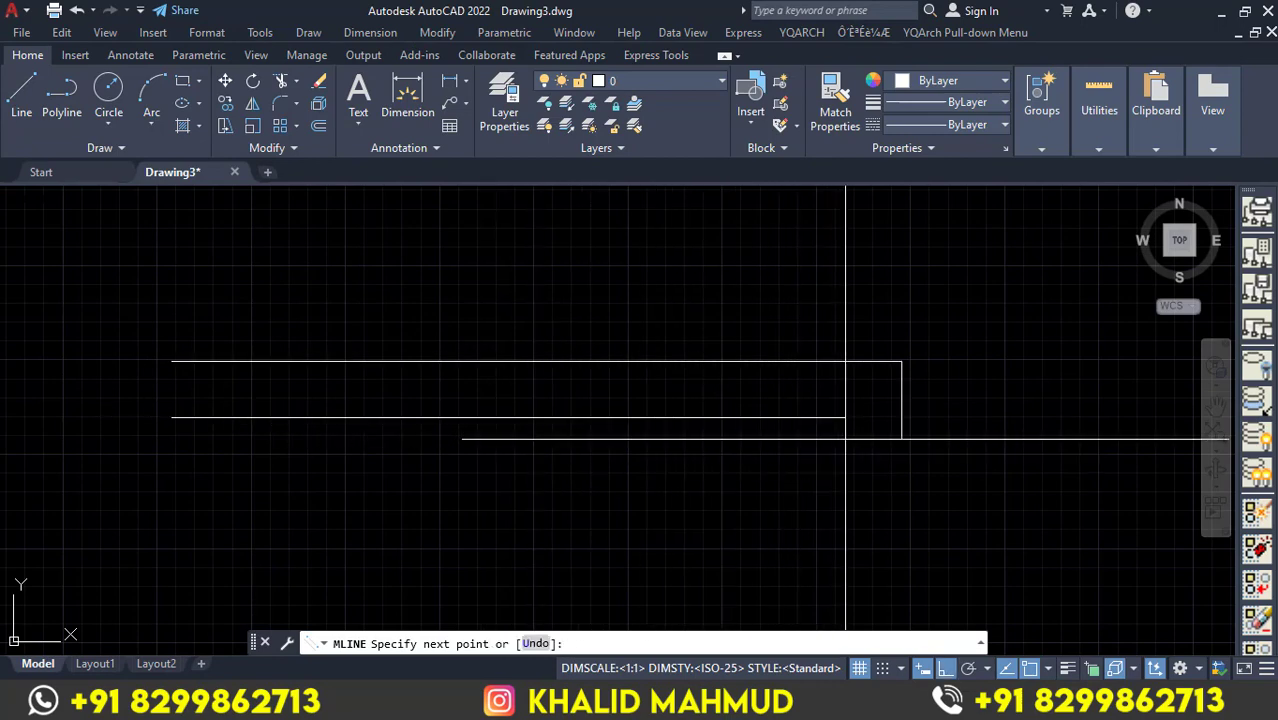
pyautogui.press('Return')
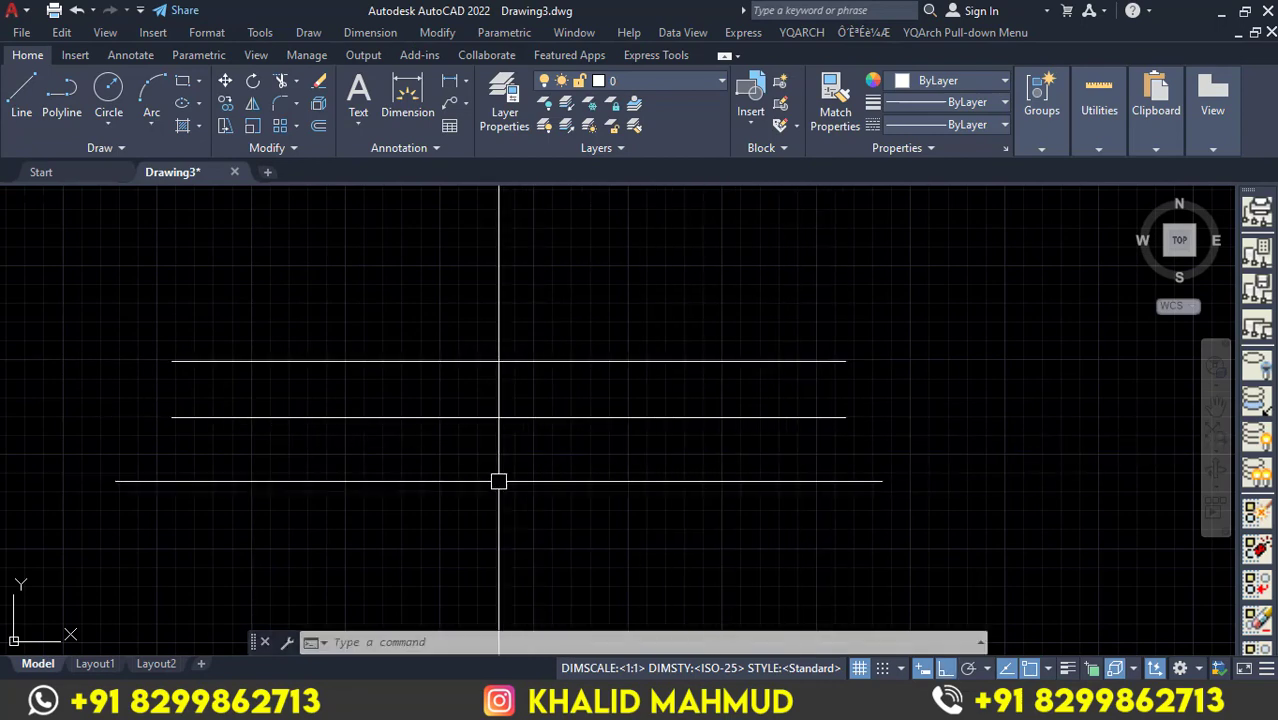
# Add a vertical linear dimension between the two lines' left ends, reading 30.
pyautogui.moveTo(536, 486); pyautogui.dragTo(586, 488, button='middle')
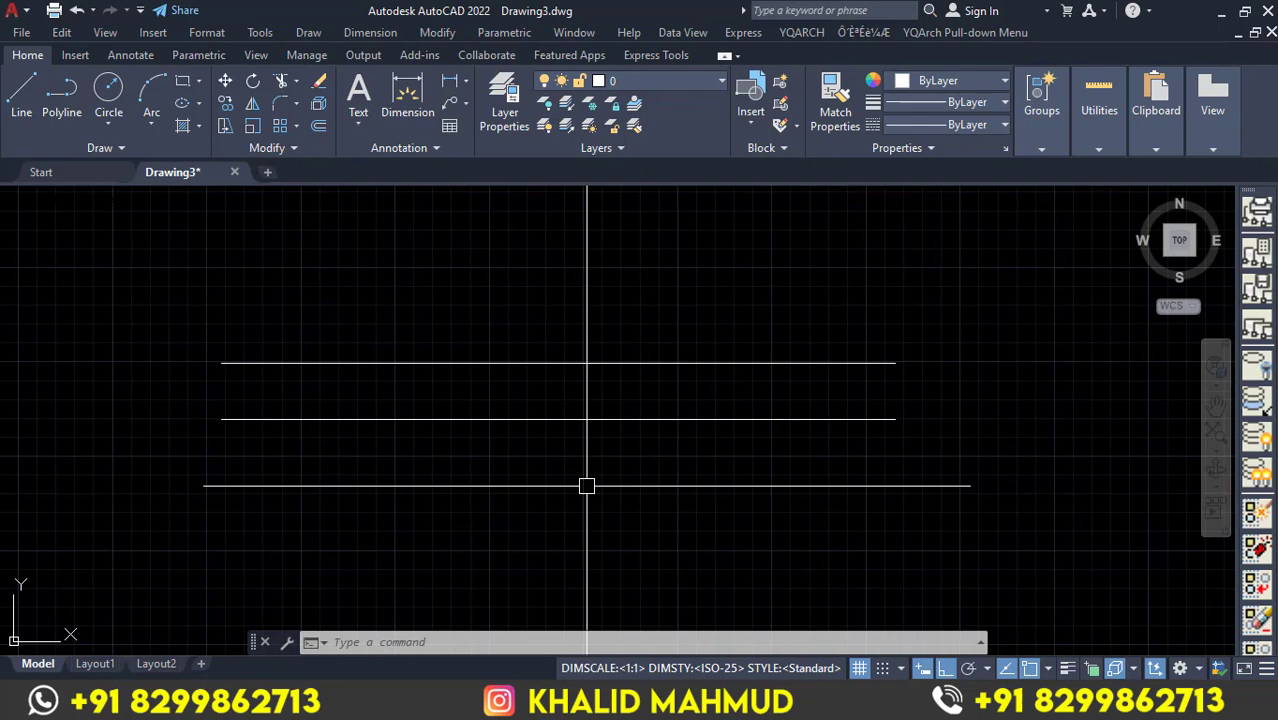
pyautogui.write('dli')
pyautogui.press('Return')
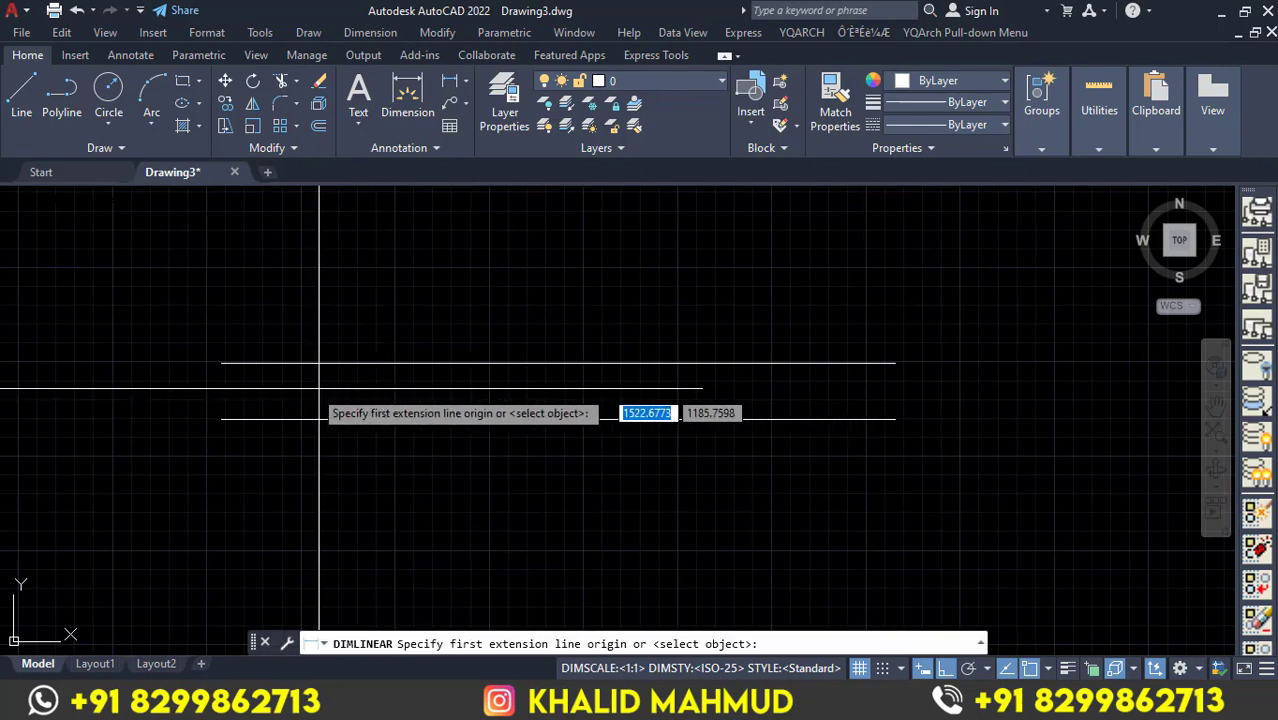
pyautogui.click(222, 419)
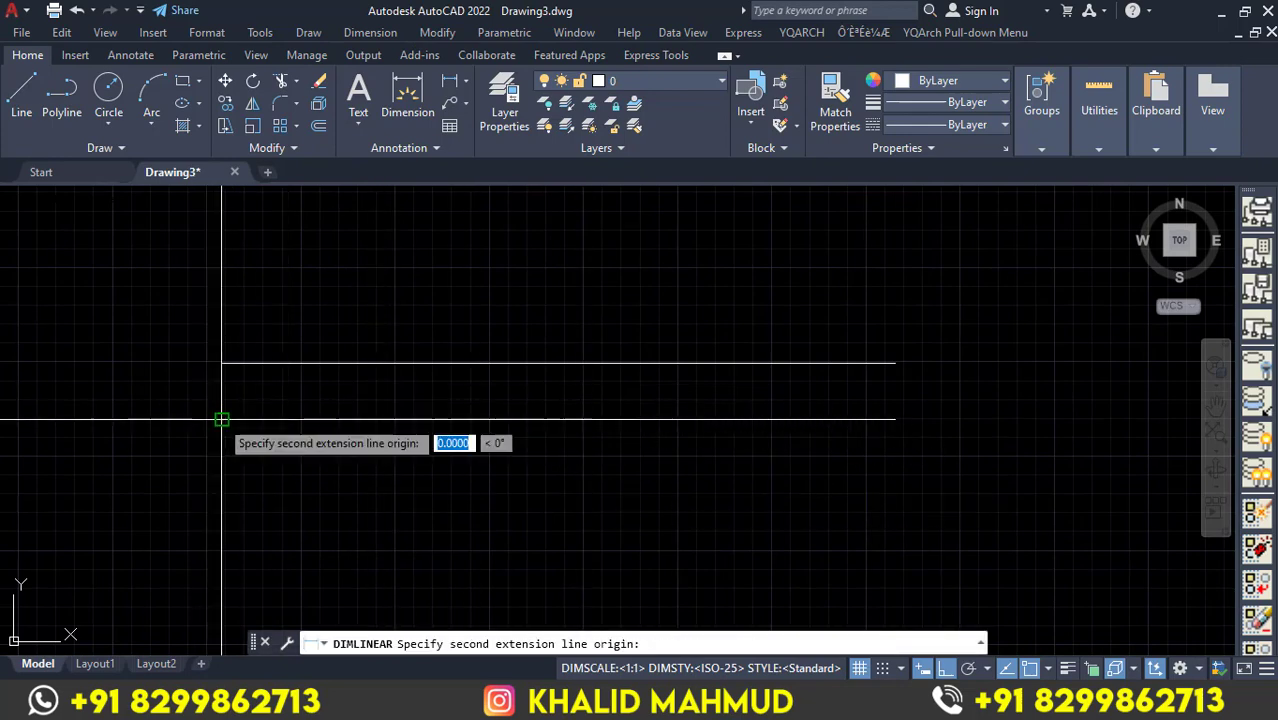
pyautogui.click(222, 363)
pyautogui.click(194, 374)
# Zoom in to check the 30 dimension and select the double line, then zoom back out.
pyautogui.scroll(5, 194, 374)
pyautogui.moveTo(194, 397); pyautogui.dragTo(205, 456, button='middle')
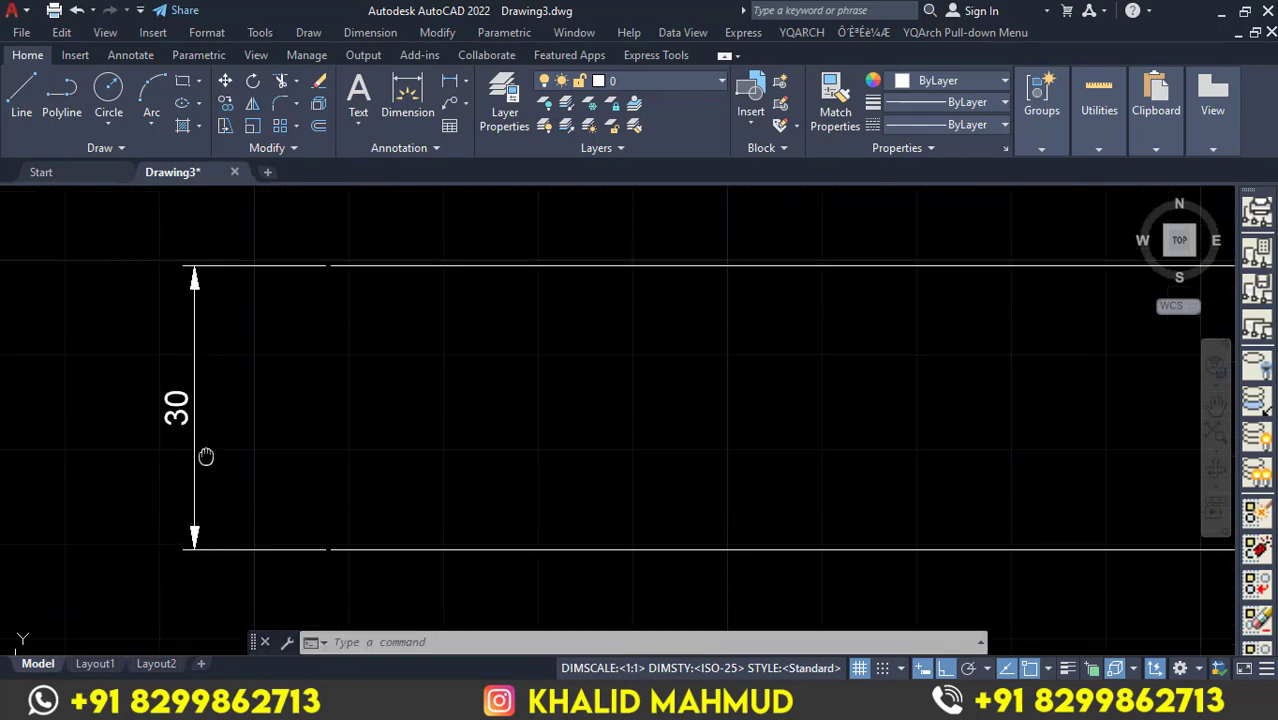
pyautogui.click(394, 268)
pyautogui.click(395, 560)
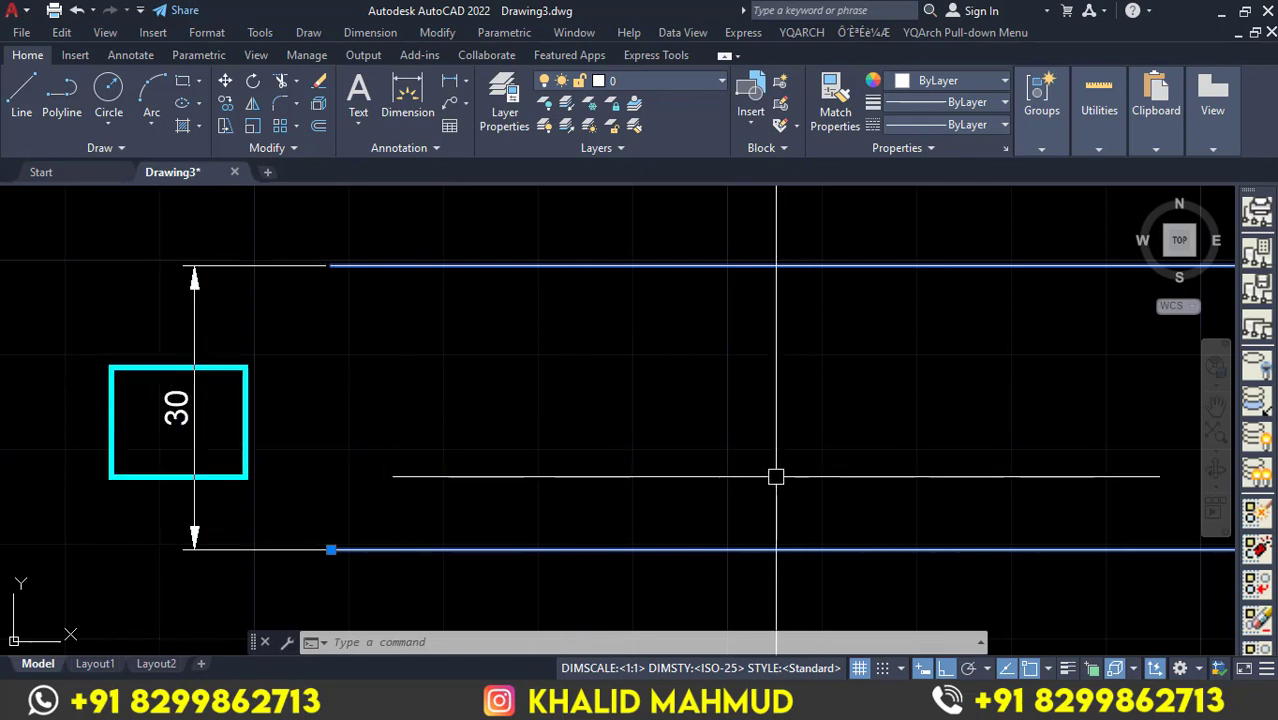
pyautogui.press('Escape')
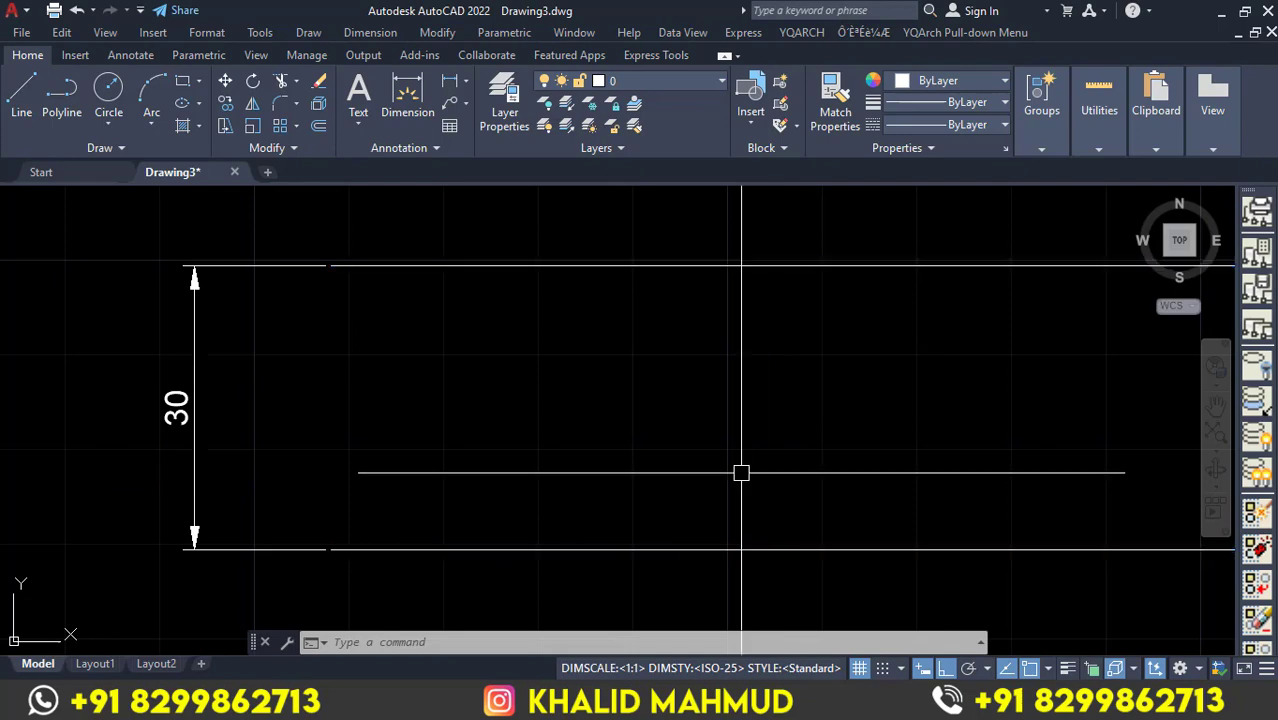
pyautogui.scroll(-3, 300, 480)
pyautogui.moveTo(342, 494); pyautogui.dragTo(194, 370, button='middle')
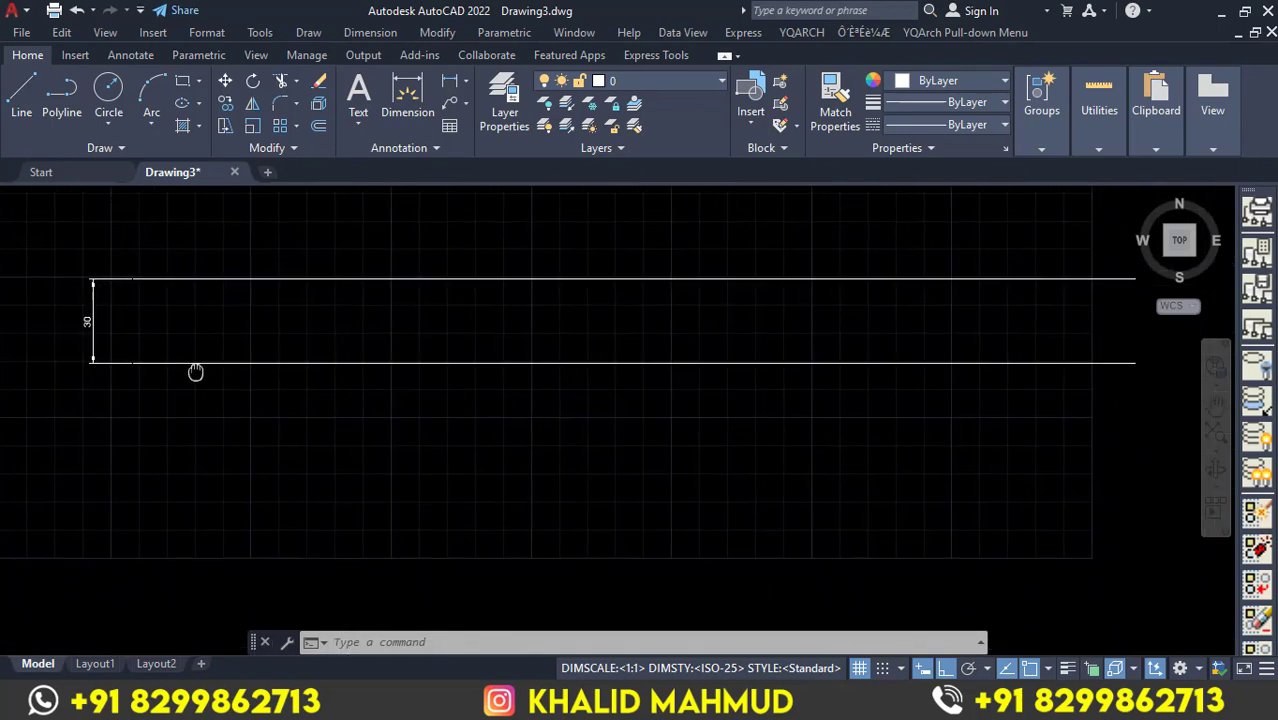
# Draw a second horizontal multiline at scale 20 below the first pair.
pyautogui.write('m')
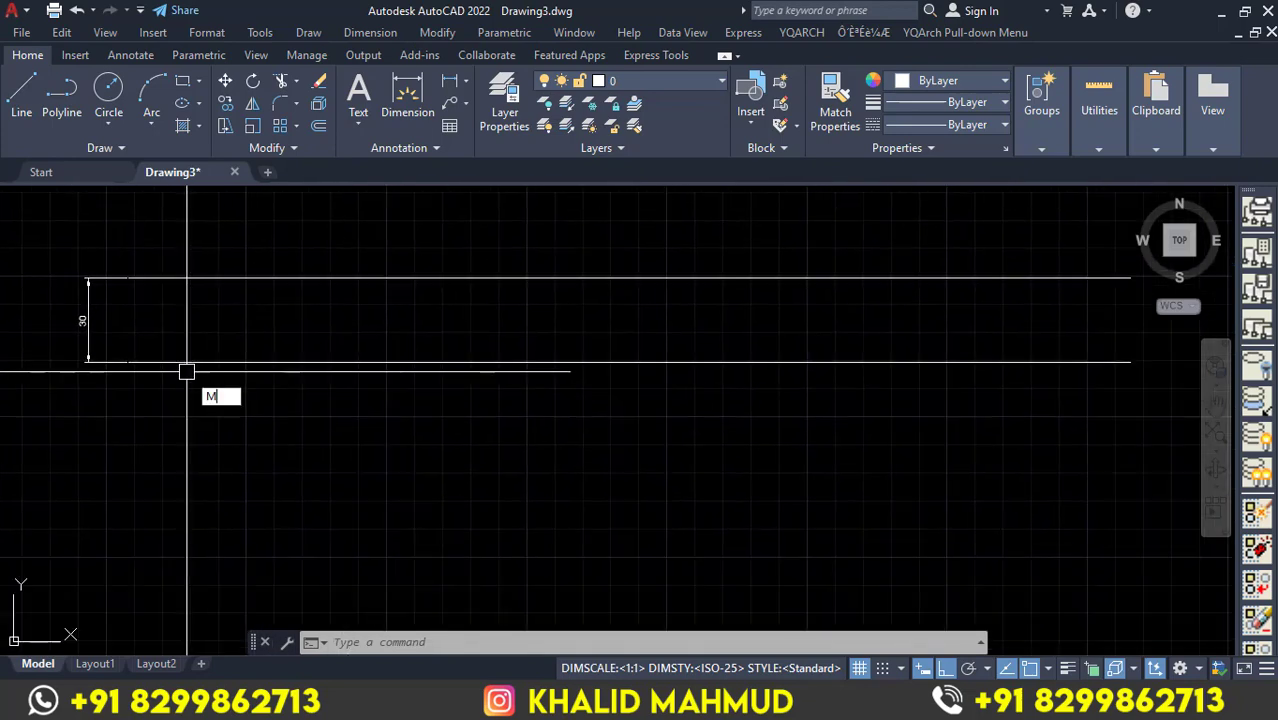
pyautogui.write('l')
pyautogui.press('Return')
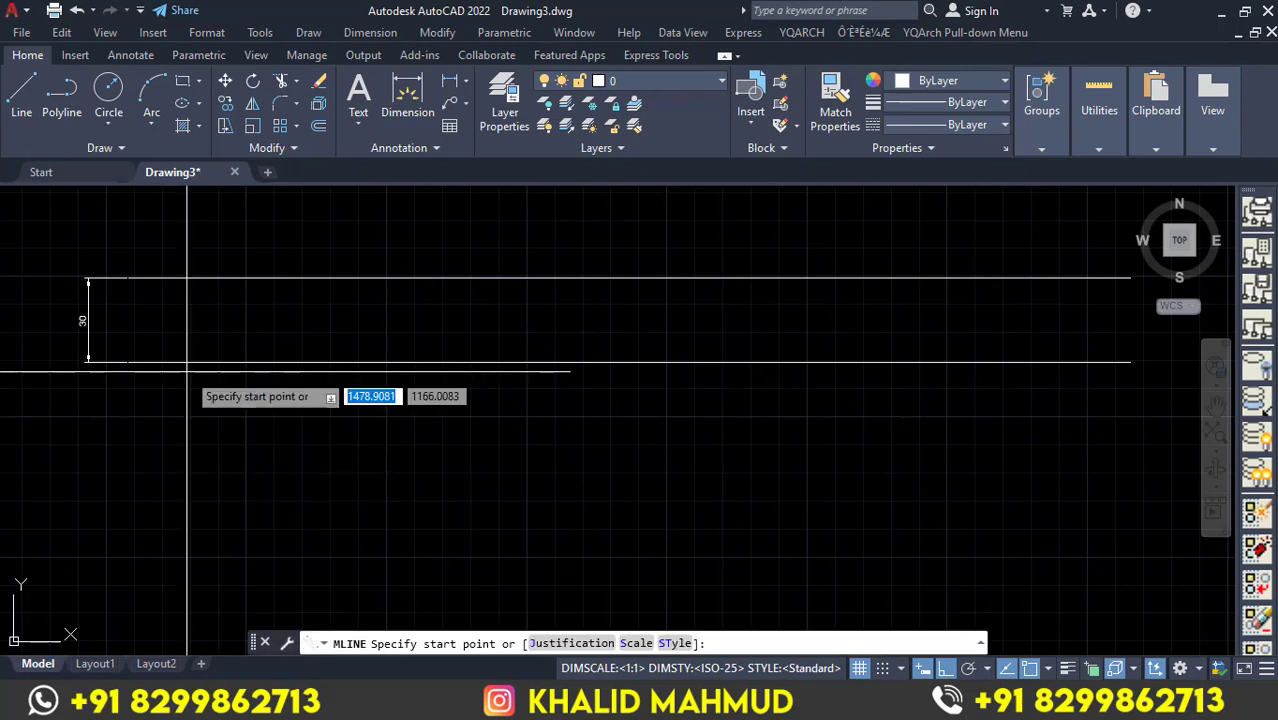
pyautogui.write('s')
pyautogui.press('Return')
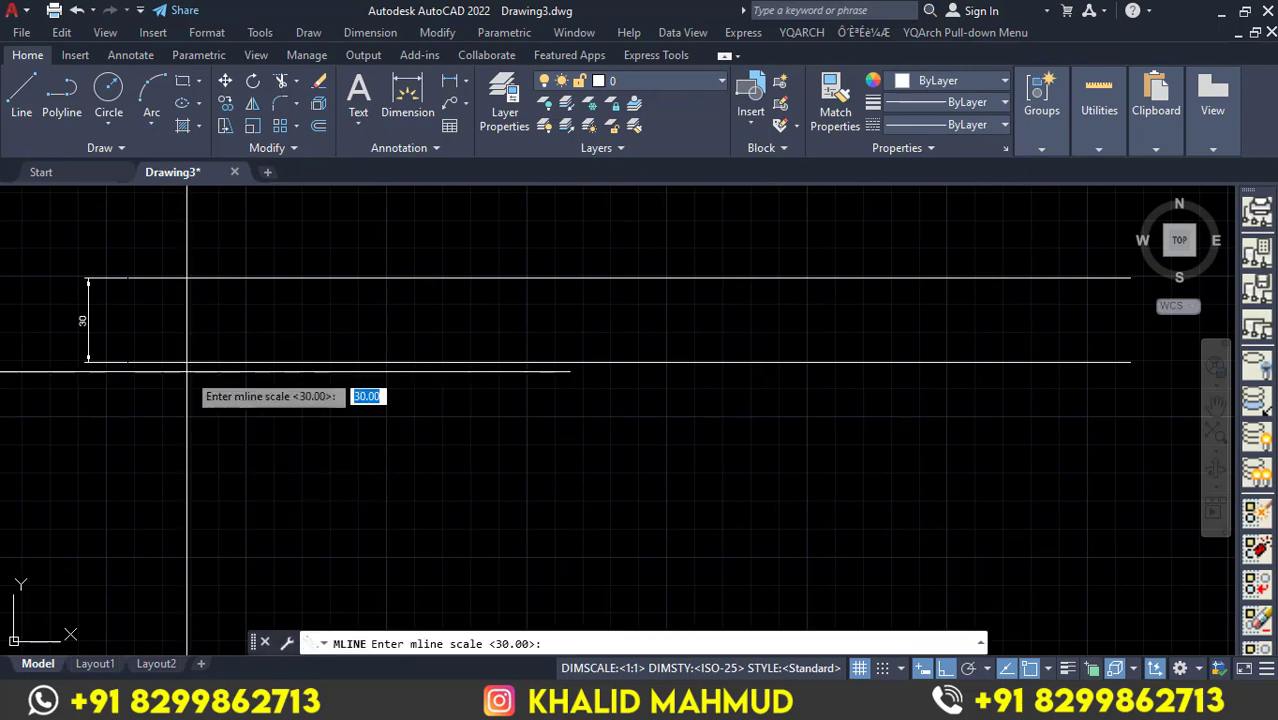
pyautogui.write('20')
pyautogui.press('Return')
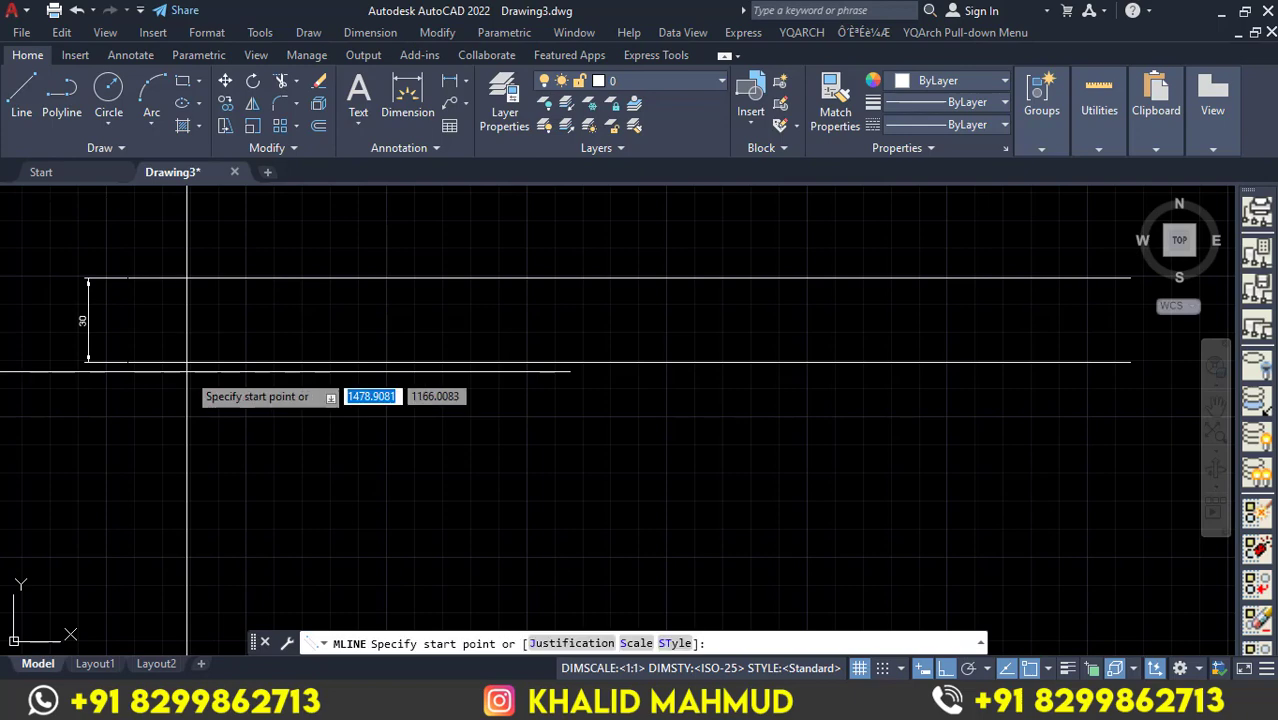
pyautogui.click(115, 463)
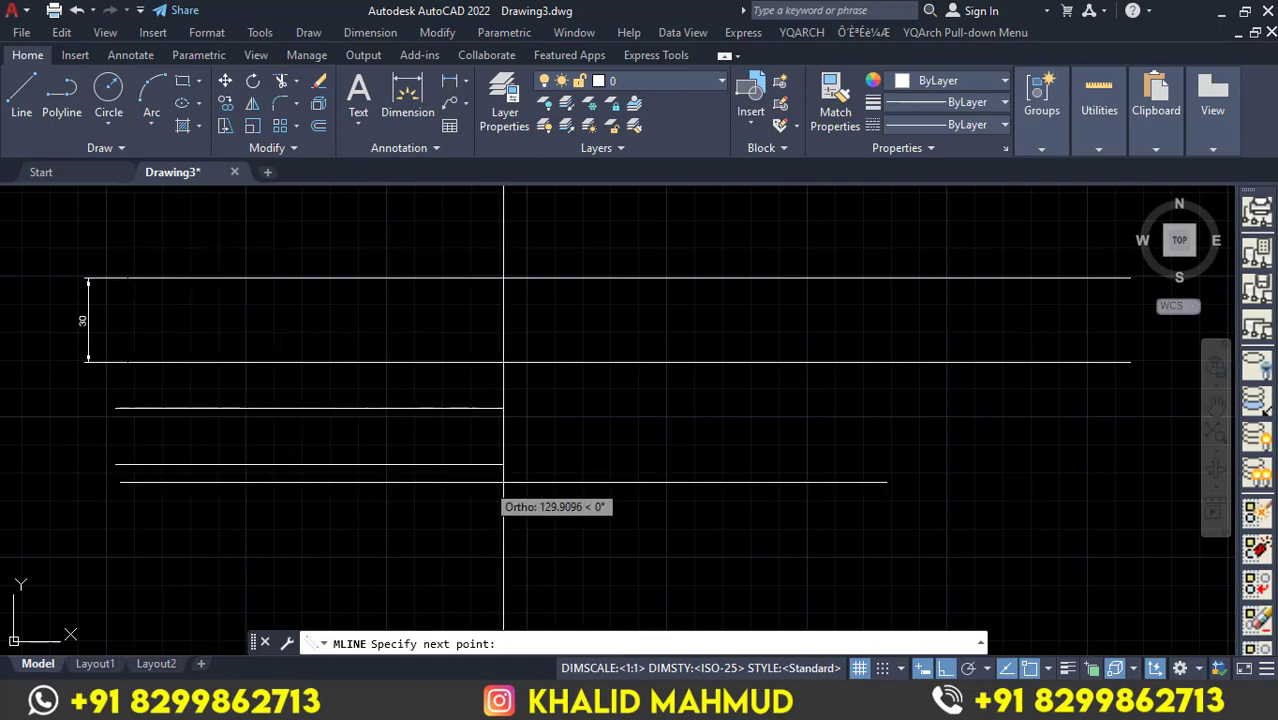
pyautogui.click(1106, 505)
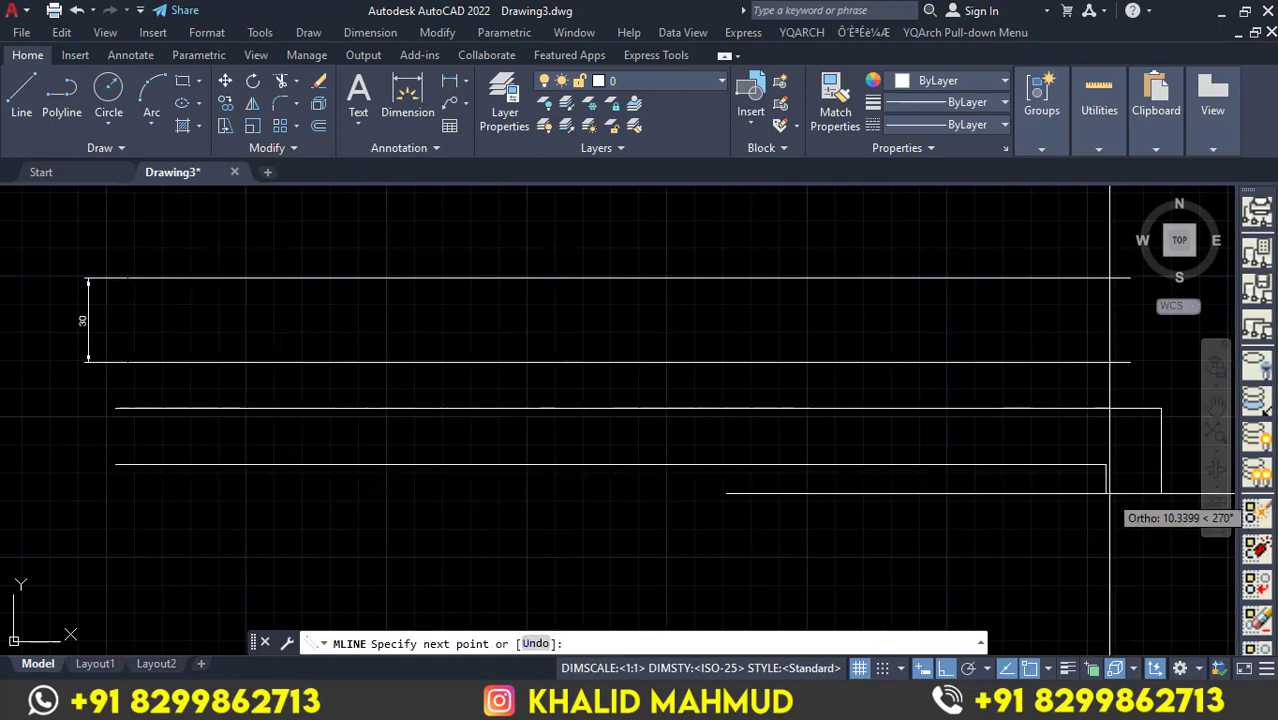
pyautogui.press('Return')
# Dimension the lower pair's spacing as 20 with a linear dimension on its left.
pyautogui.scroll(3, 114, 420)
pyautogui.moveTo(185, 441)
pyautogui.mouseDown(button='middle')
pyautogui.moveTo(285, 533)
pyautogui.moveTo(317, 508)
pyautogui.mouseUp(button='middle')
pyautogui.scroll(-2, 334, 480)
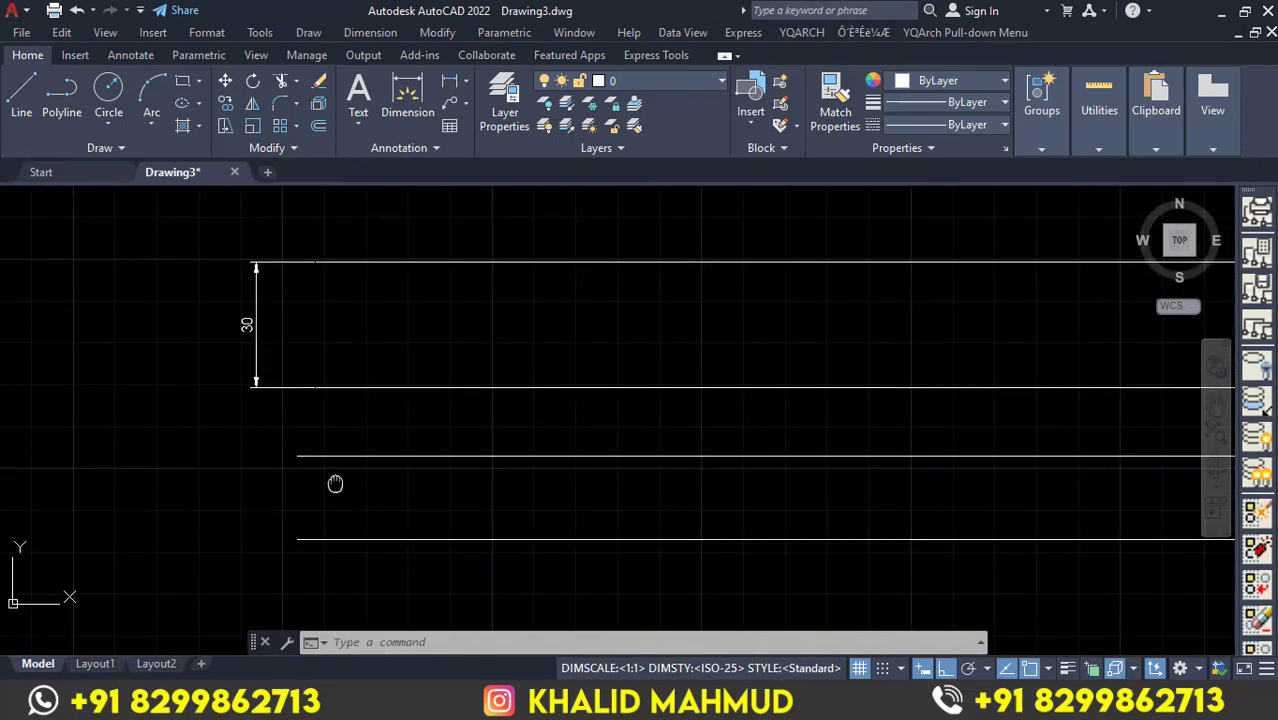
pyautogui.write('dli')
pyautogui.press('Return')
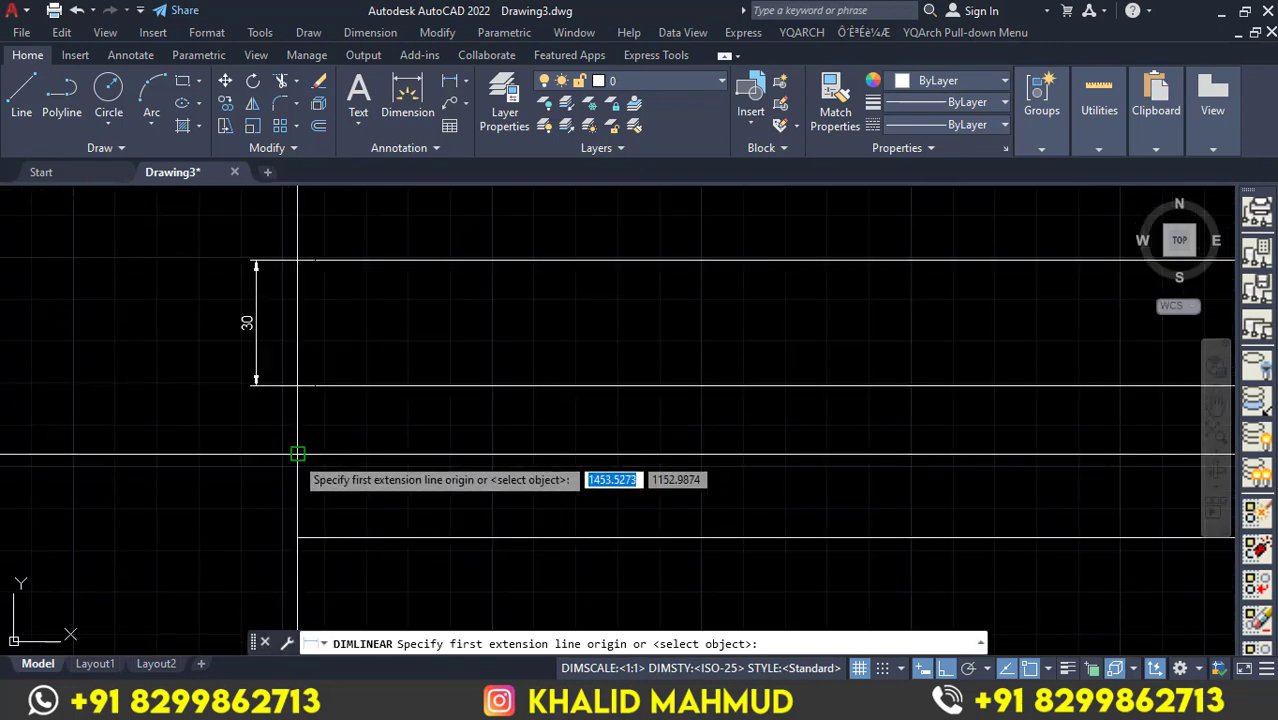
pyautogui.click(298, 455)
pyautogui.click(297, 537)
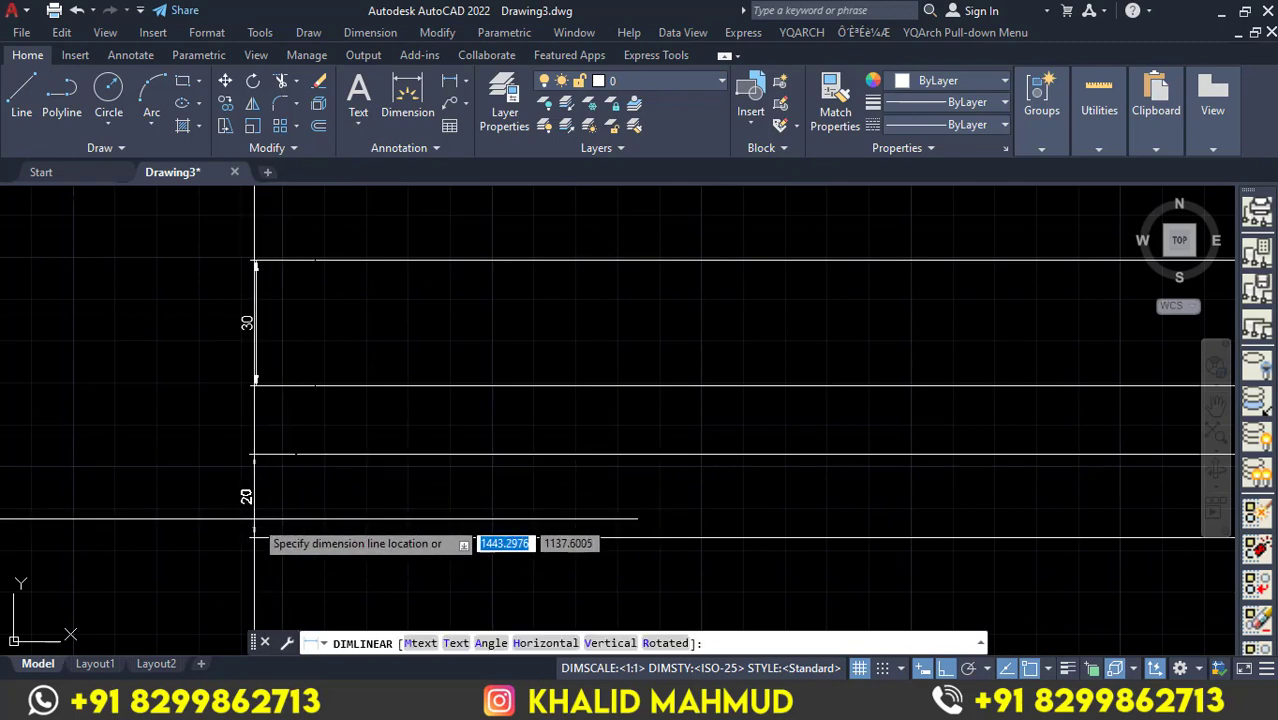
pyautogui.click(253, 495)
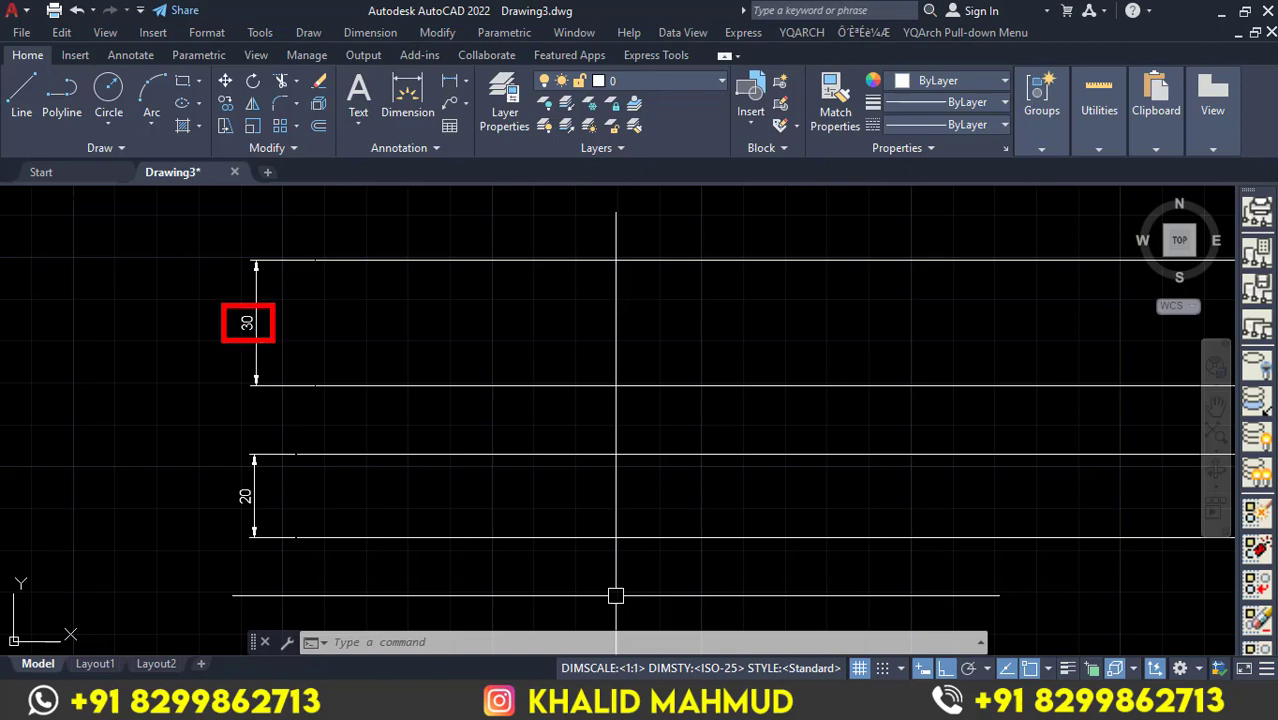
pyautogui.moveTo(286, 326); pyautogui.dragTo(360, 300)
pyautogui.moveTo(300, 511); pyautogui.dragTo(377, 486)
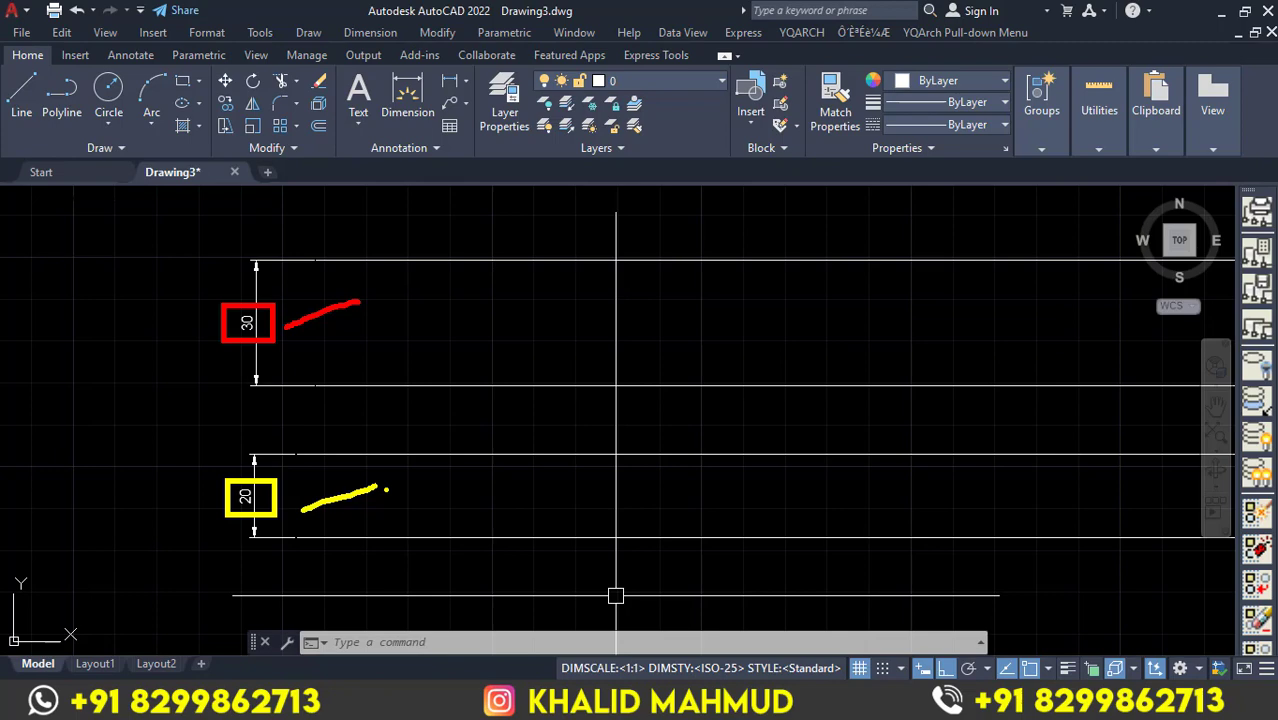
# Crossing-select all the lines and dimensions and delete them.
pyautogui.click(450, 578)
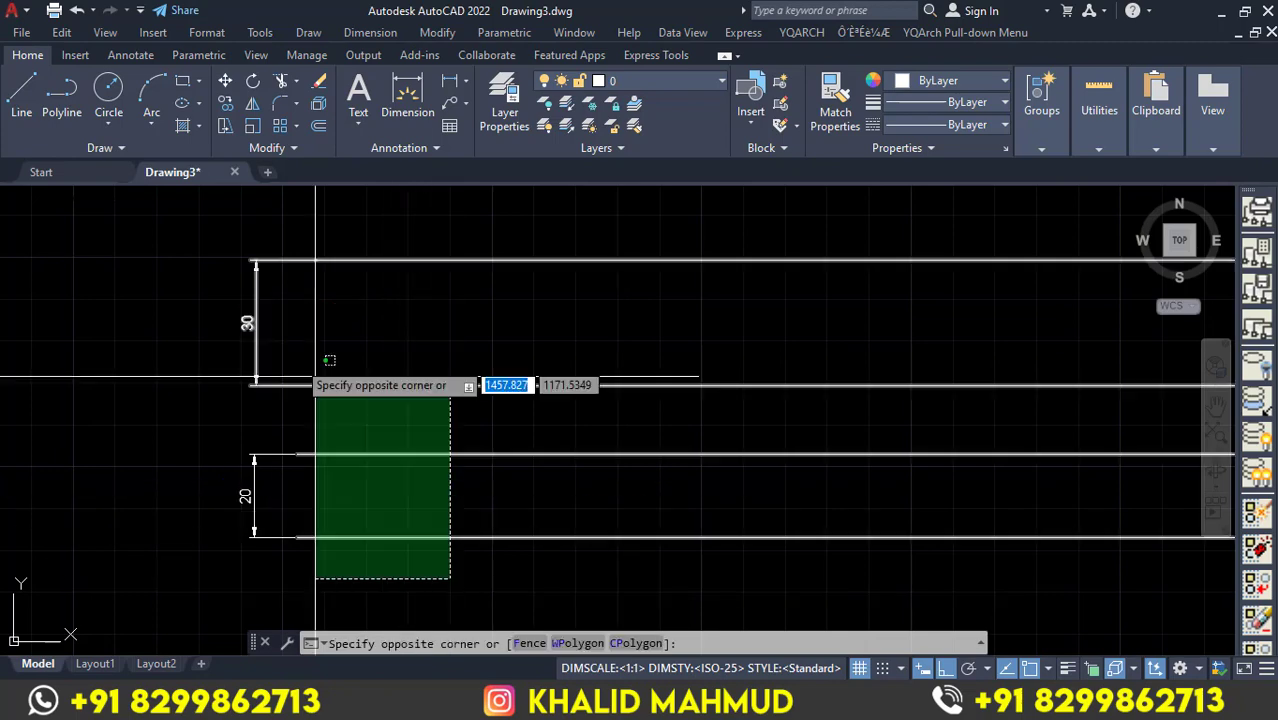
pyautogui.click(180, 230)
pyautogui.press('Delete')
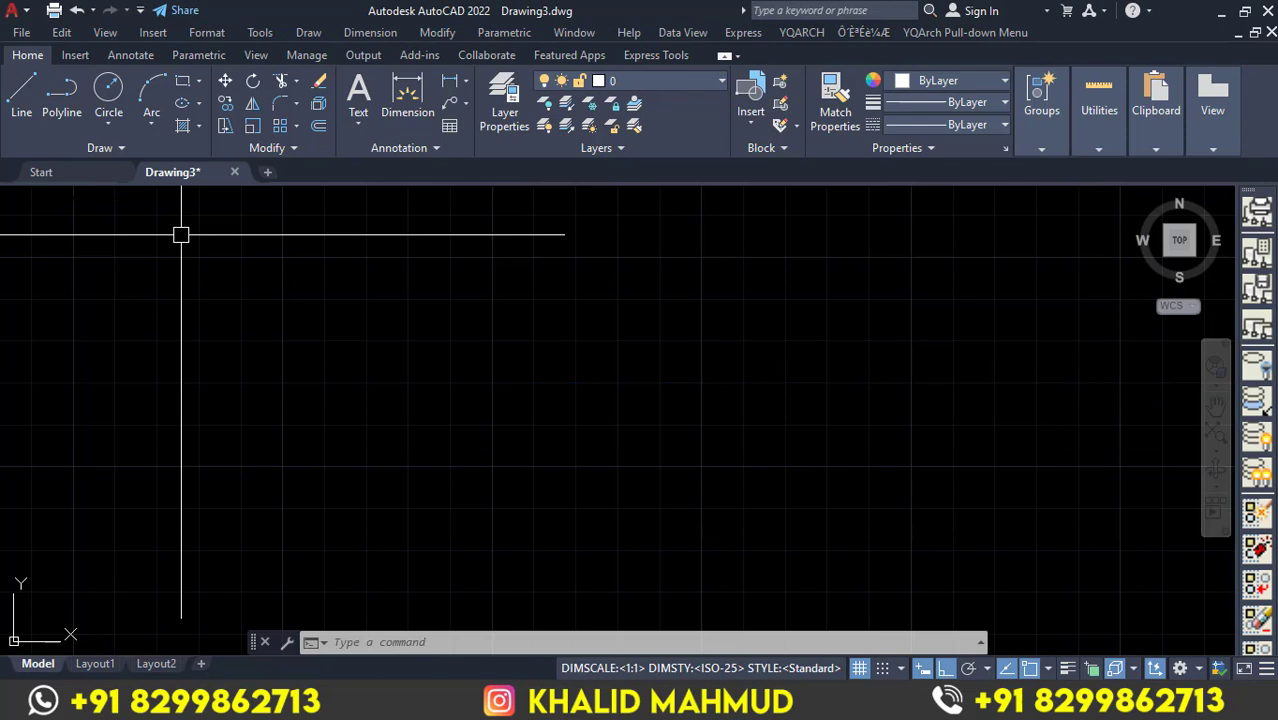
# Start a new multiline with ML and set its style to w1.
pyautogui.write('ML')
pyautogui.press('Return')
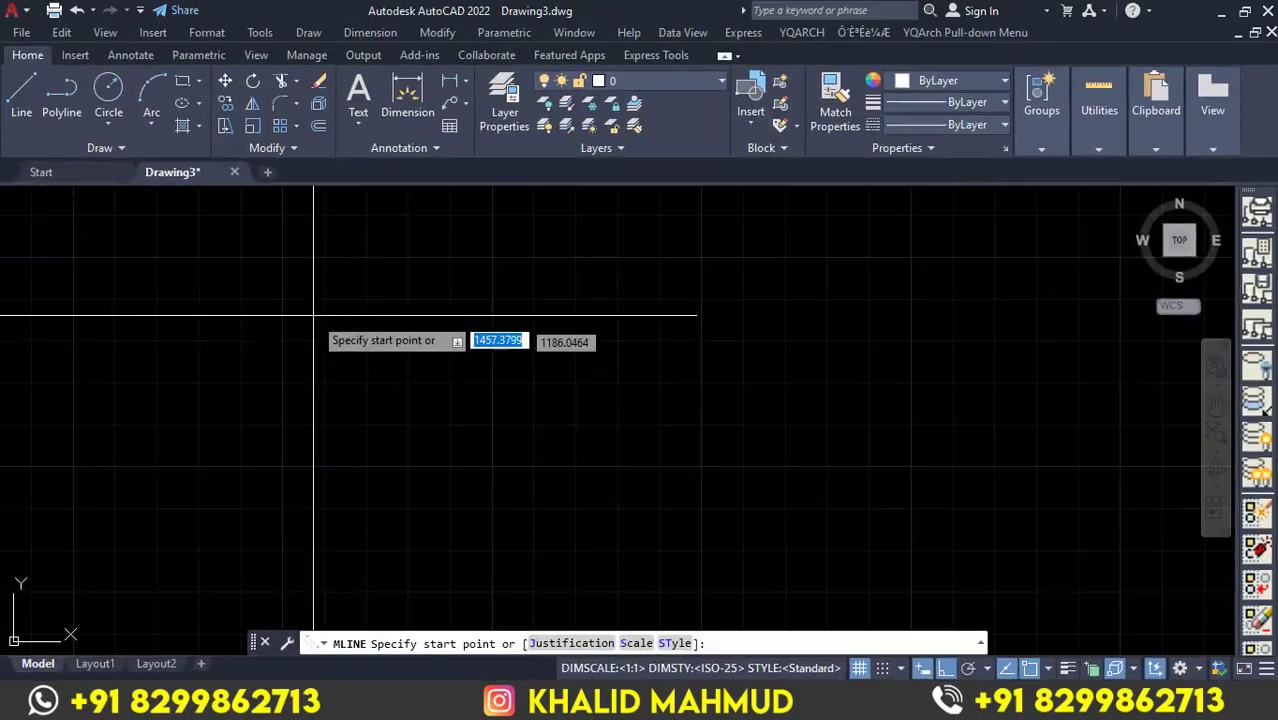
pyautogui.write('S')
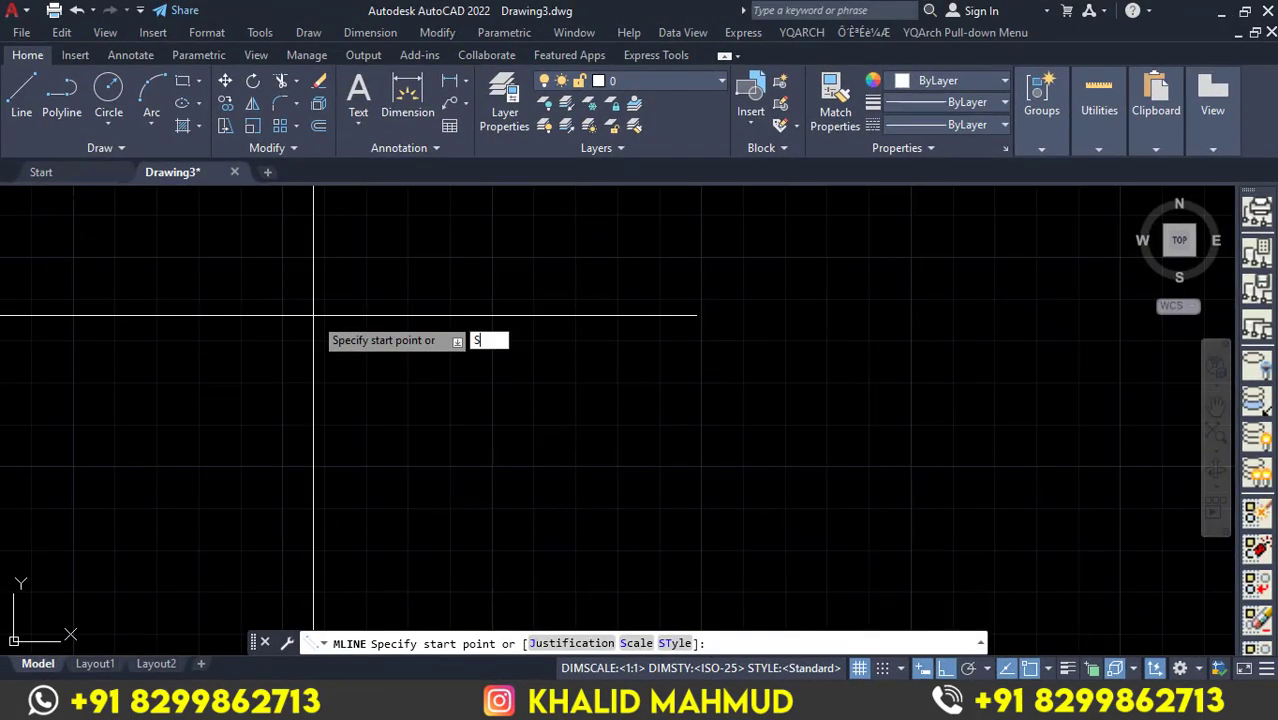
pyautogui.write('T')
pyautogui.press('Return')
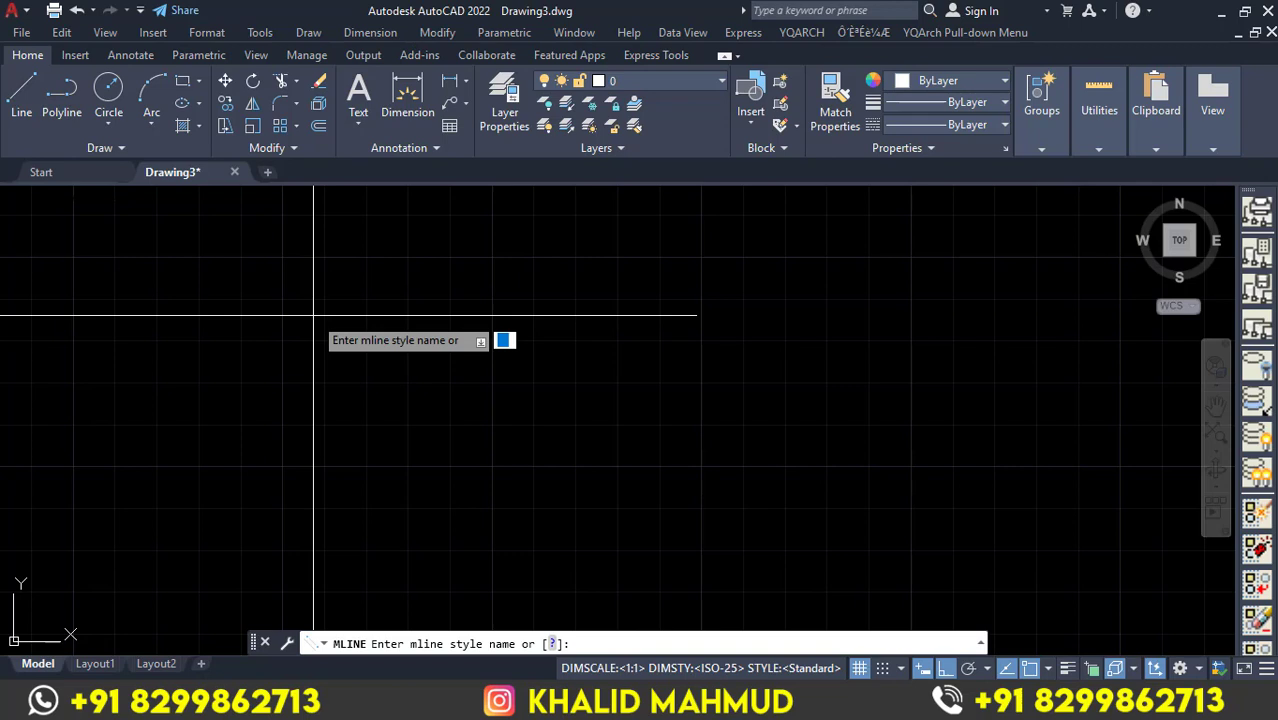
pyautogui.write('w1')
pyautogui.press('Return')
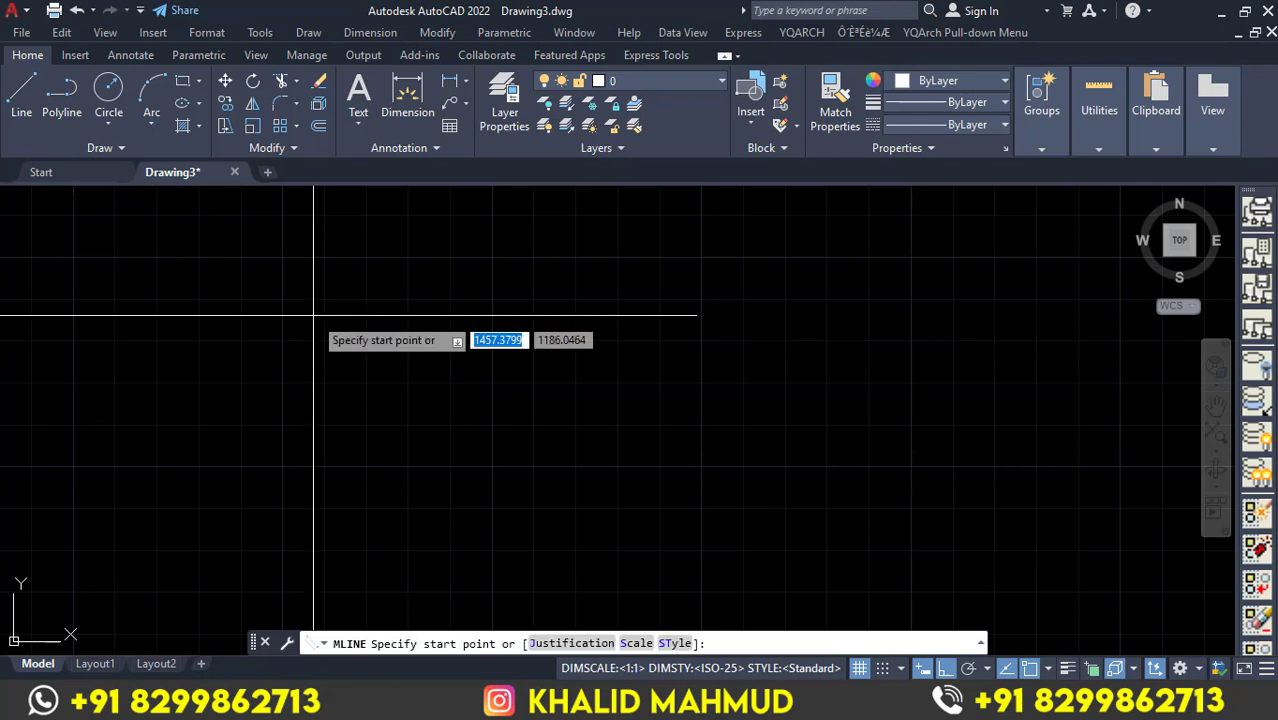
# Draw the looping zigzag multiline through nine orthogonal points and end it.
pyautogui.click(259, 355)
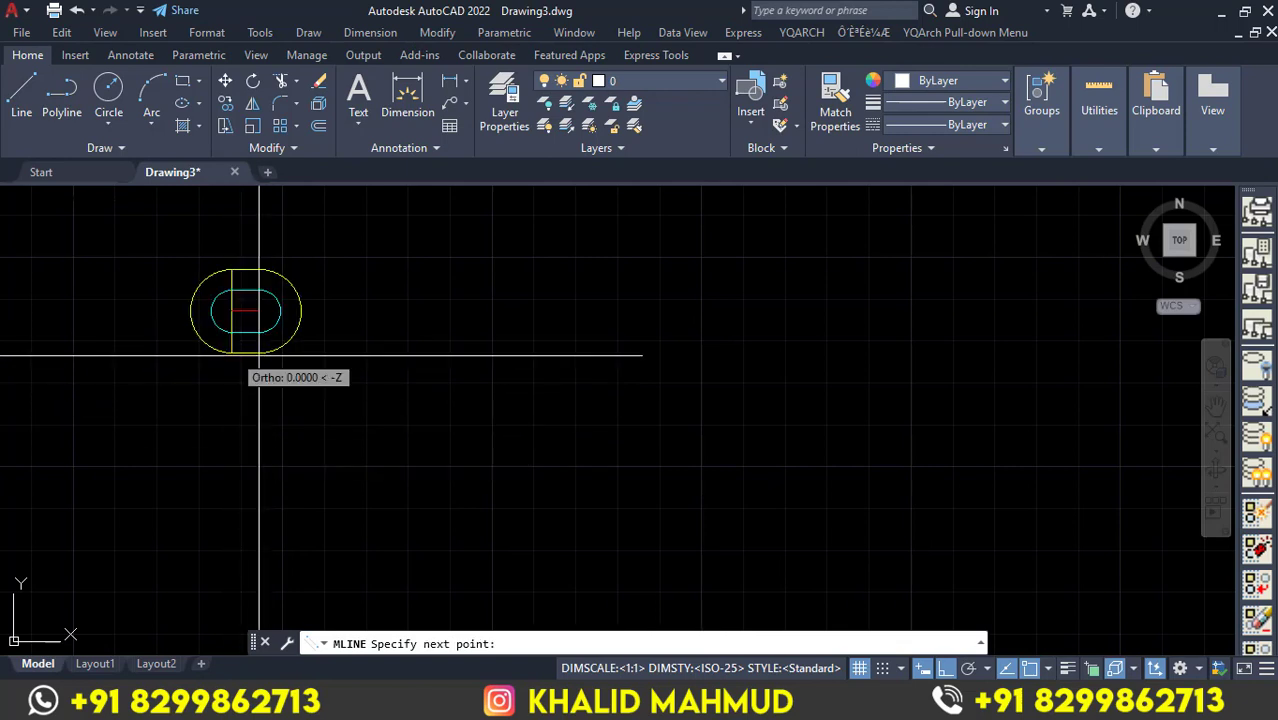
pyautogui.click(731, 380)
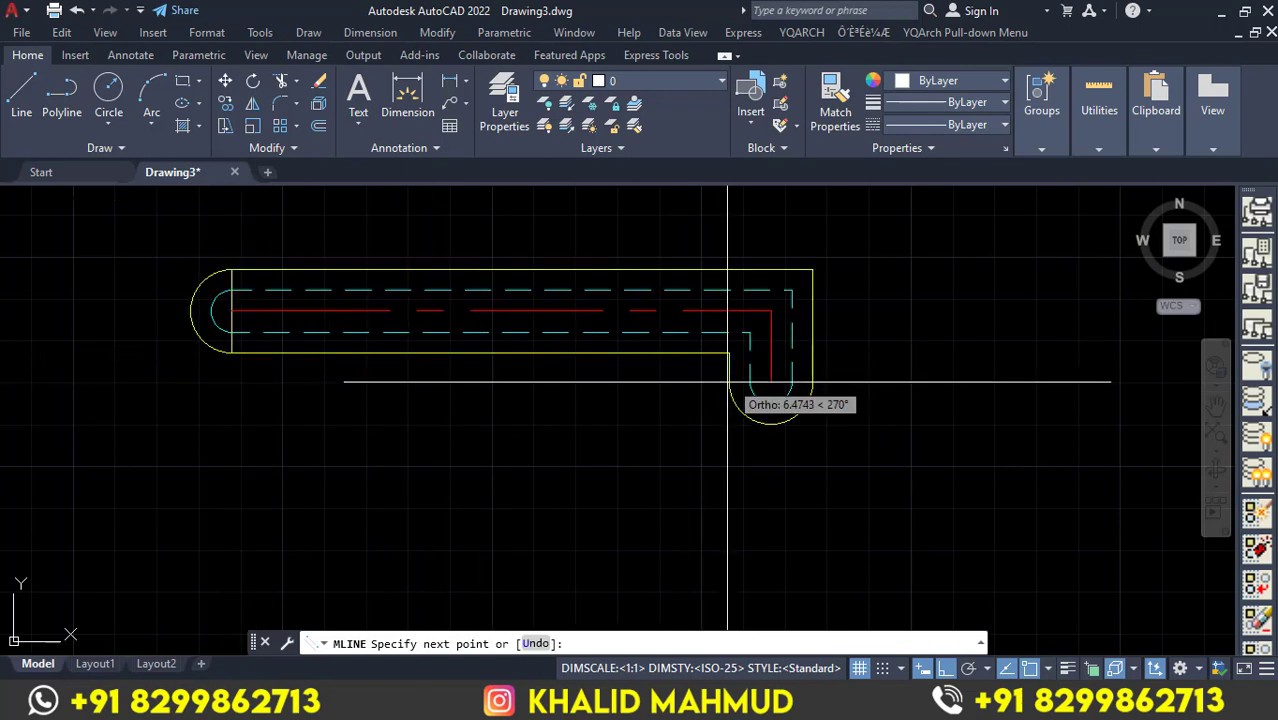
pyautogui.click(730, 498)
pyautogui.click(555, 498)
pyautogui.click(555, 440)
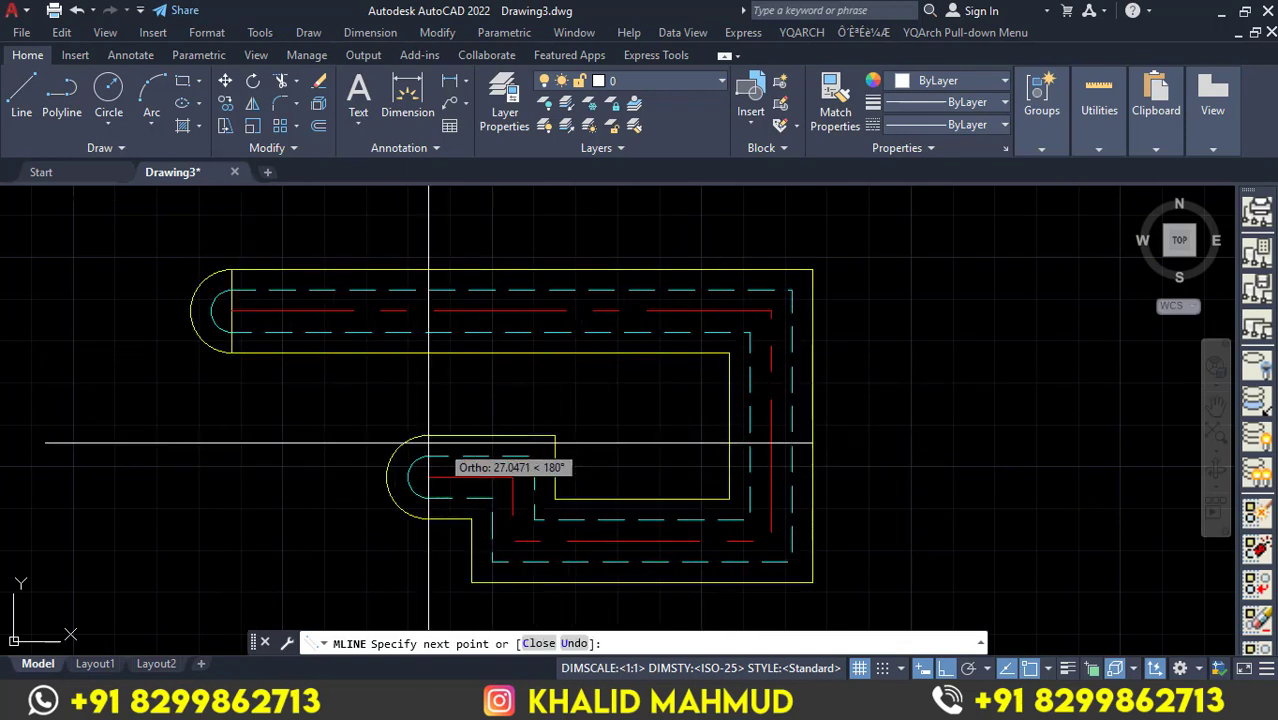
pyautogui.click(302, 440)
pyautogui.click(302, 428)
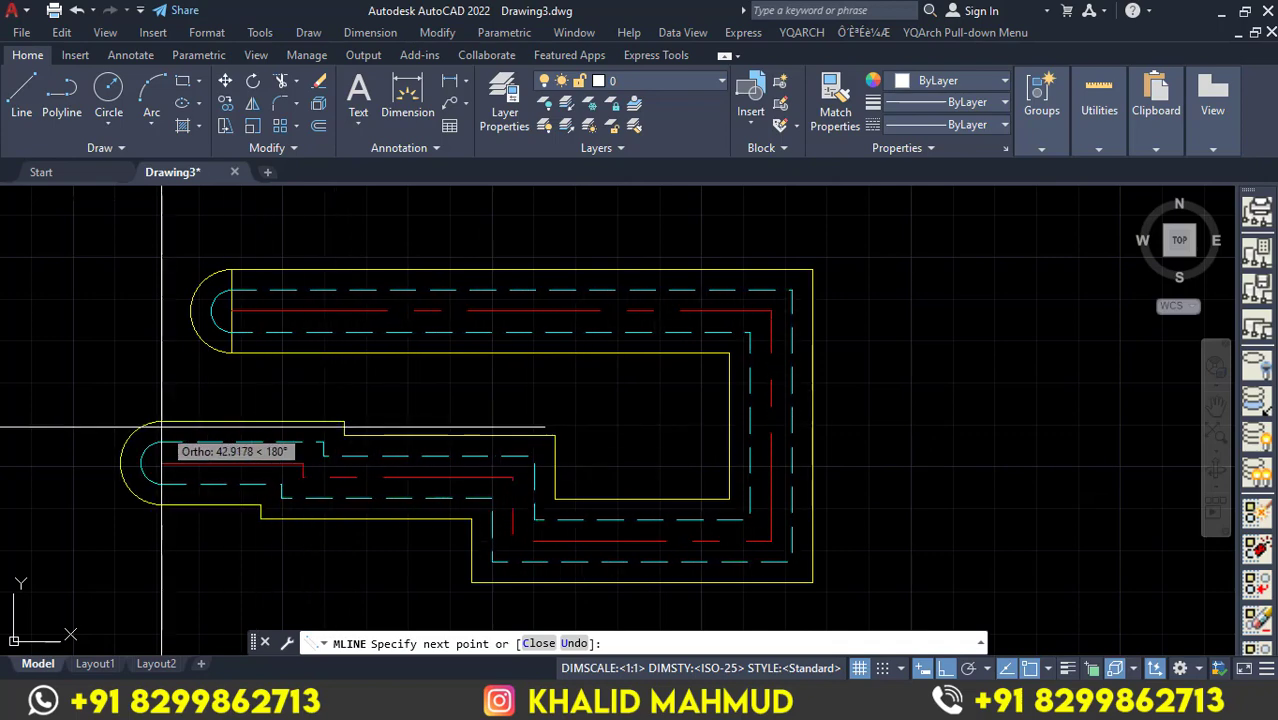
pyautogui.click(88, 427)
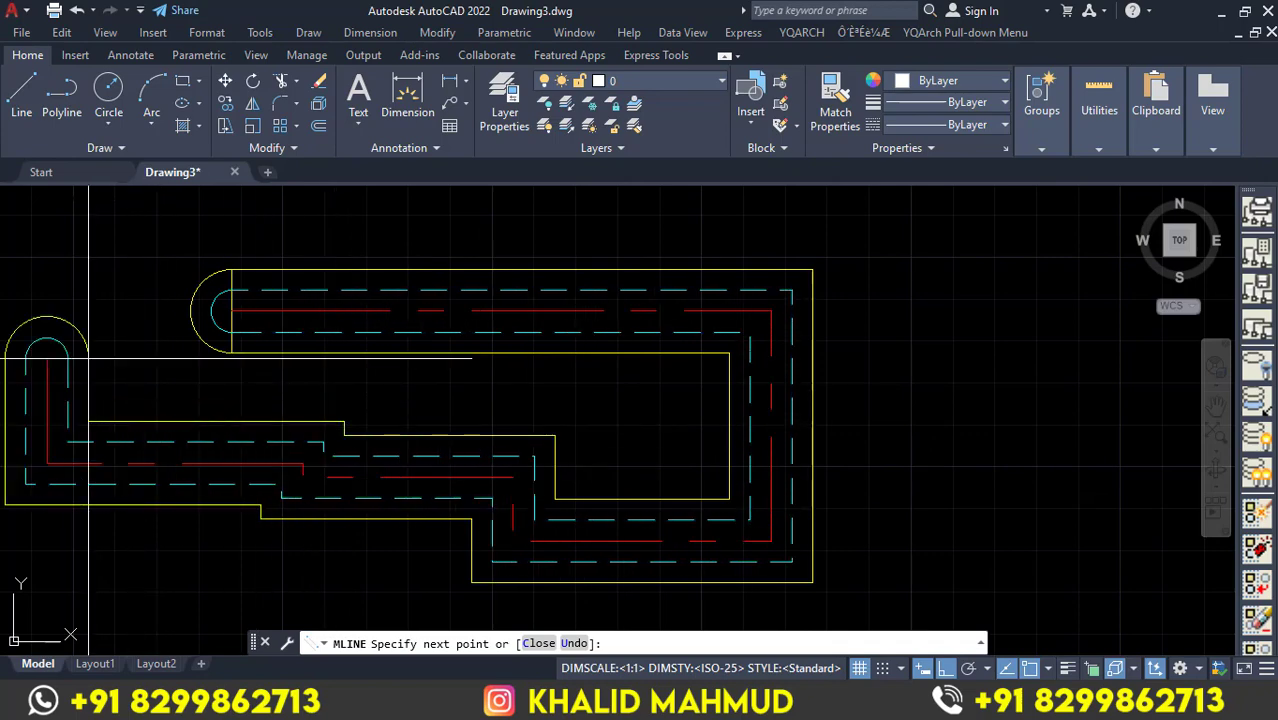
pyautogui.click(88, 287)
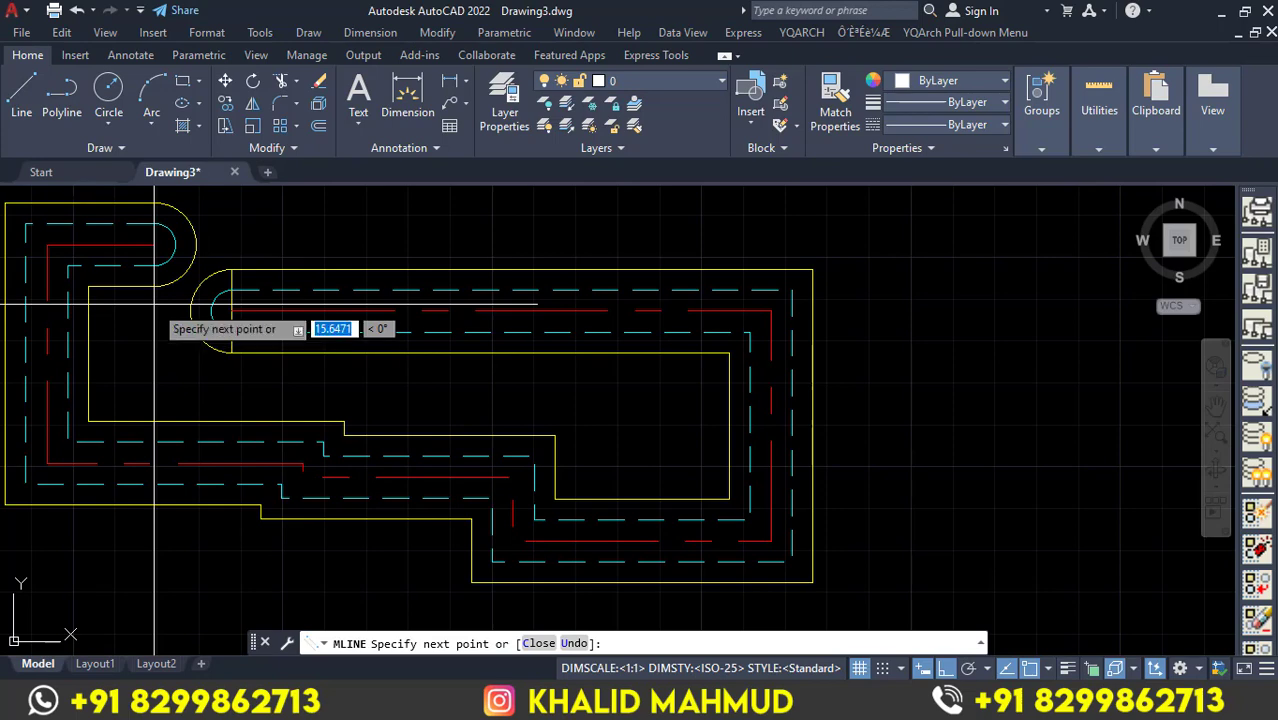
pyautogui.press('Return')
# Pan and zoom to frame the whole path, then select all objects.
pyautogui.moveTo(200, 377); pyautogui.dragTo(394, 400, button='middle')
pyautogui.scroll(-1, 399, 383)
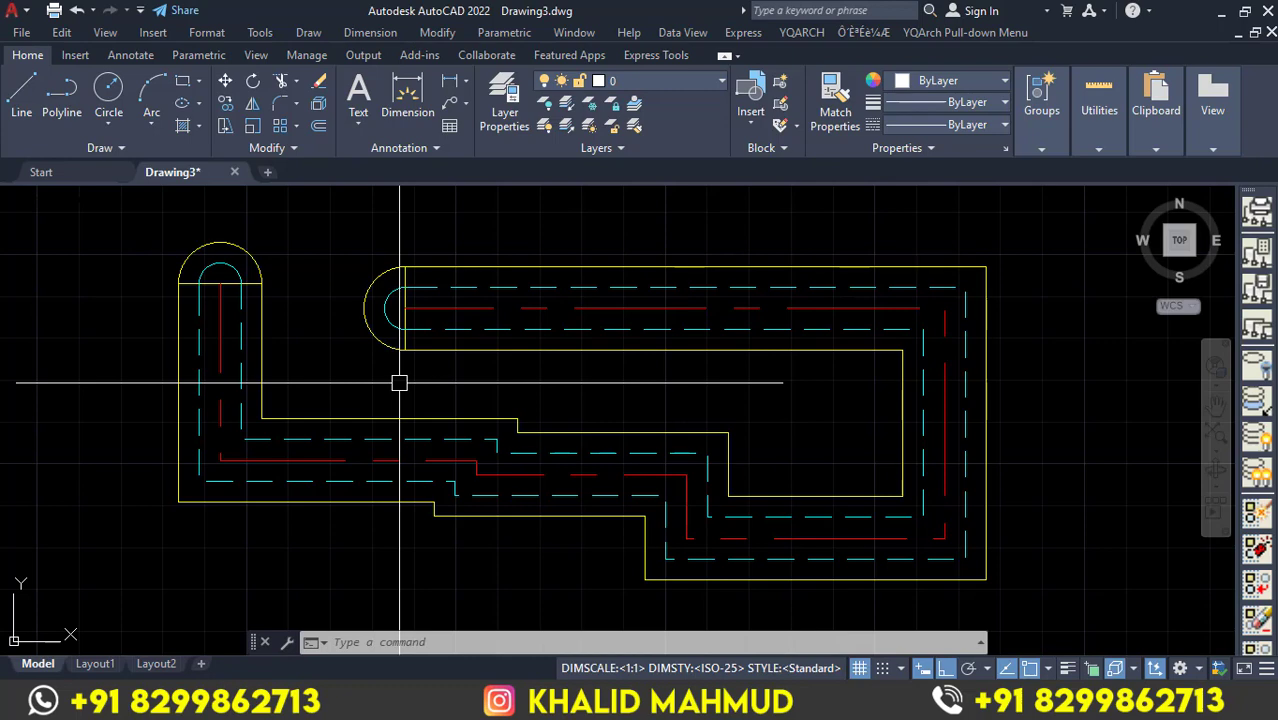
pyautogui.hotkey('ctrl', 'a')
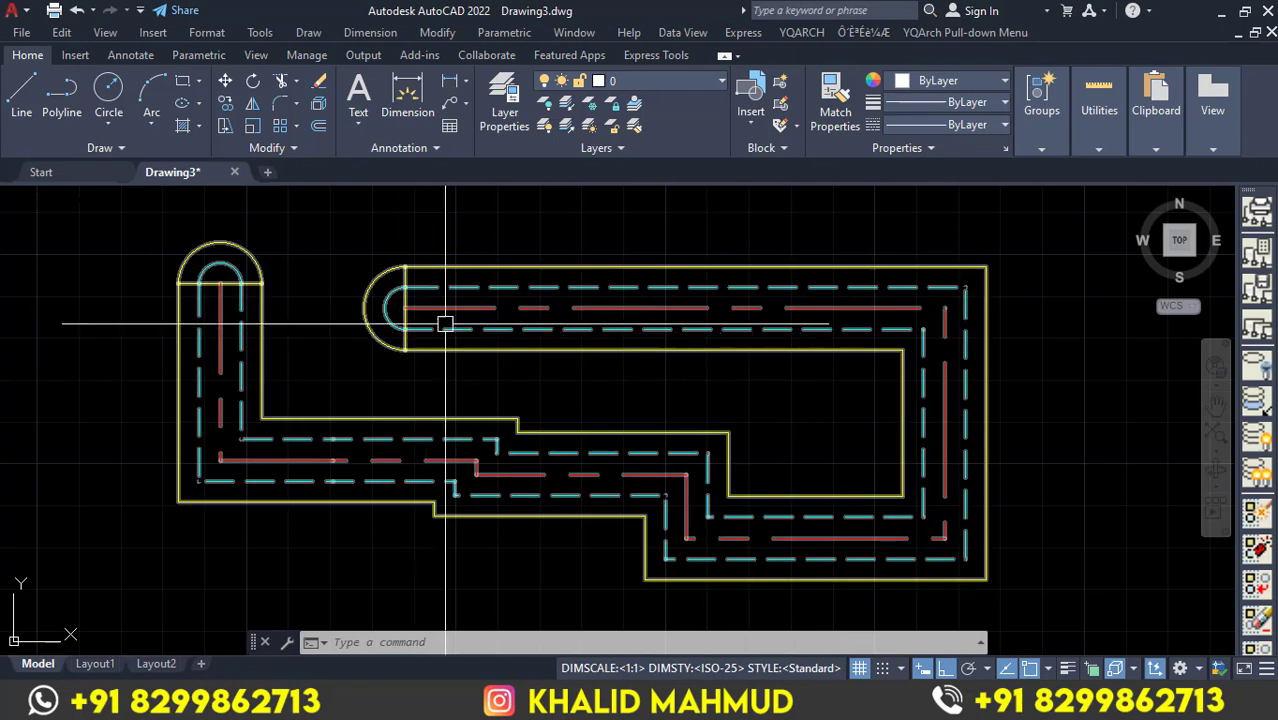
# Delete all drawn objects and bring up the Multiline Style dialog.
pyautogui.press('Delete')
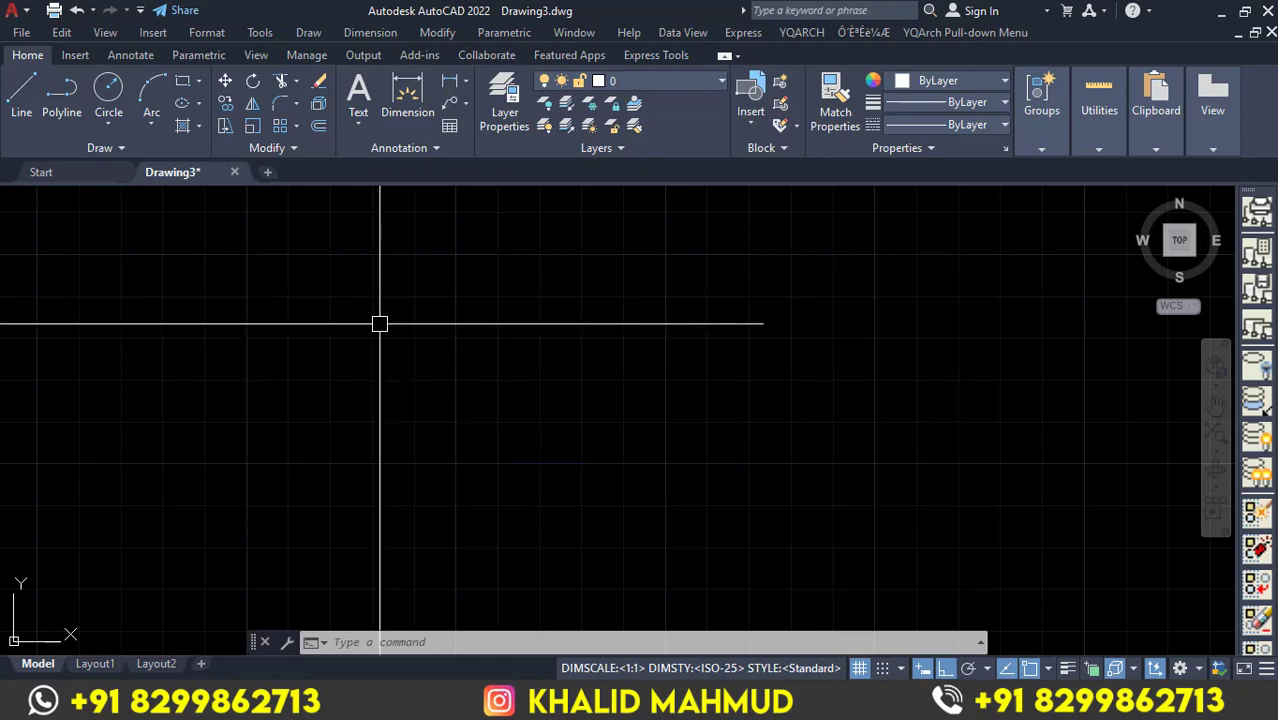
pyautogui.write('MLS')
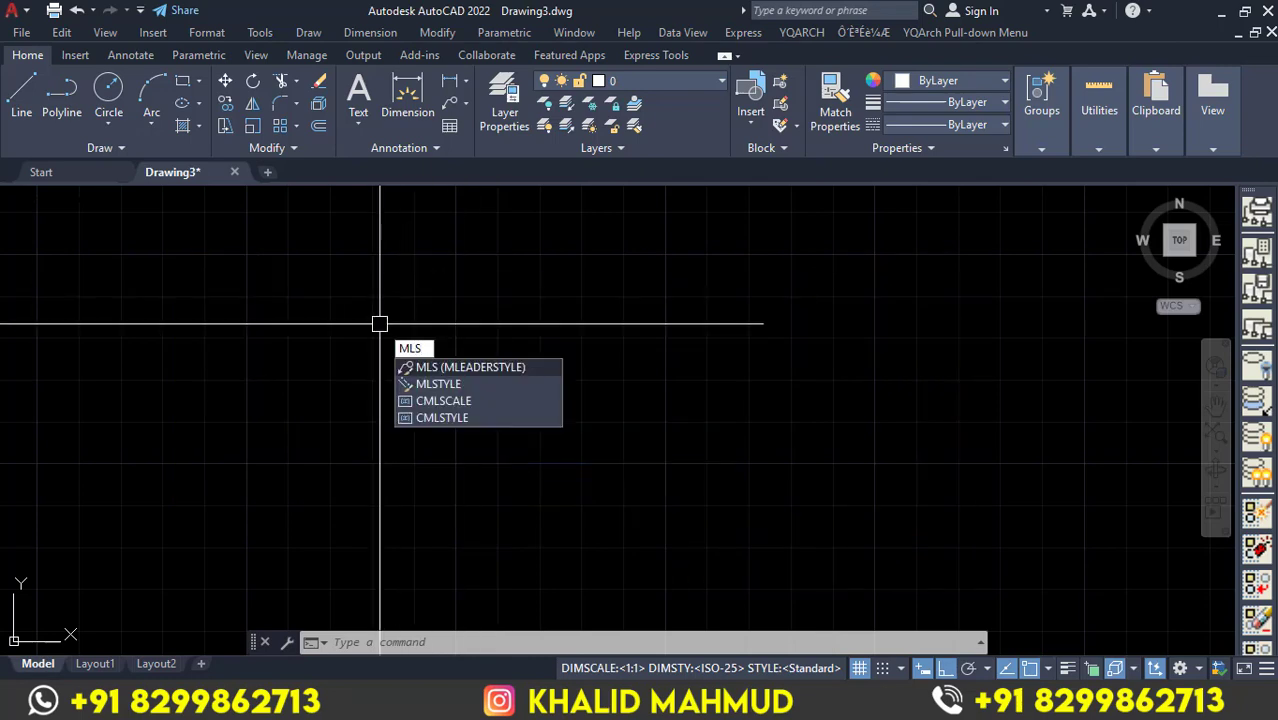
pyautogui.write('TYLE')
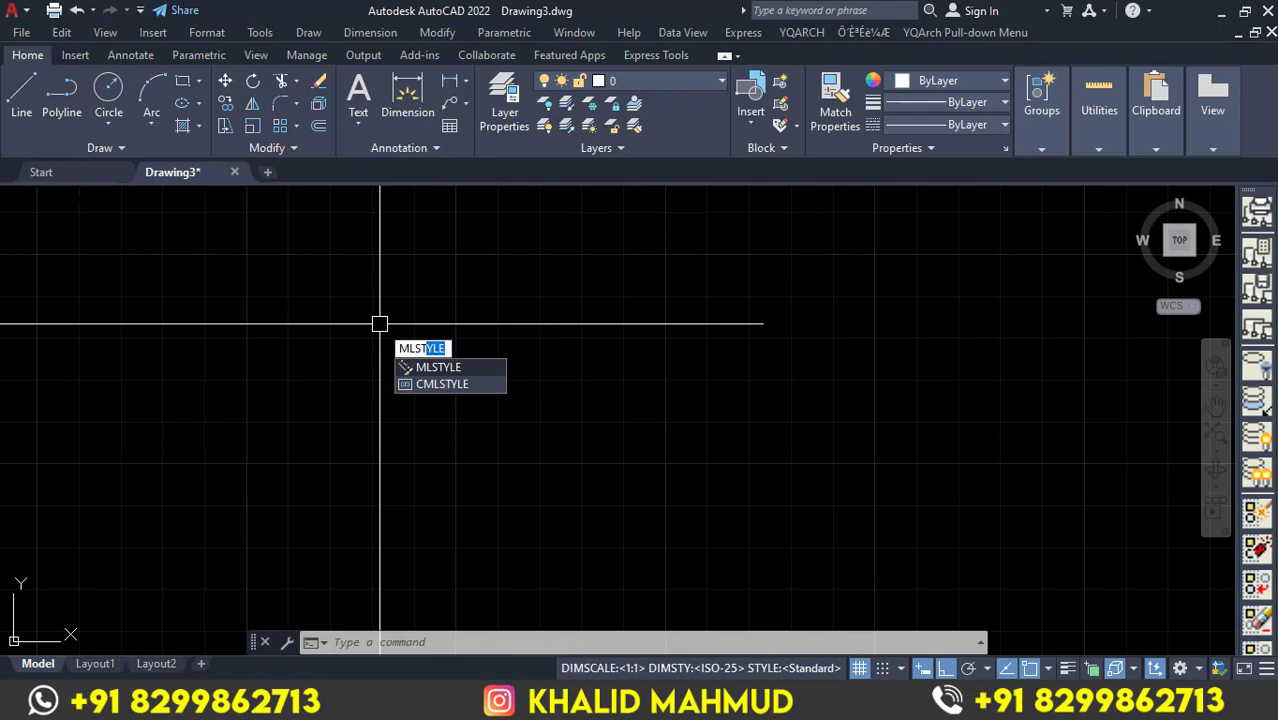
pyautogui.press('Return')
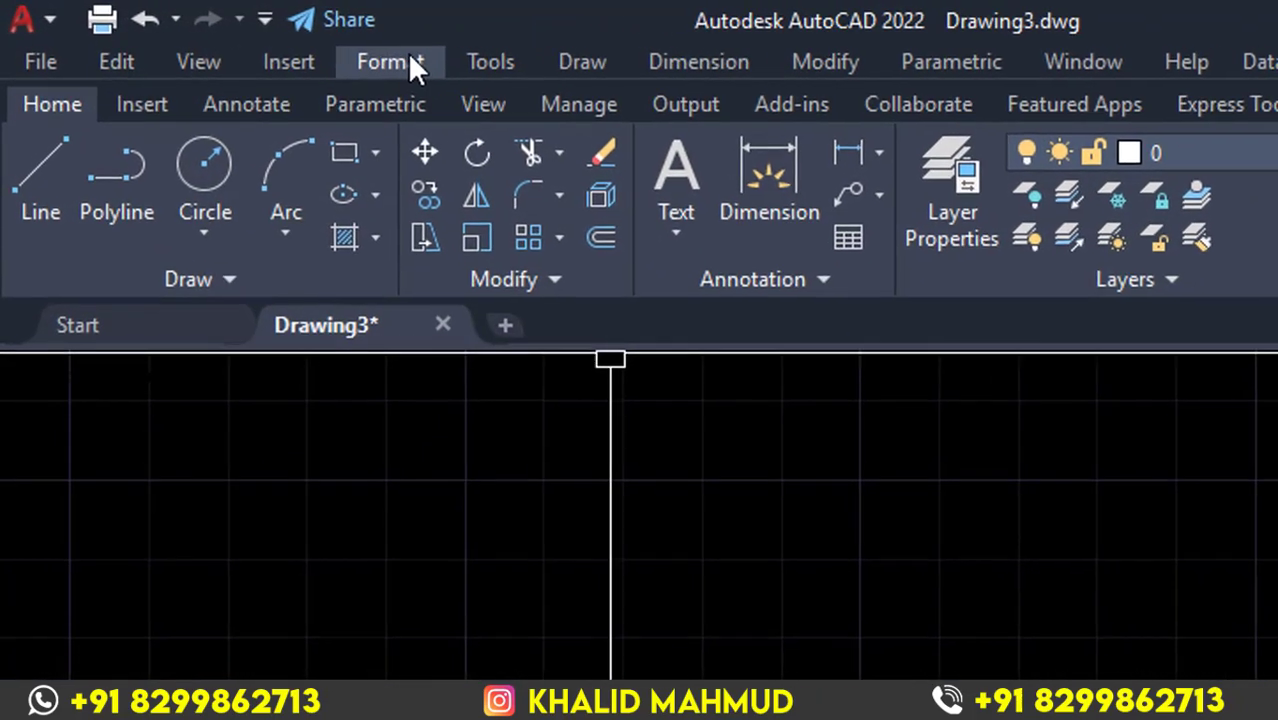
pyautogui.click(207, 32)
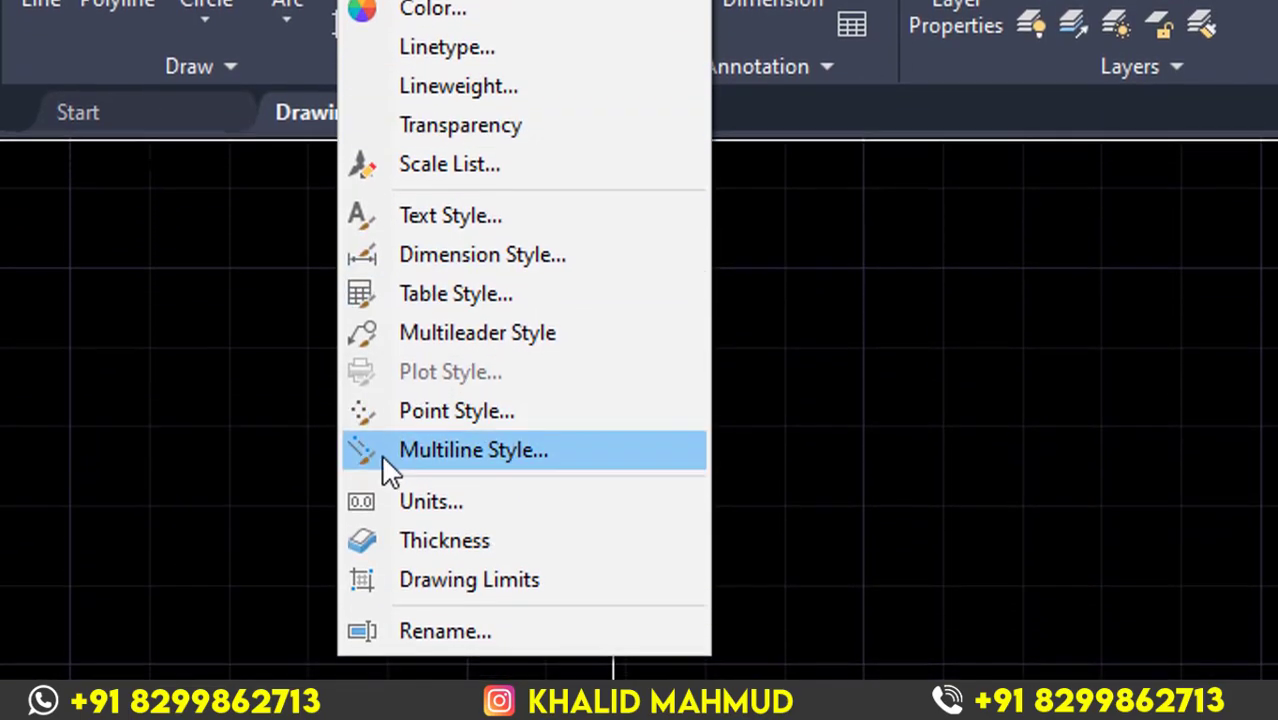
pyautogui.click(436, 395)
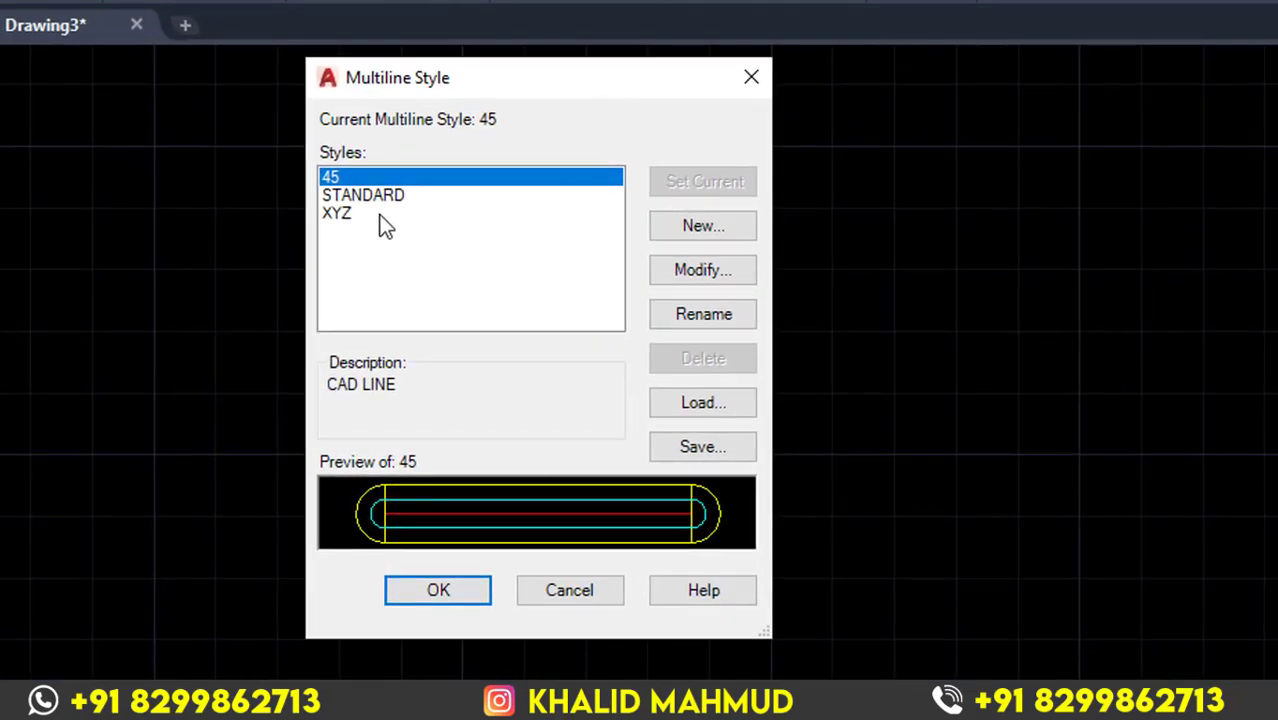
# Preview the XYZ and 45 styles, then base a new style on STANDARD.
pyautogui.click(351, 224)
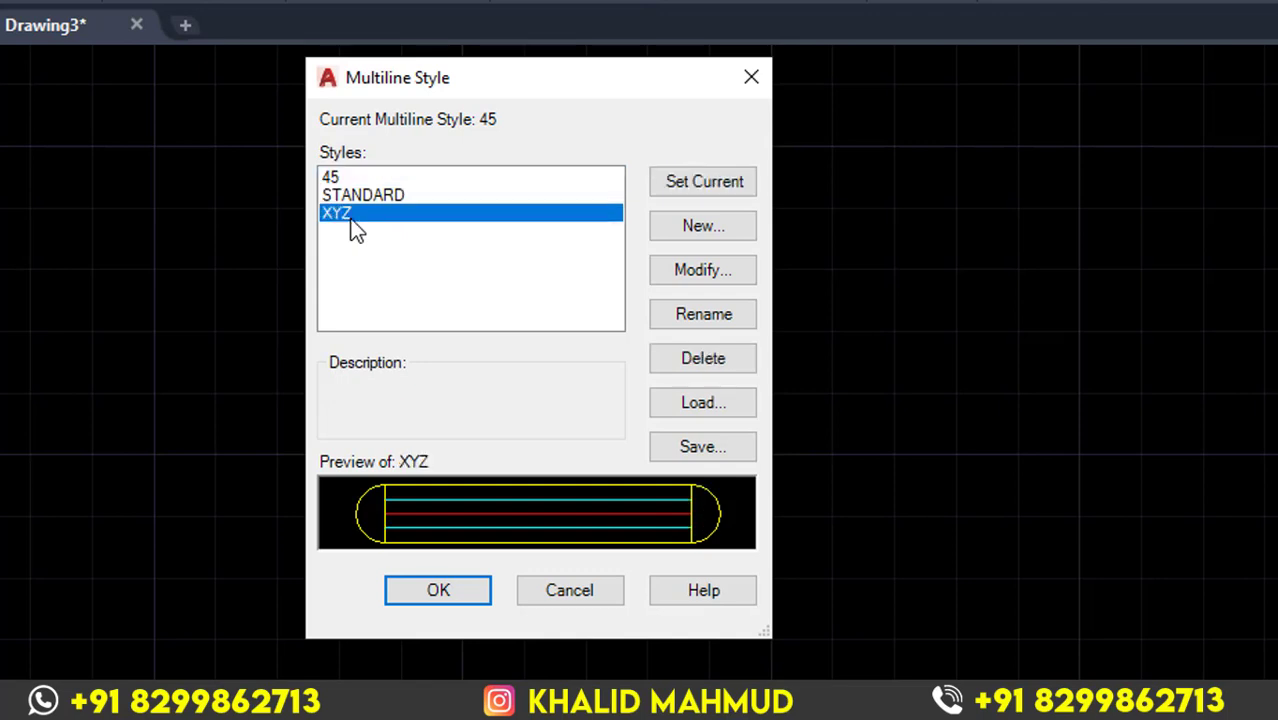
pyautogui.click(363, 174)
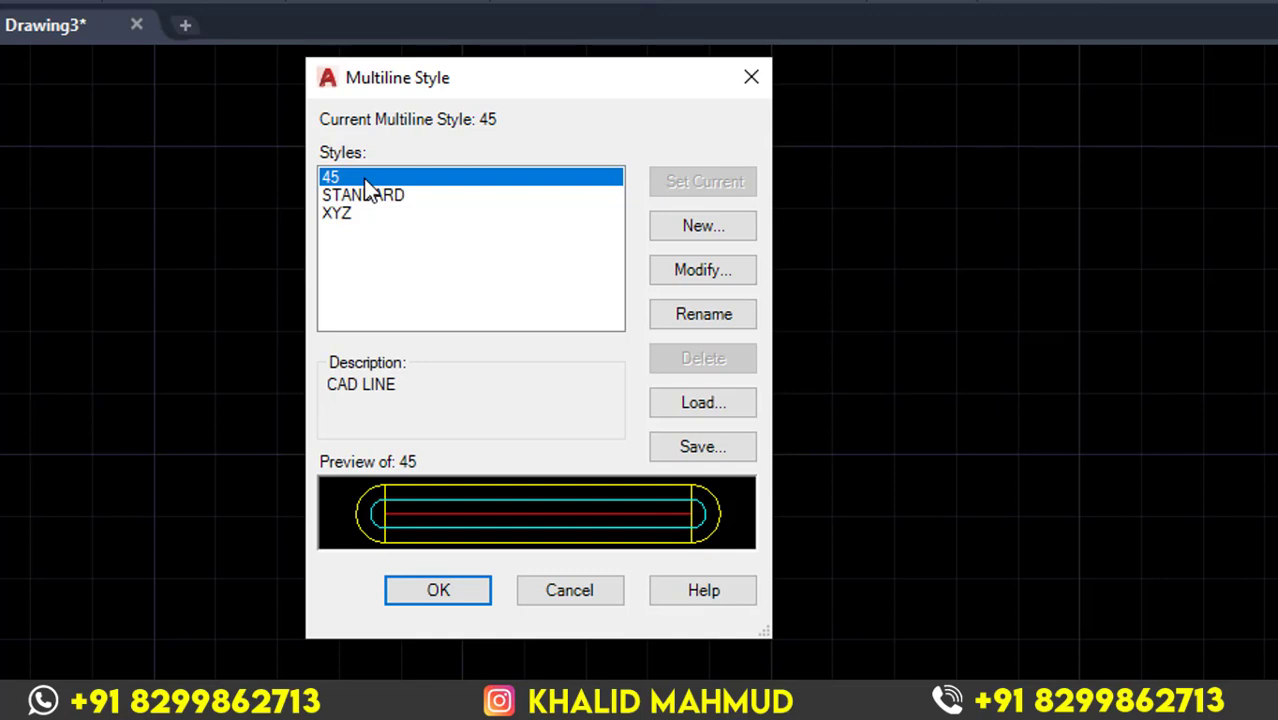
pyautogui.click(364, 195)
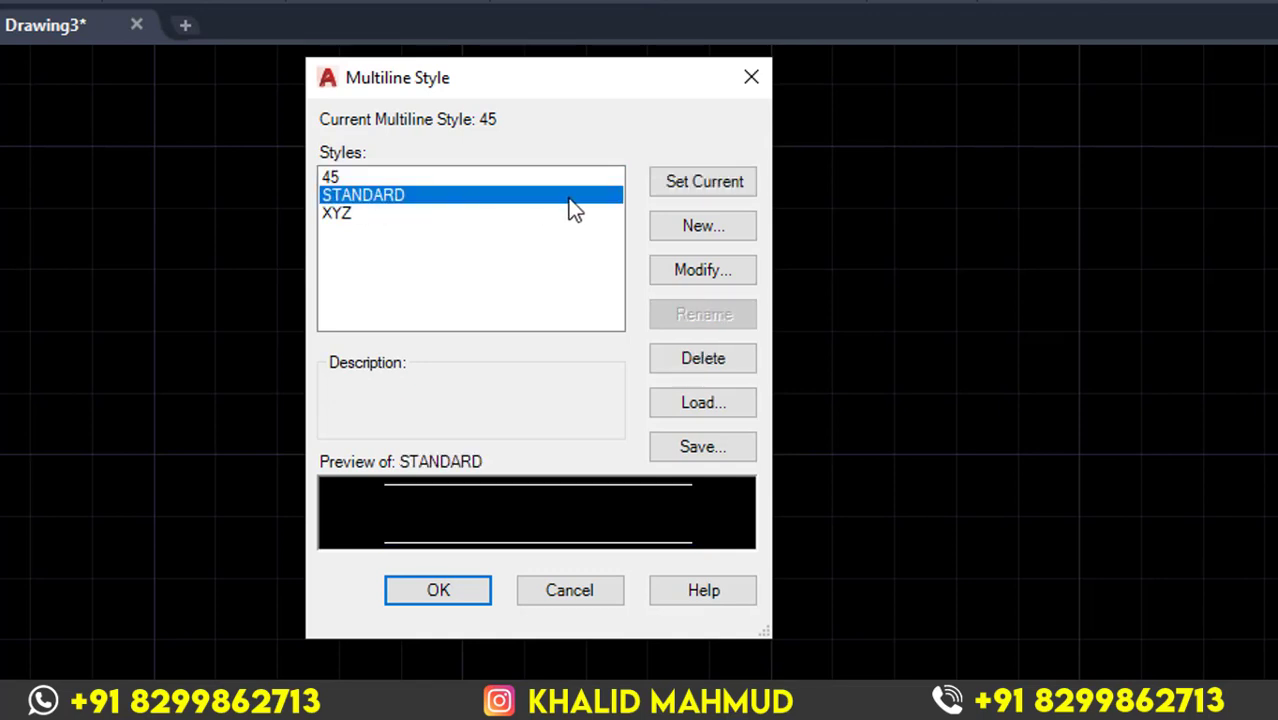
pyautogui.click(714, 230)
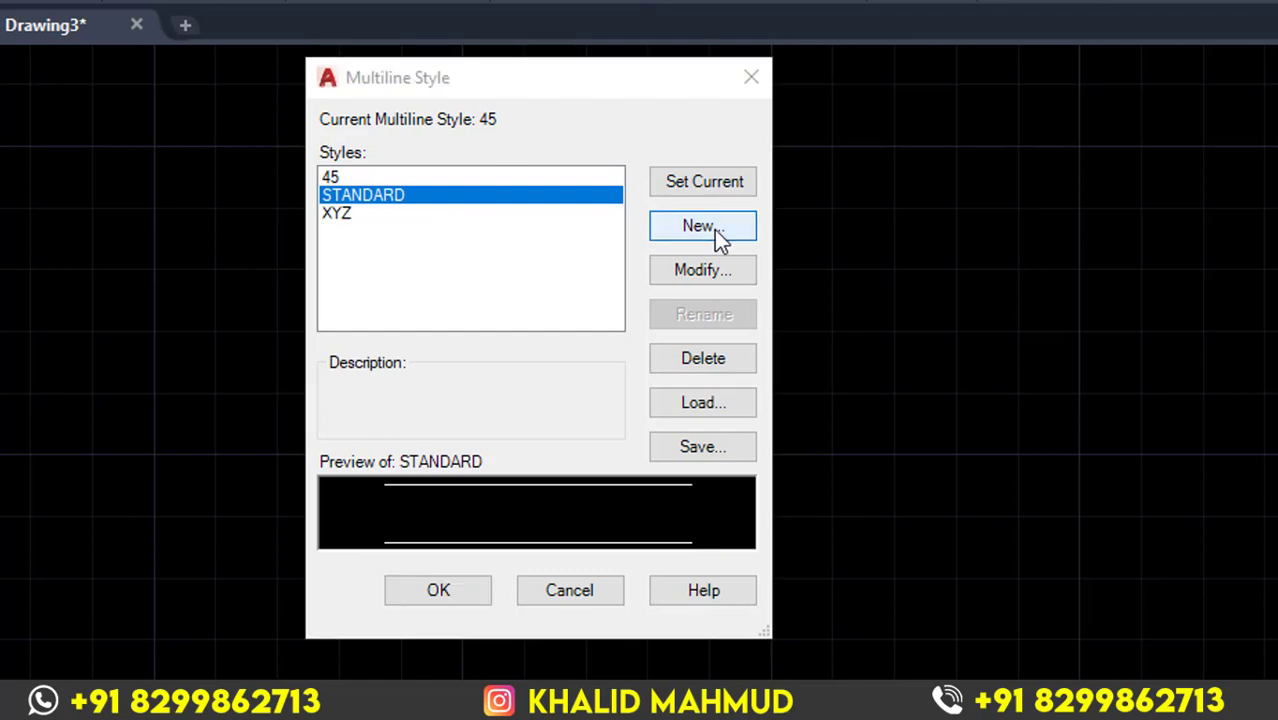
# Name the new multiline style ABCD, starting with STANDARD, and continue to its settings.
pyautogui.moveTo(897, 147)
pyautogui.mouseDown()
pyautogui.moveTo(675, 147)
pyautogui.moveTo(915, 160)
pyautogui.mouseUp()
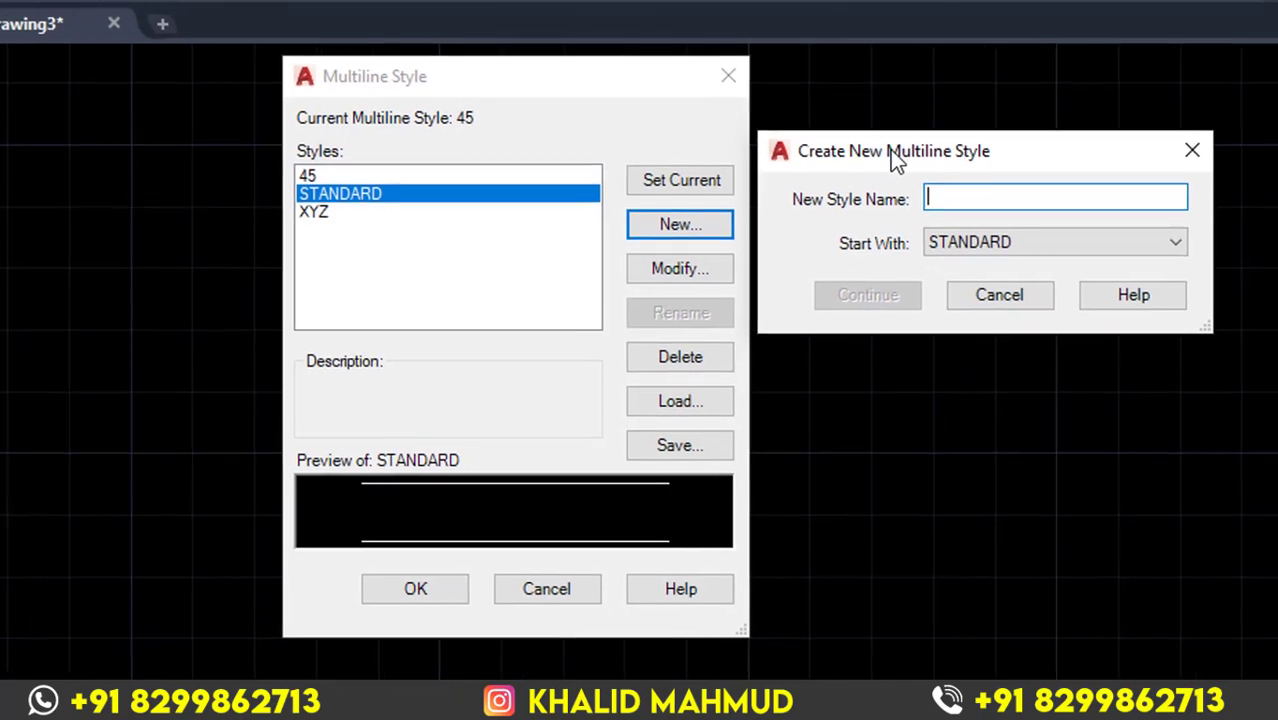
pyautogui.write('20')
pyautogui.press('BackSpace')
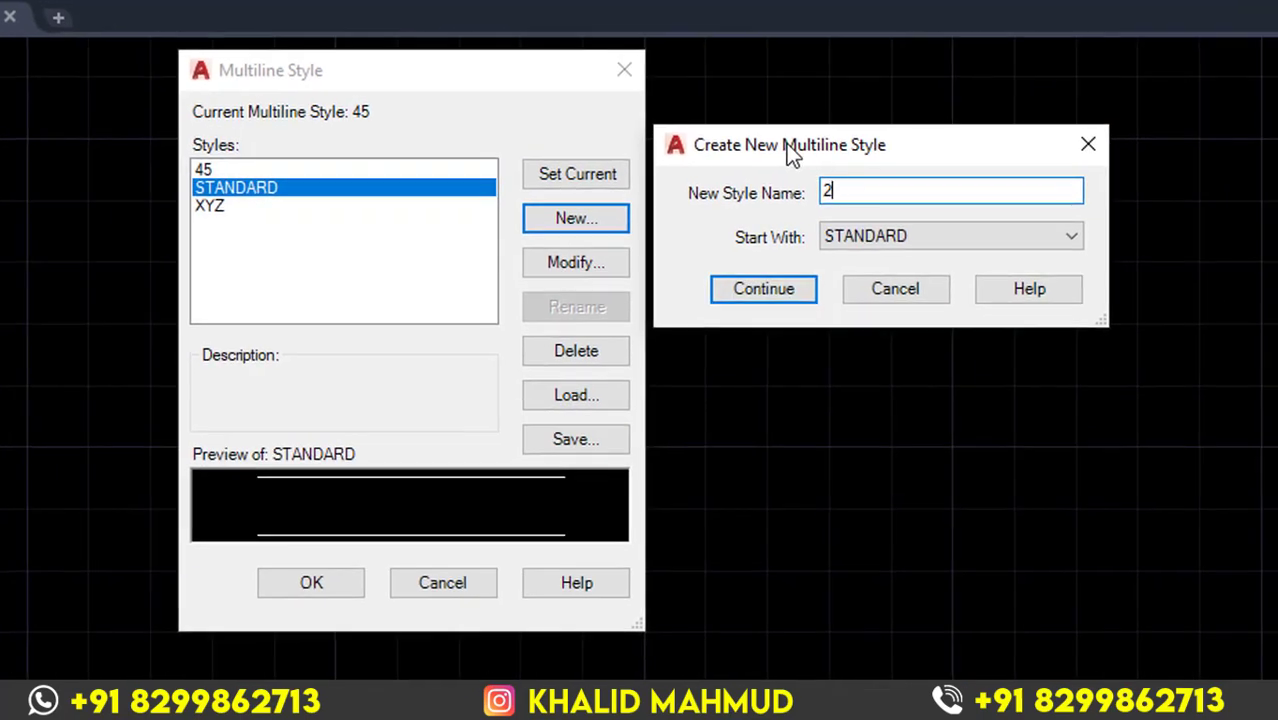
pyautogui.press('BackSpace')
pyautogui.write('CAD')
pyautogui.press('BackSpace')
pyautogui.press('BackSpace')
pyautogui.press('BackSpace')
pyautogui.write('A')
pyautogui.write('B')
pyautogui.write('CD')
pyautogui.click(762, 292)
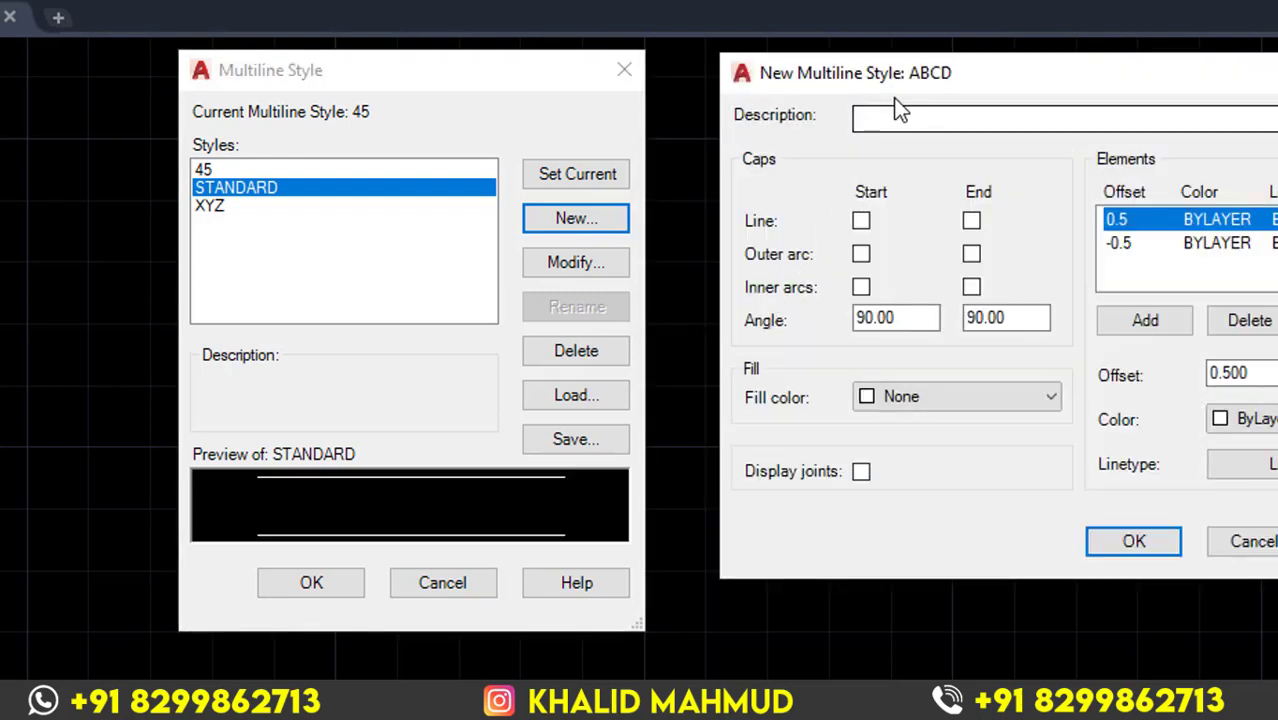
# Enter 'LINE TYPE' as the ABCD style's description.
pyautogui.moveTo(884, 70); pyautogui.dragTo(720, 128)
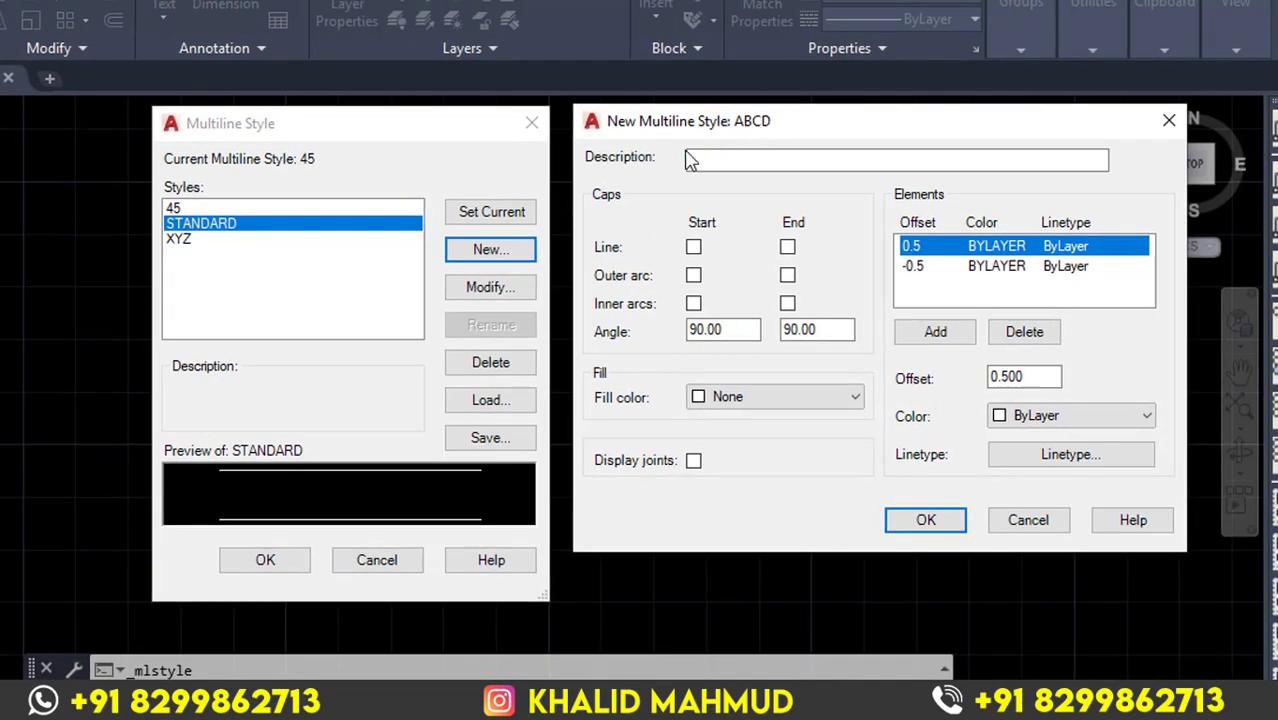
pyautogui.click(700, 161)
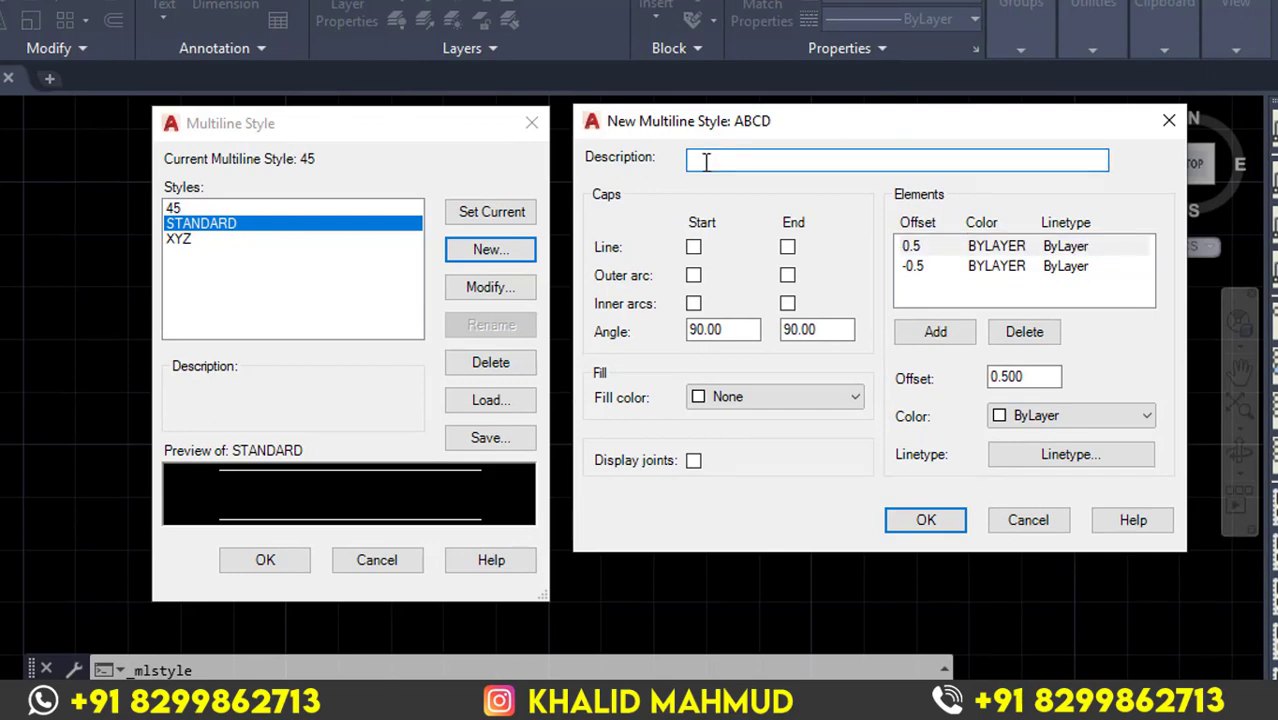
pyautogui.write('LINE TYPE')
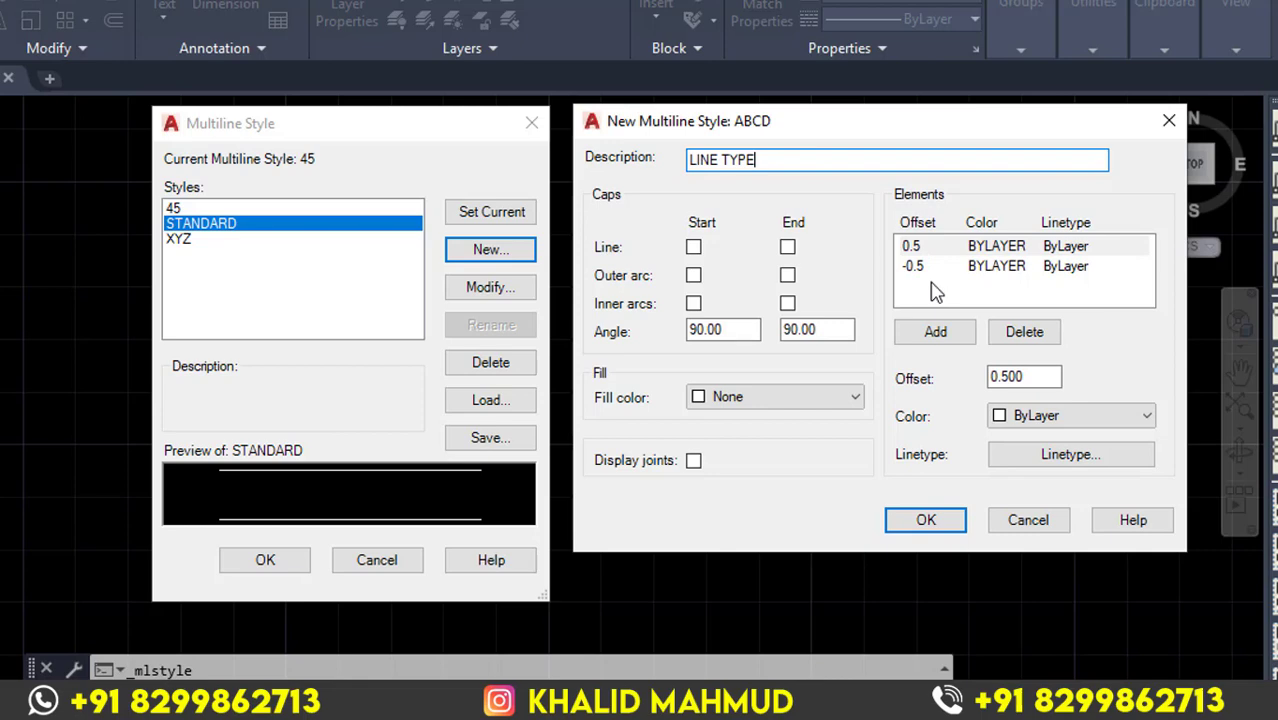
# Add a middle element at offset 0 to ABCD and colour it red.
pyautogui.click(942, 335)
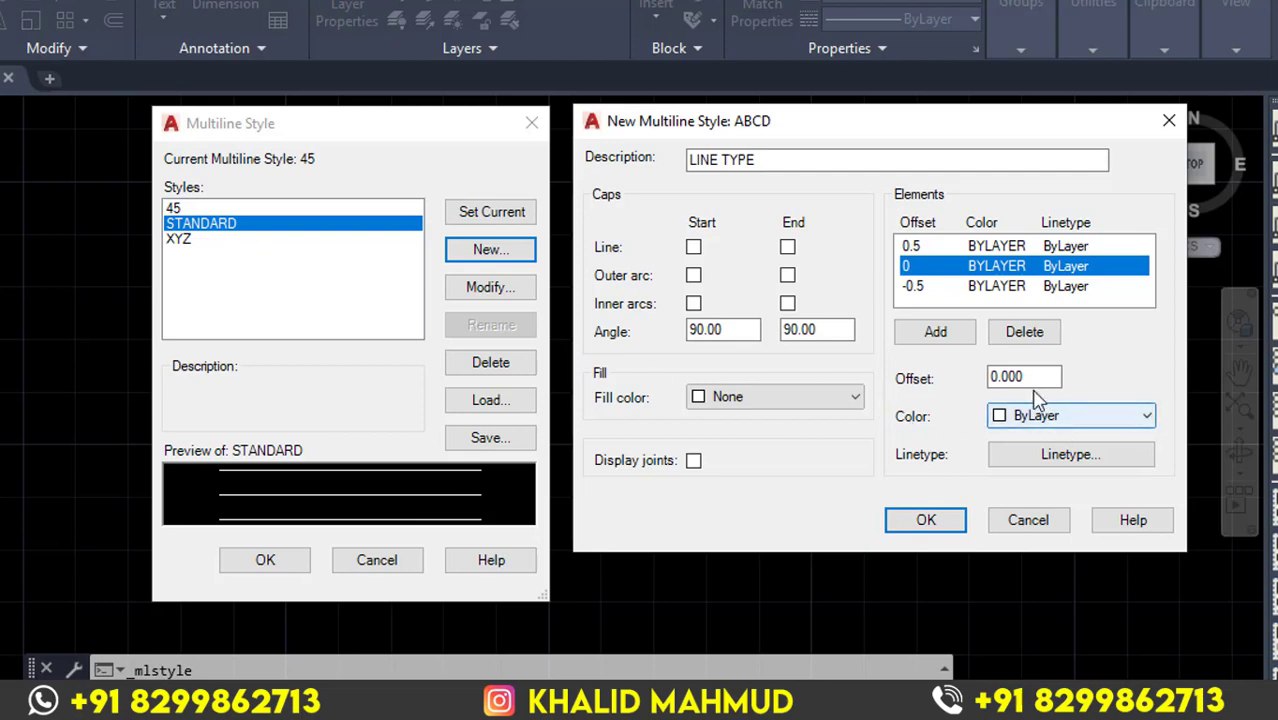
pyautogui.click(1070, 424)
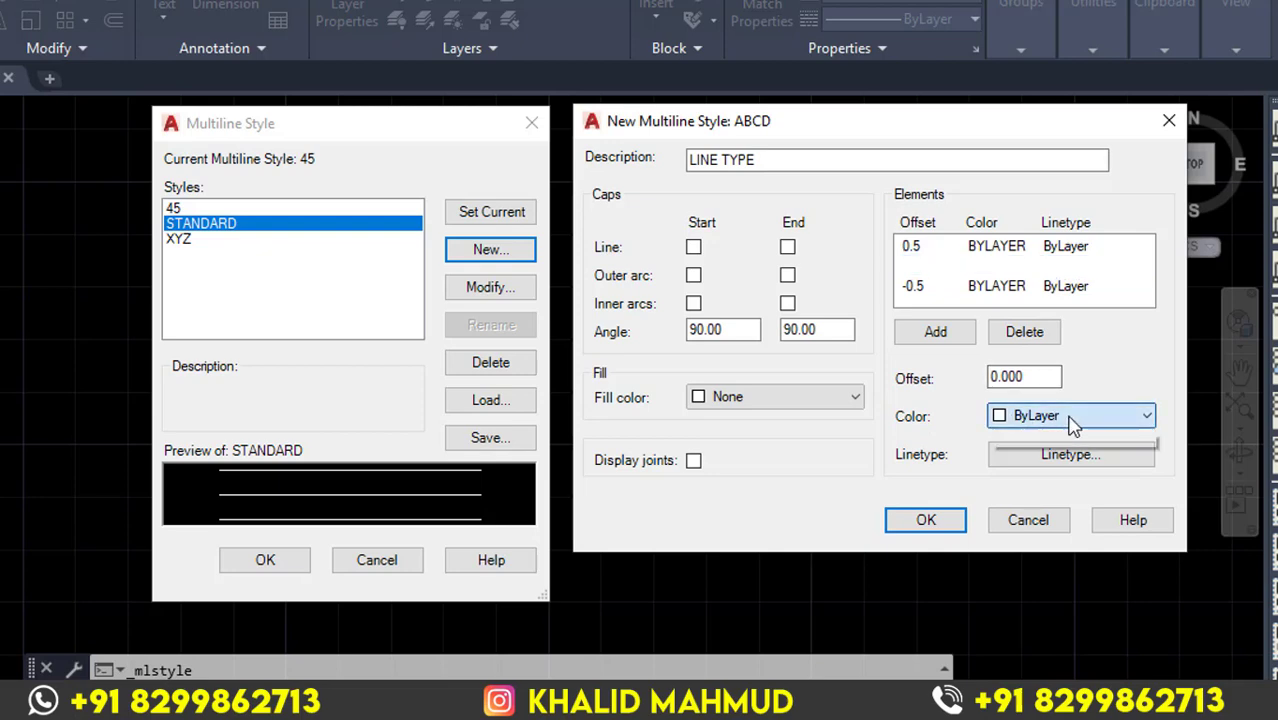
pyautogui.click(1078, 478)
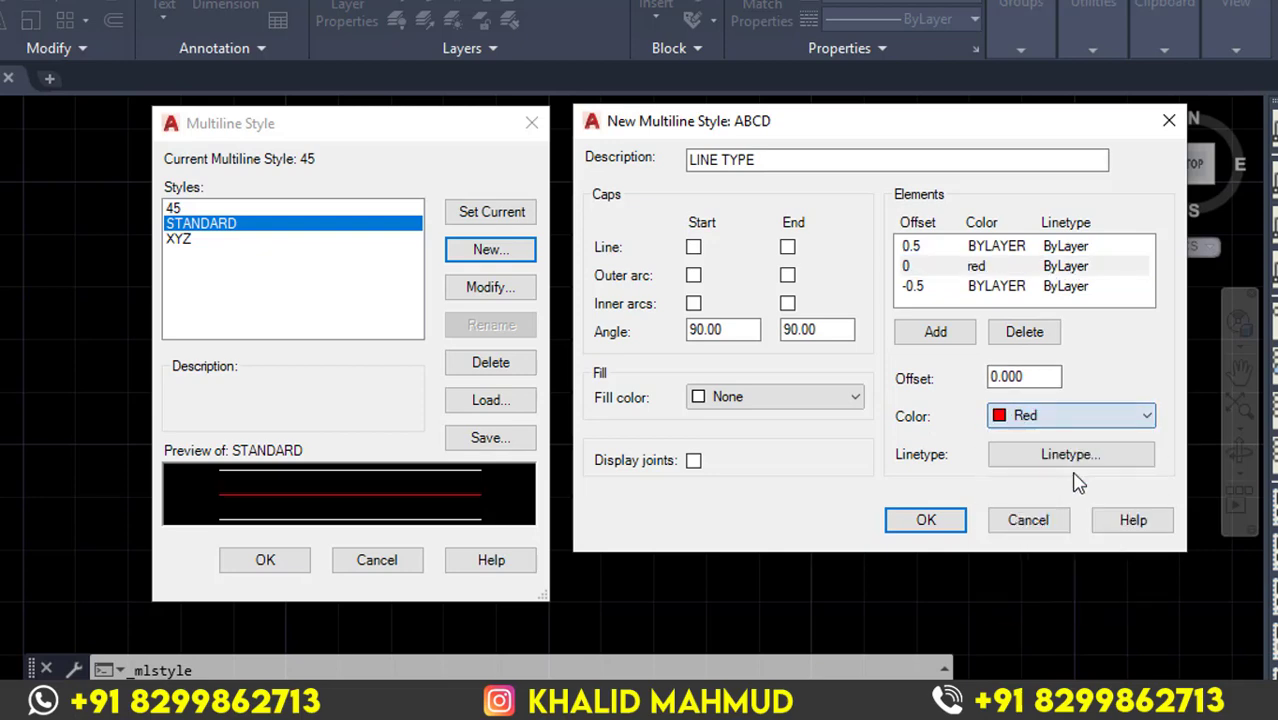
pyautogui.click(1072, 466)
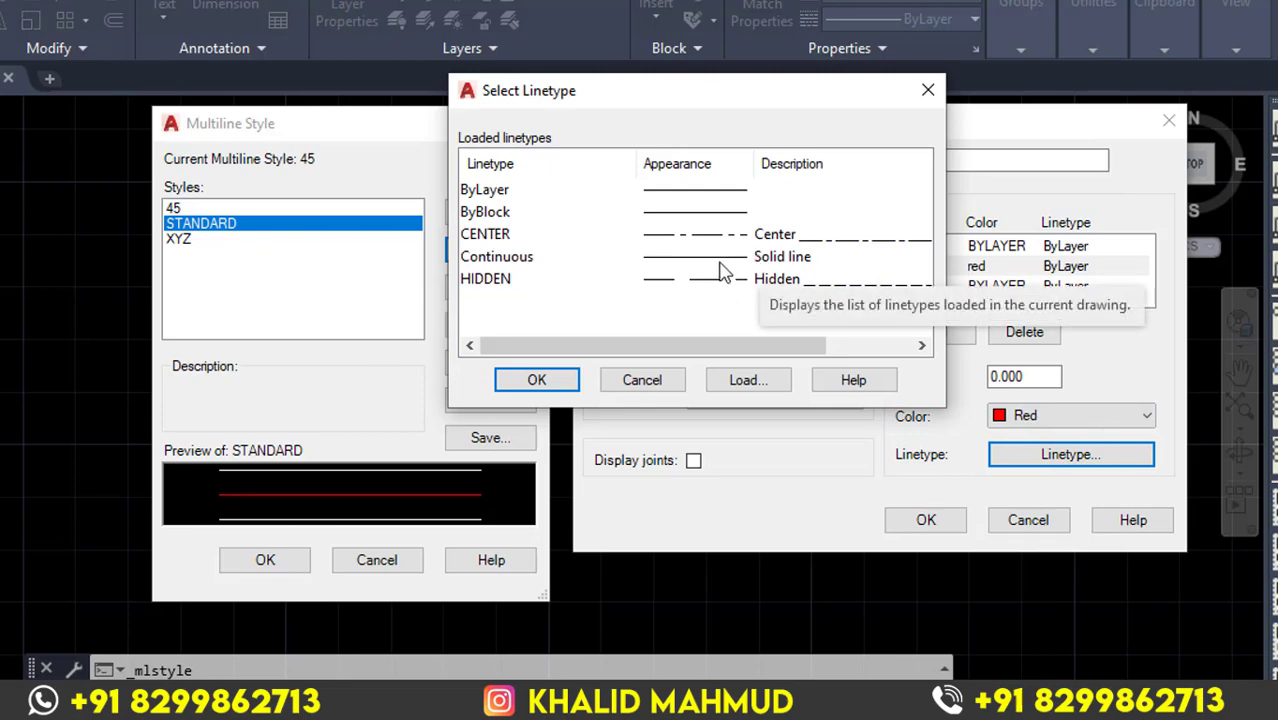
# Load and reload CENTER from acadiso.lin and assign it to the red middle element.
pyautogui.click(760, 378)
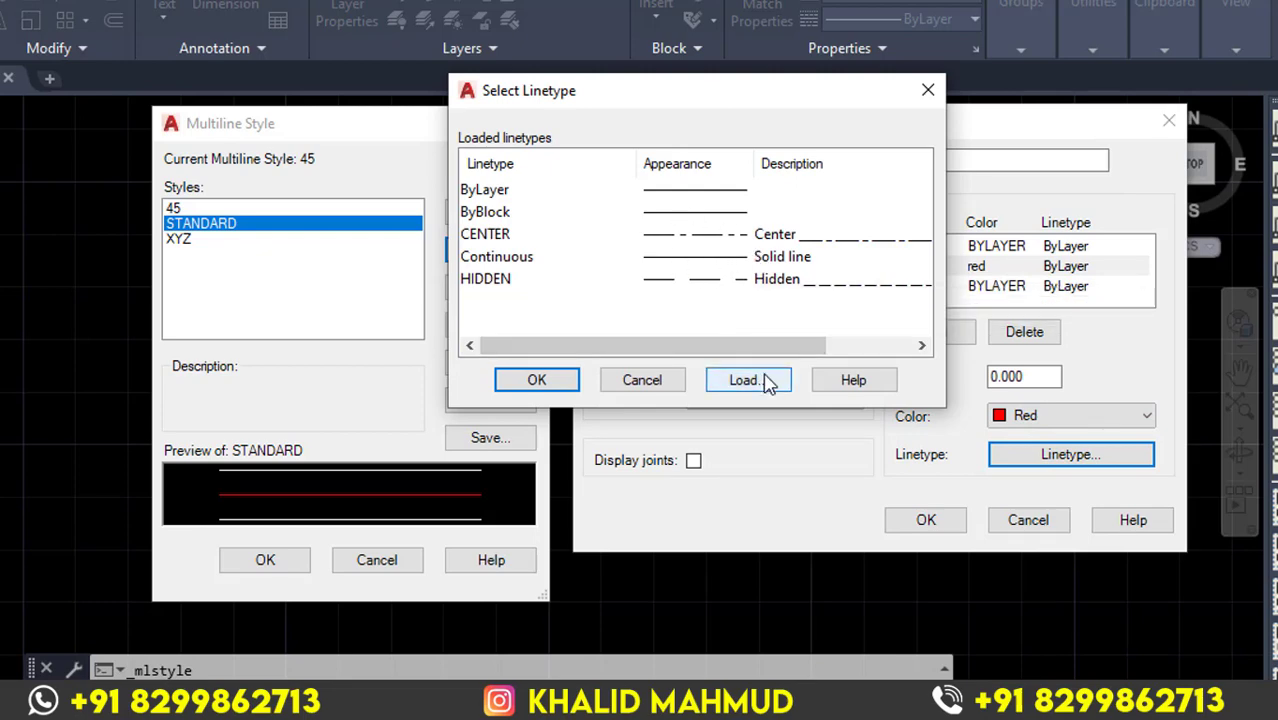
pyautogui.click(614, 232)
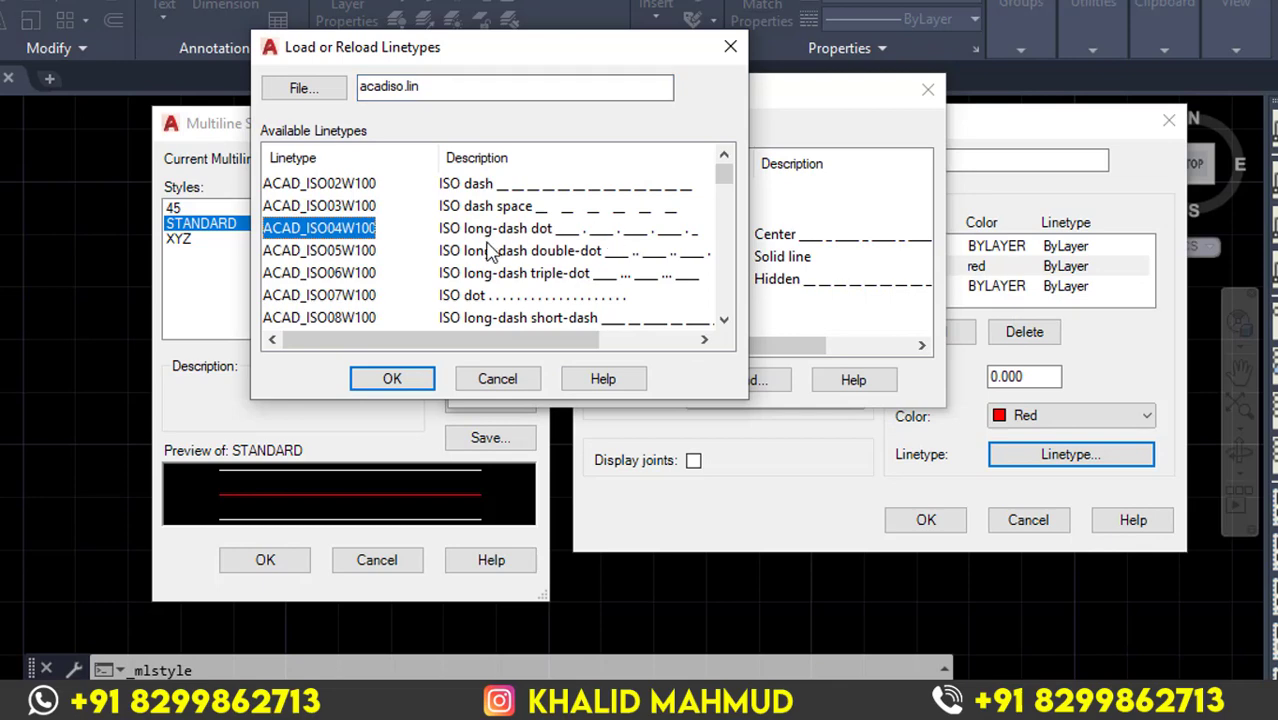
pyautogui.scroll(-6, 485, 252)
pyautogui.scroll(-4, 485, 252)
pyautogui.scroll(-2, 480, 256)
pyautogui.scroll(6, 480, 256)
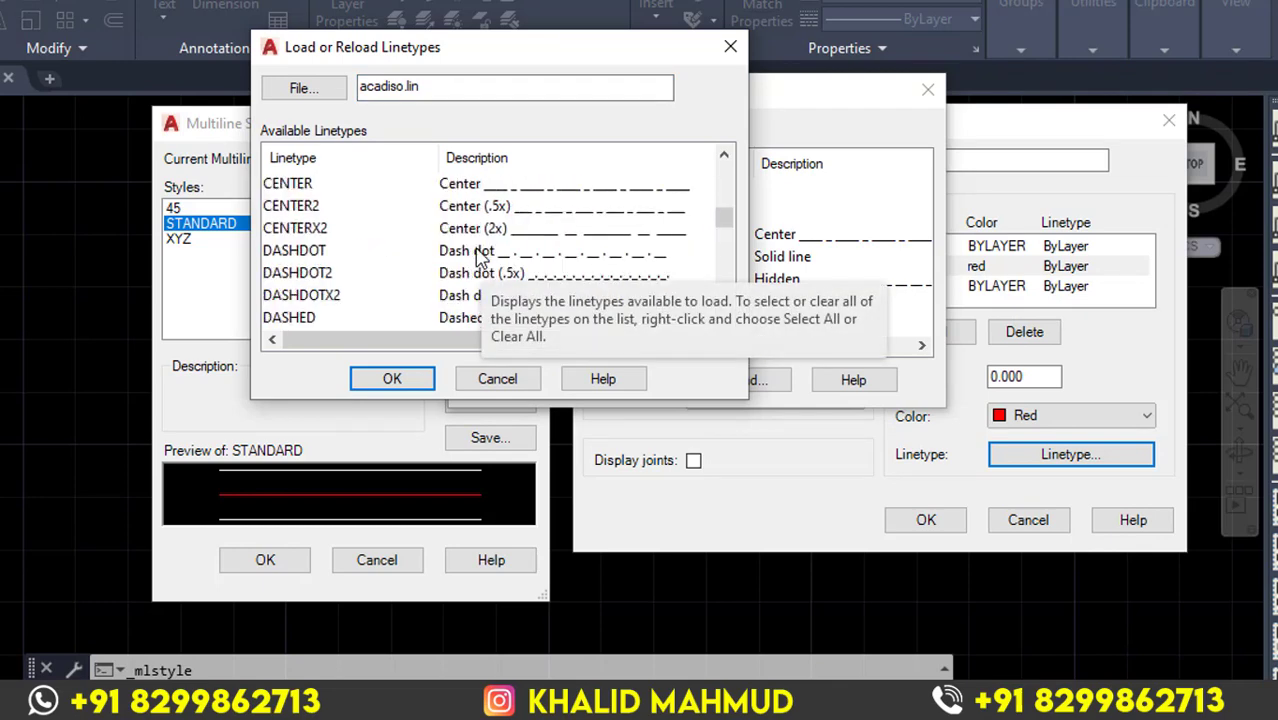
pyautogui.scroll(6, 480, 256)
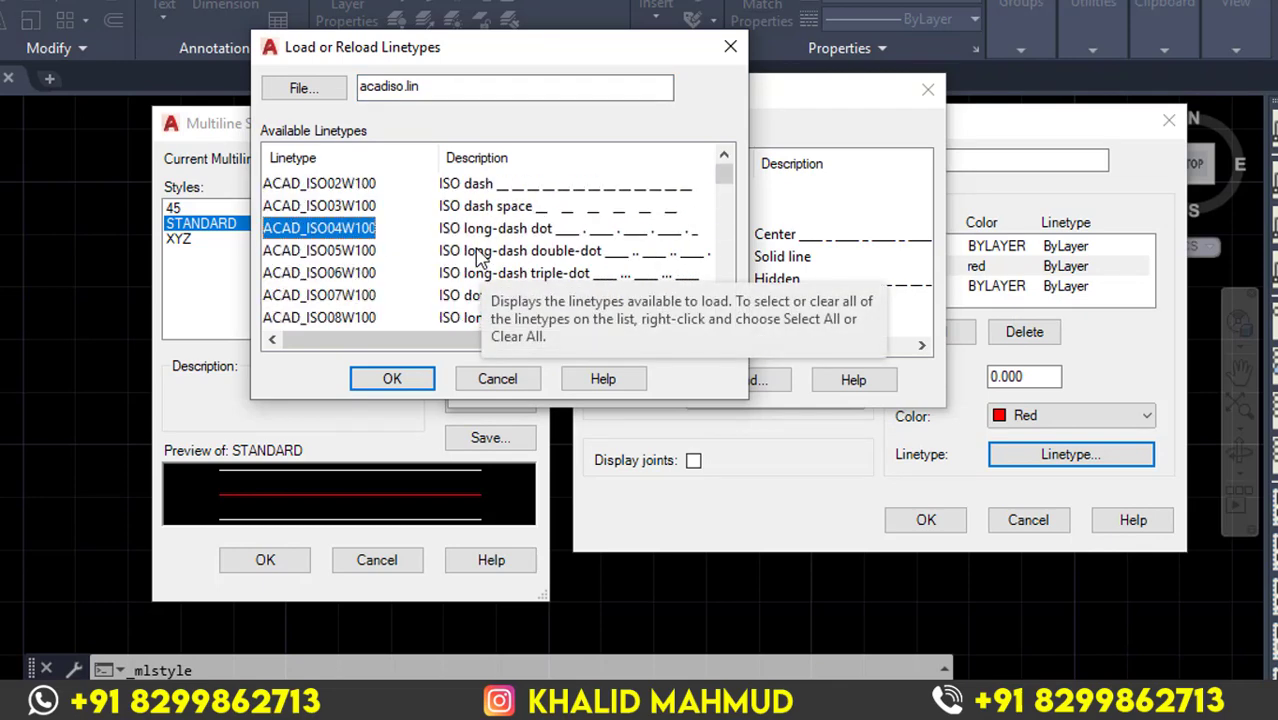
pyautogui.press('c')
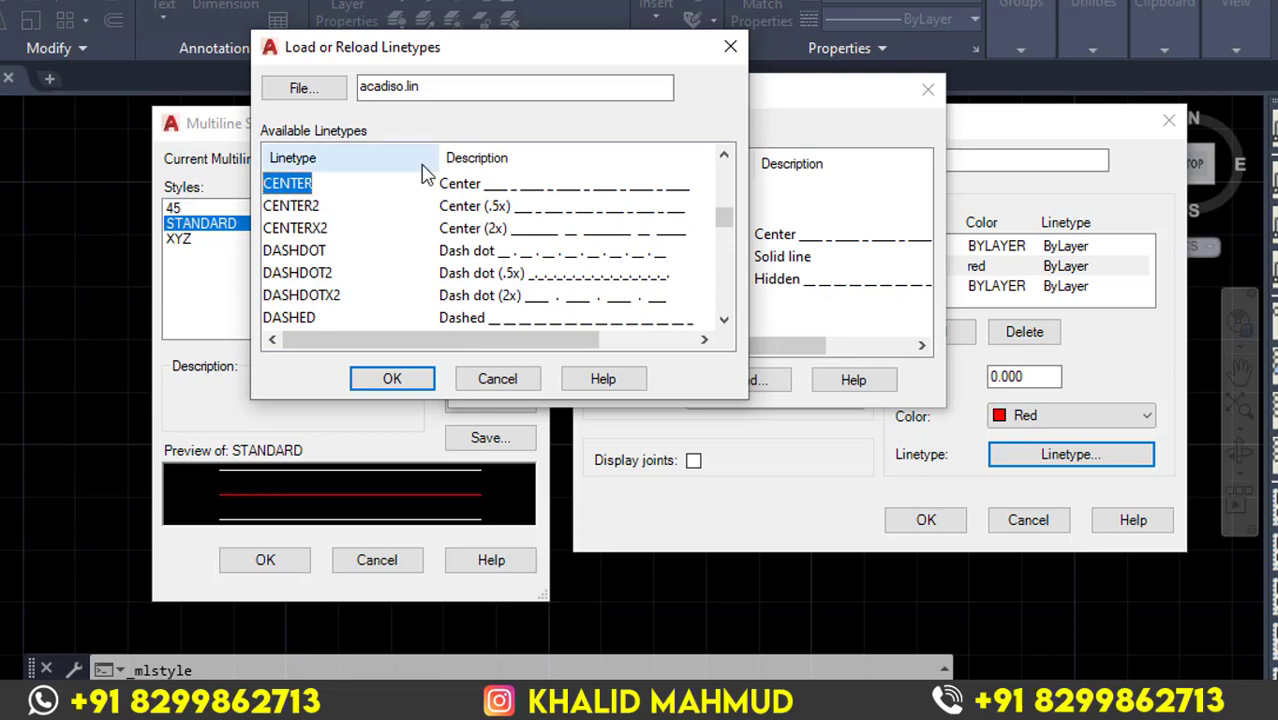
pyautogui.click(415, 377)
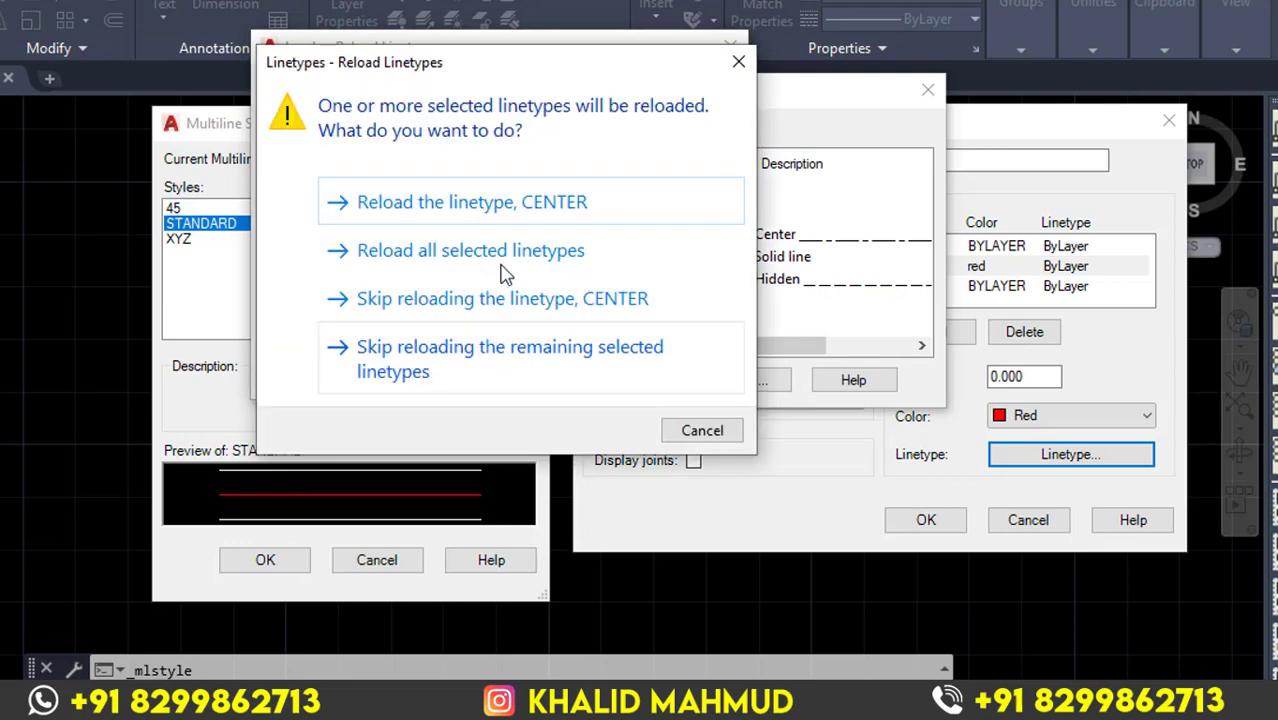
pyautogui.click(690, 345)
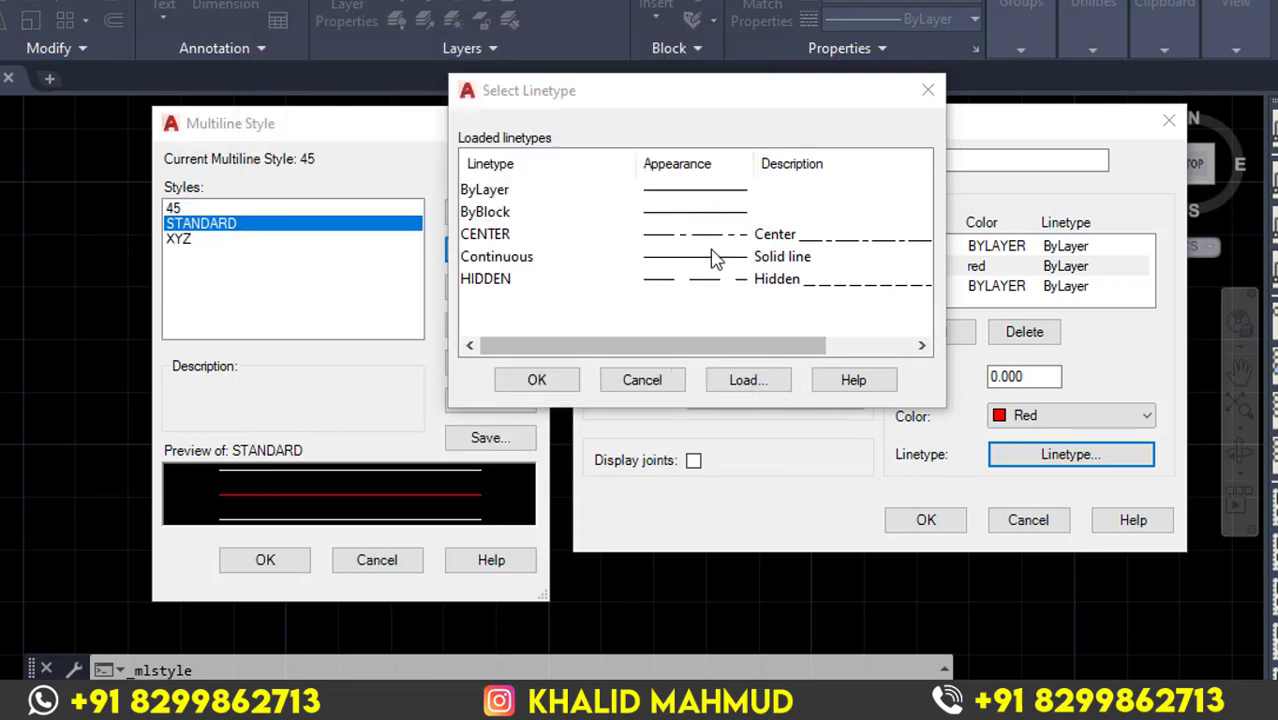
pyautogui.click(740, 234)
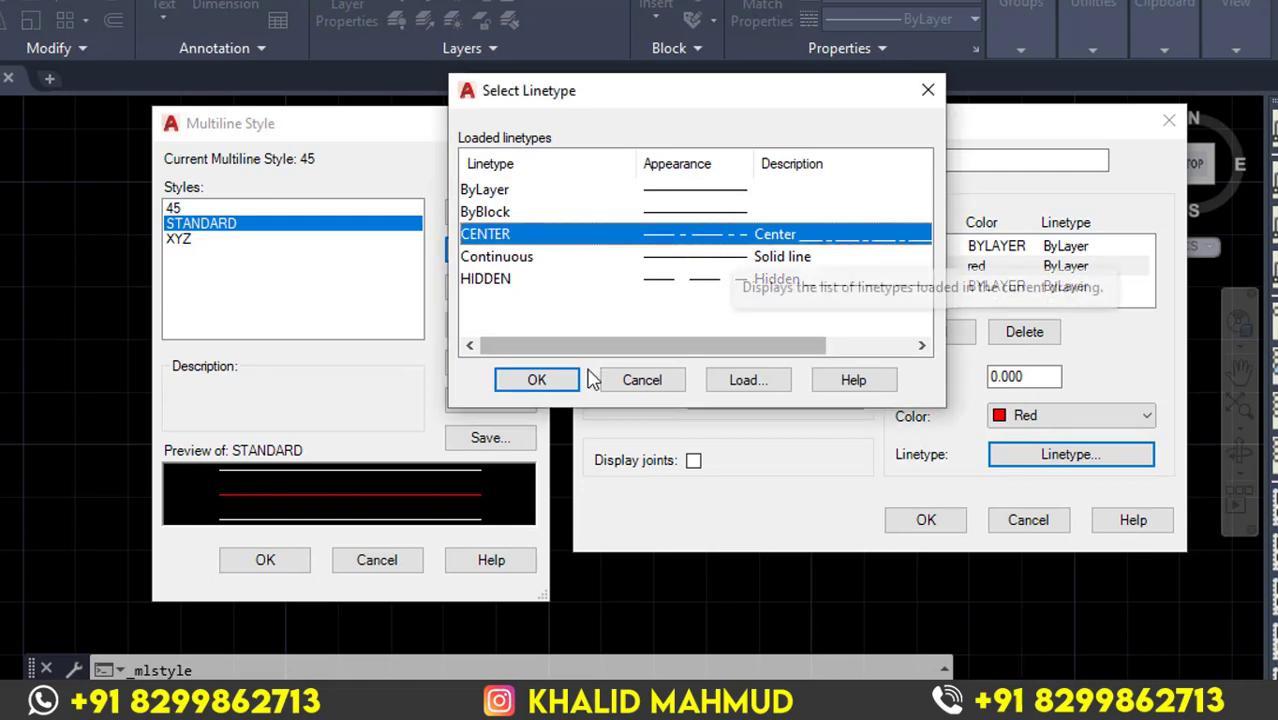
pyautogui.click(553, 380)
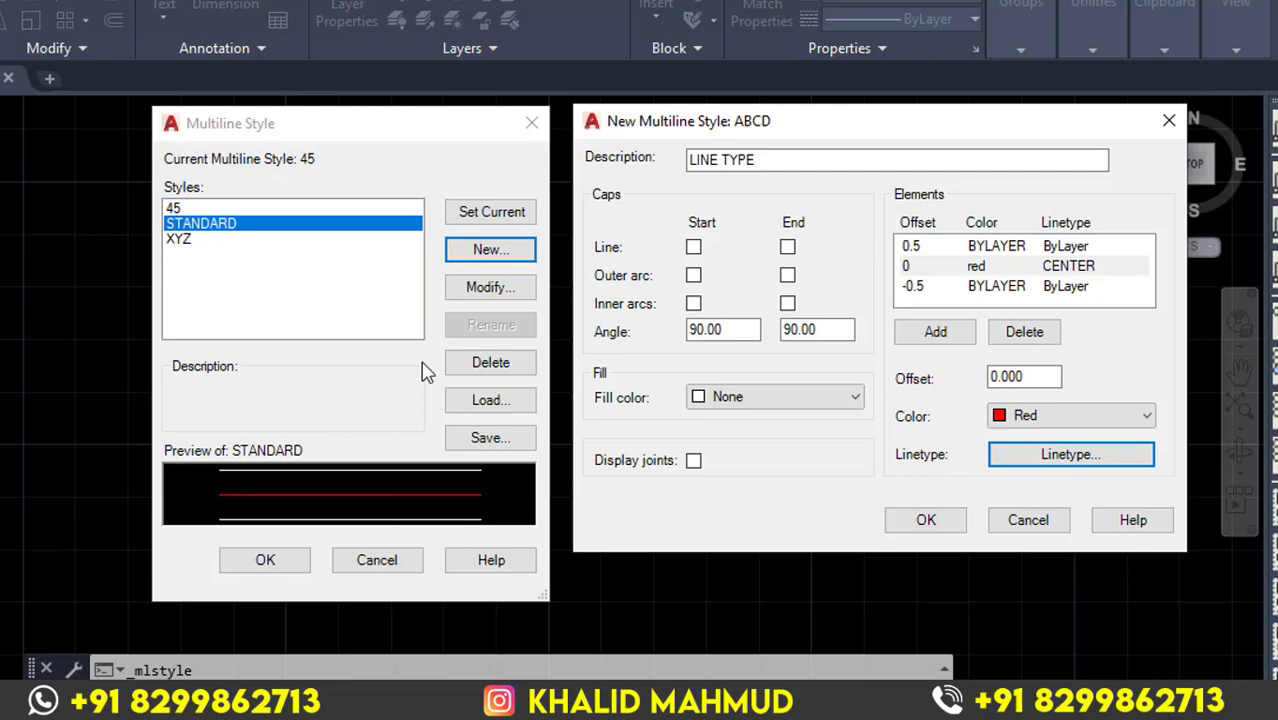
# Colour the 0.5 and -0.5 elements yellow.
pyautogui.click(988, 247)
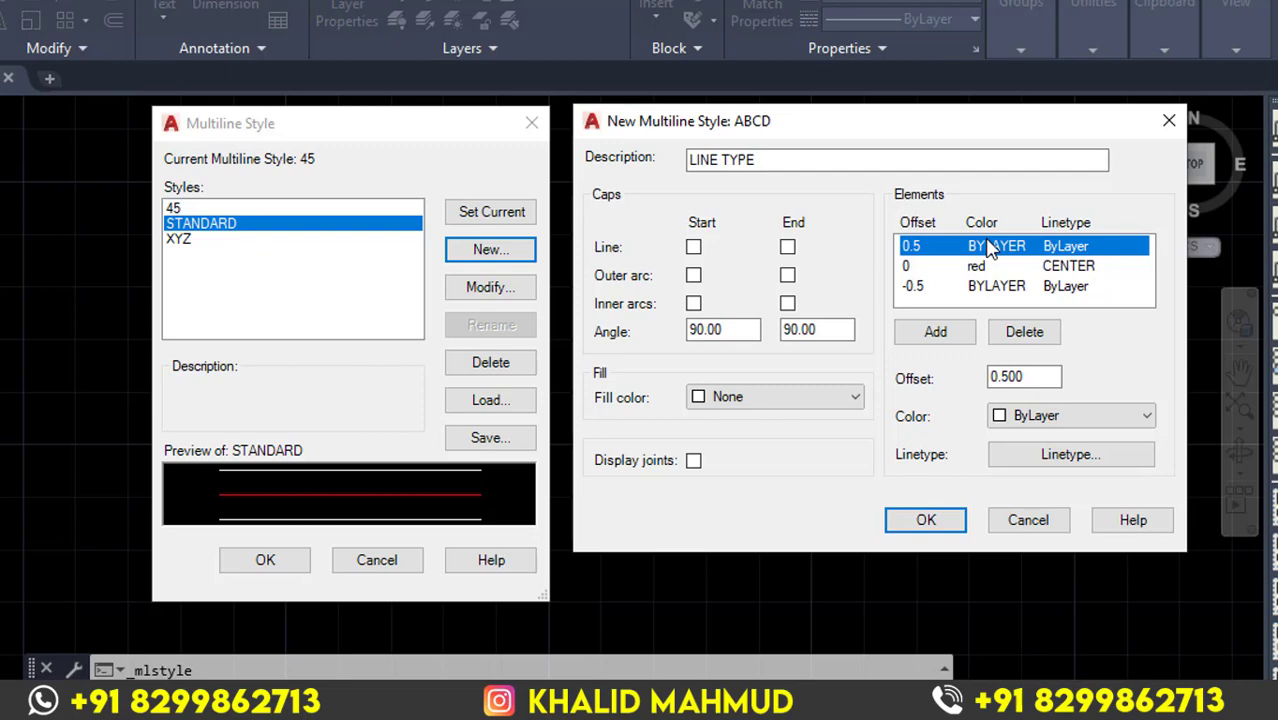
pyautogui.click(1060, 417)
pyautogui.click(1045, 485)
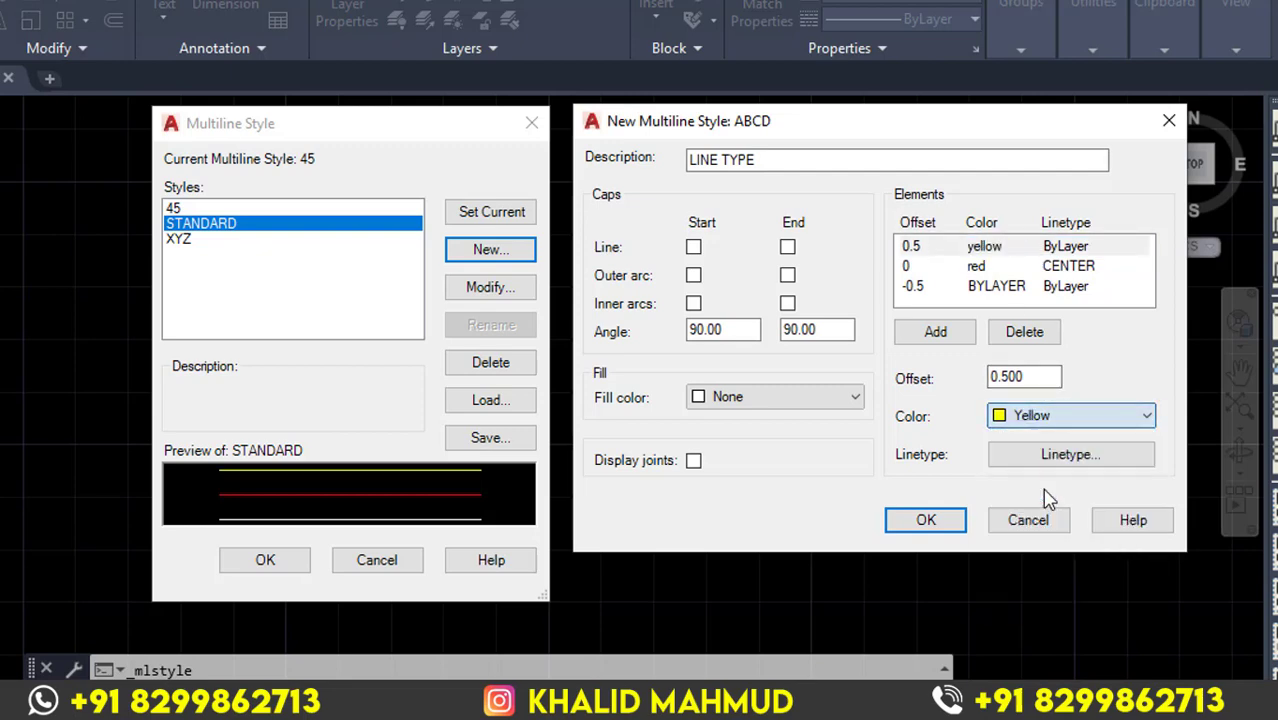
pyautogui.click(1000, 287)
pyautogui.click(1065, 416)
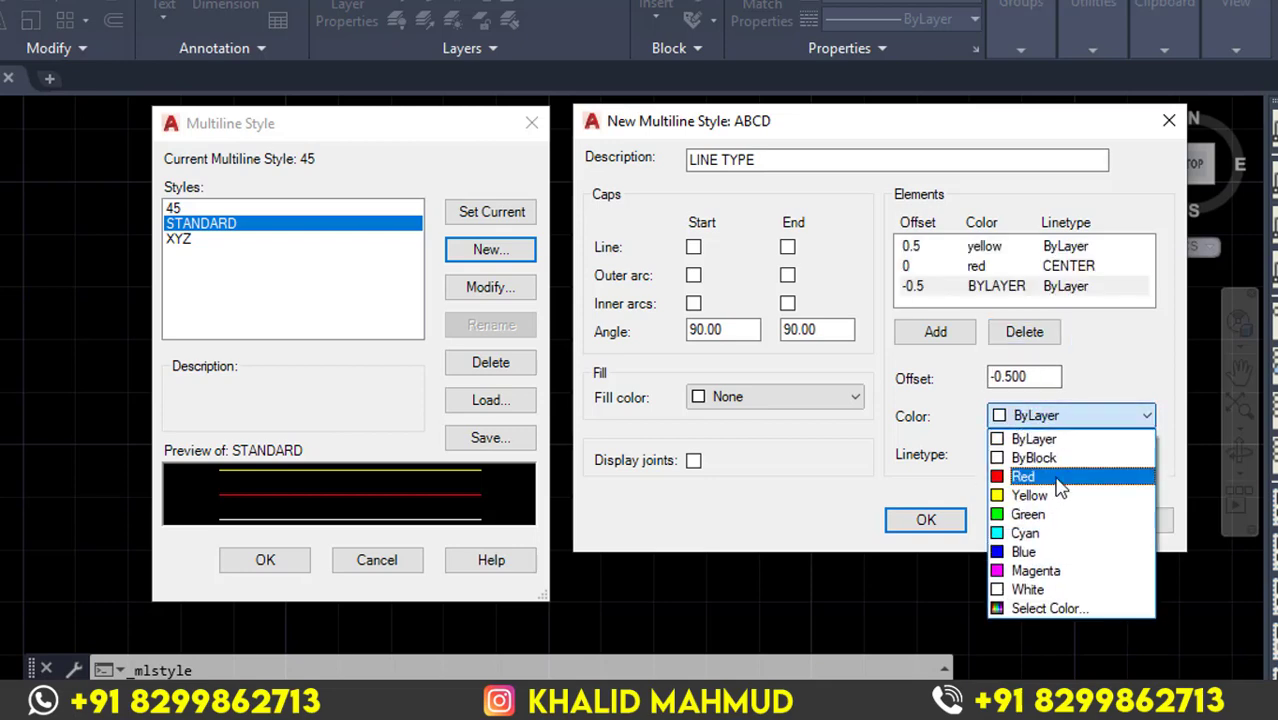
pyautogui.click(1045, 497)
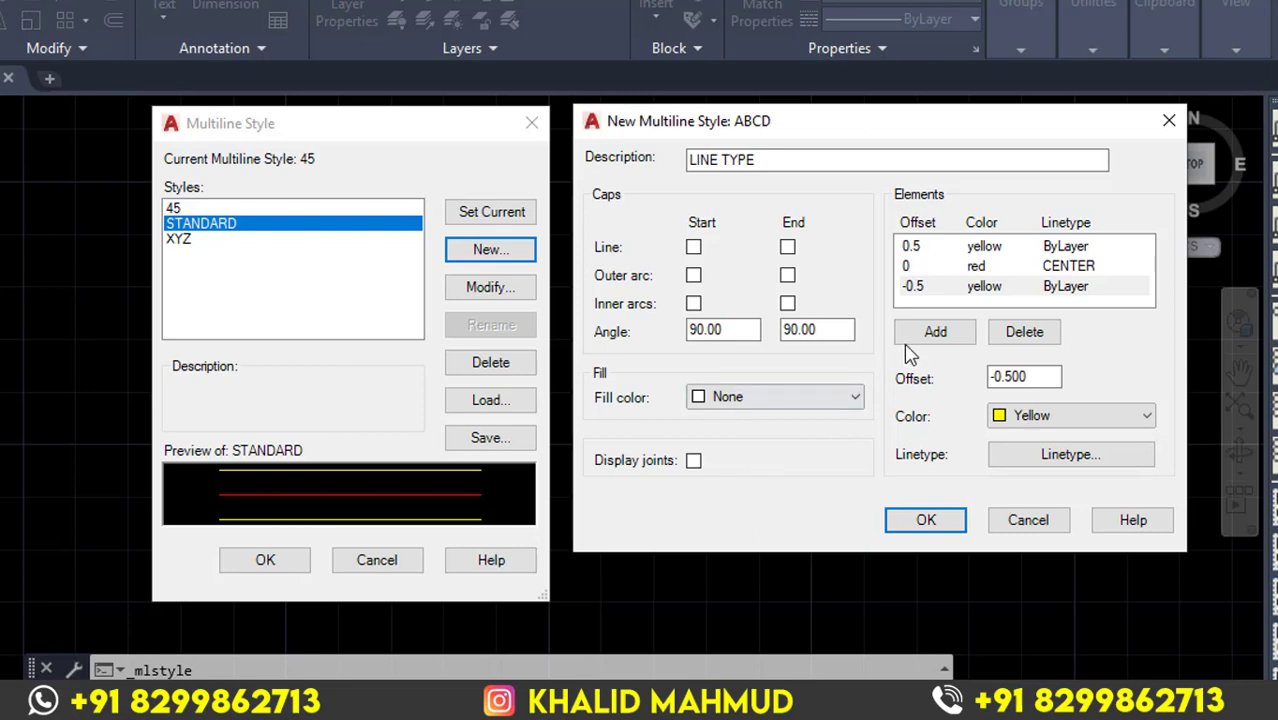
# Add an element at offset 0.25 and save the ABCD style.
pyautogui.click(931, 340)
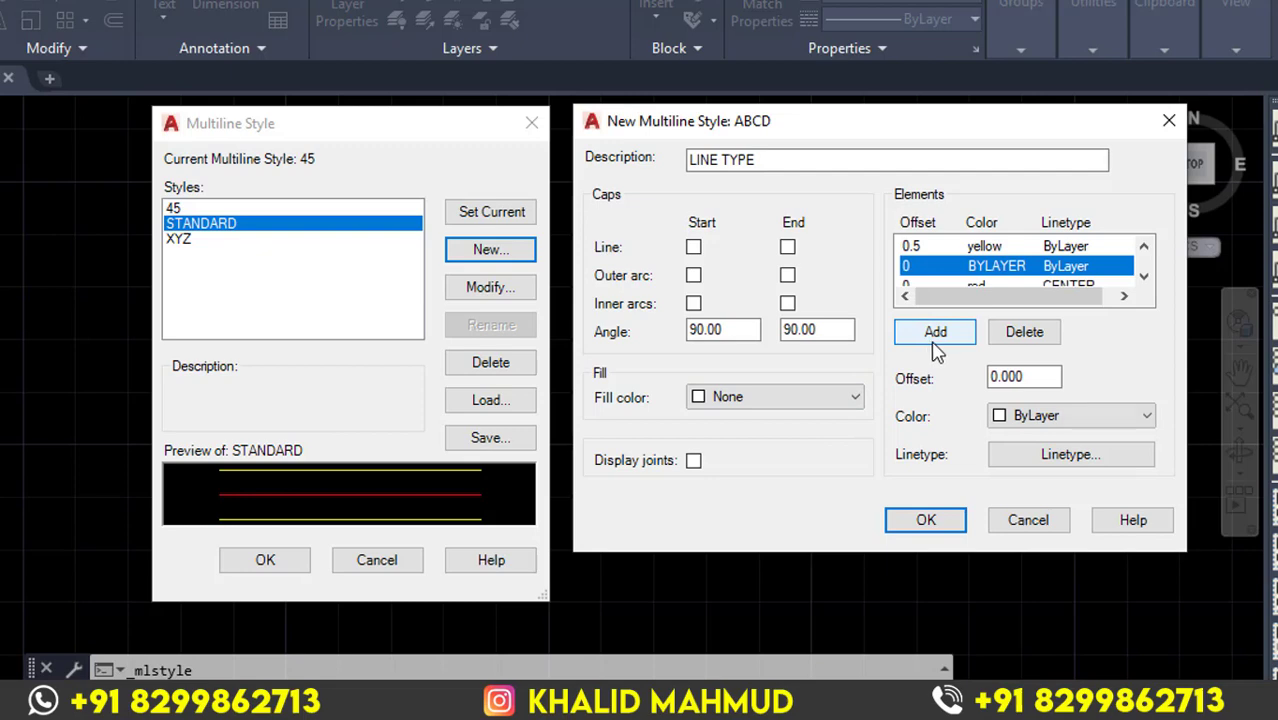
pyautogui.doubleClick(1000, 376)
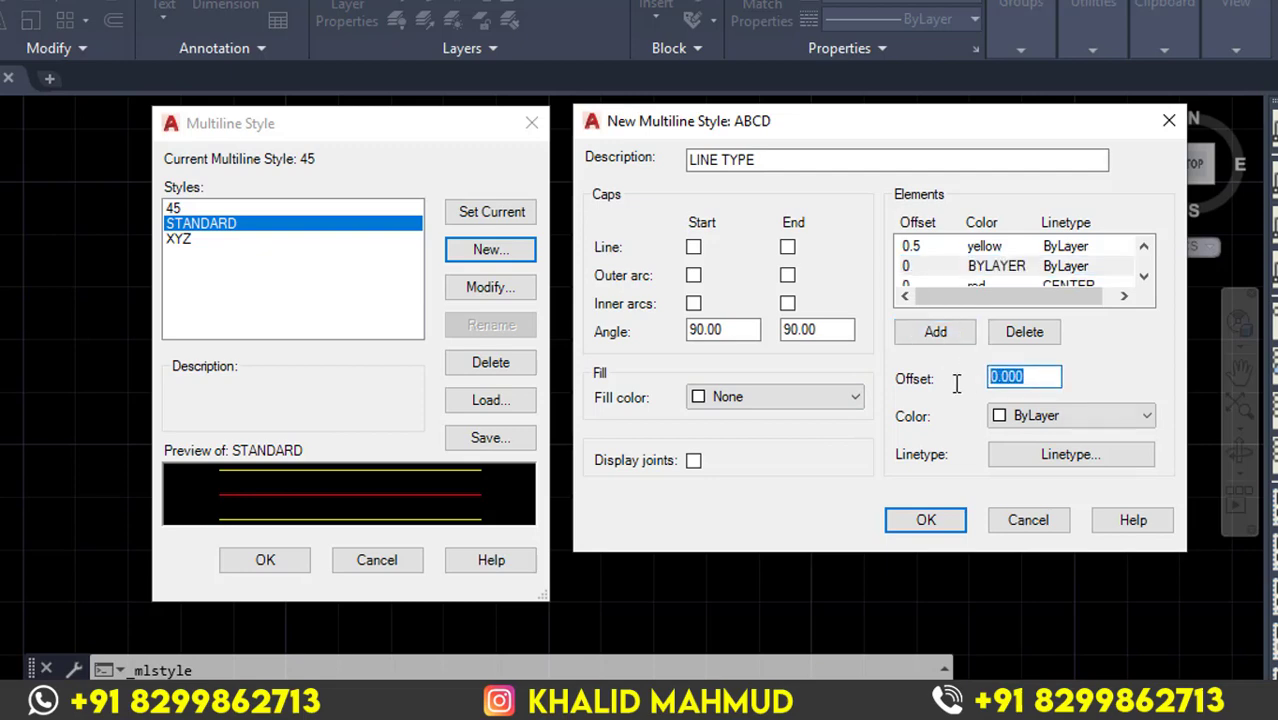
pyautogui.write('.25')
pyautogui.press('Return')
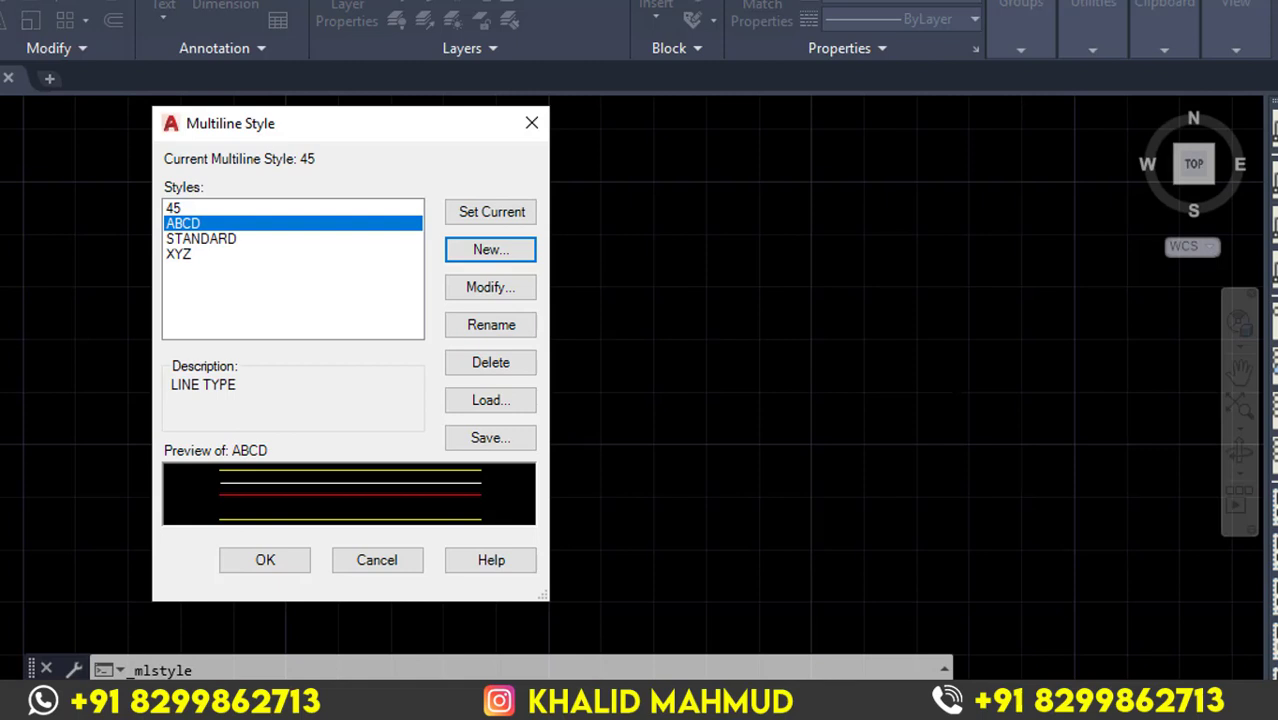
# Make ABCD's 0.25 element cyan with the HIDDEN linetype.
pyautogui.click(505, 287)
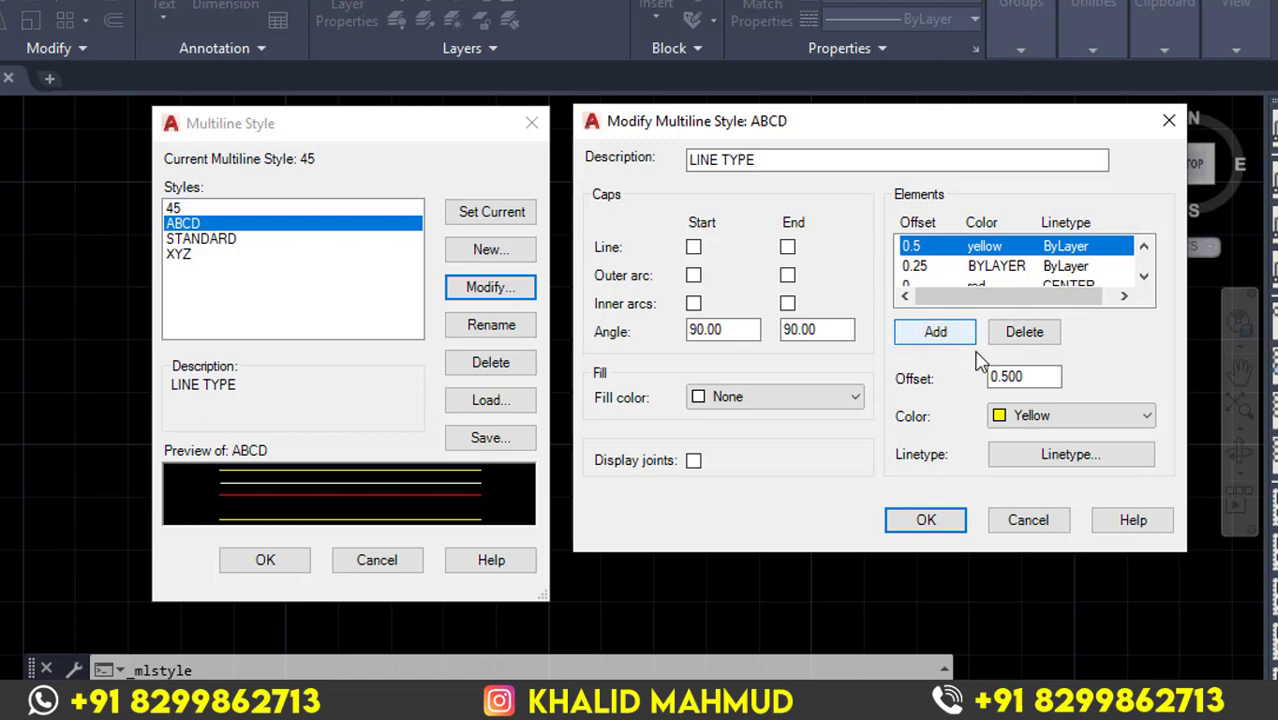
pyautogui.click(944, 271)
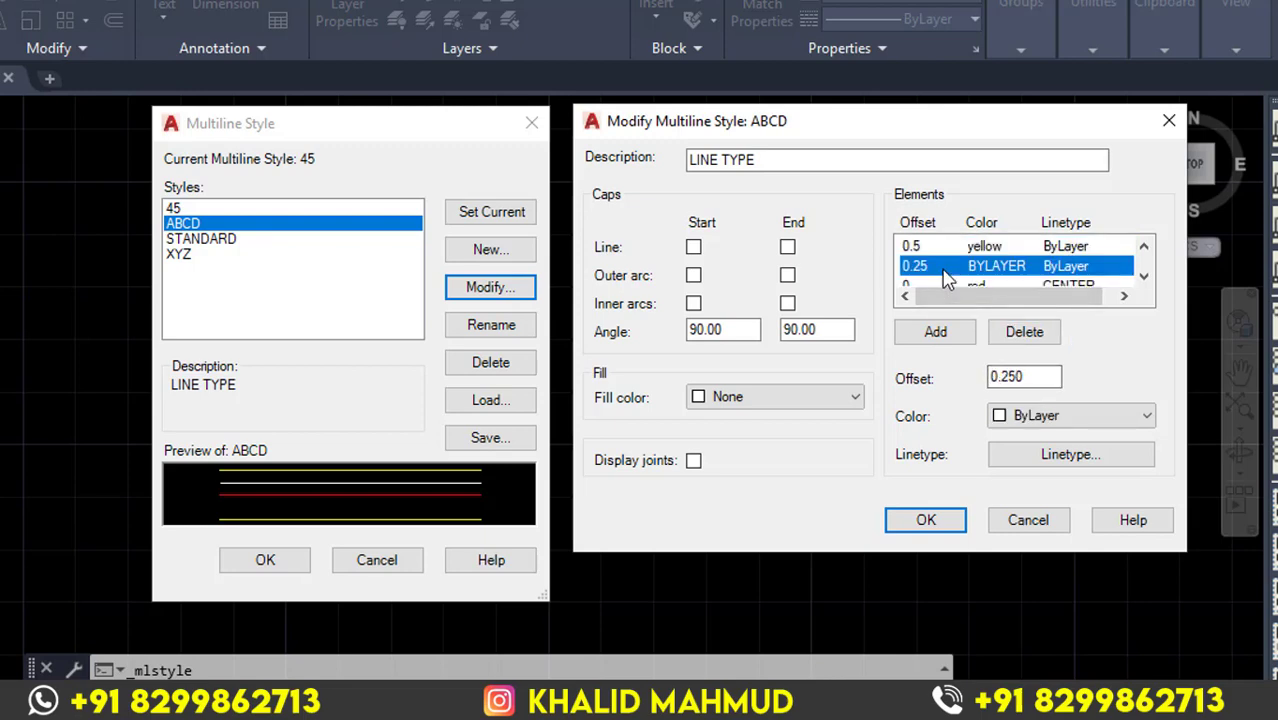
pyautogui.click(1060, 415)
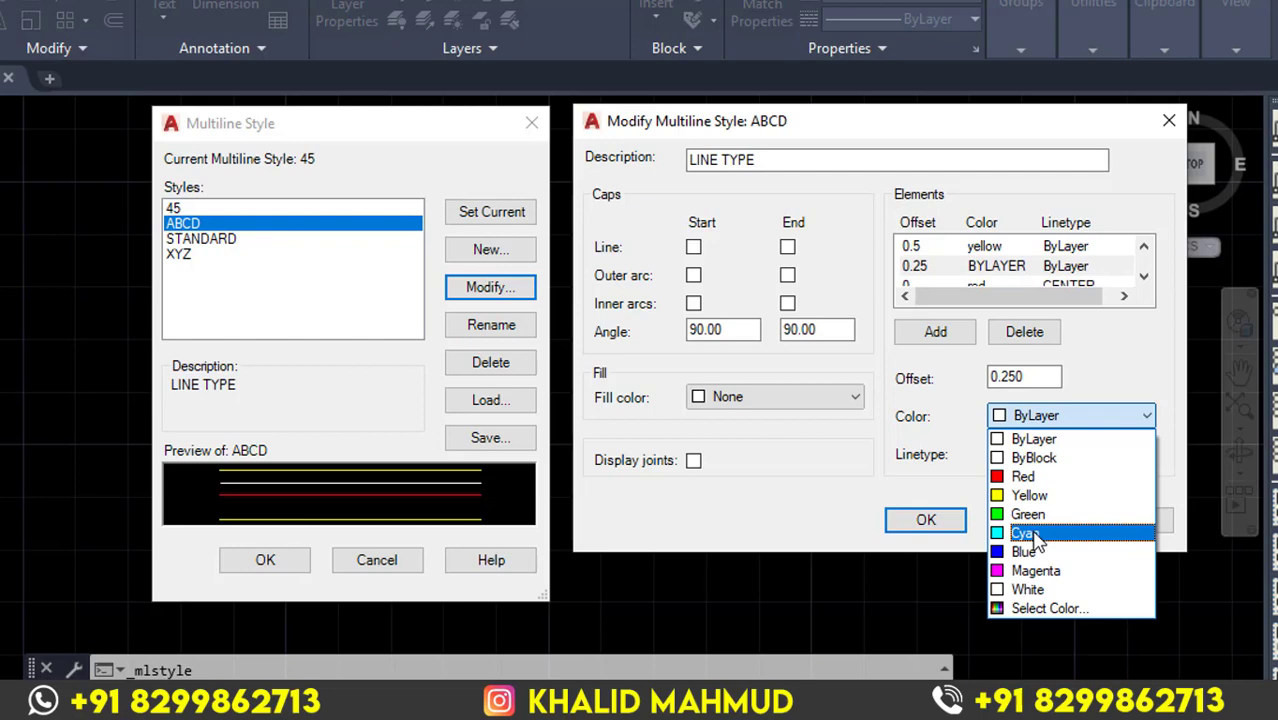
pyautogui.click(1037, 535)
pyautogui.click(1053, 456)
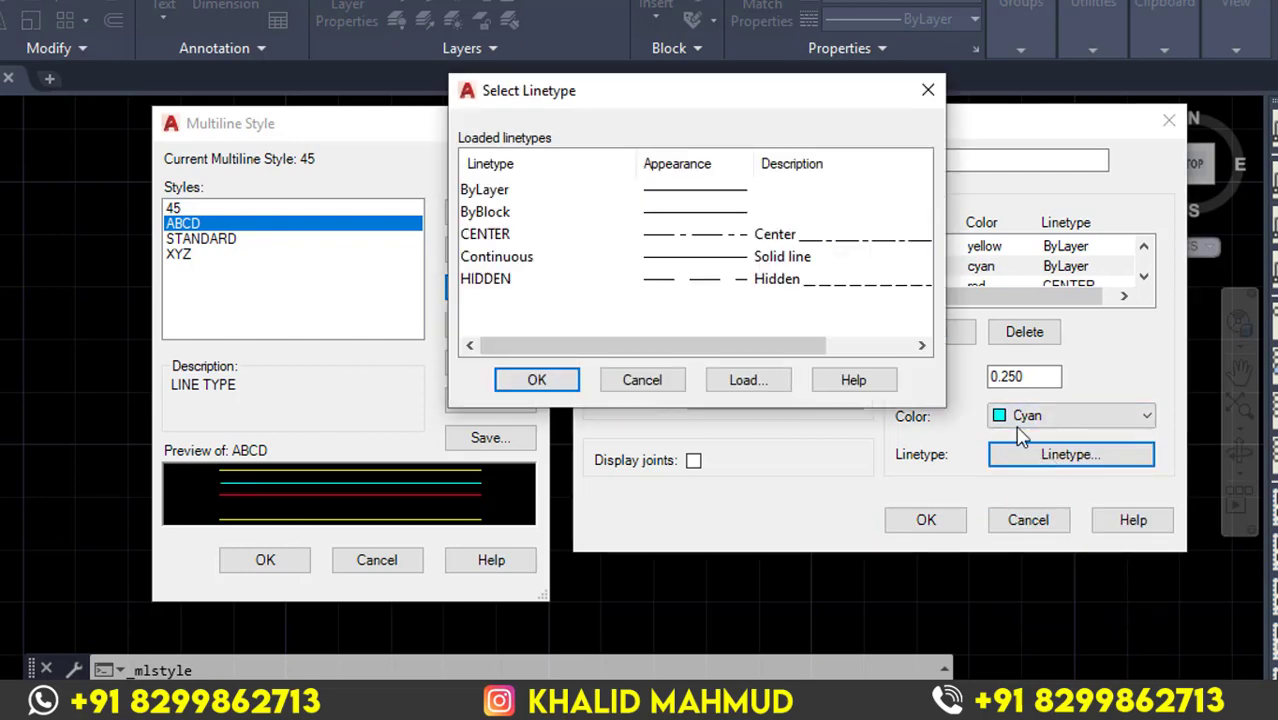
pyautogui.click(756, 279)
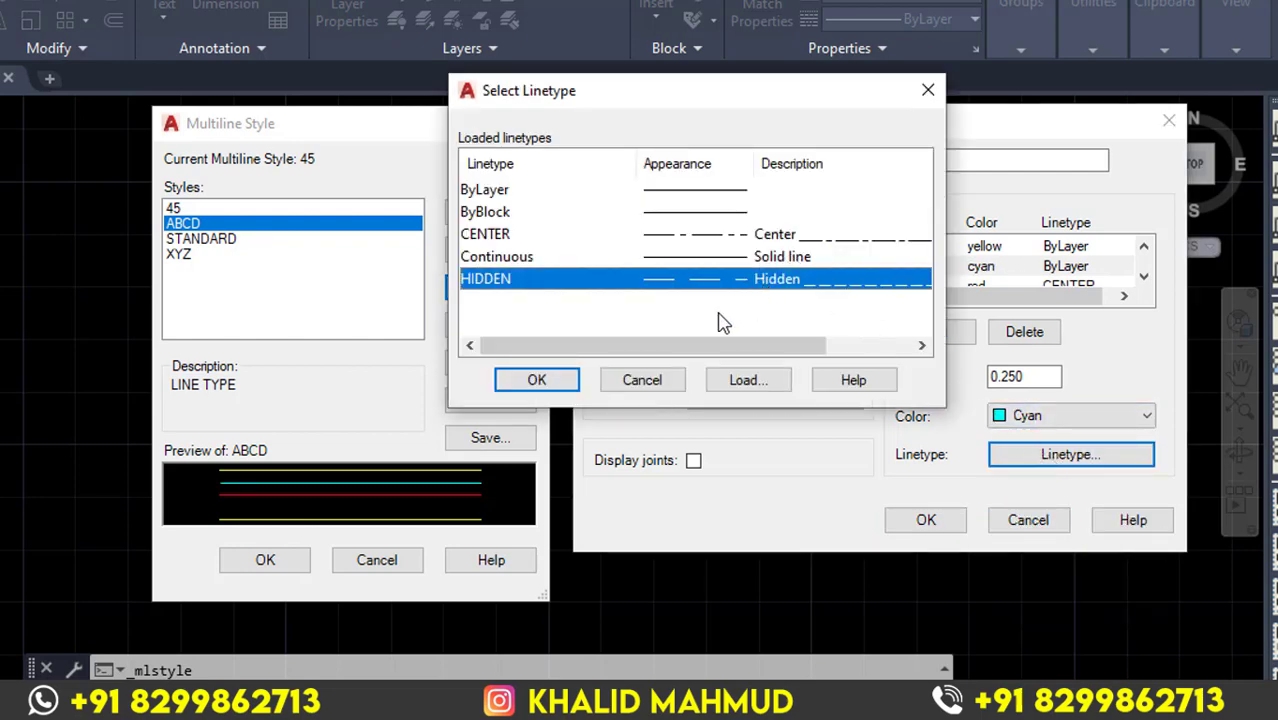
pyautogui.click(537, 381)
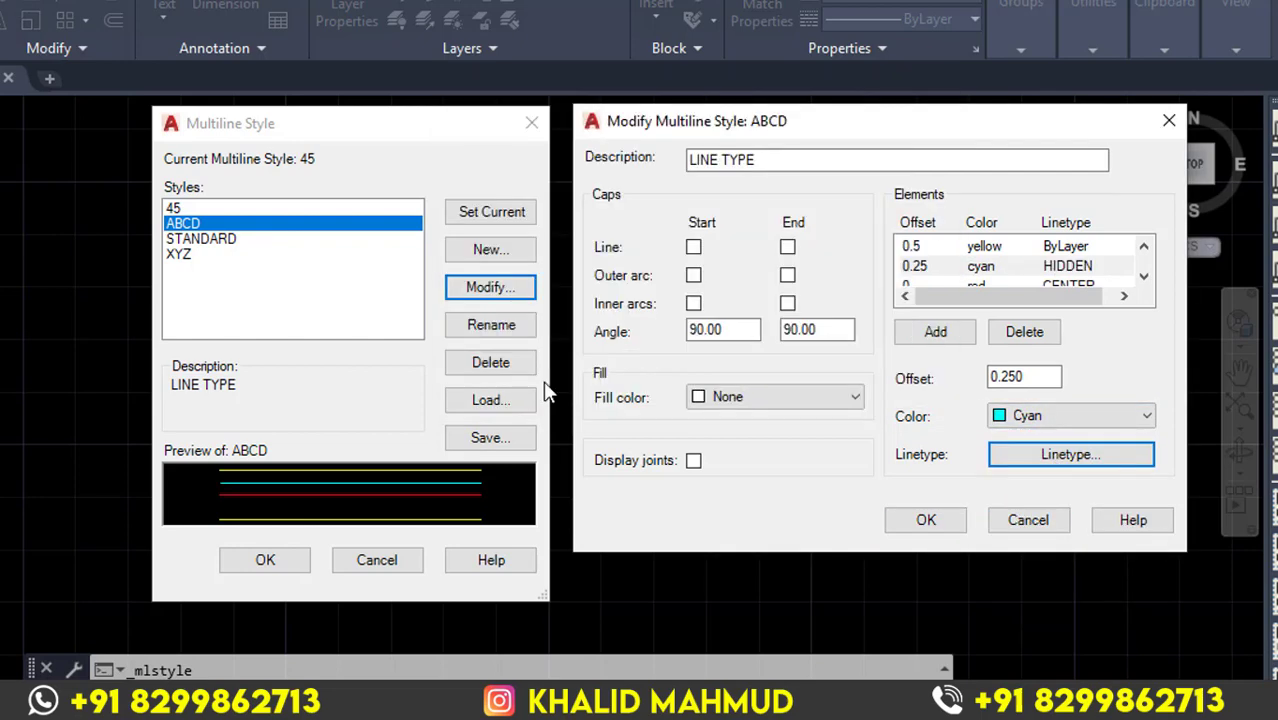
# Add a cyan HIDDEN element at offset -0.25.
pyautogui.click(935, 332)
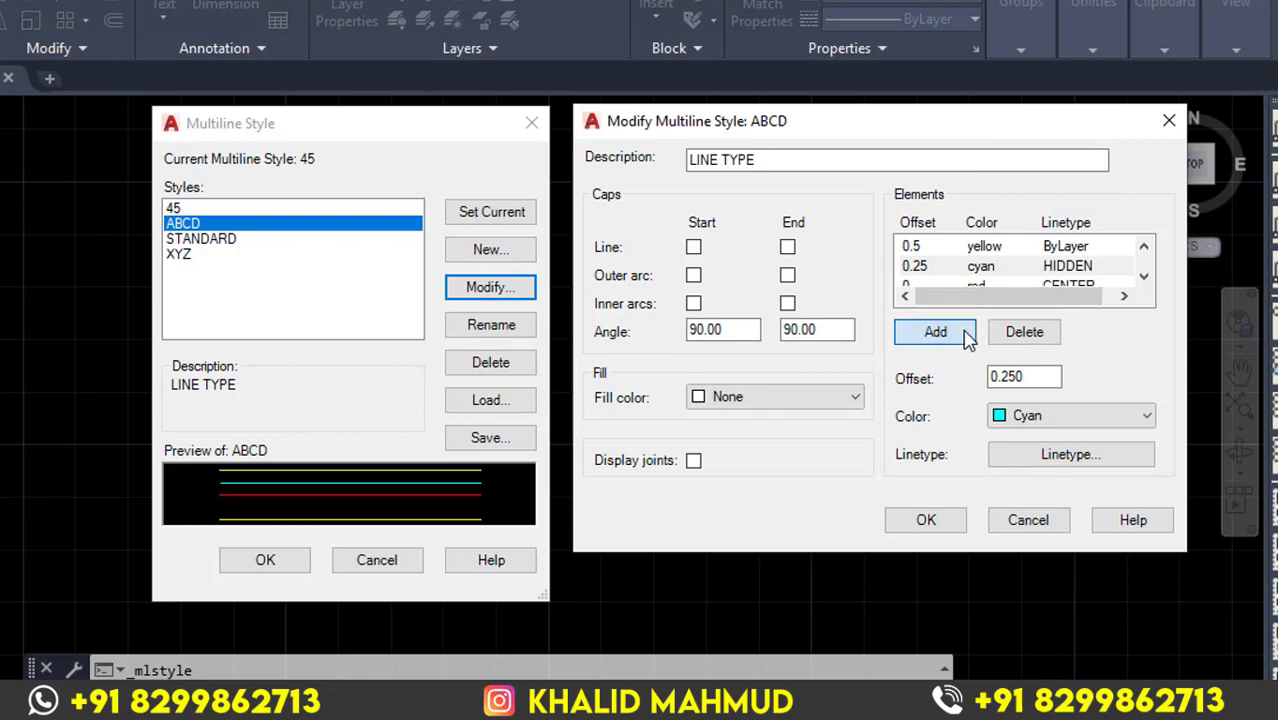
pyautogui.moveTo(1044, 376); pyautogui.dragTo(932, 378)
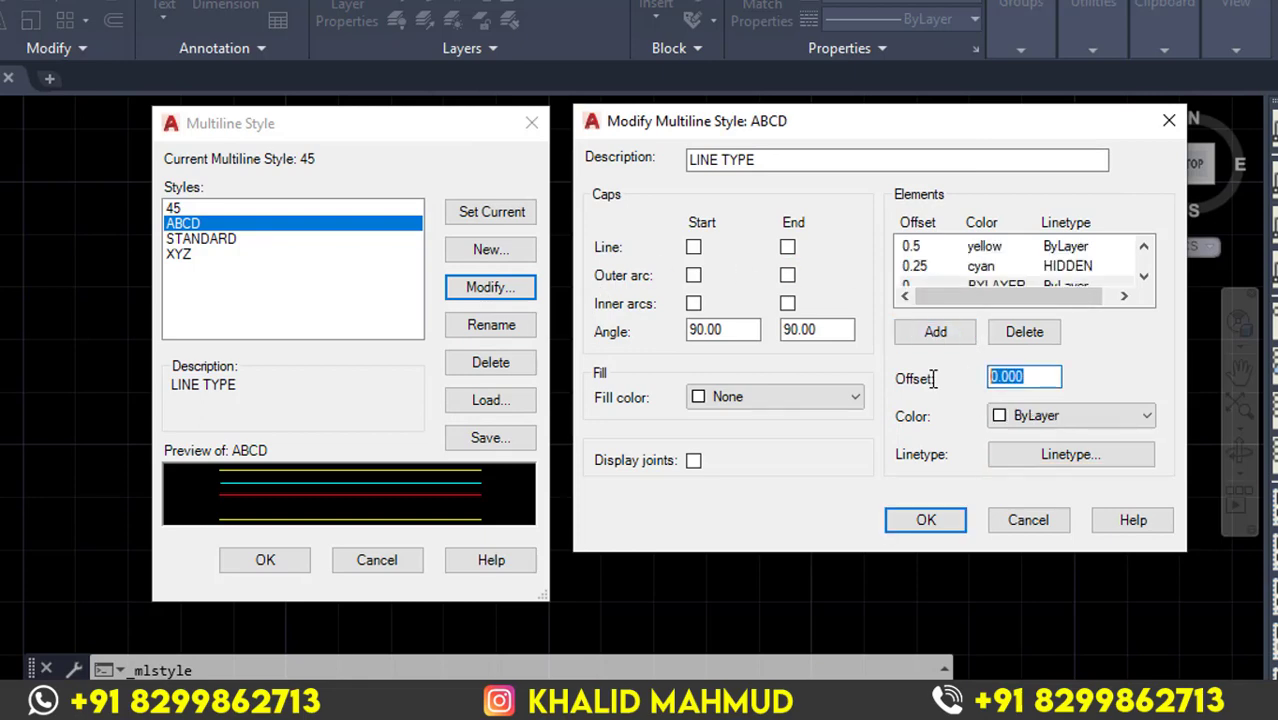
pyautogui.press('BackSpace')
pyautogui.write('-.25')
pyautogui.click(1038, 425)
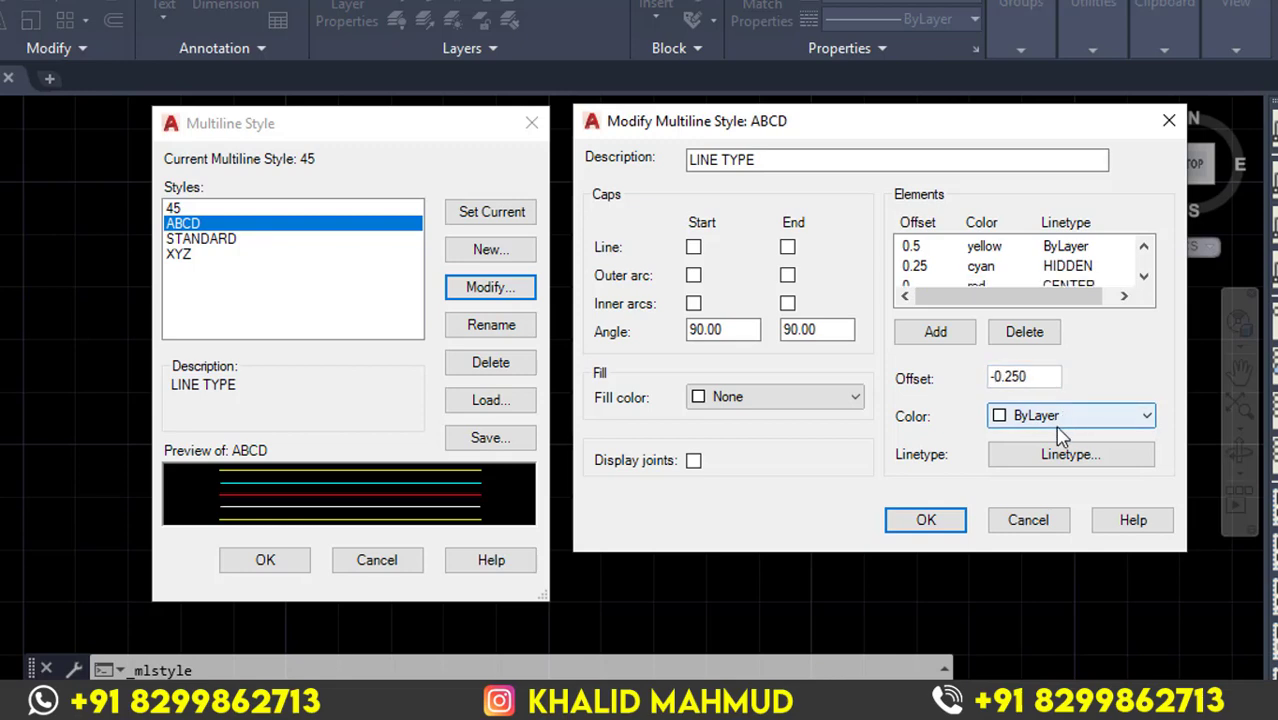
pyautogui.click(1038, 425)
pyautogui.click(1028, 514)
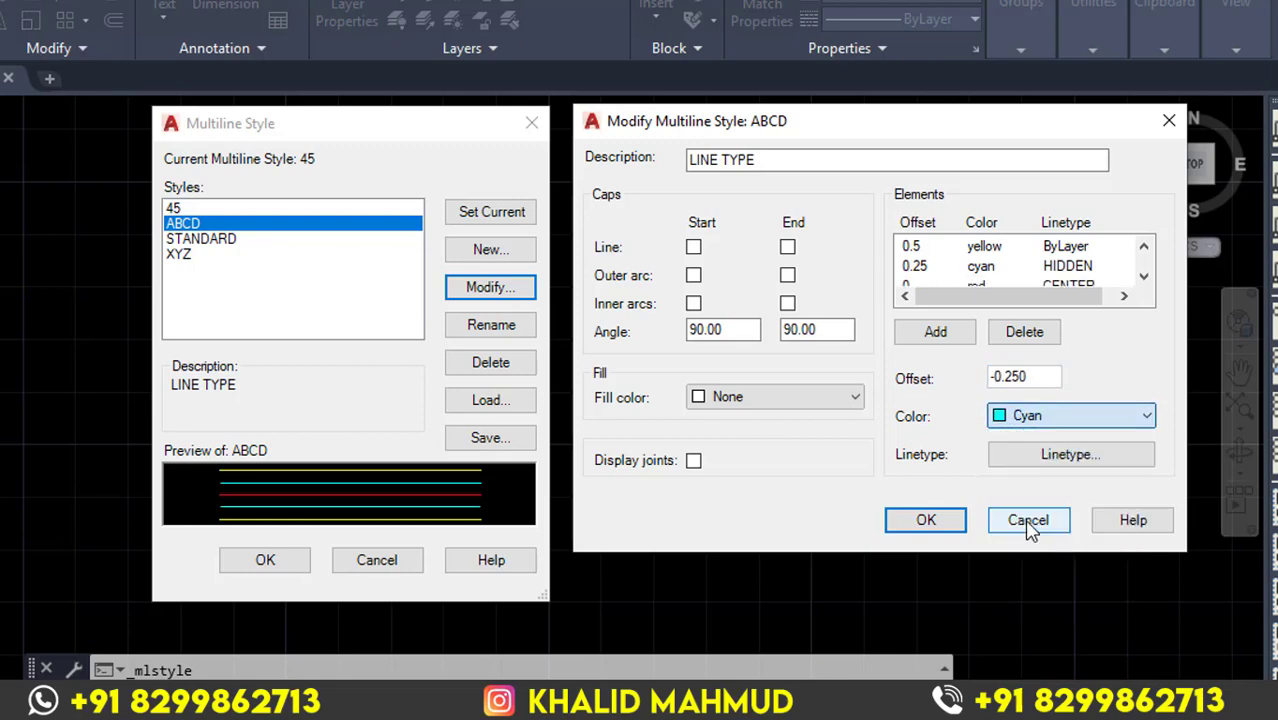
pyautogui.click(1037, 462)
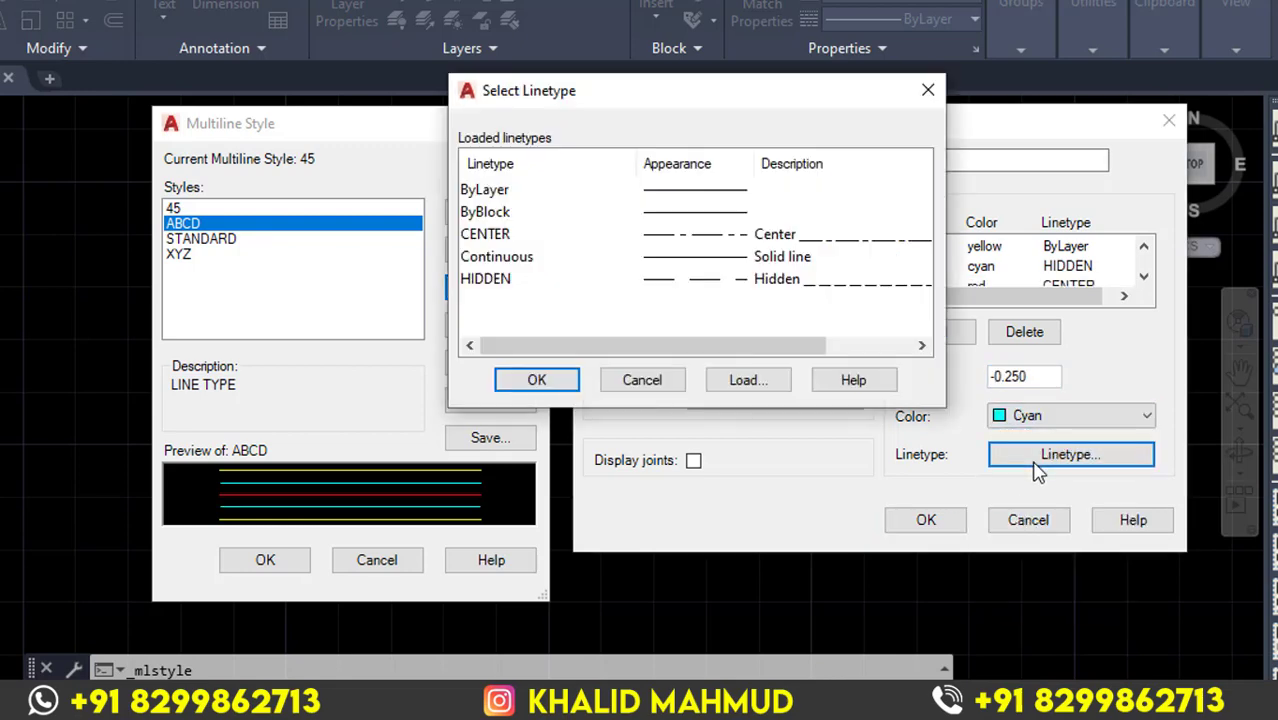
pyautogui.click(800, 280)
pyautogui.click(540, 377)
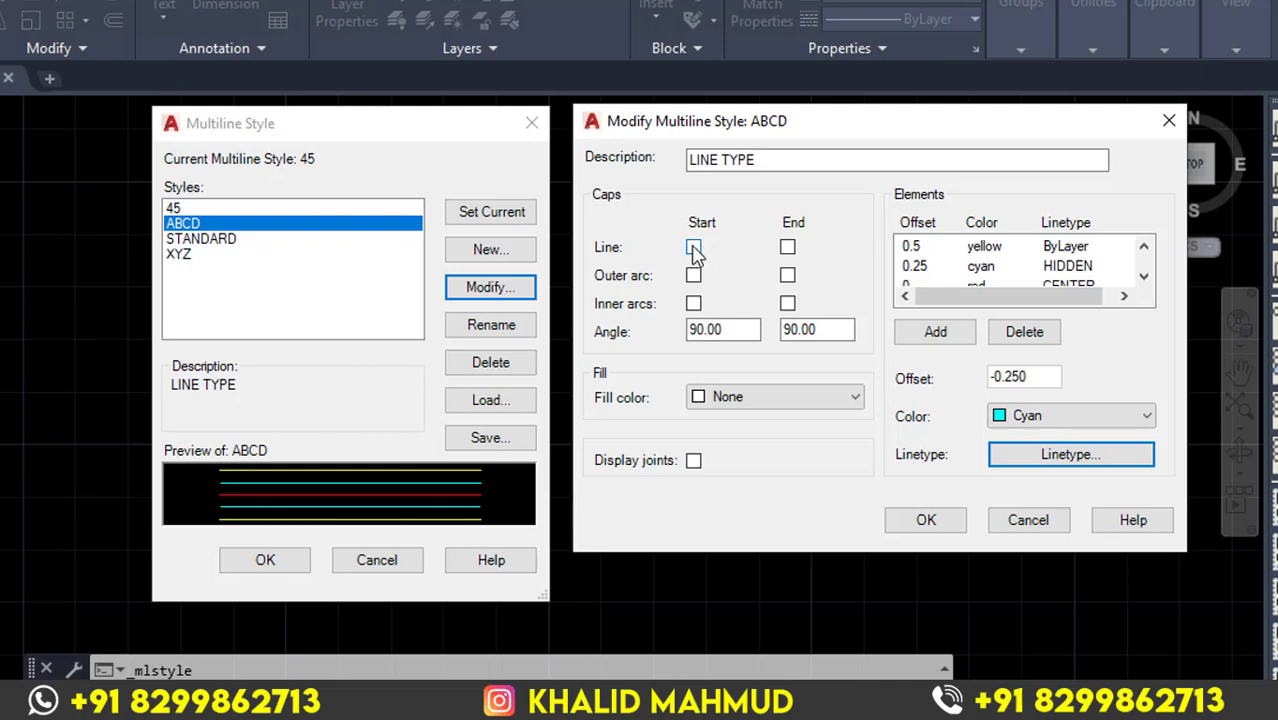
# Enable Line, Outer arc and Inner arcs caps at both start and end.
pyautogui.click(693, 248)
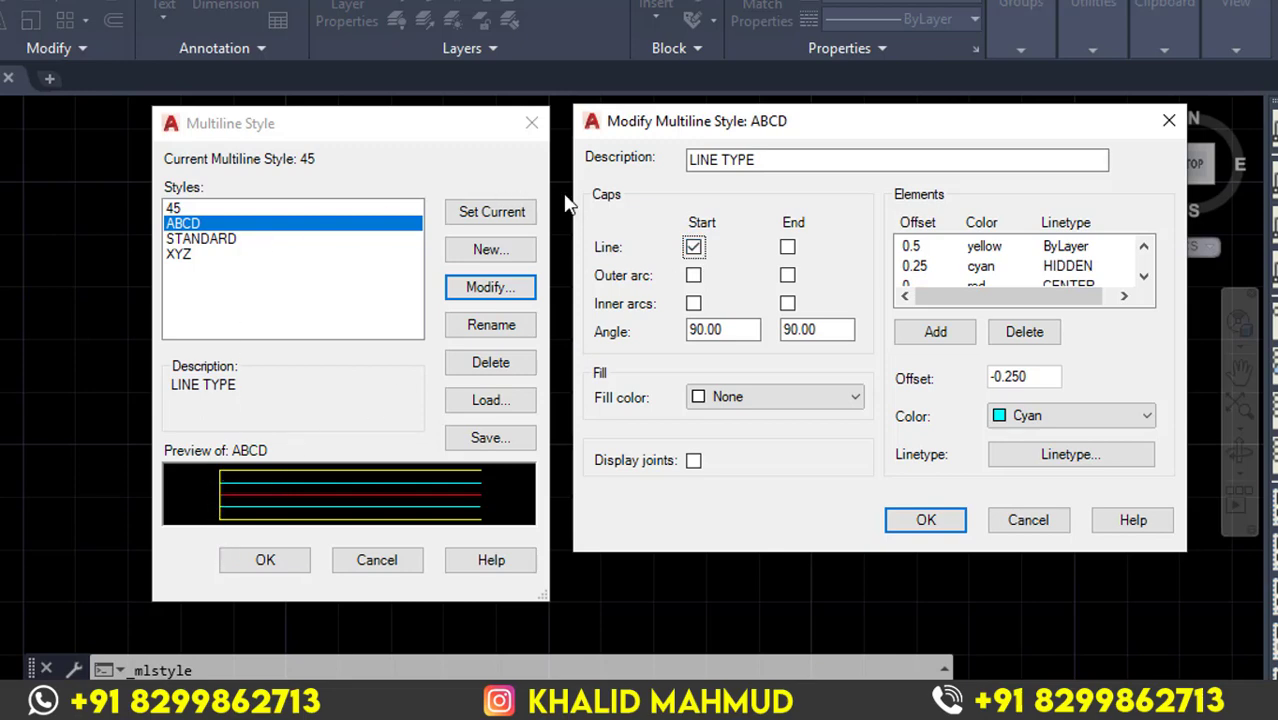
pyautogui.click(788, 248)
pyautogui.moveTo(485, 471); pyautogui.dragTo(491, 516)
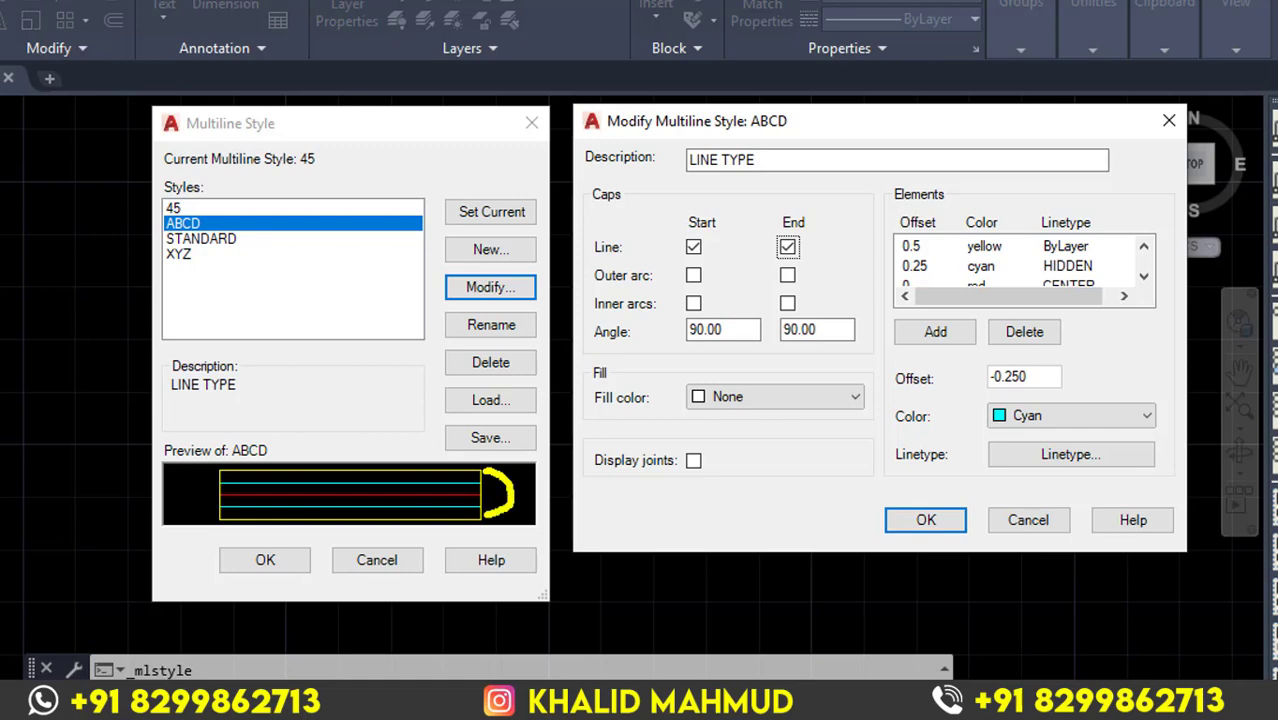
pyautogui.moveTo(216, 471)
pyautogui.mouseDown()
pyautogui.moveTo(194, 495)
pyautogui.moveTo(214, 518)
pyautogui.mouseUp()
pyautogui.click(693, 276)
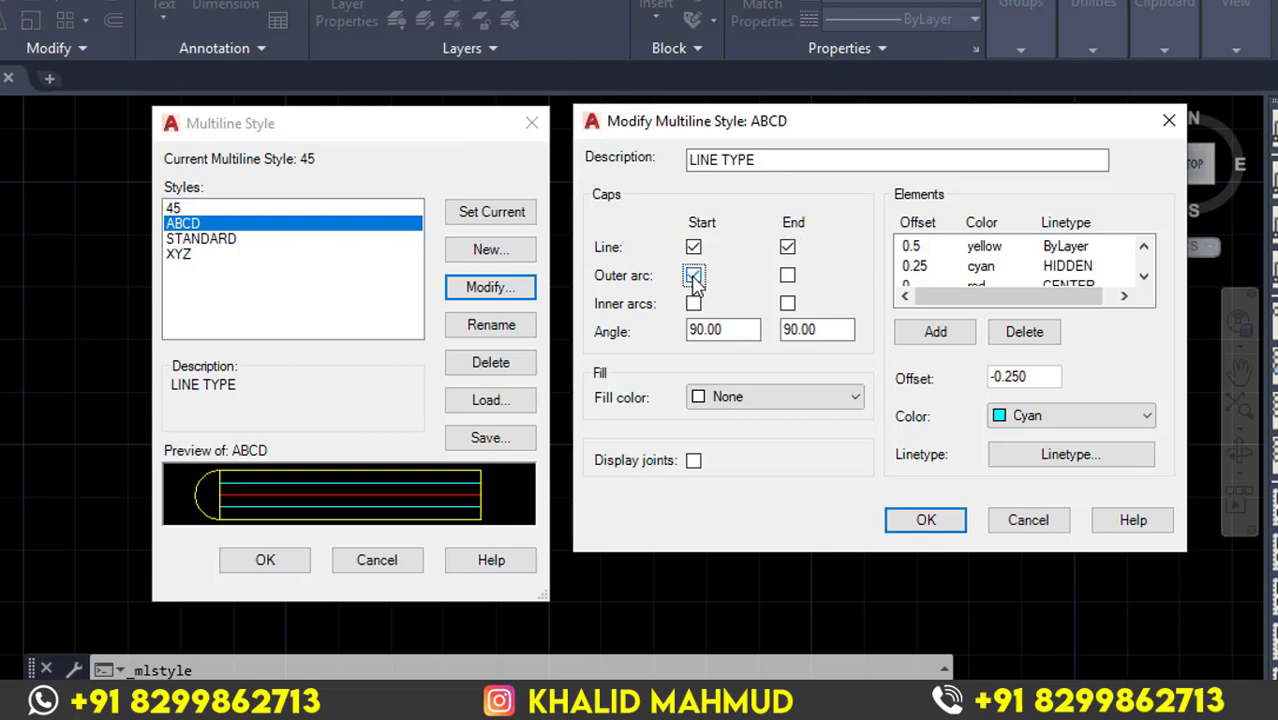
pyautogui.click(787, 276)
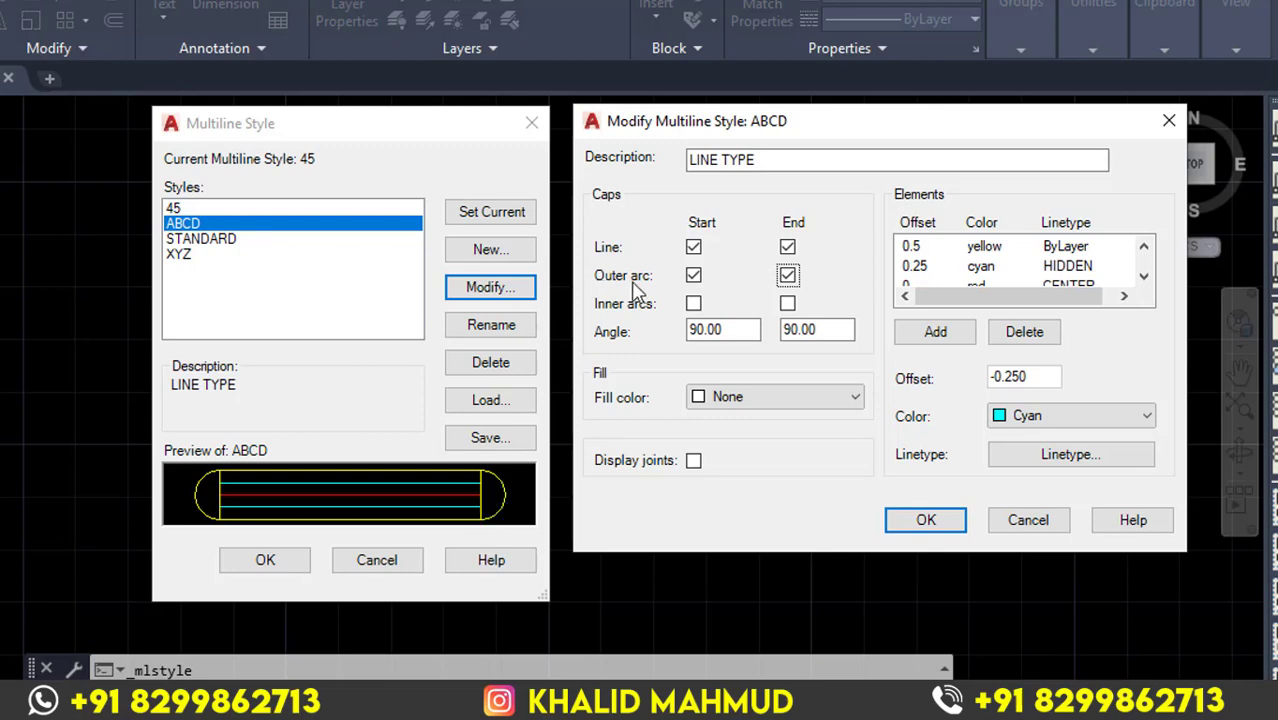
pyautogui.click(692, 305)
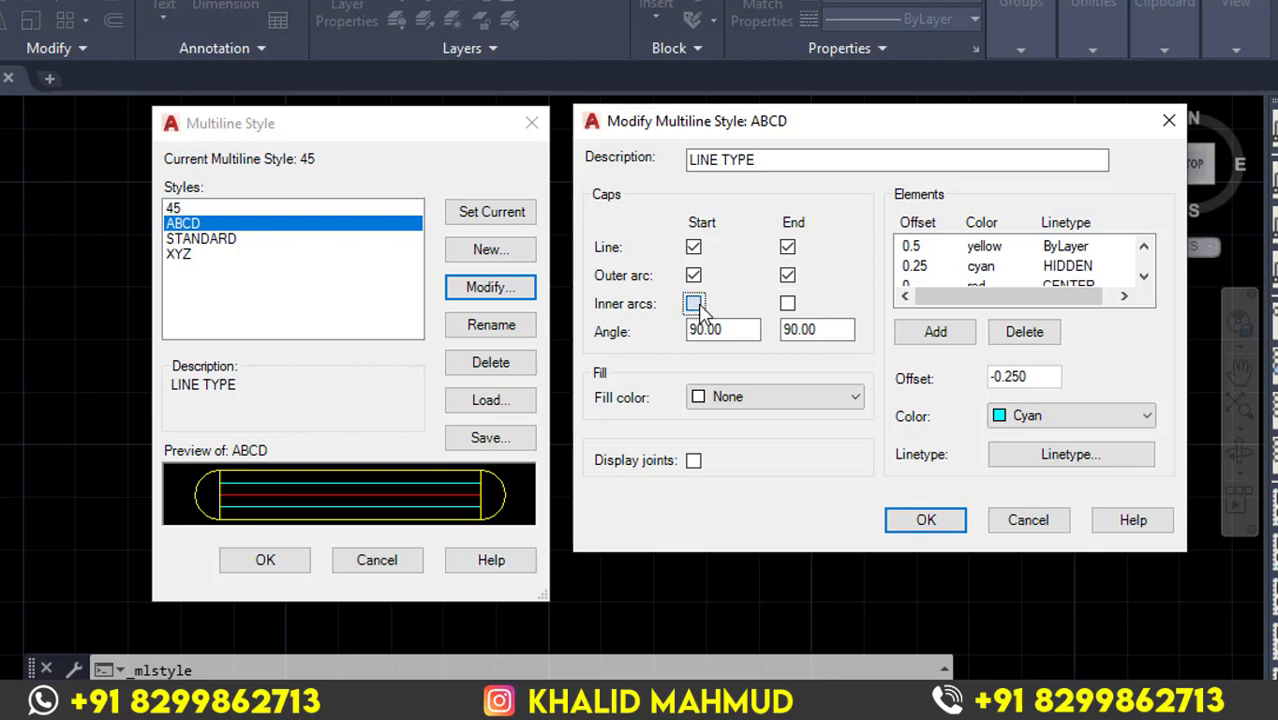
pyautogui.click(788, 304)
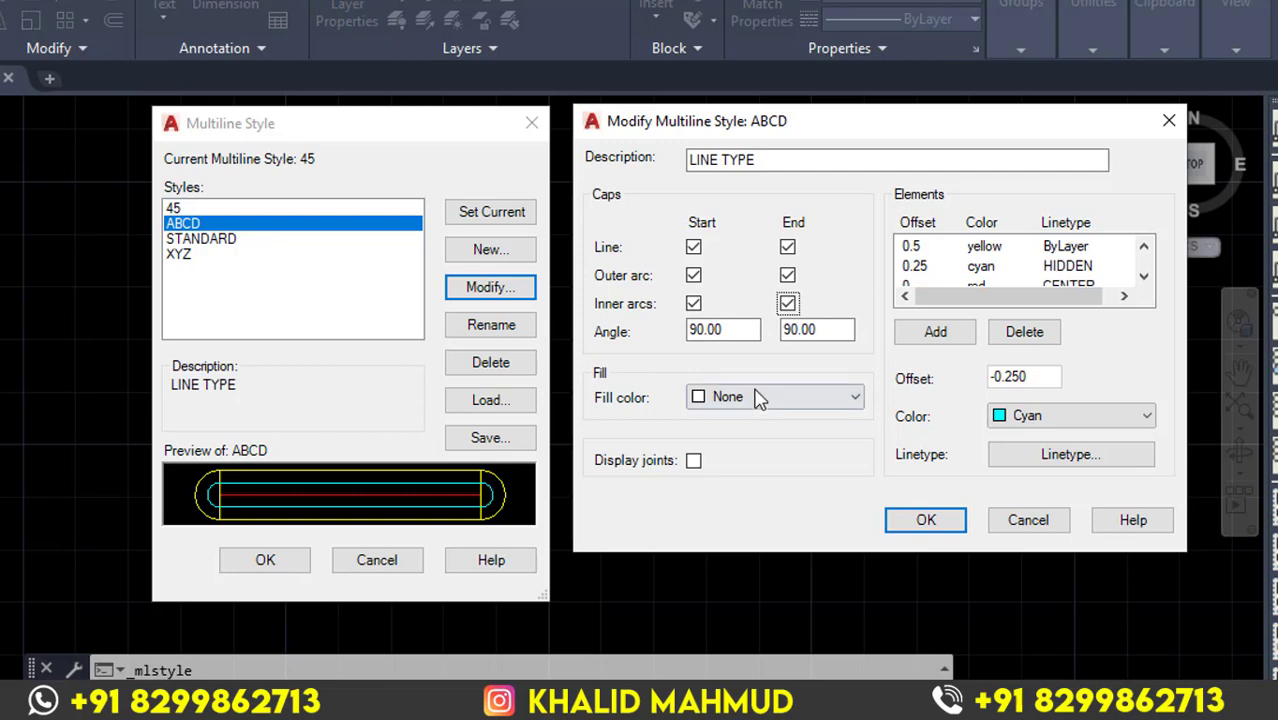
# Try 45° cap angles at start and end, then restore both to 90°.
pyautogui.moveTo(738, 330); pyautogui.dragTo(629, 341)
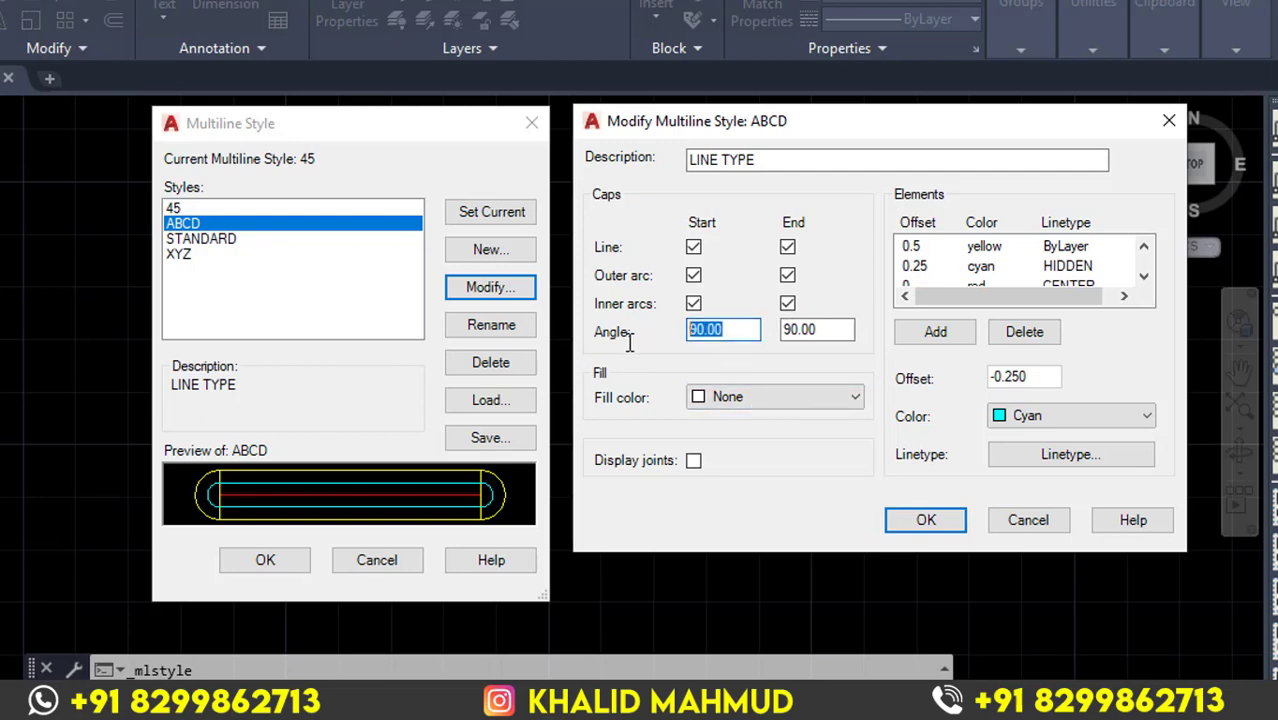
pyautogui.write('4')
pyautogui.write('5')
pyautogui.click(829, 329)
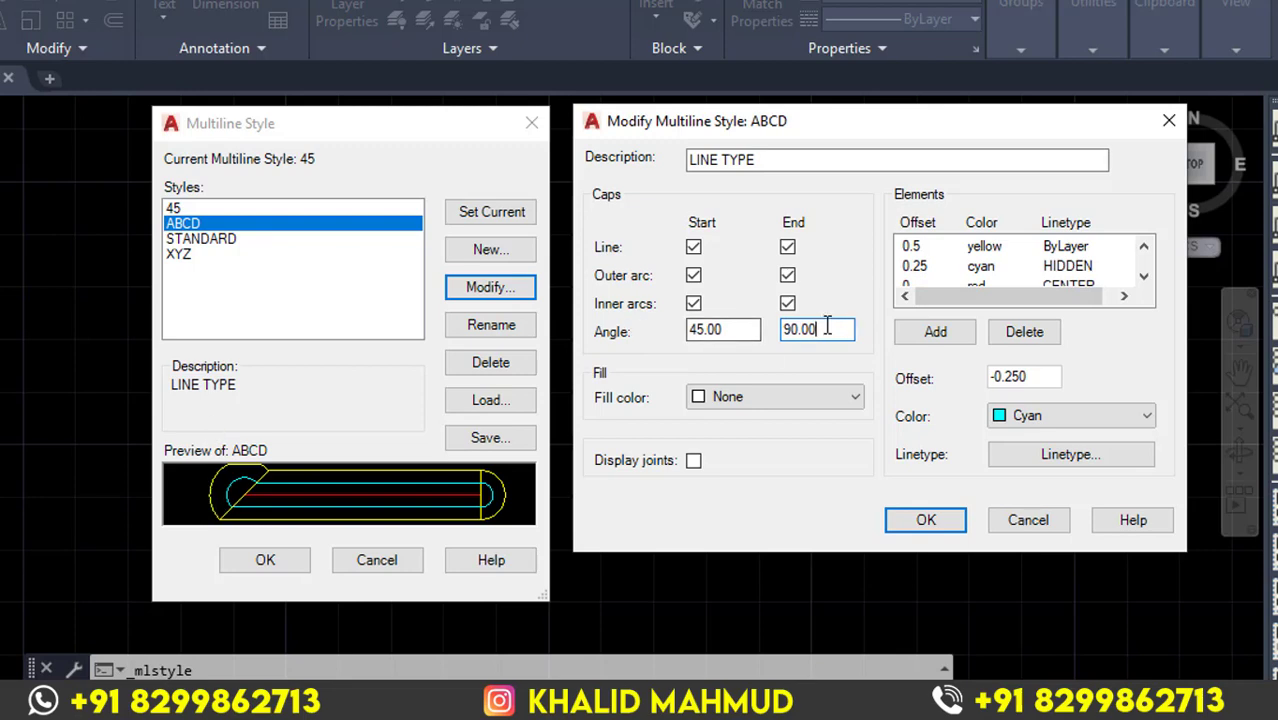
pyautogui.moveTo(827, 329); pyautogui.dragTo(727, 328)
pyautogui.write('45')
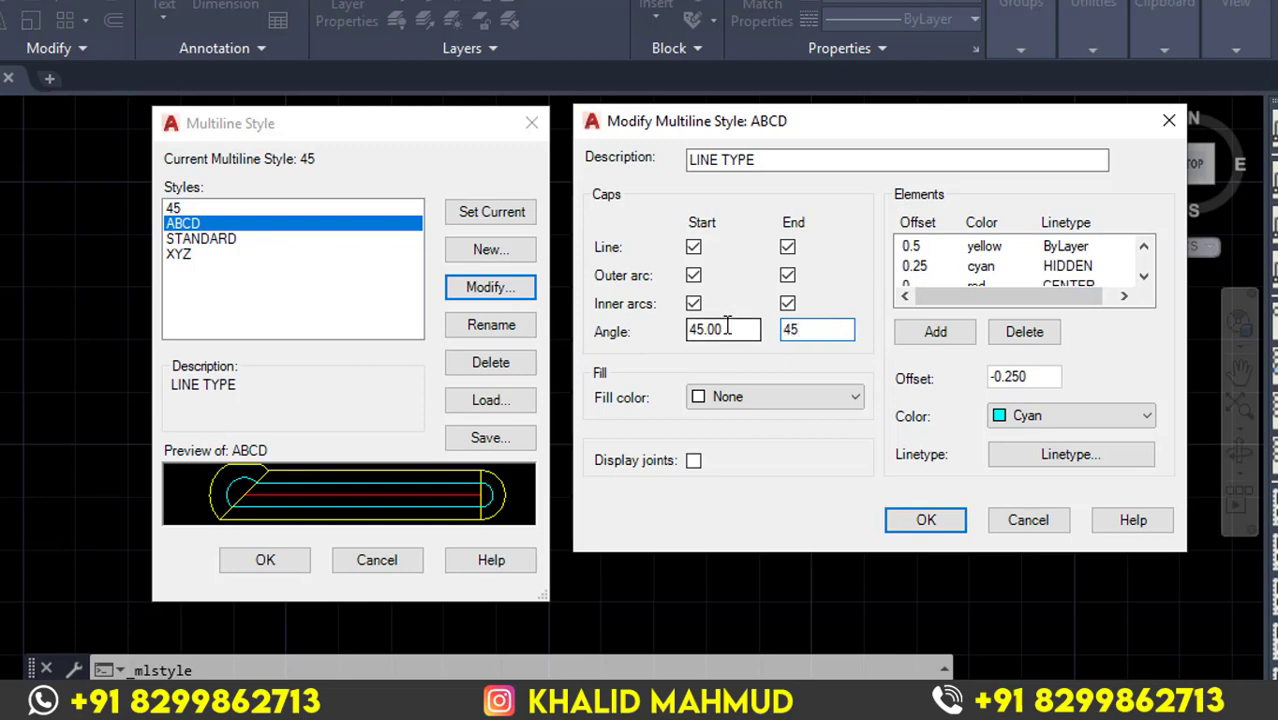
pyautogui.click(728, 329)
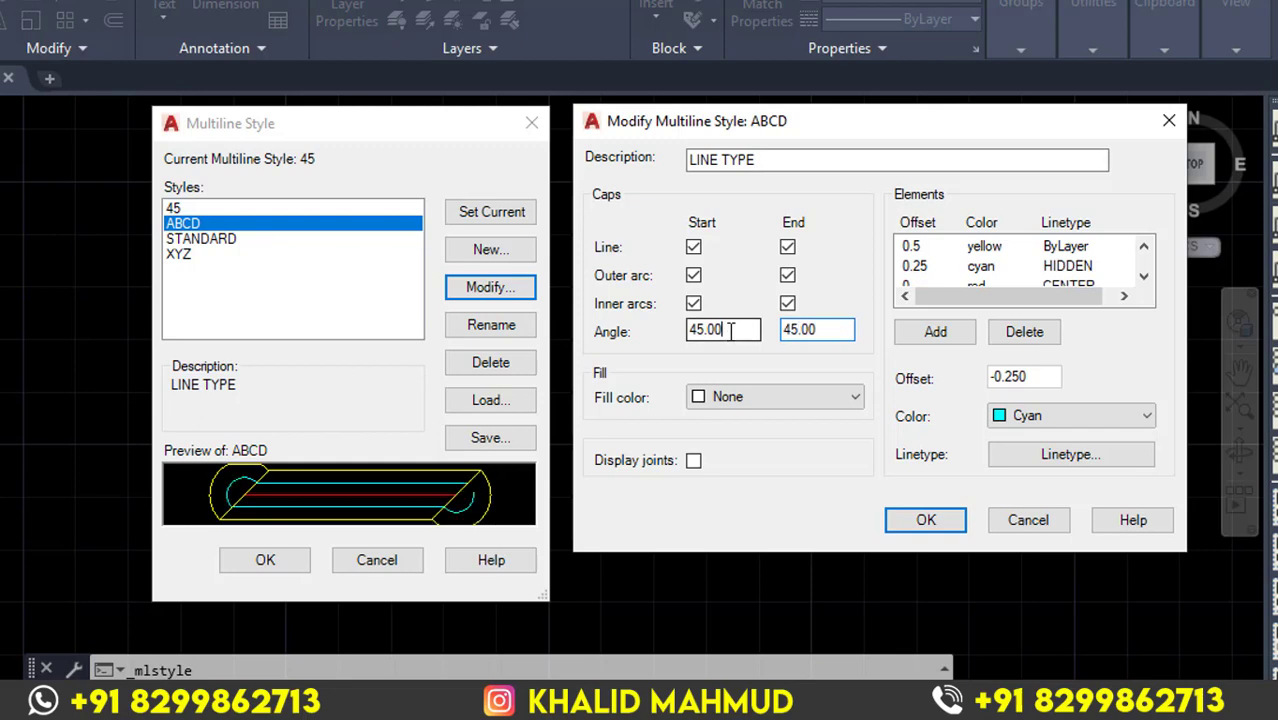
pyautogui.moveTo(730, 330); pyautogui.dragTo(676, 330)
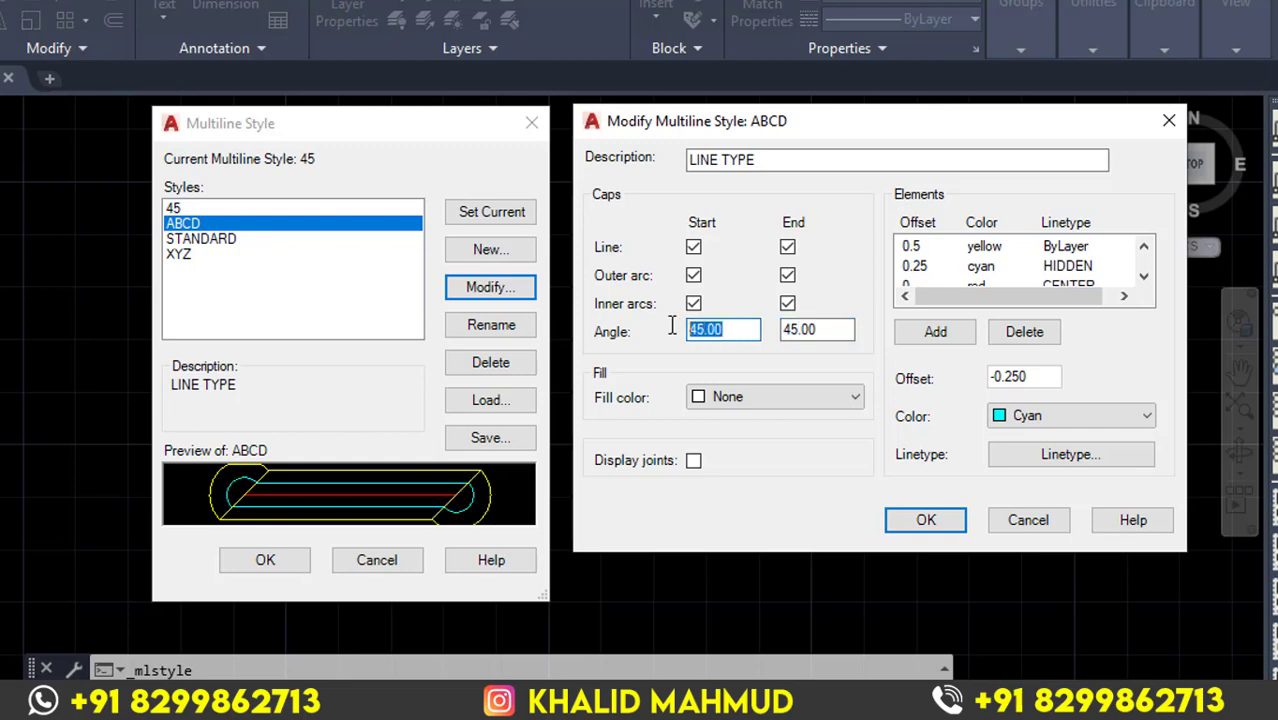
pyautogui.write('90')
pyautogui.doubleClick(836, 331)
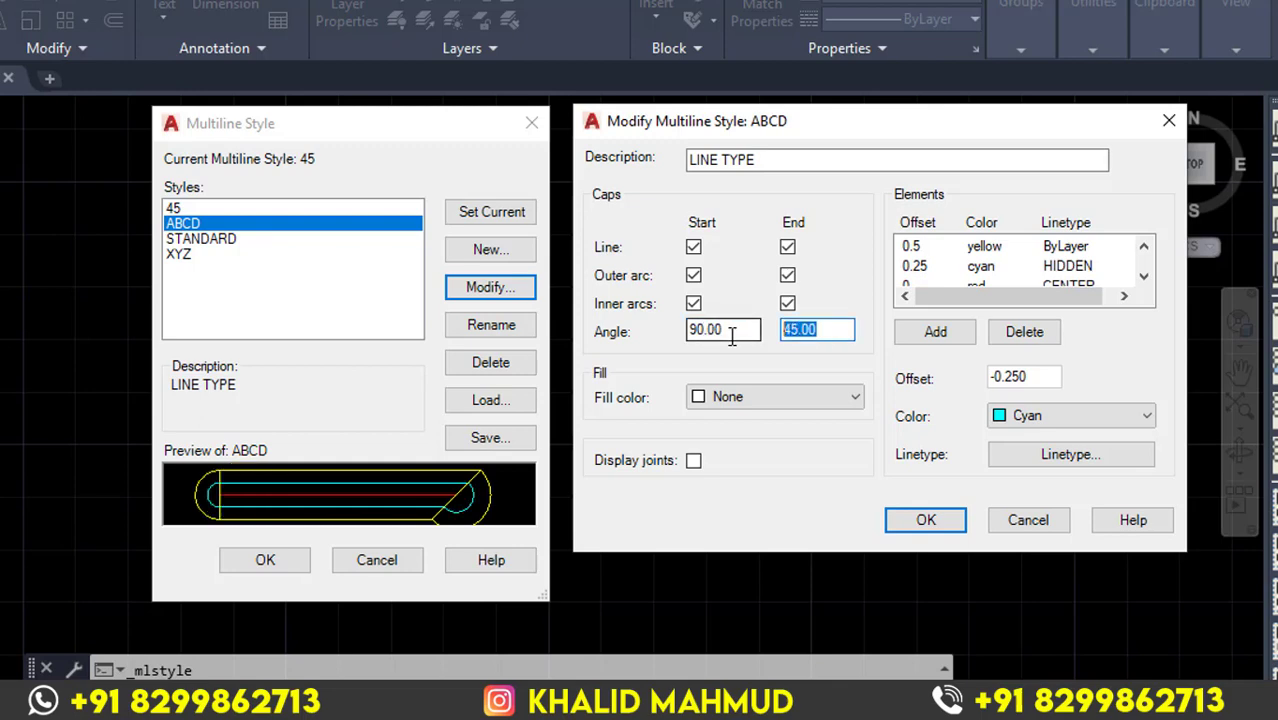
pyautogui.write('90')
pyautogui.click(800, 400)
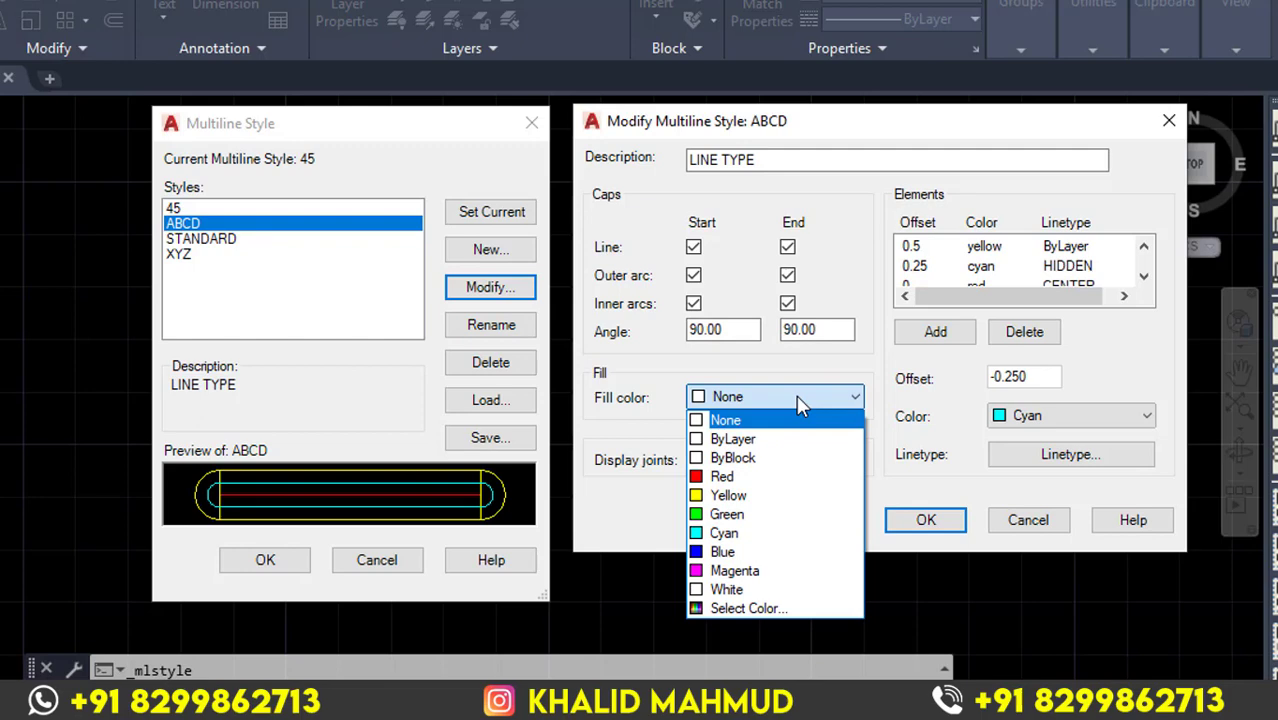
# Give the ABCD style a Blue fill and make ABCD the current multiline style.
pyautogui.click(750, 552)
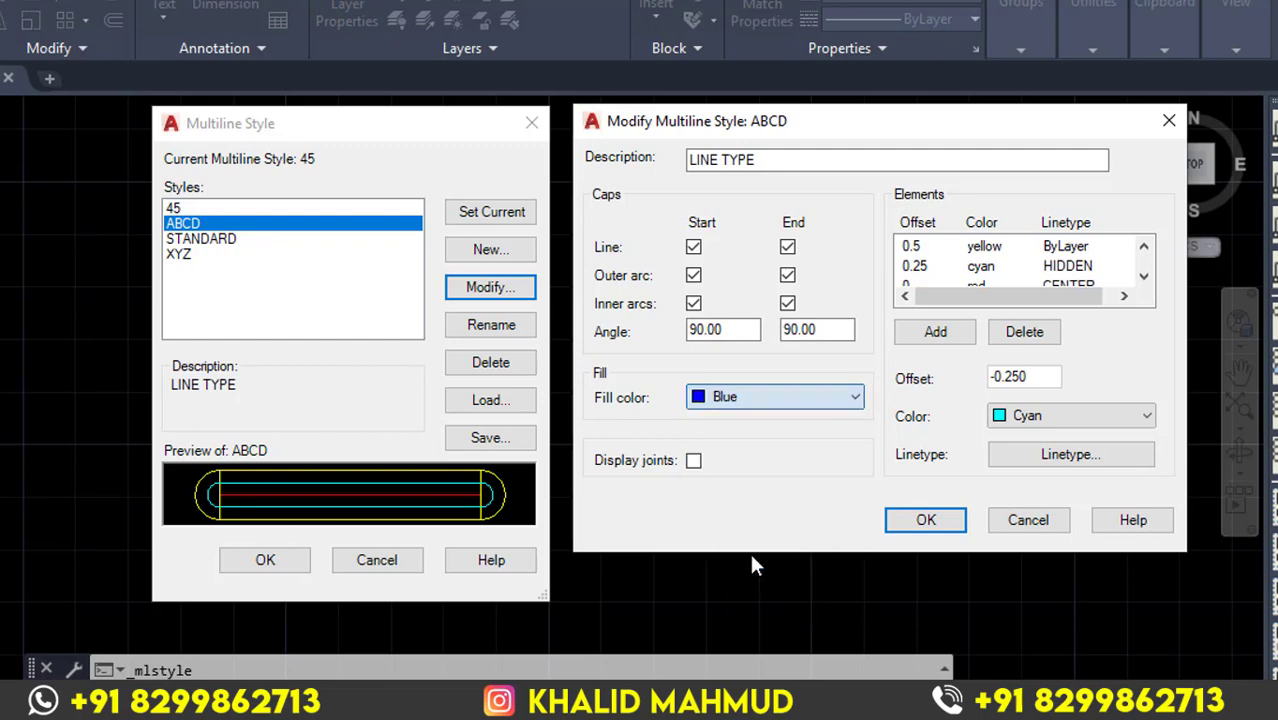
pyautogui.click(950, 520)
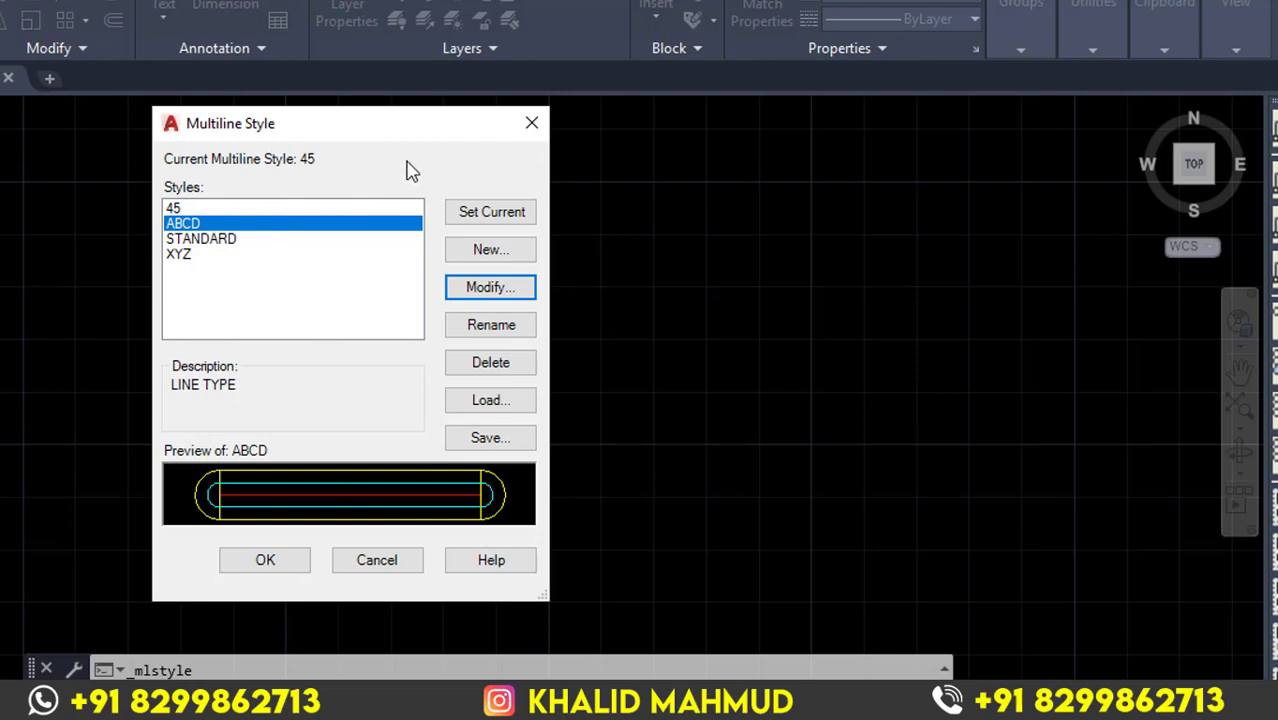
pyautogui.click(495, 214)
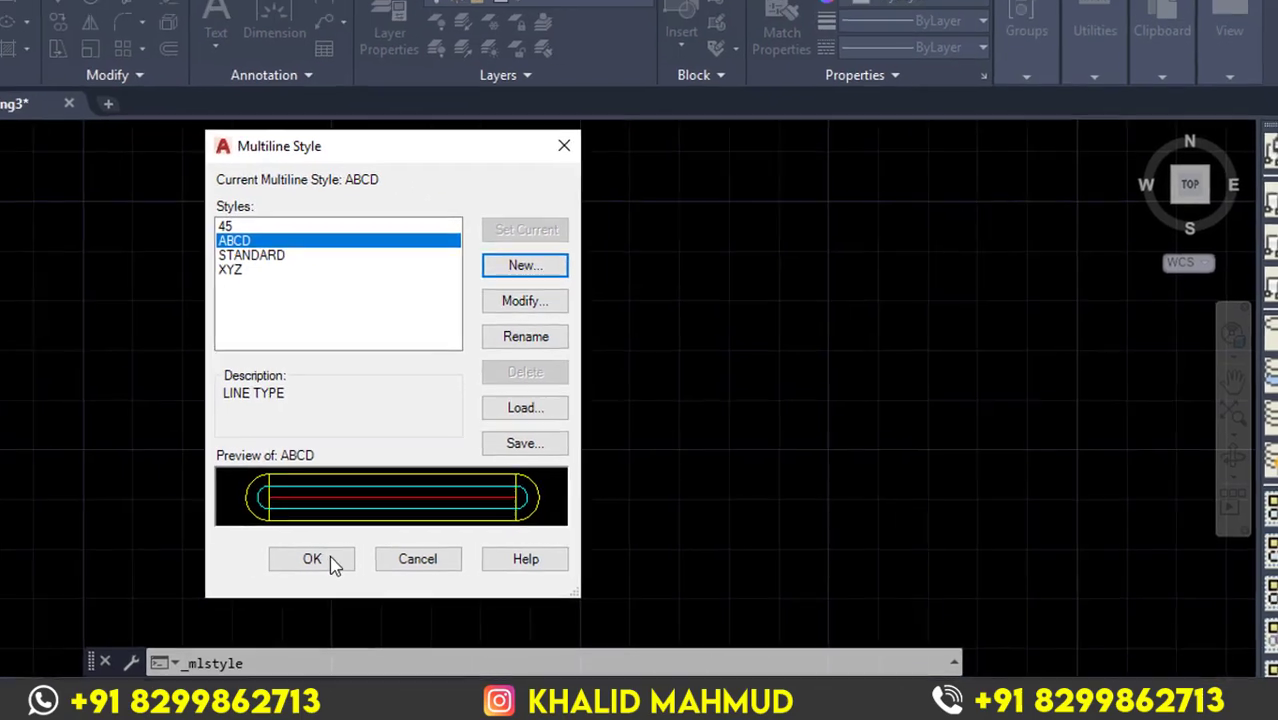
pyautogui.click(265, 560)
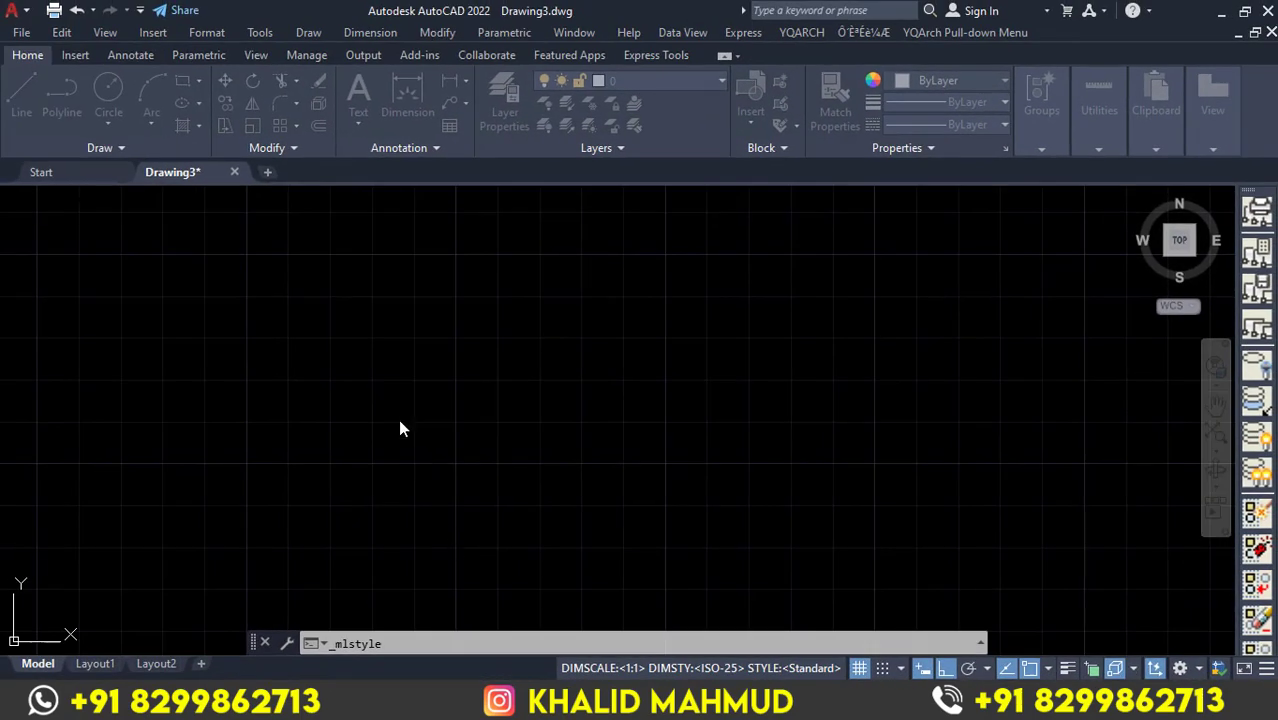
# Start an ML multiline on the left, running right, down the right side, then back left.
pyautogui.click(399, 428)
pyautogui.click(450, 374)
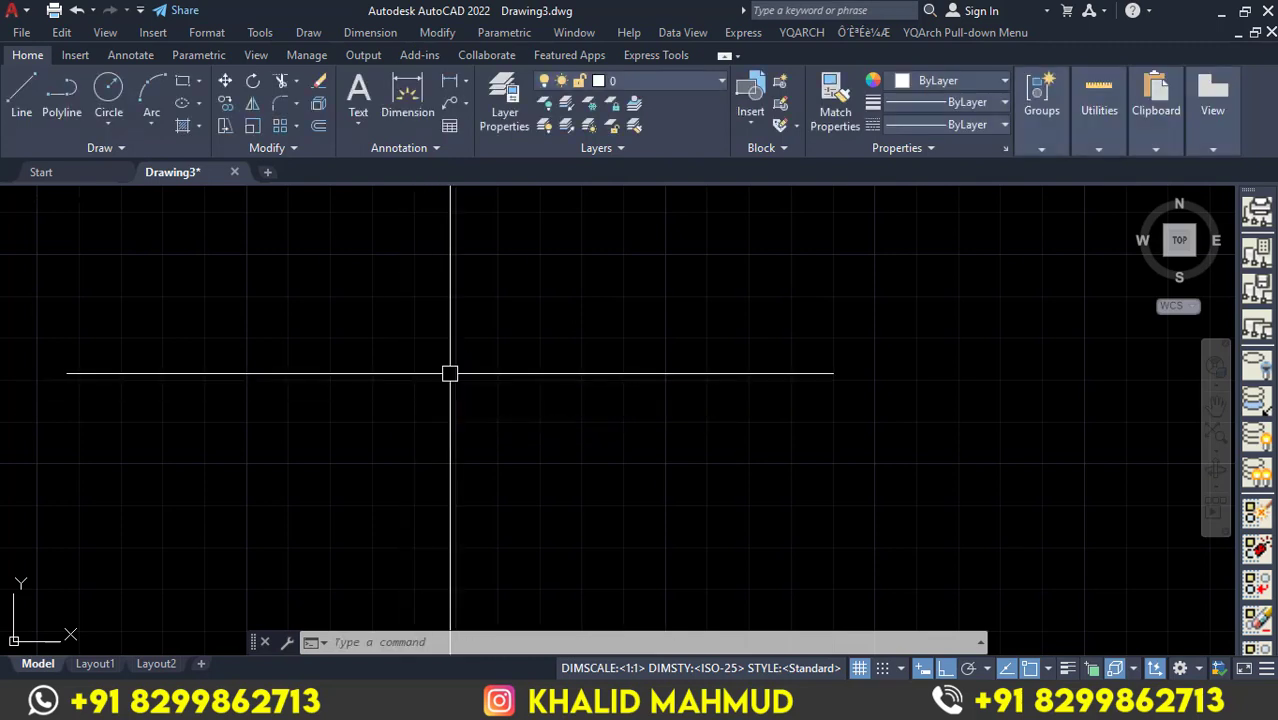
pyautogui.write('ML')
pyautogui.press('Return')
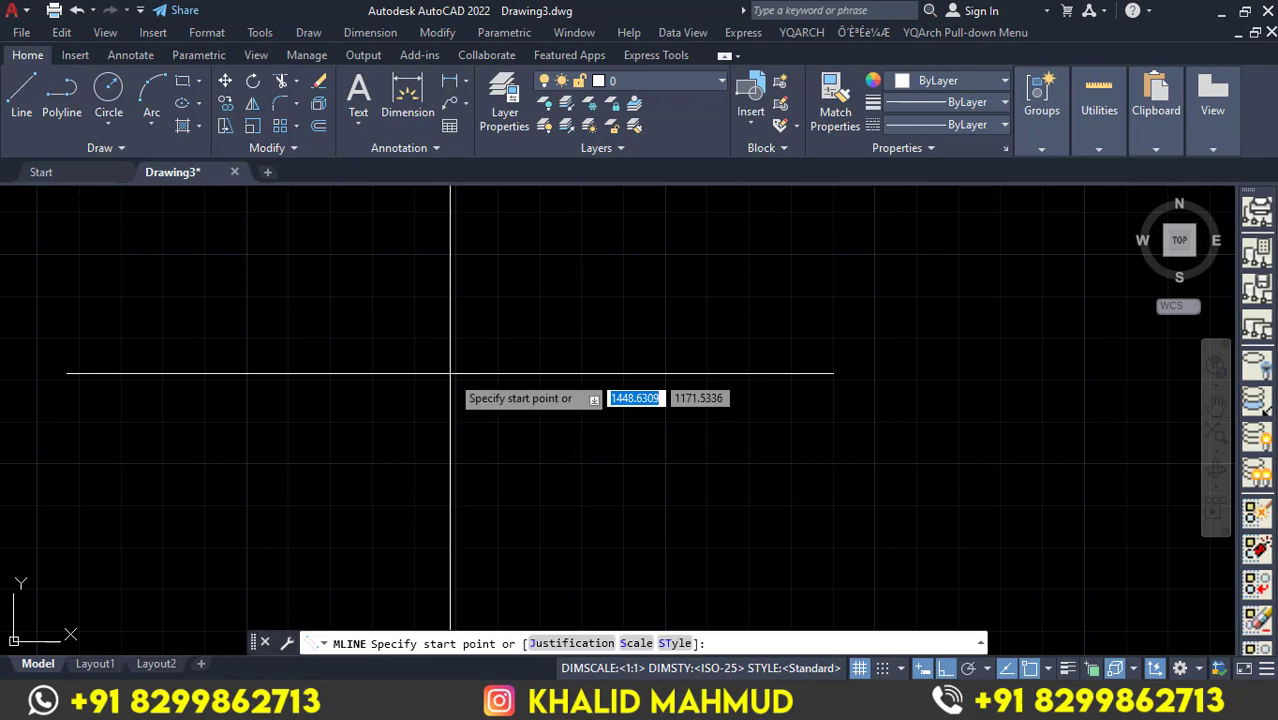
pyautogui.click(227, 347)
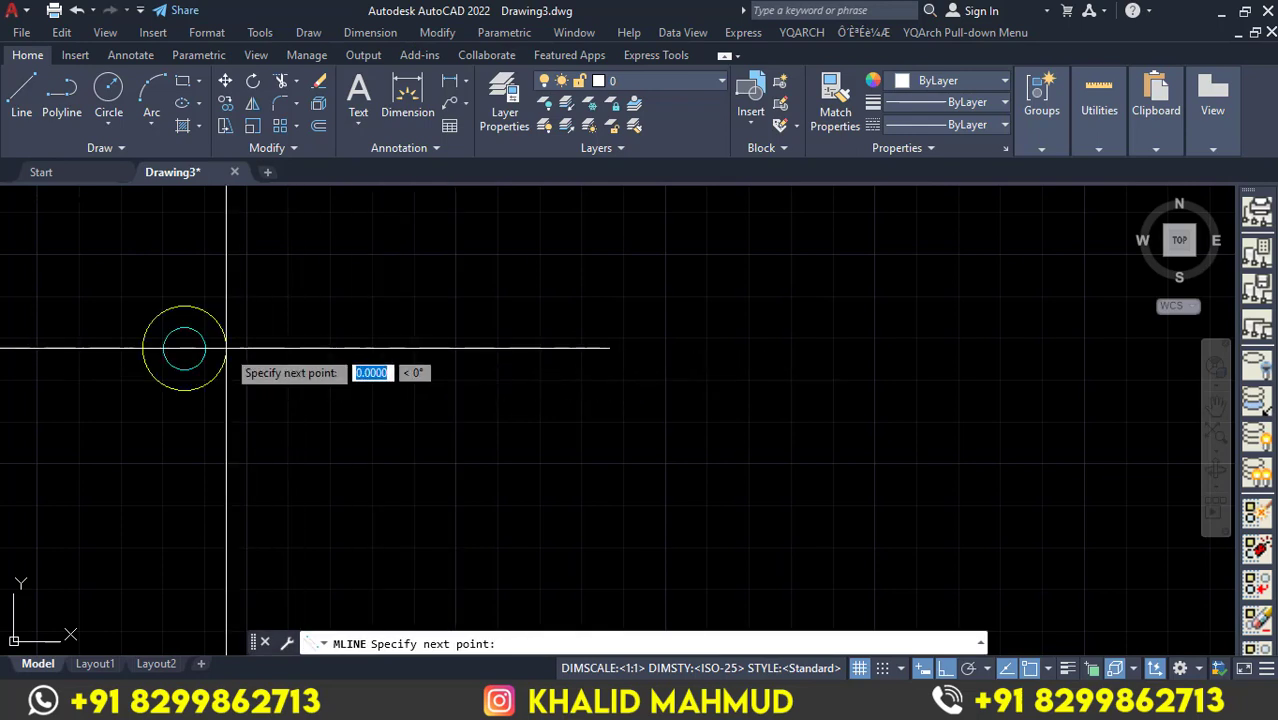
pyautogui.click(818, 384)
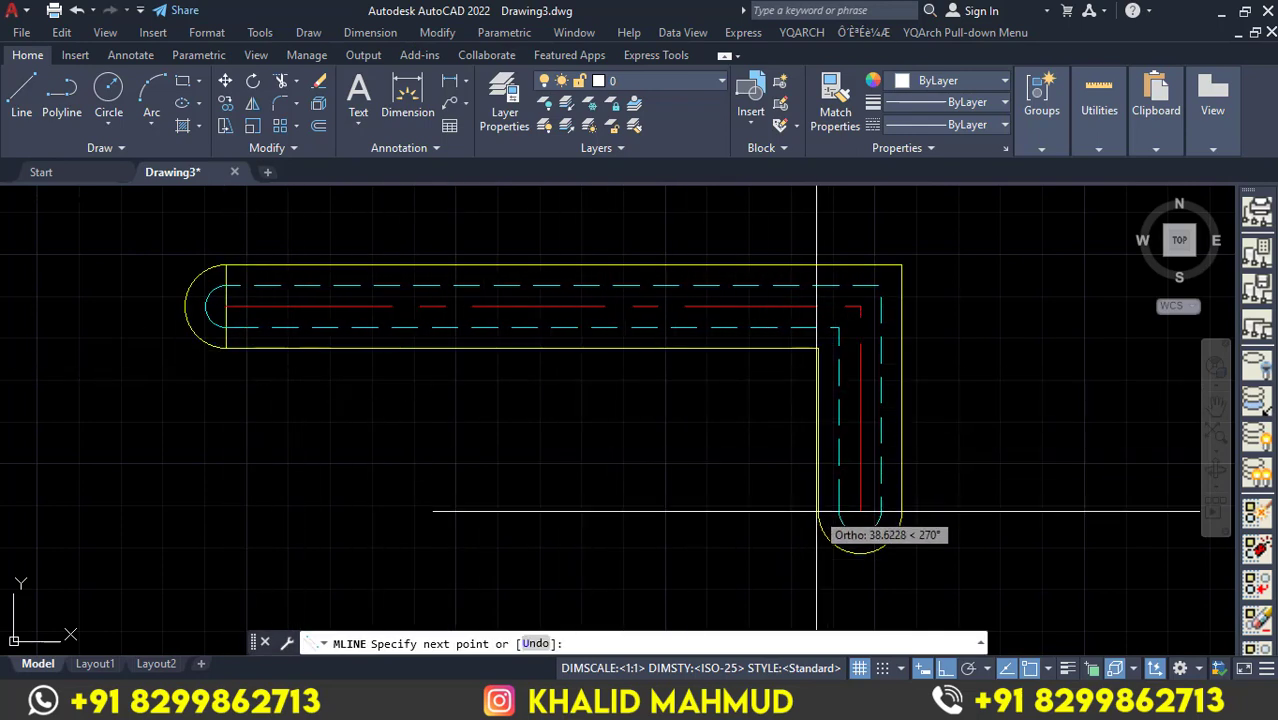
pyautogui.click(816, 545)
pyautogui.click(490, 545)
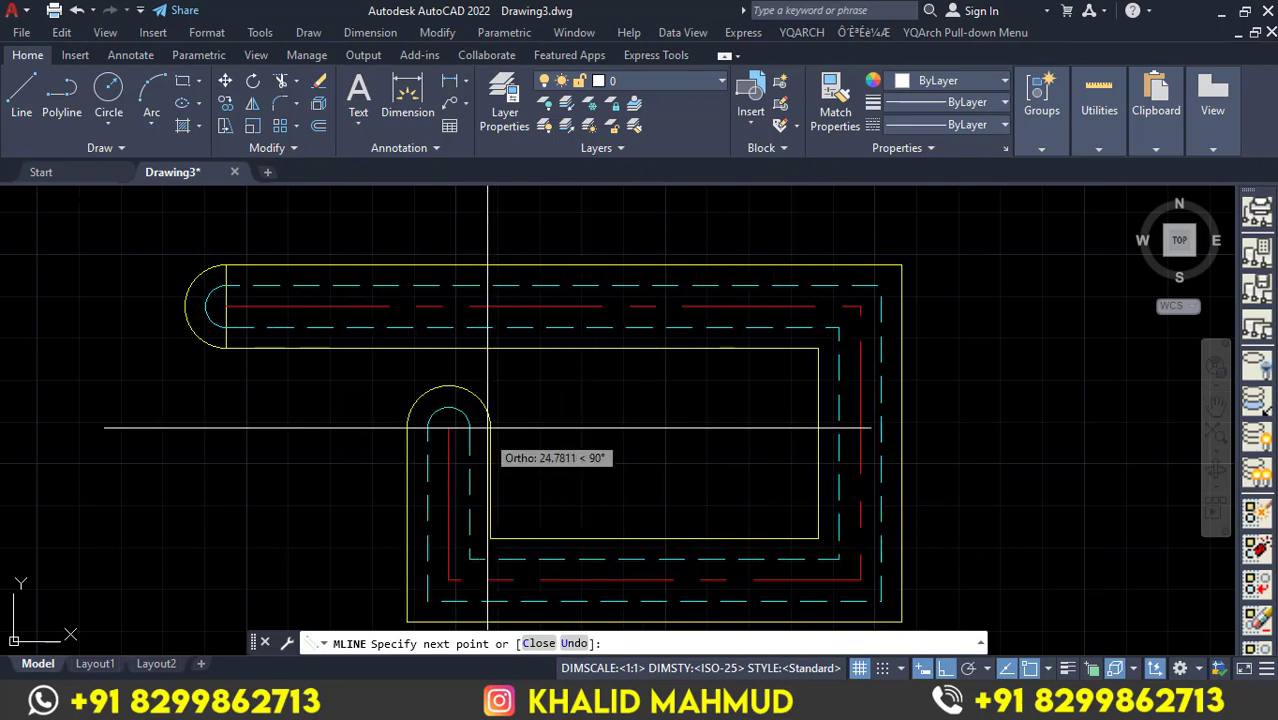
# Continue the zigzag up and to the far left, then end it at the final left endpoint.
pyautogui.click(490, 420)
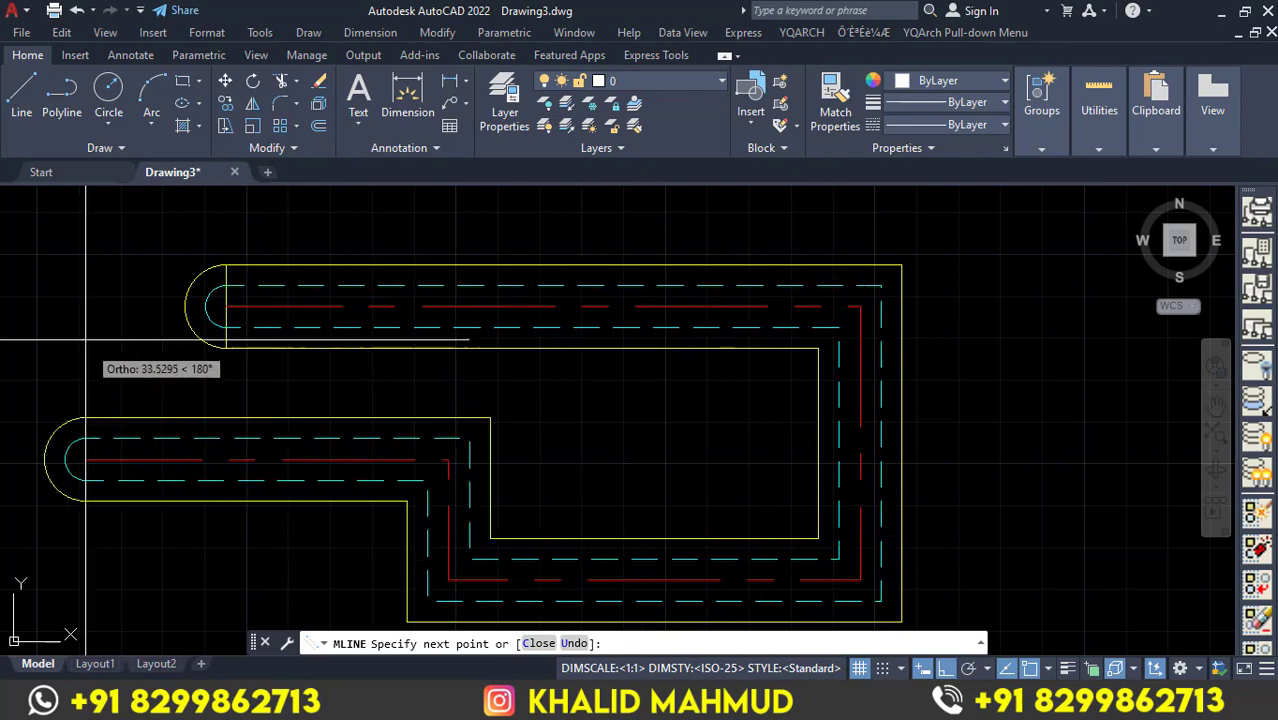
pyautogui.click(228, 420)
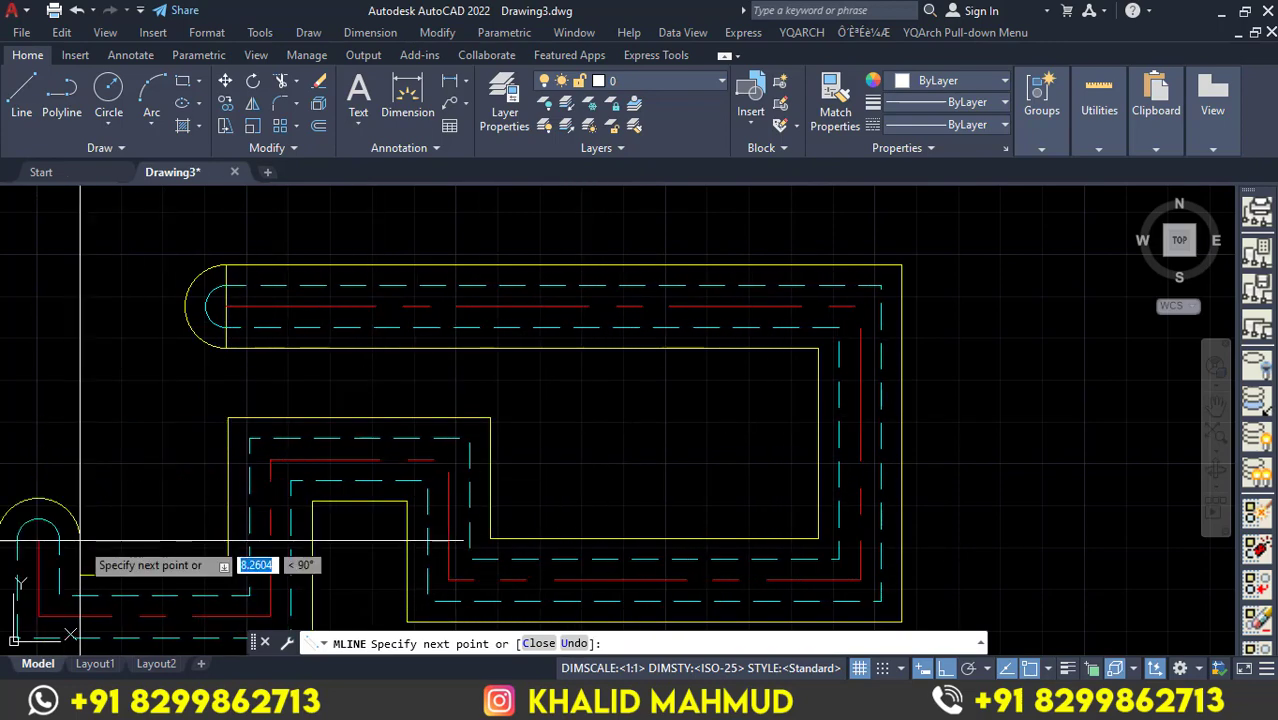
pyautogui.moveTo(115, 530); pyautogui.dragTo(117, 353, button='middle')
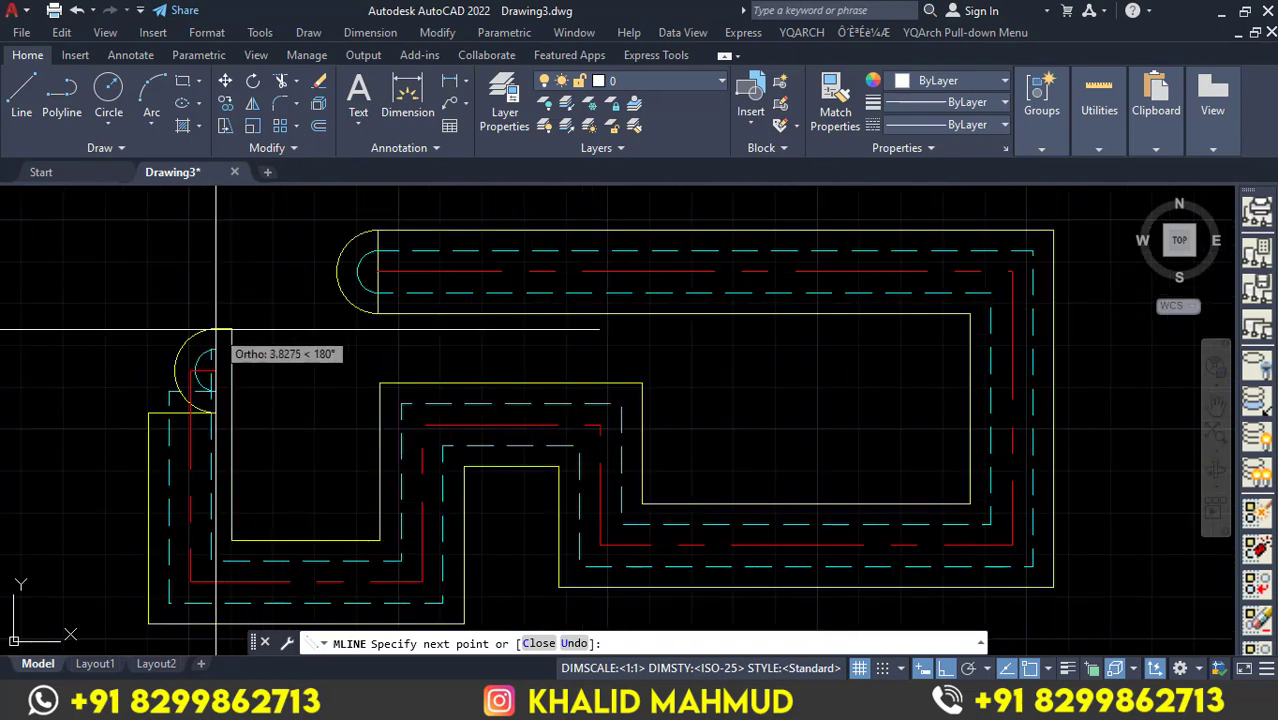
pyautogui.click(222, 320)
pyautogui.press('Return')
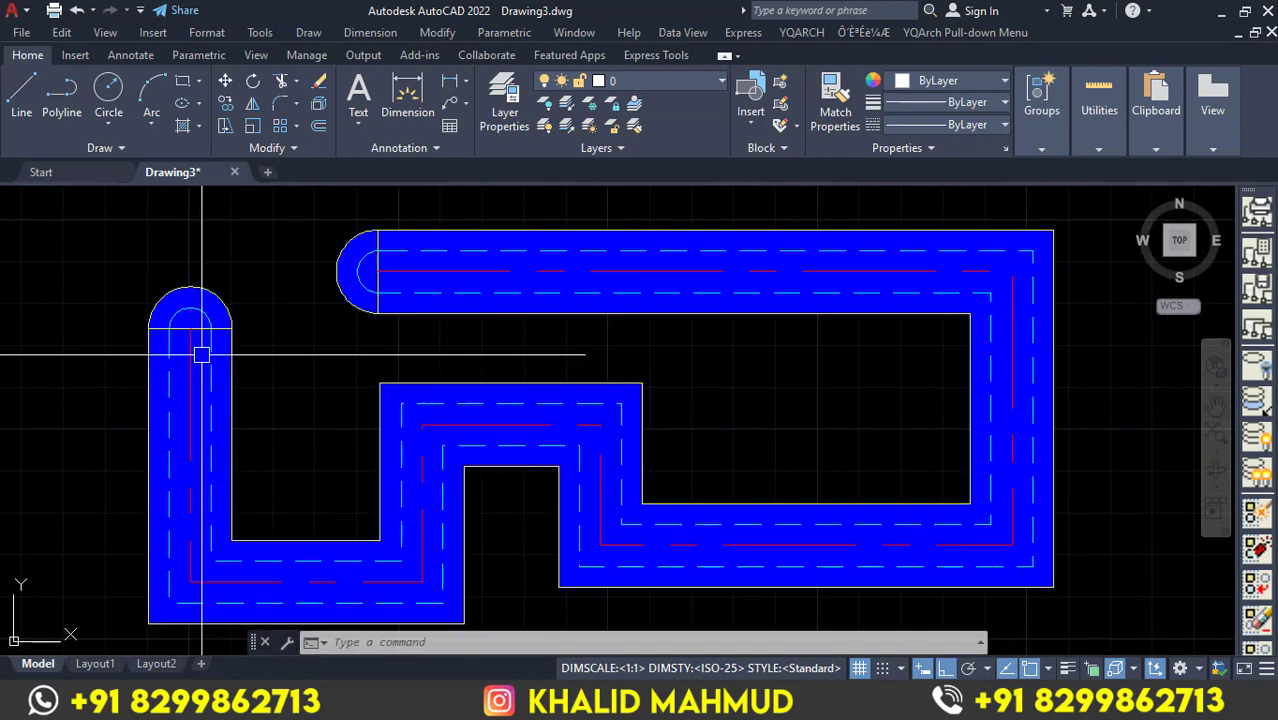
pyautogui.moveTo(665, 499); pyautogui.dragTo(667, 492, button='middle')
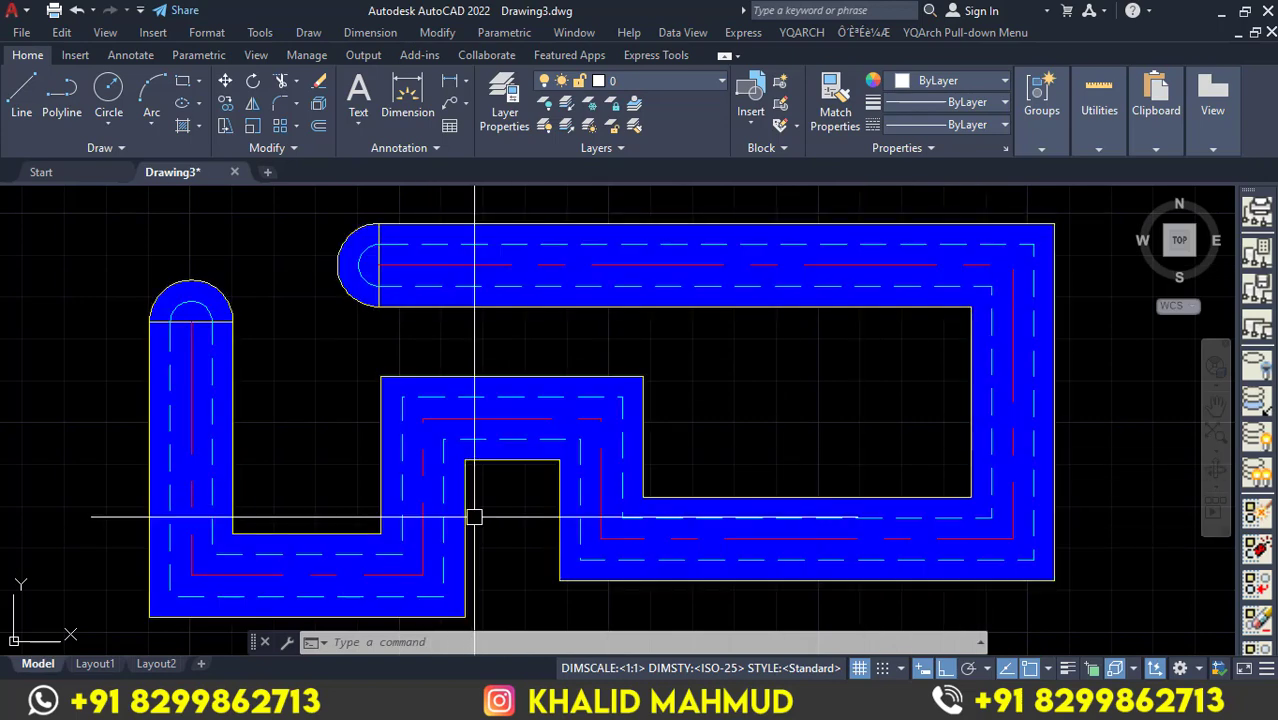
# Open MLSTYLE and review the ABCD style, noting Modify, Rename and Delete are greyed out.
pyautogui.write('ML')
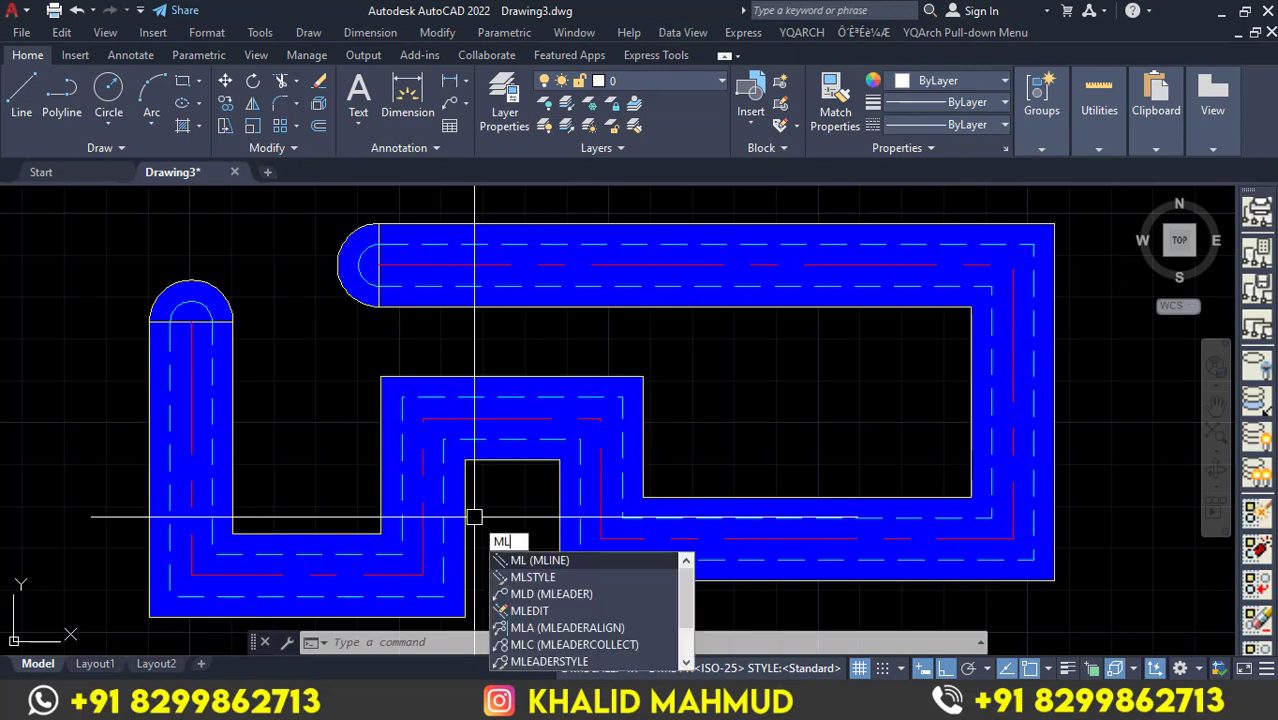
pyautogui.write('STY')
pyautogui.press('Return')
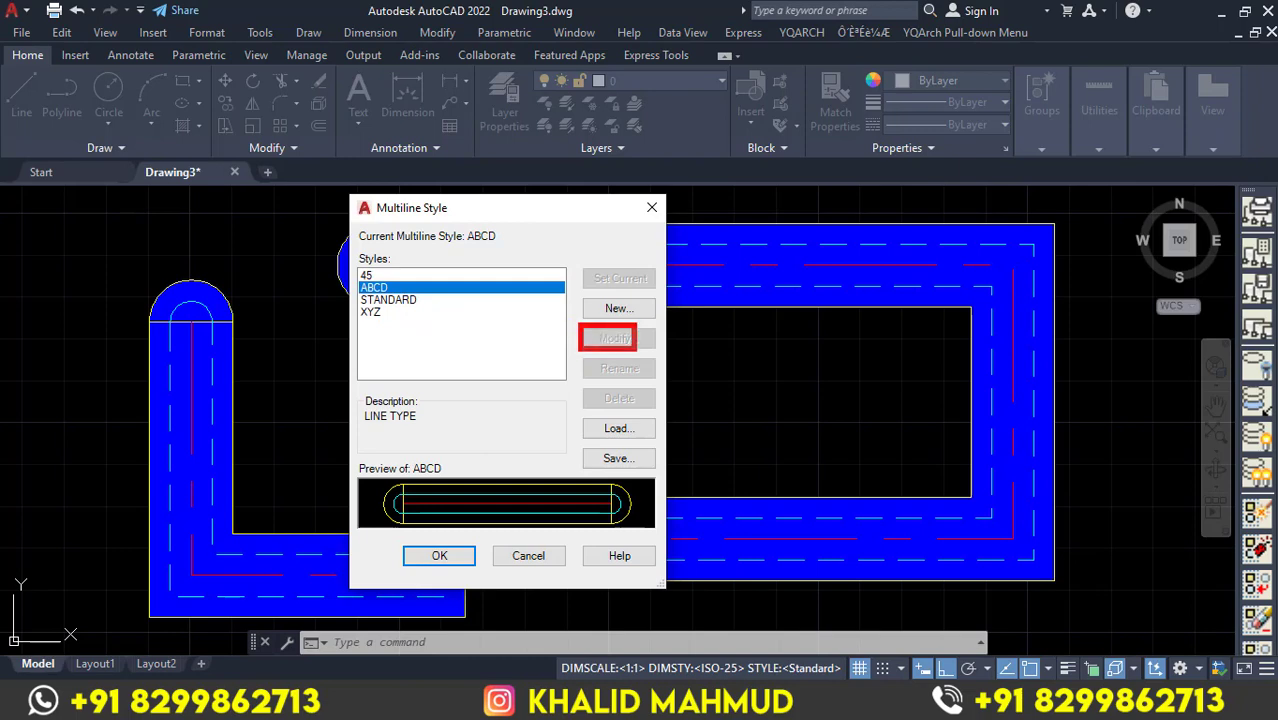
pyautogui.moveTo(580, 325); pyautogui.dragTo(656, 352)
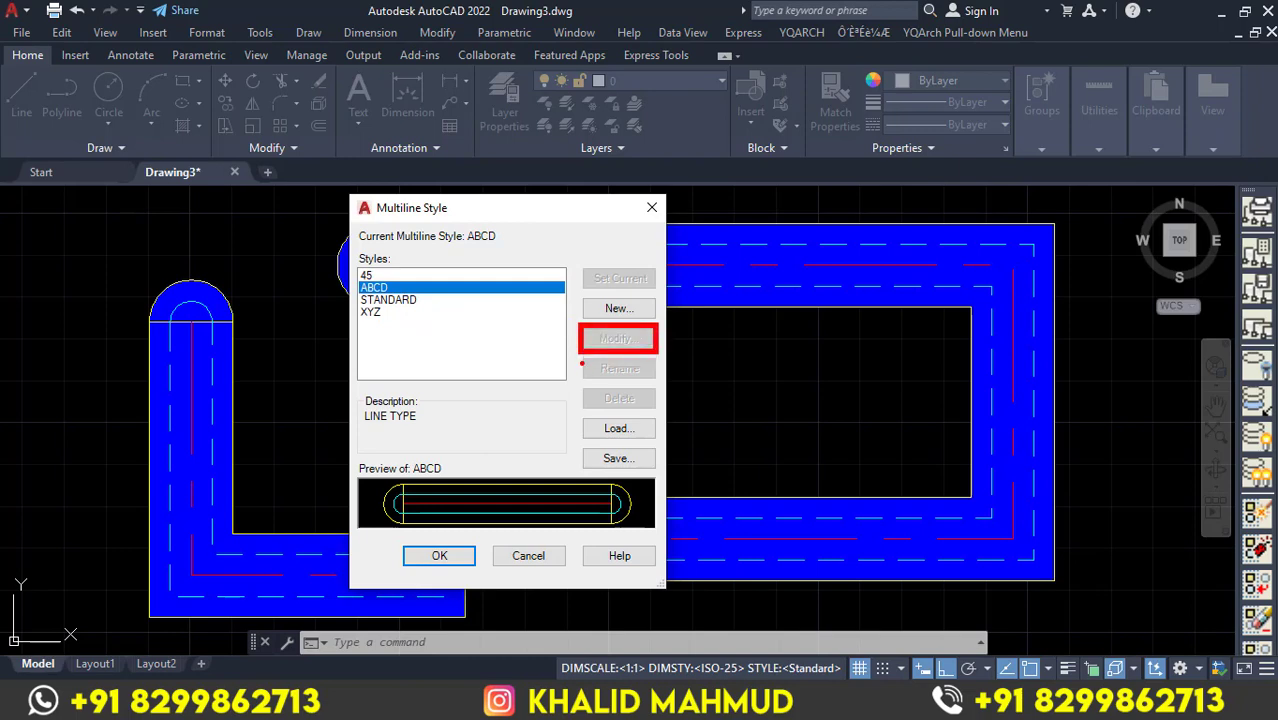
pyautogui.moveTo(579, 359); pyautogui.dragTo(659, 380)
pyautogui.moveTo(582, 387); pyautogui.dragTo(659, 409)
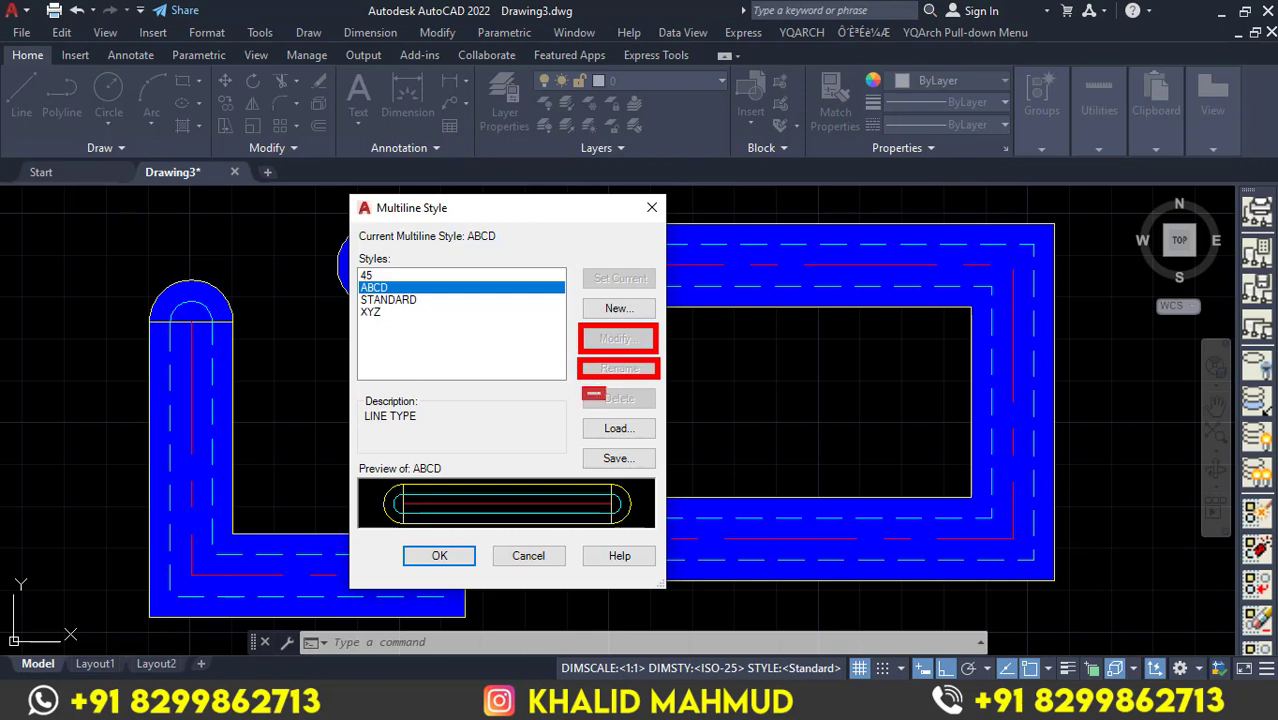
pyautogui.moveTo(581, 265)
pyautogui.mouseDown()
pyautogui.moveTo(656, 294)
pyautogui.moveTo(627, 244)
pyautogui.mouseUp()
pyautogui.moveTo(620, 334); pyautogui.dragTo(686, 369)
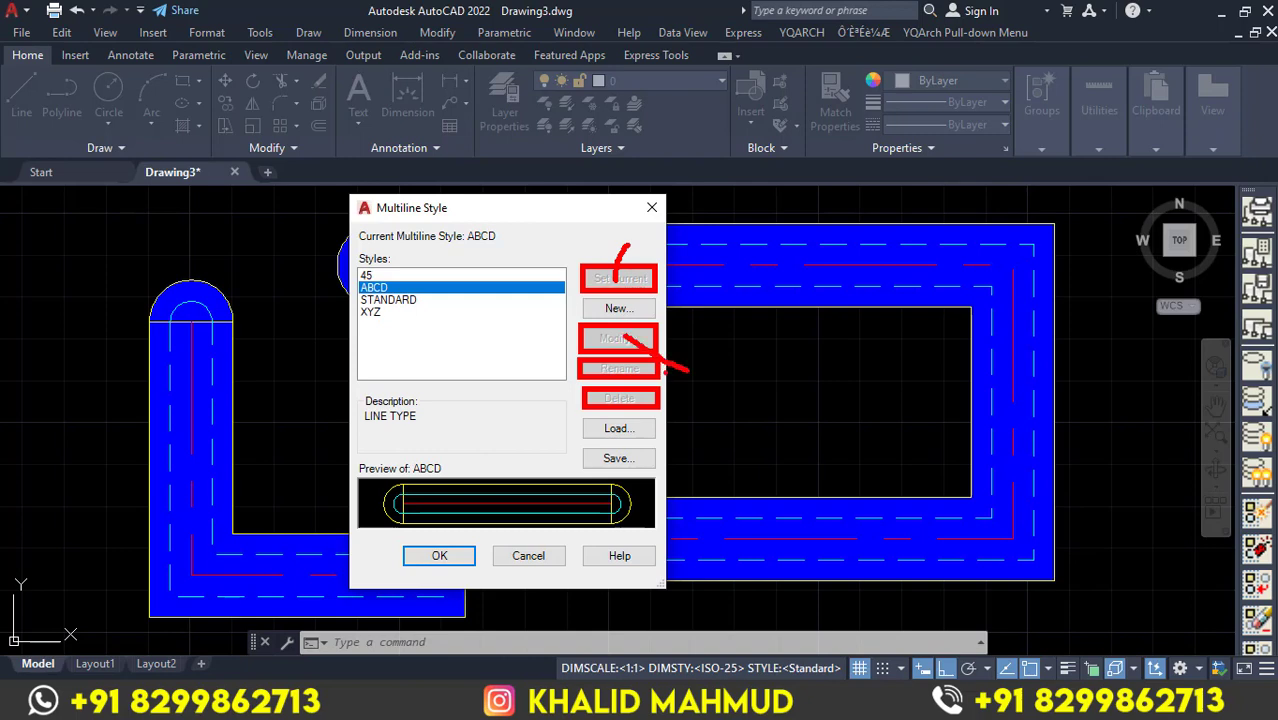
pyautogui.press('Escape')
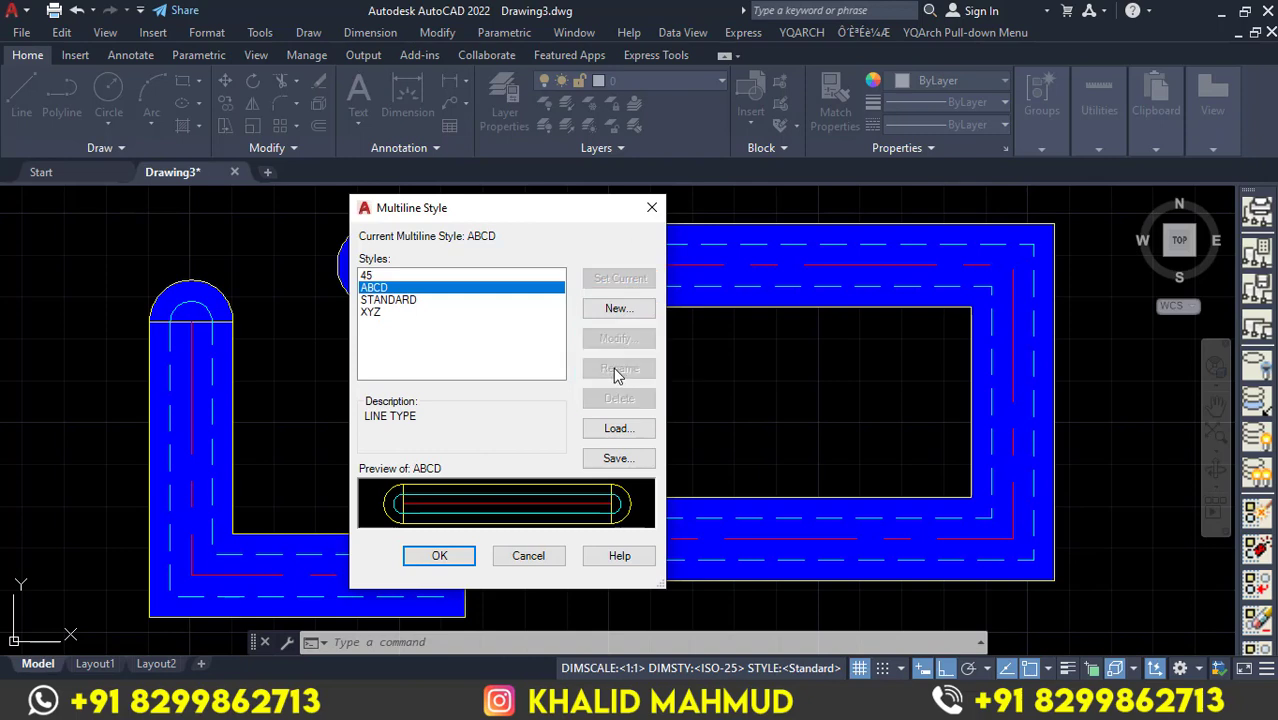
# Close the style dialog and delete the blue-filled zigzag multiline.
pyautogui.press('Escape')
pyautogui.click(676, 306)
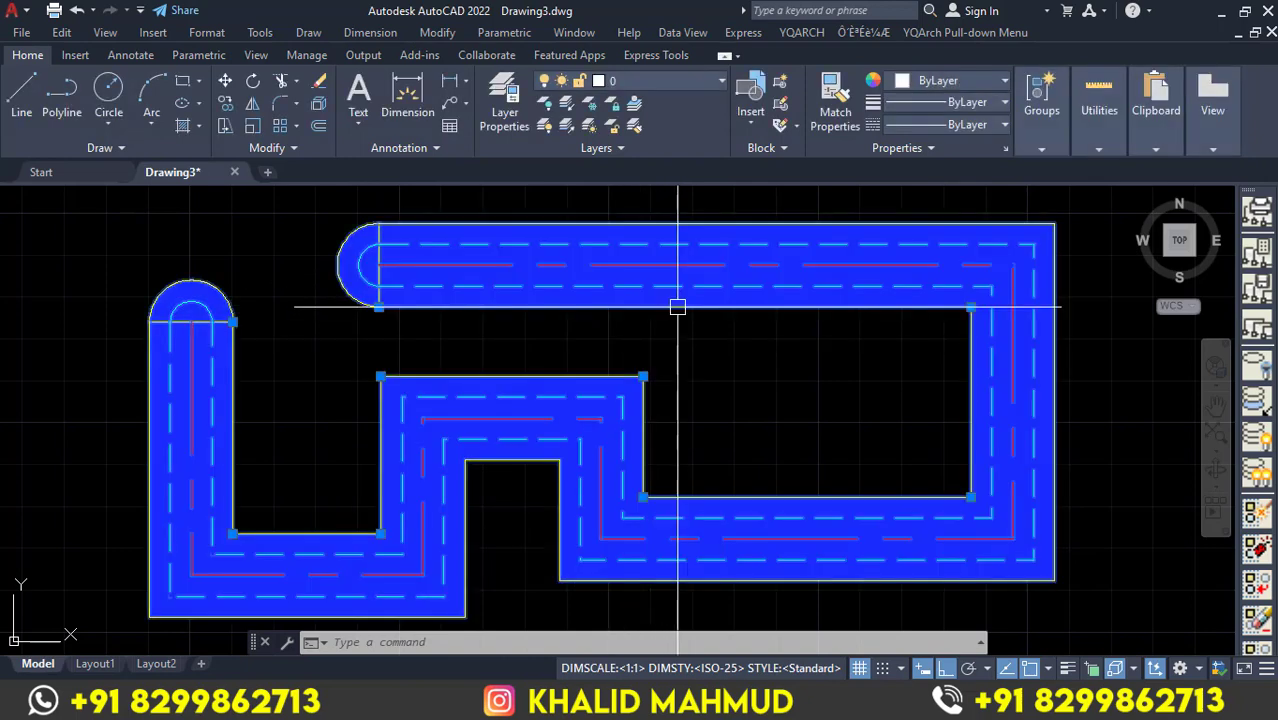
pyautogui.press('Delete')
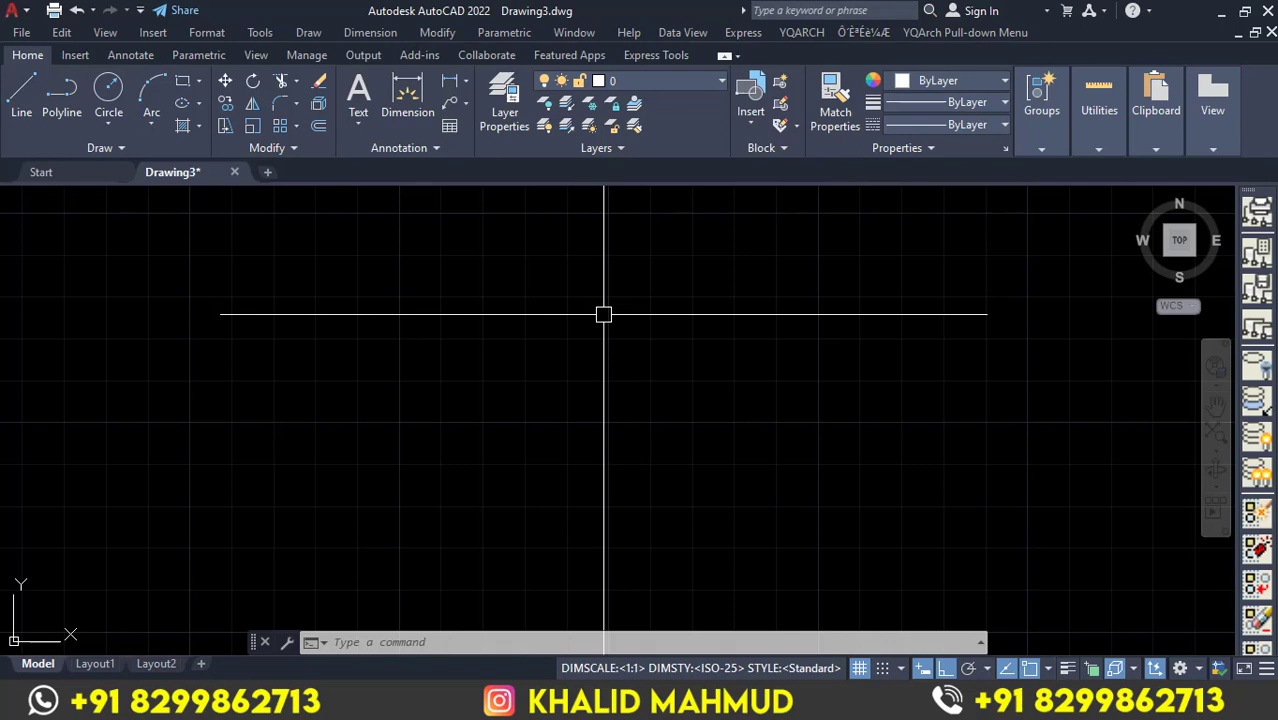
# Use MST to change the ABCD style's fill colour from Blue to None and close both dialogs.
pyautogui.write('M')
pyautogui.write('ST')
pyautogui.press('Return')
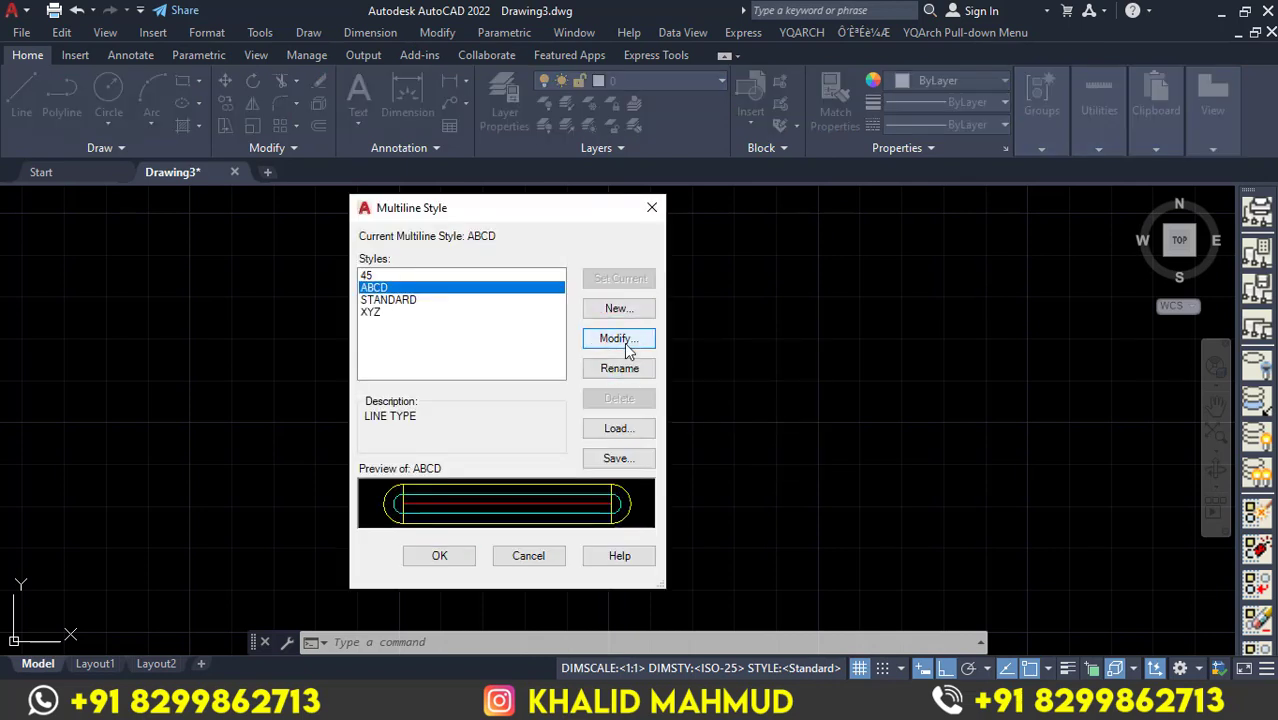
pyautogui.click(626, 345)
pyautogui.click(869, 427)
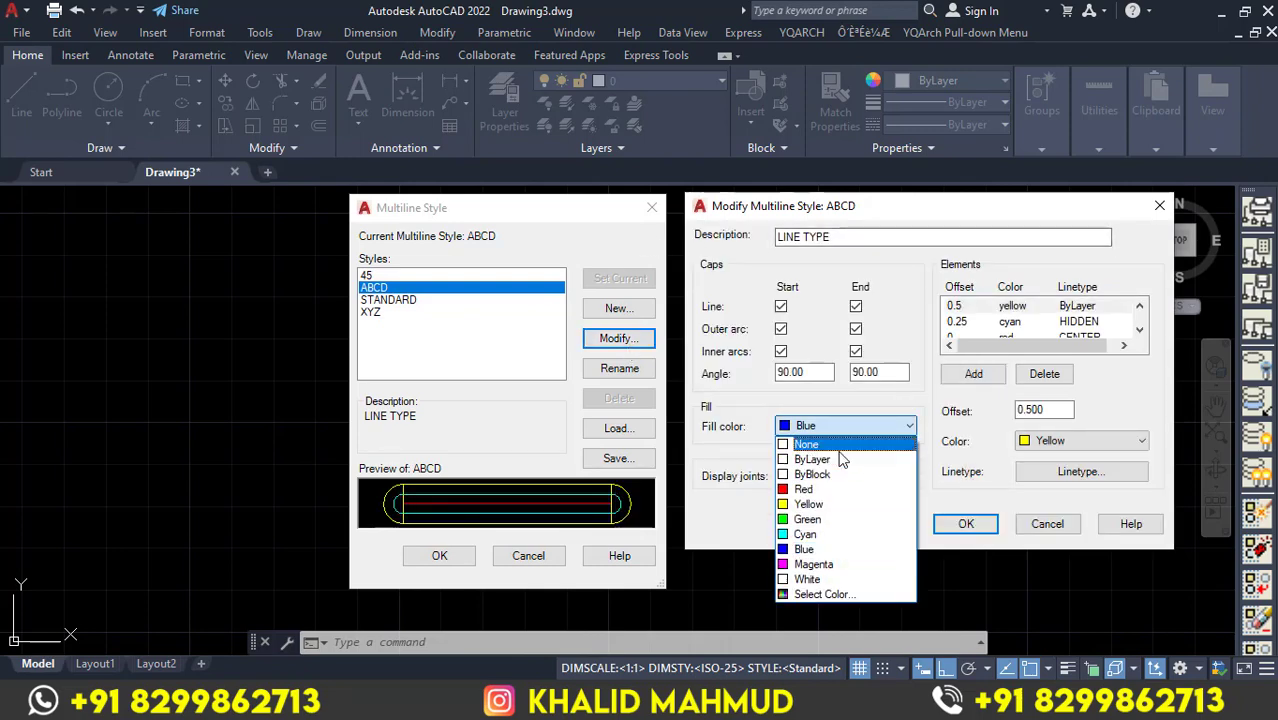
pyautogui.click(837, 446)
pyautogui.click(962, 527)
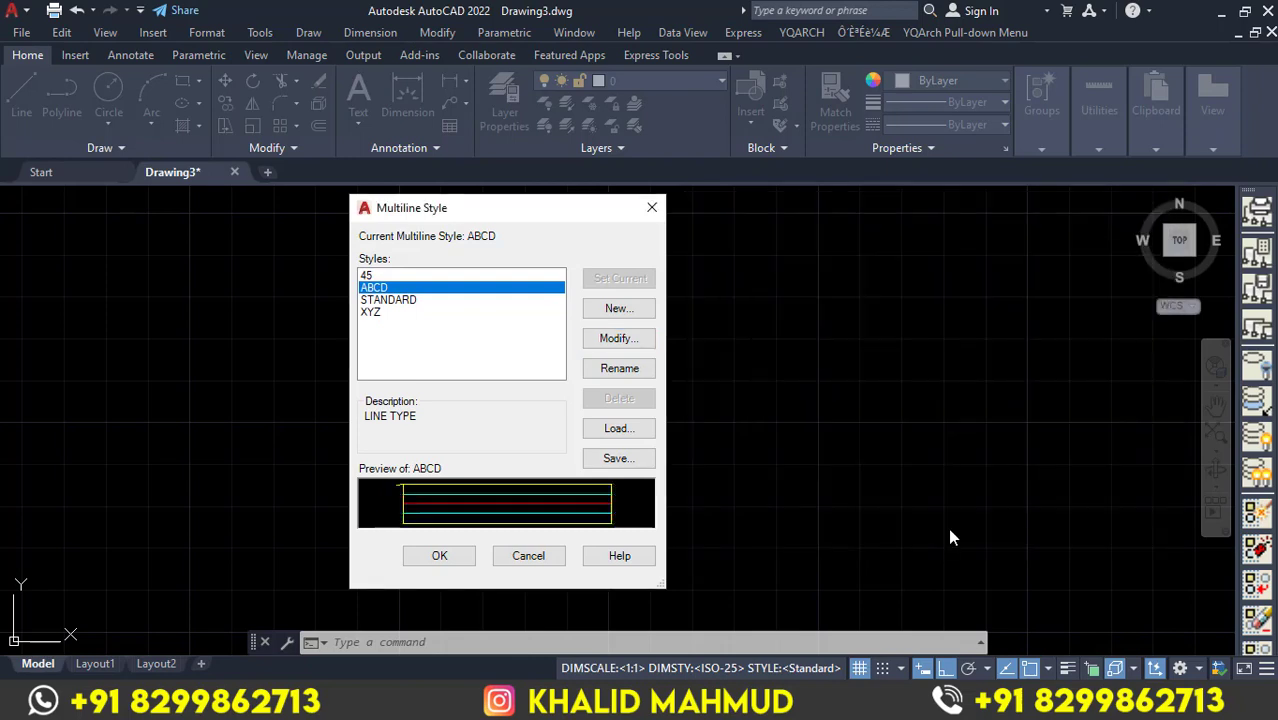
pyautogui.click(447, 555)
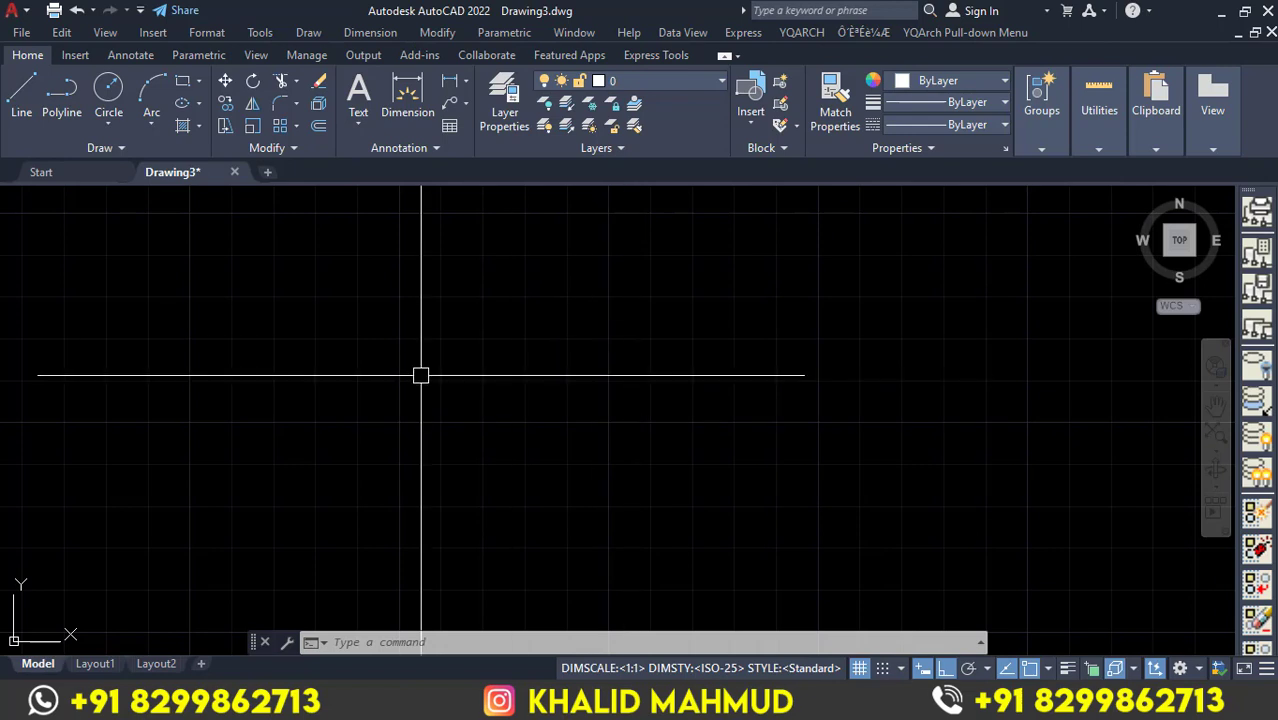
pyautogui.write('ML')
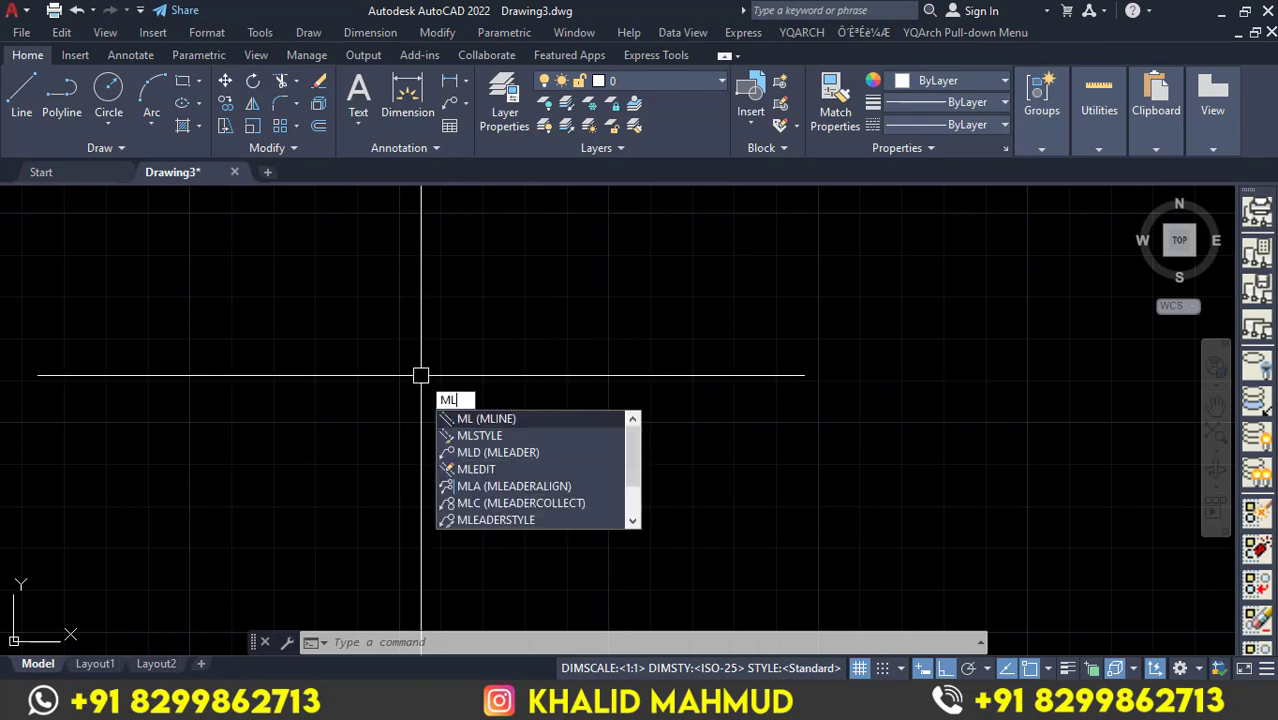
pyautogui.press('Return')
pyautogui.click(165, 256)
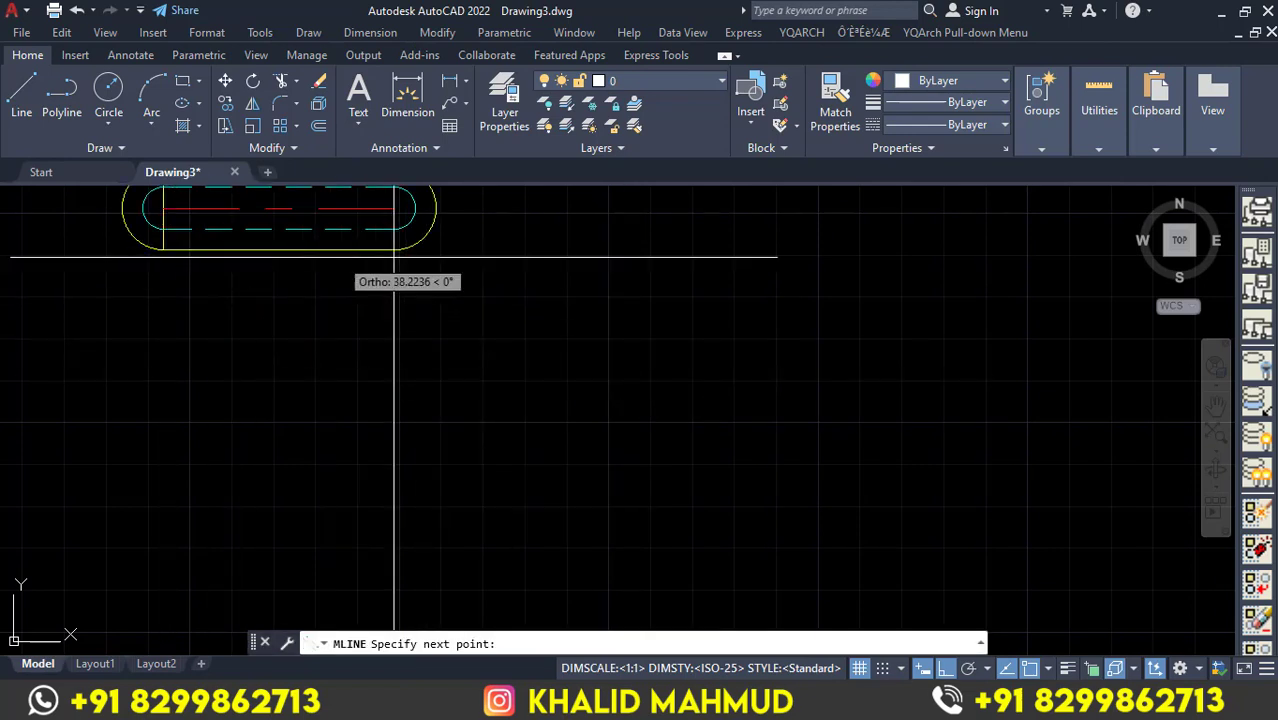
pyautogui.click(838, 256)
pyautogui.click(812, 507)
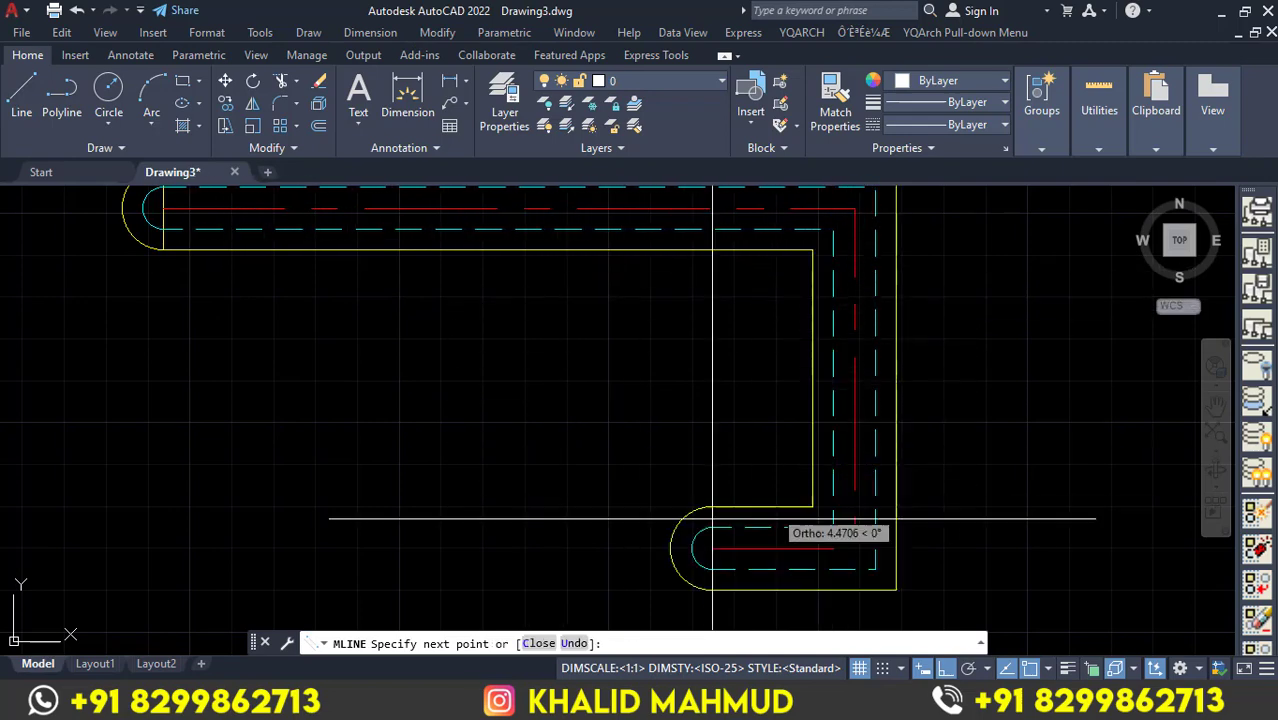
pyautogui.click(590, 507)
pyautogui.click(590, 373)
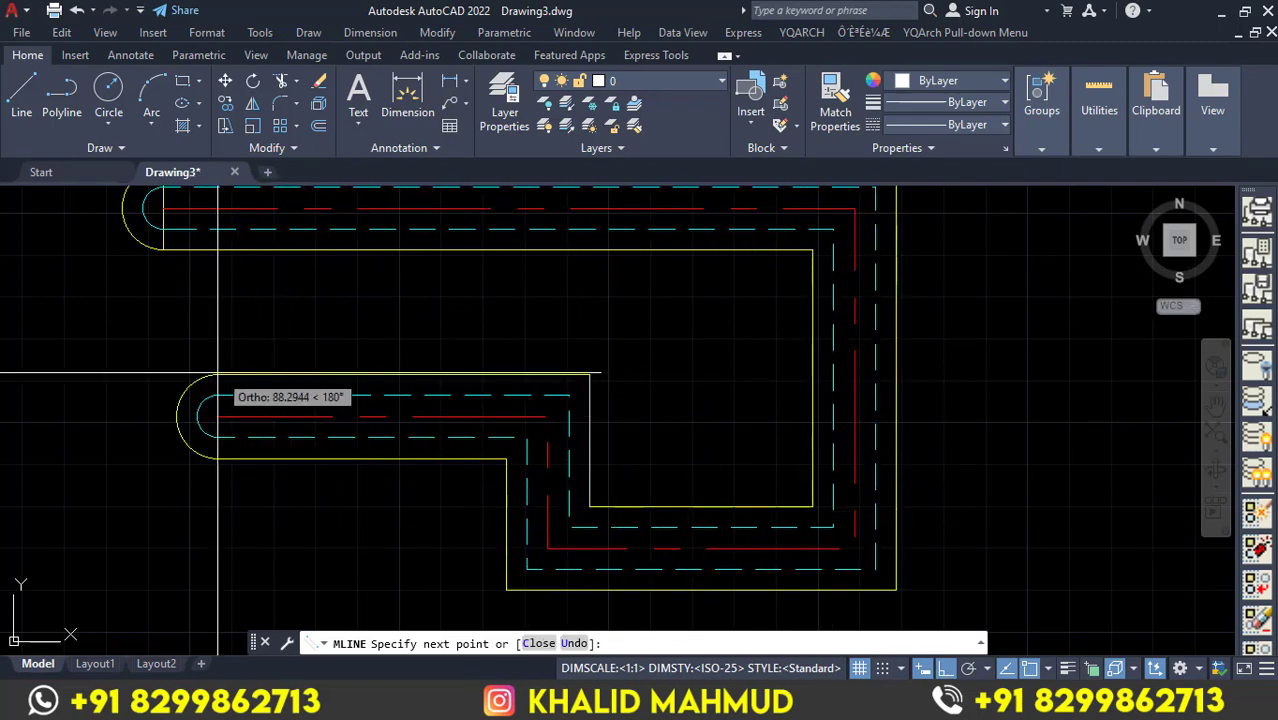
pyautogui.click(218, 373)
pyautogui.press('Return')
pyautogui.scroll(-2, 546, 414)
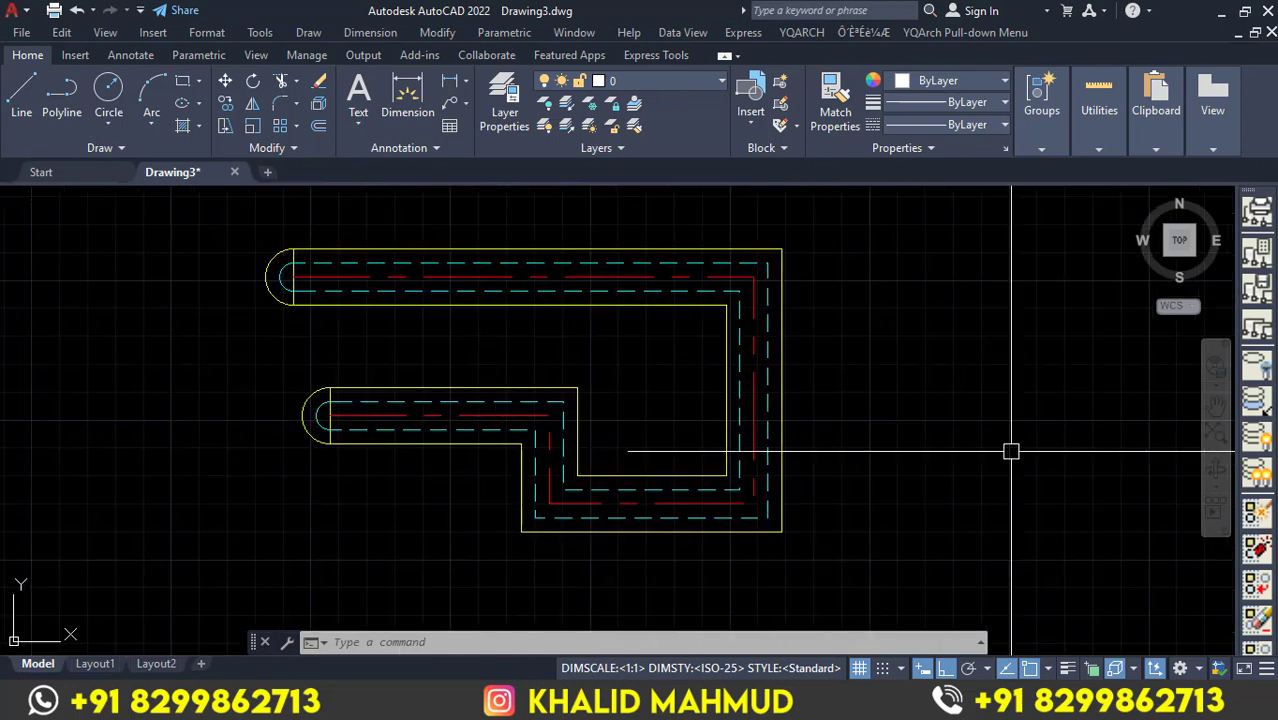
pyautogui.click(925, 515)
pyautogui.click(645, 403)
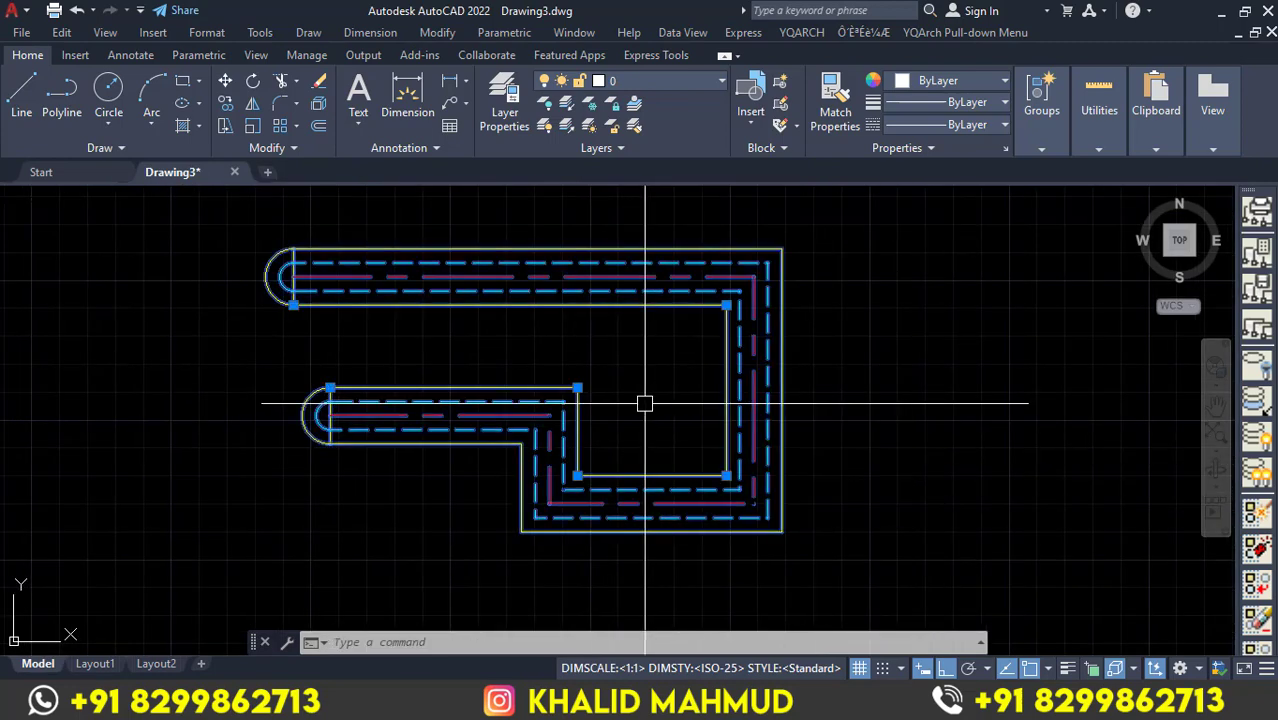
pyautogui.press('Delete')
pyautogui.write('MLS')
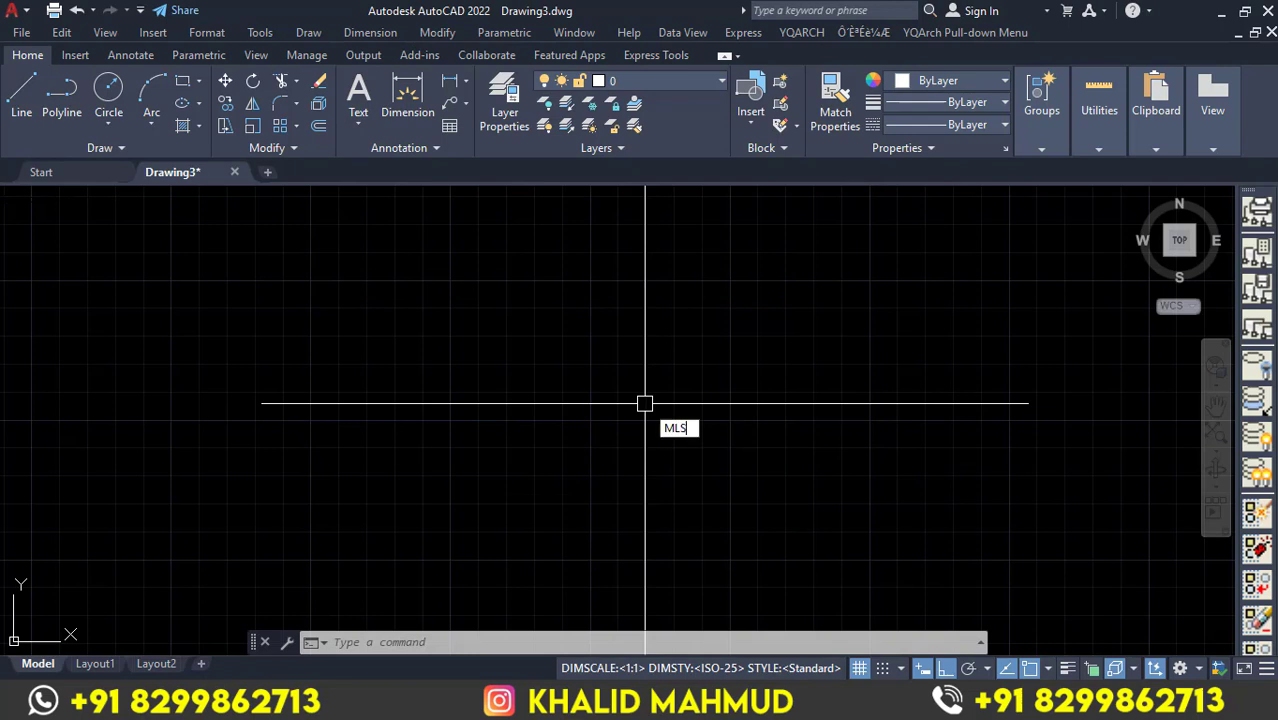
# Reopen Multiline Style, leave ABCD's name unchanged, and open the Save Multiline Style dialog.
pyautogui.press('Return')
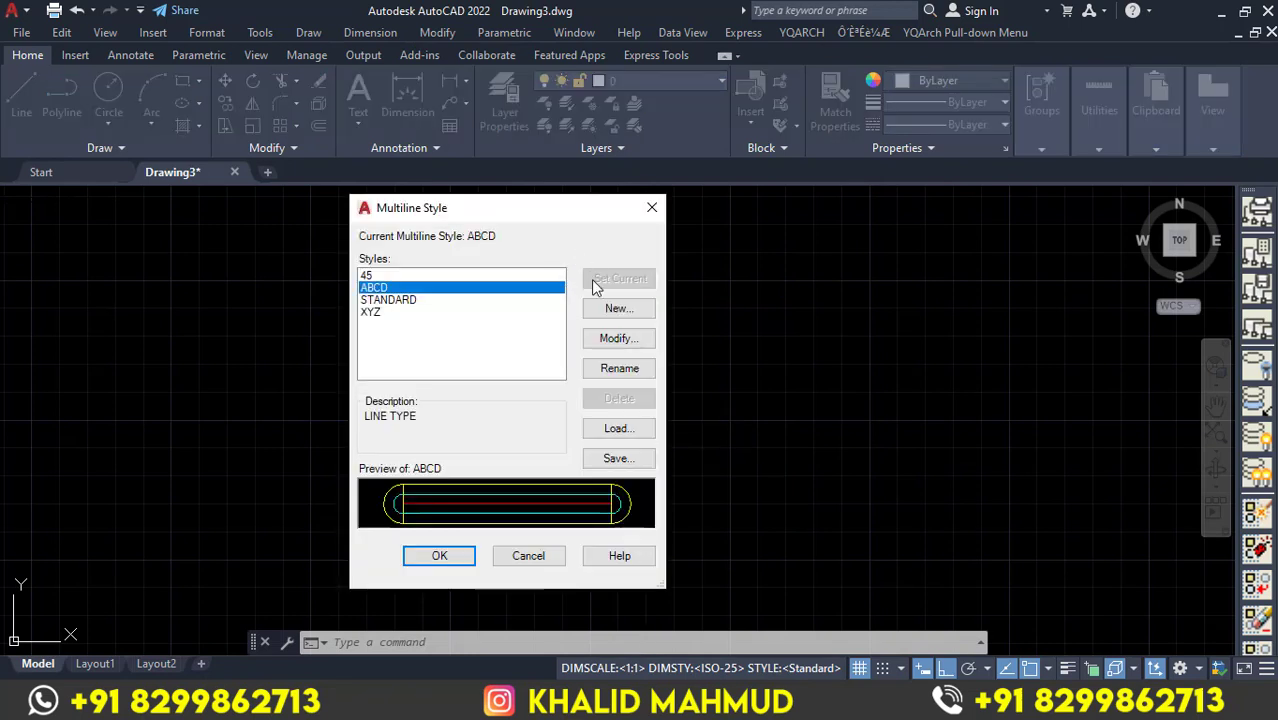
pyautogui.click(622, 369)
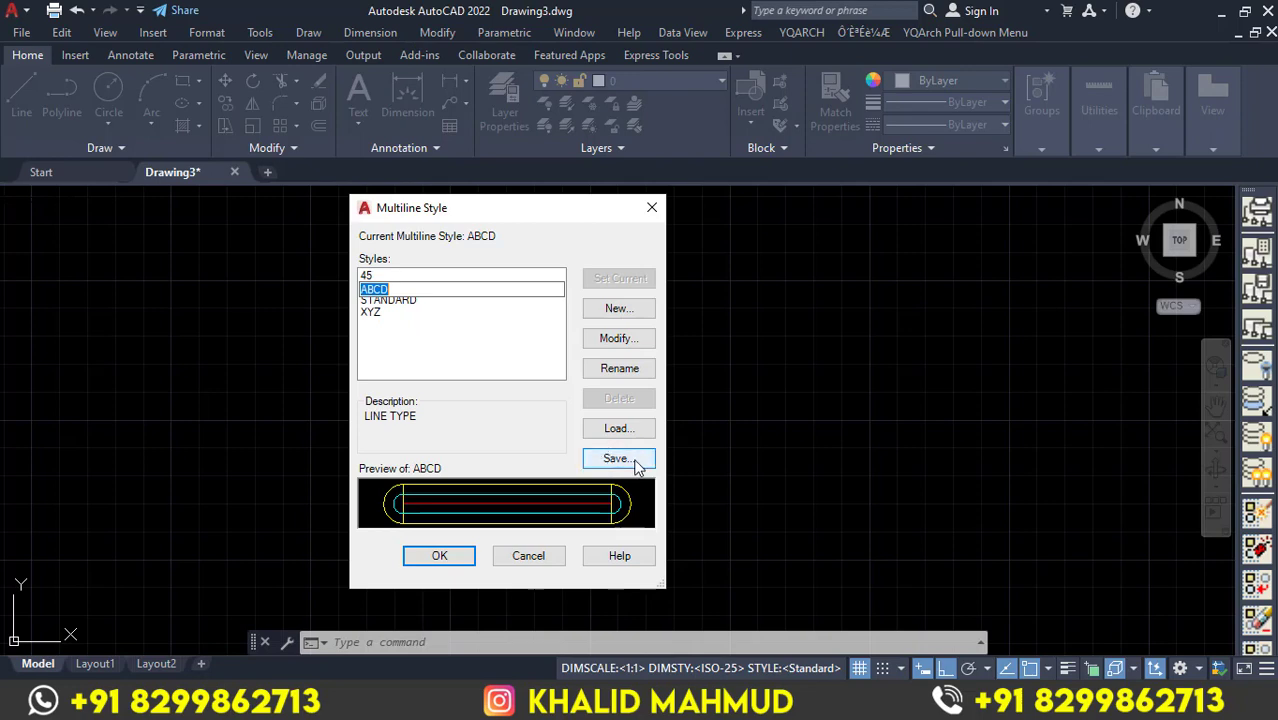
pyautogui.click(640, 463)
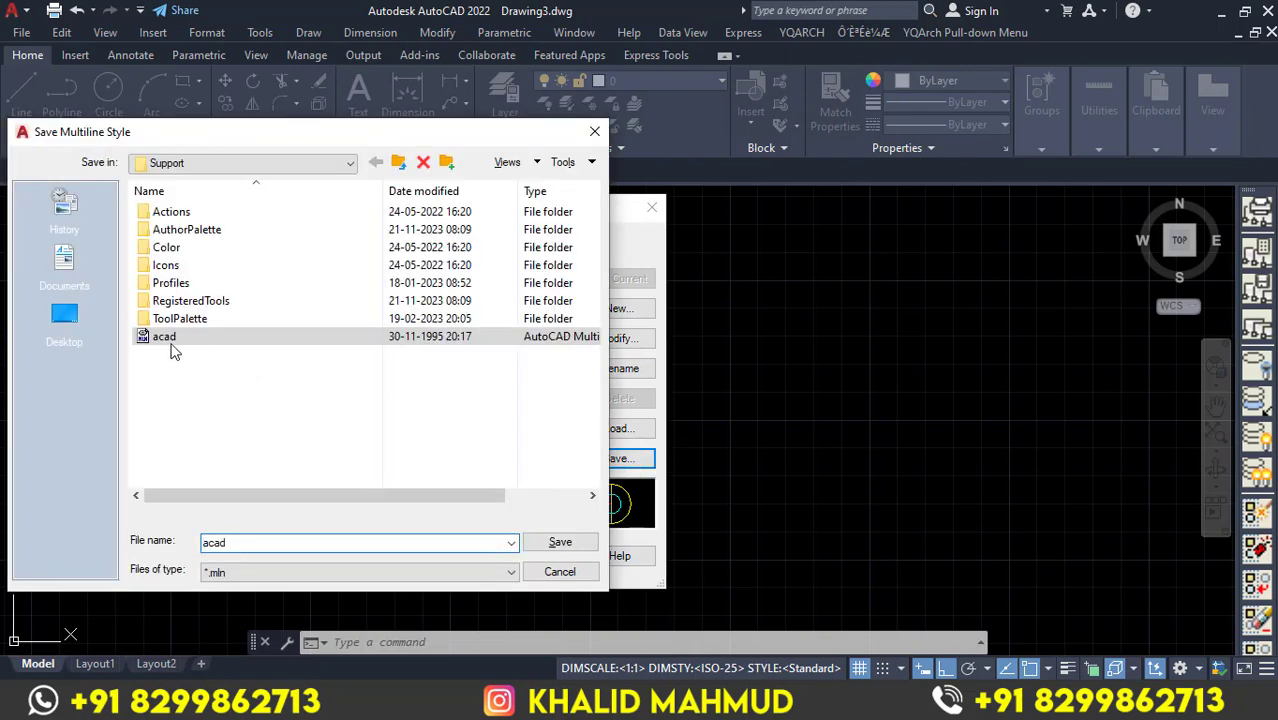
# Save the ABCD style to the Desktop as CADML LINE.mln and close Multiline Style.
pyautogui.click(64, 316)
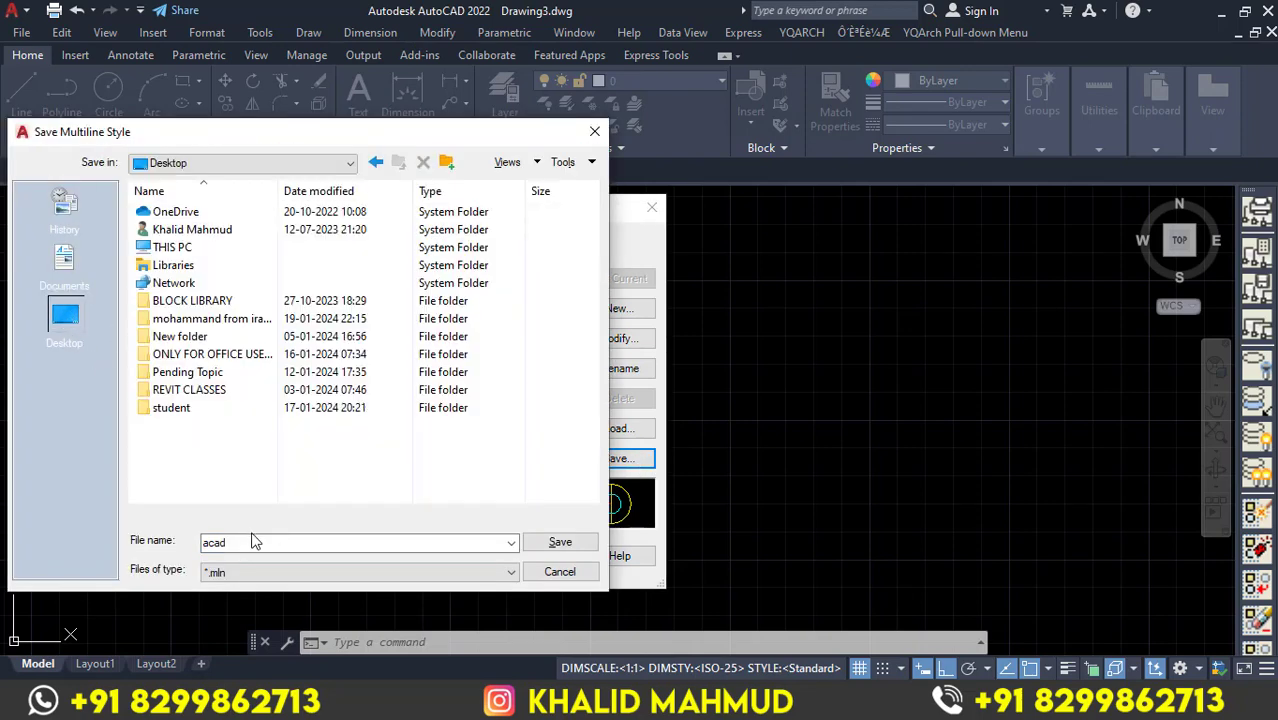
pyautogui.doubleClick(250, 542)
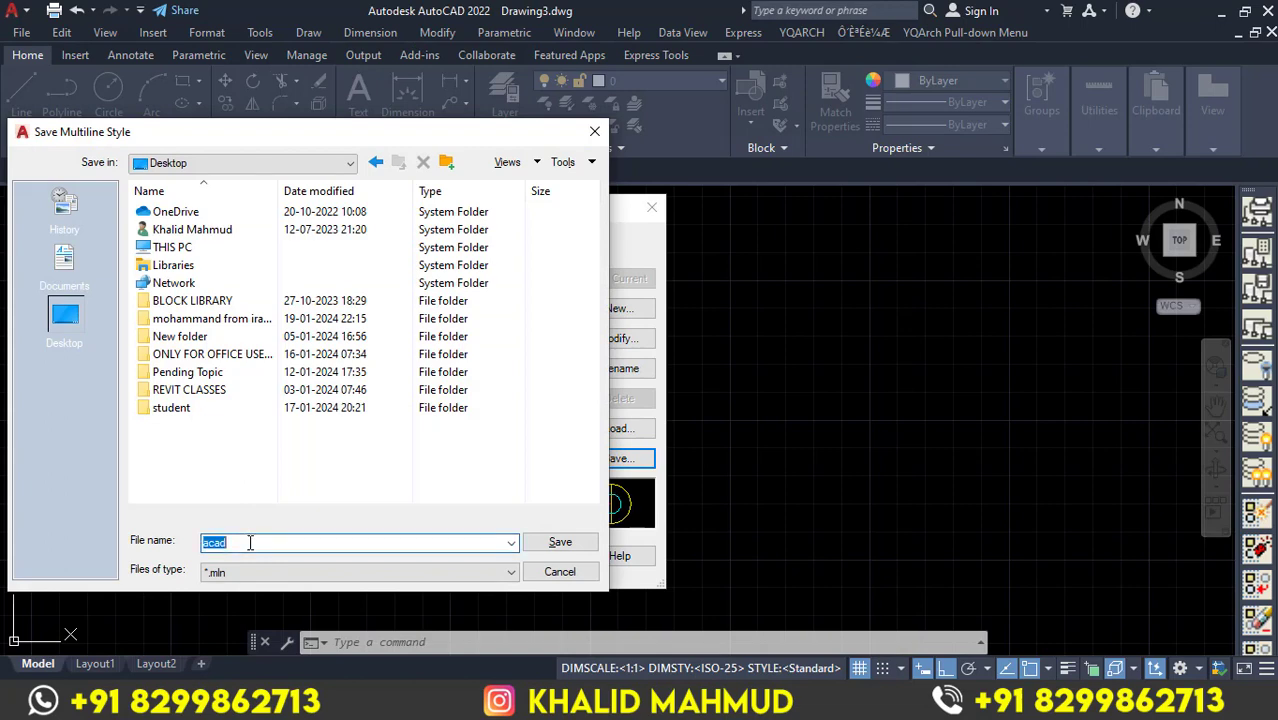
pyautogui.write('CADML LINE')
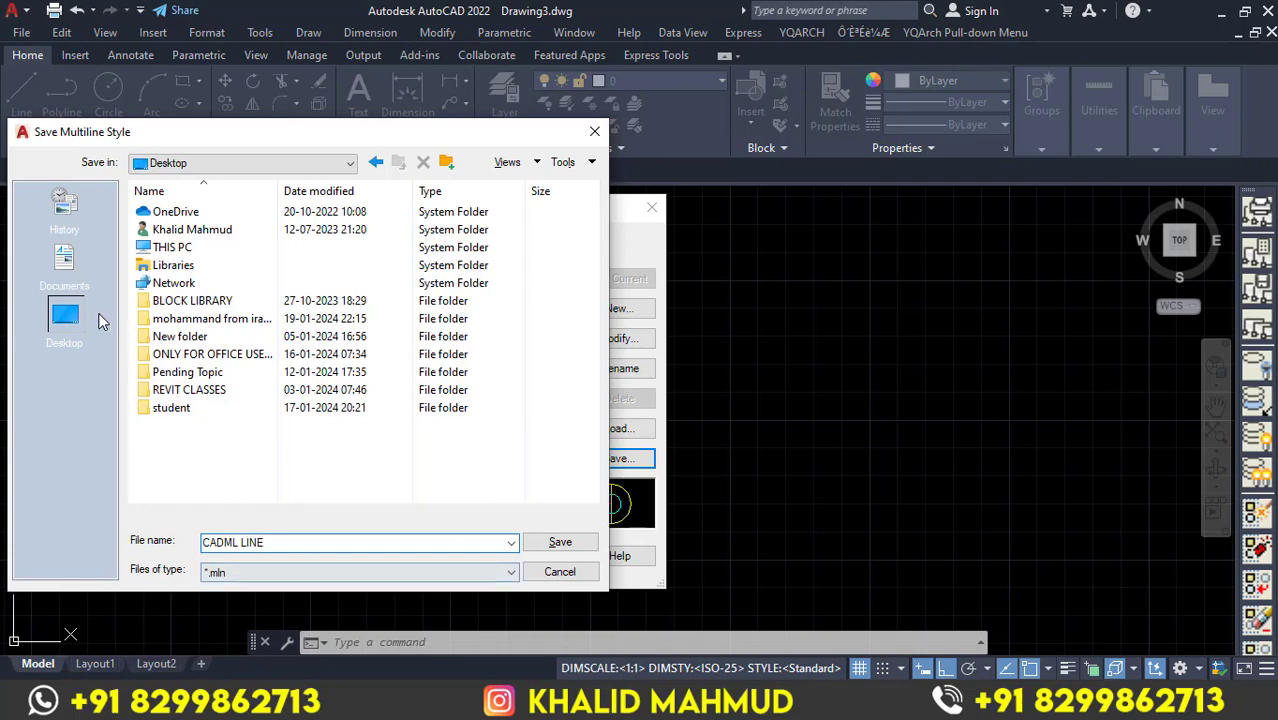
pyautogui.click(558, 543)
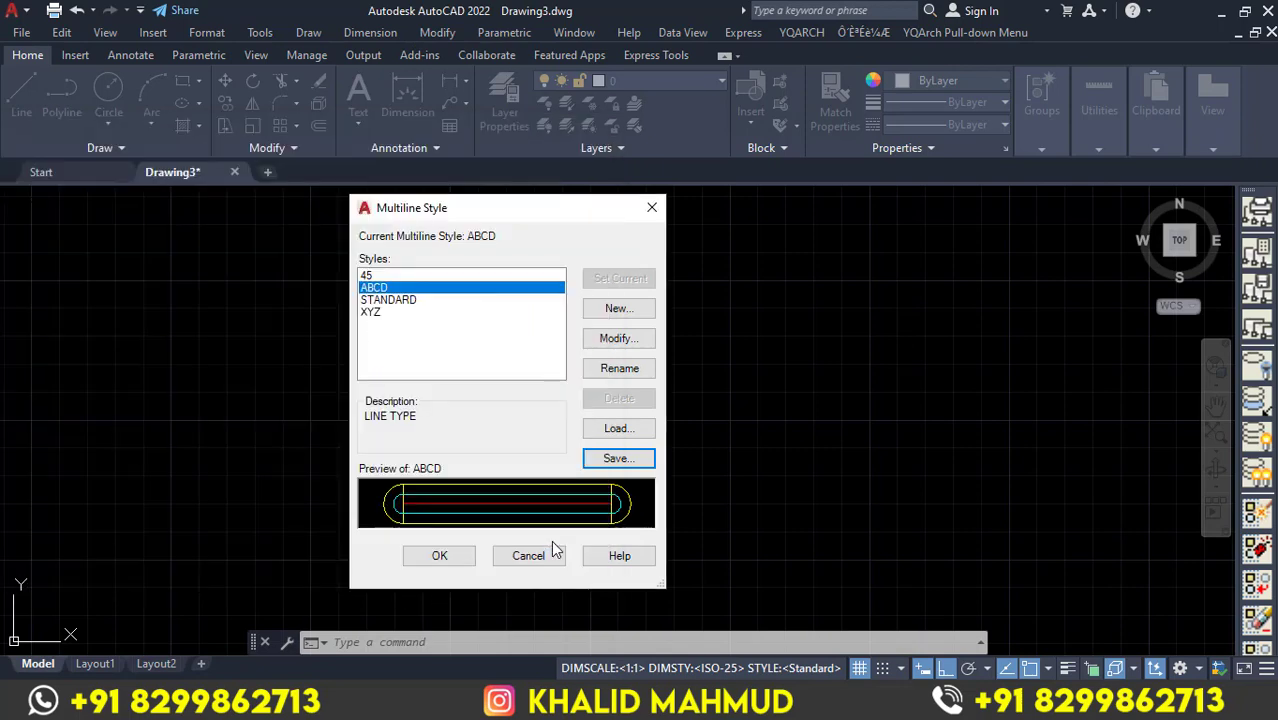
pyautogui.click(424, 560)
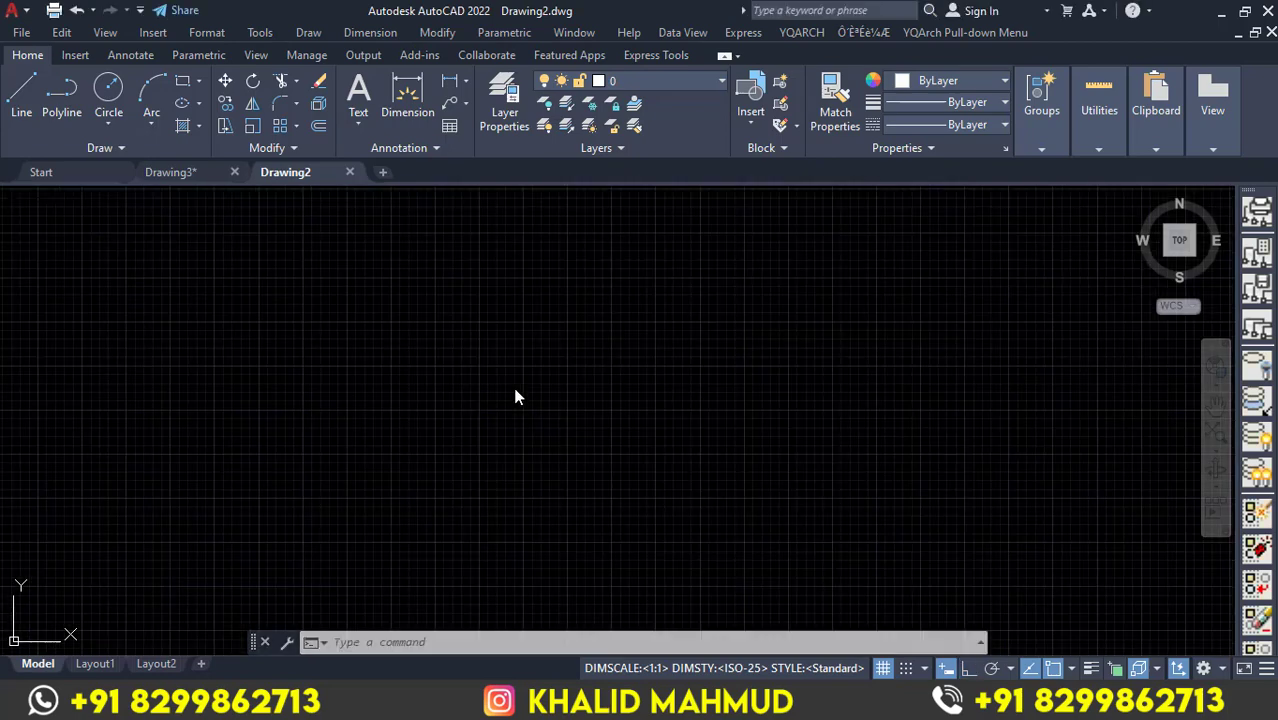
# Draw a three-point zigzag double-line multiline in Drawing2 from a left start point.
pyautogui.write('ml')
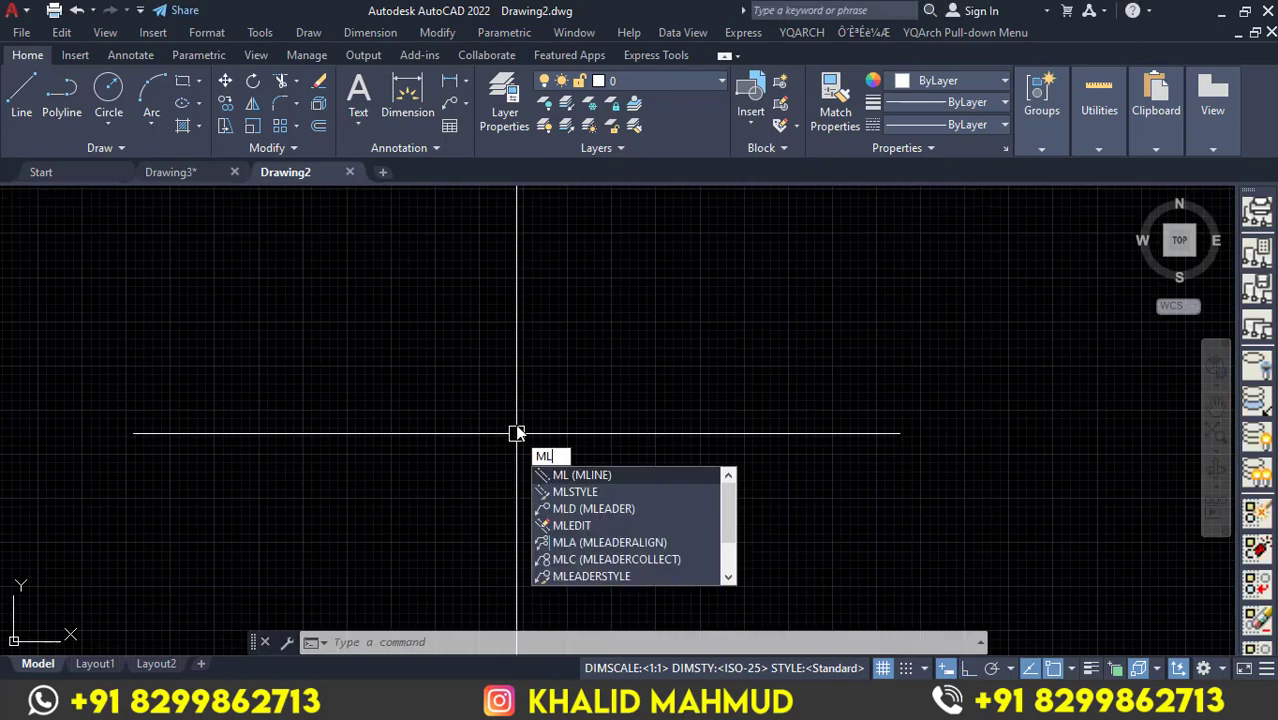
pyautogui.press('Return')
pyautogui.click(226, 348)
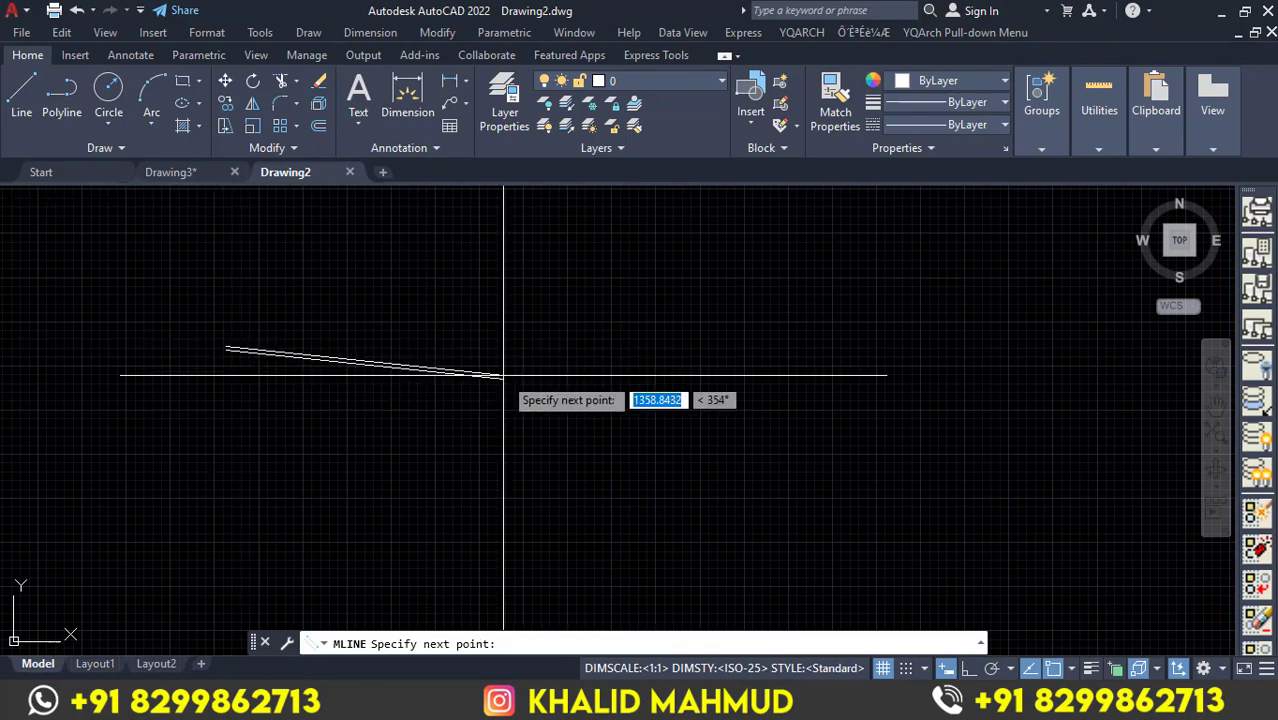
pyautogui.scroll(5, 474, 371)
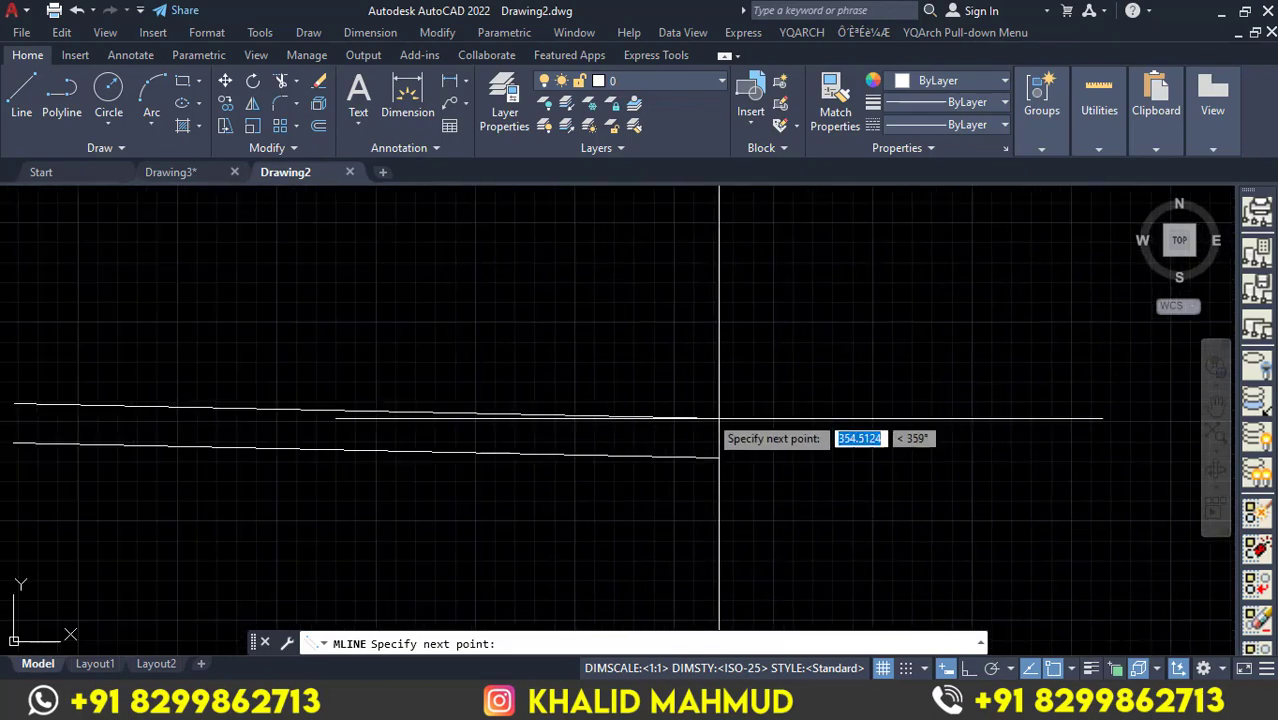
pyautogui.scroll(-3, 833, 394)
pyautogui.moveTo(442, 442); pyautogui.dragTo(522, 371, button='middle')
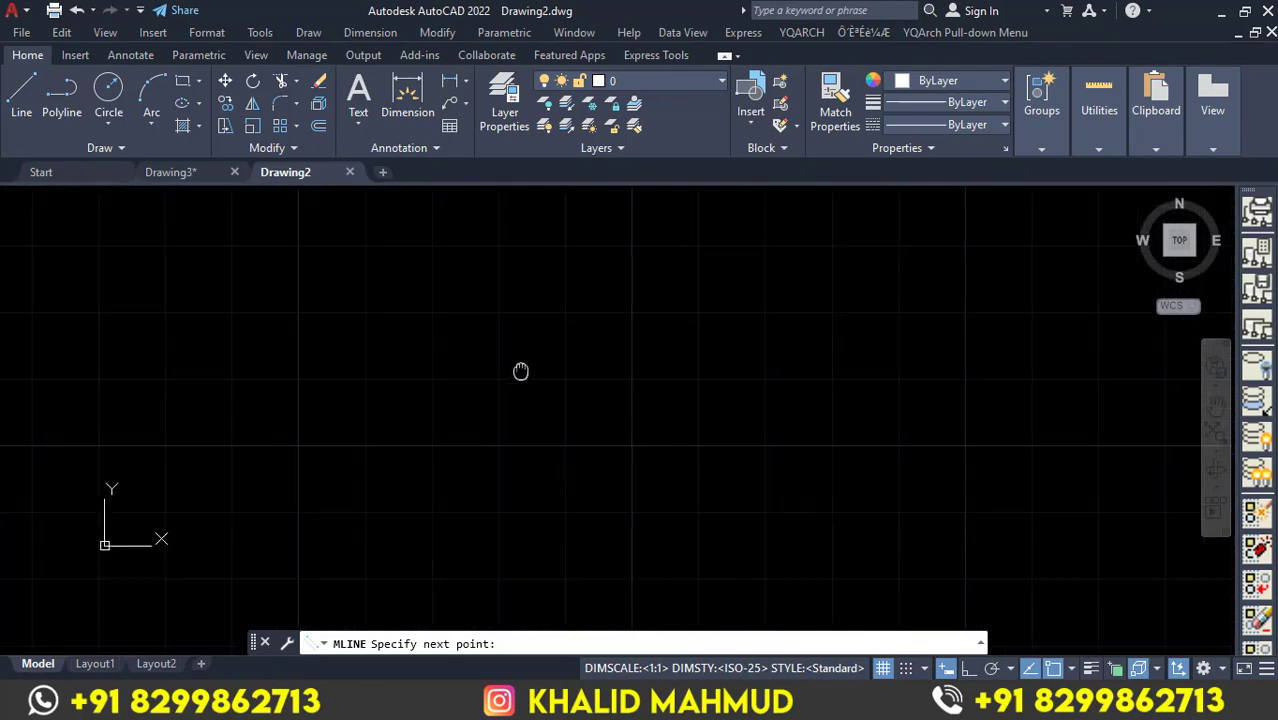
pyautogui.scroll(5, 612, 323)
pyautogui.click(612, 323)
pyautogui.click(940, 456)
pyautogui.scroll(-4, 1021, 330)
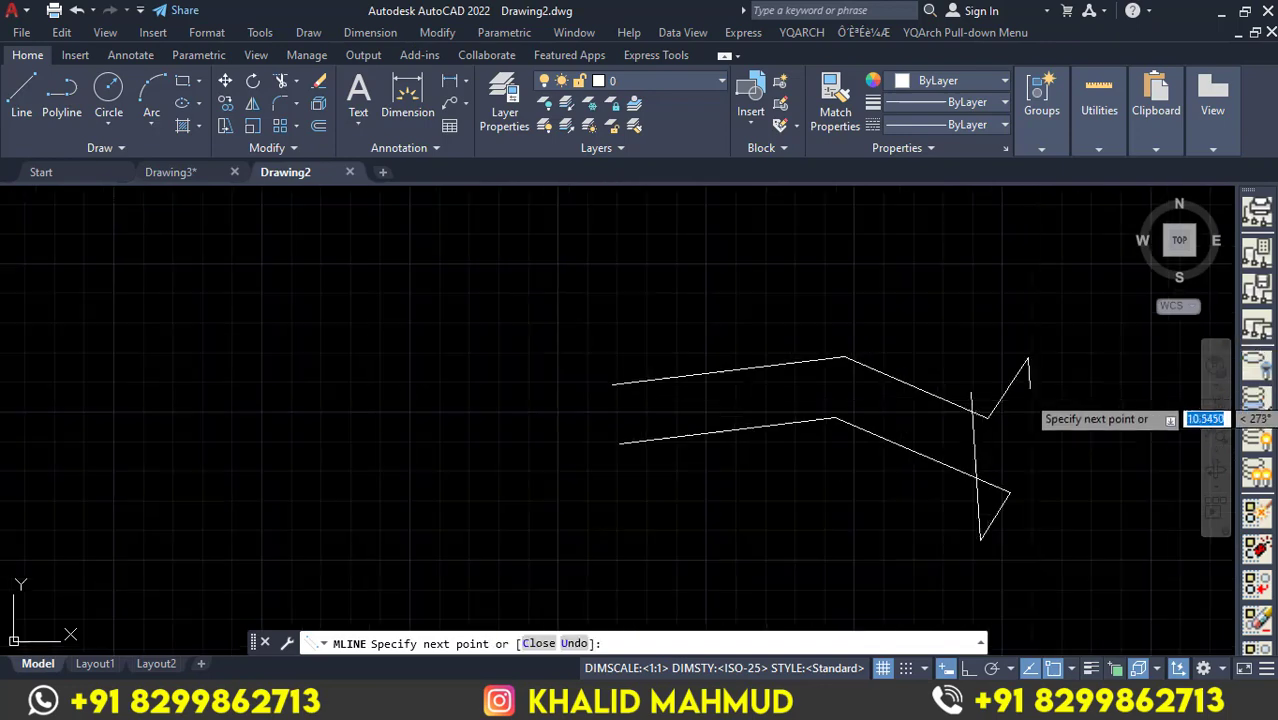
pyautogui.moveTo(1027, 371); pyautogui.dragTo(782, 367, button='middle')
pyautogui.press('Return')
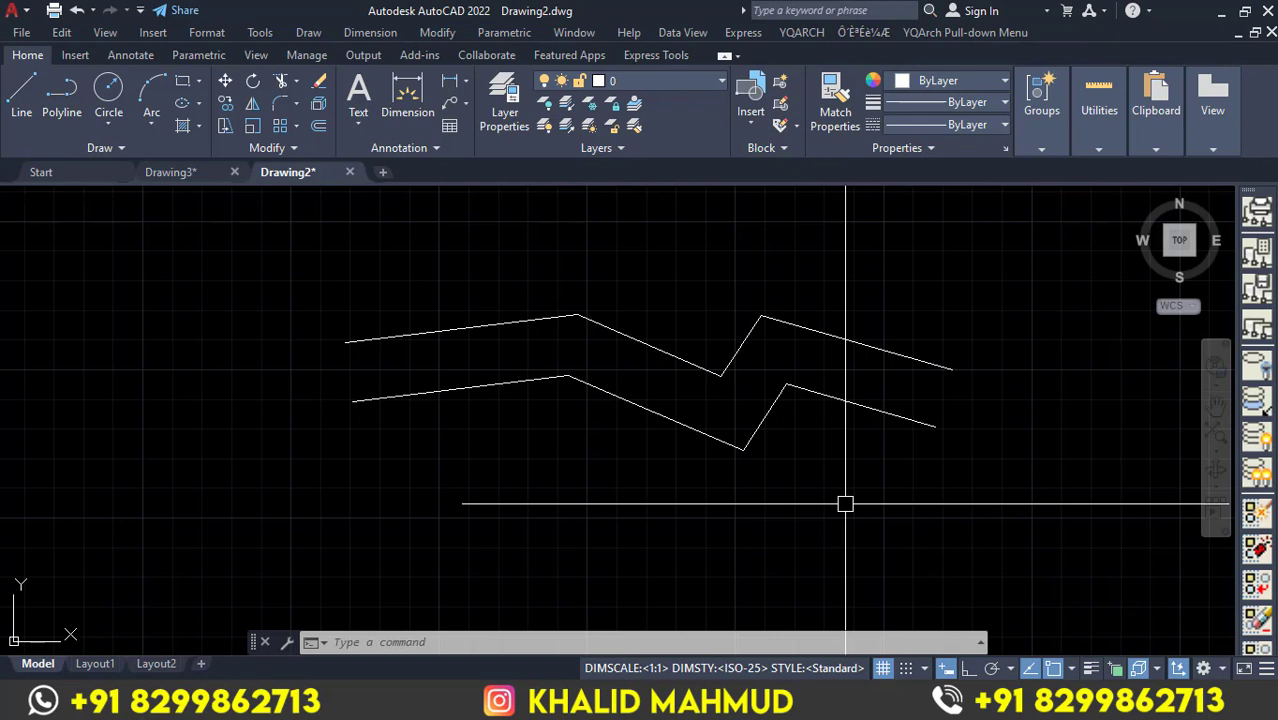
# In Multiline Style, open the Load dialog and open the CADML LINE.mln file.
pyautogui.write('MLSTYLE')
pyautogui.press('Return')
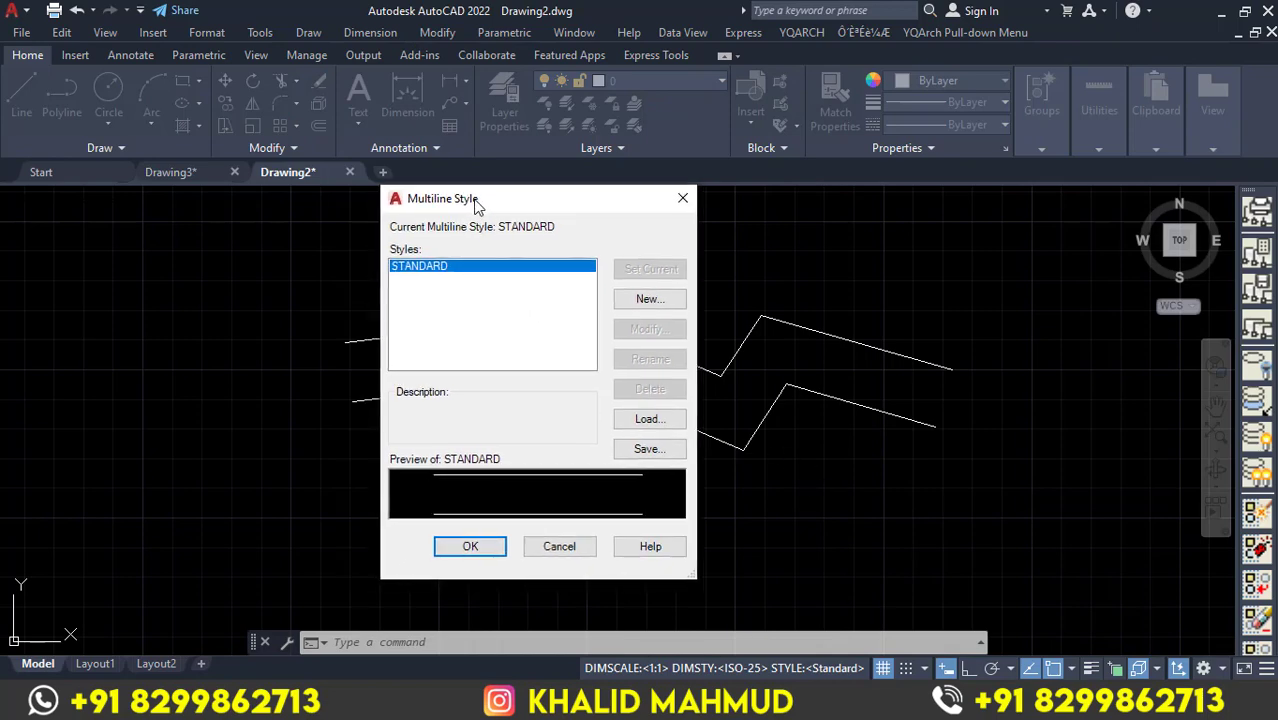
pyautogui.moveTo(442, 210); pyautogui.dragTo(482, 197)
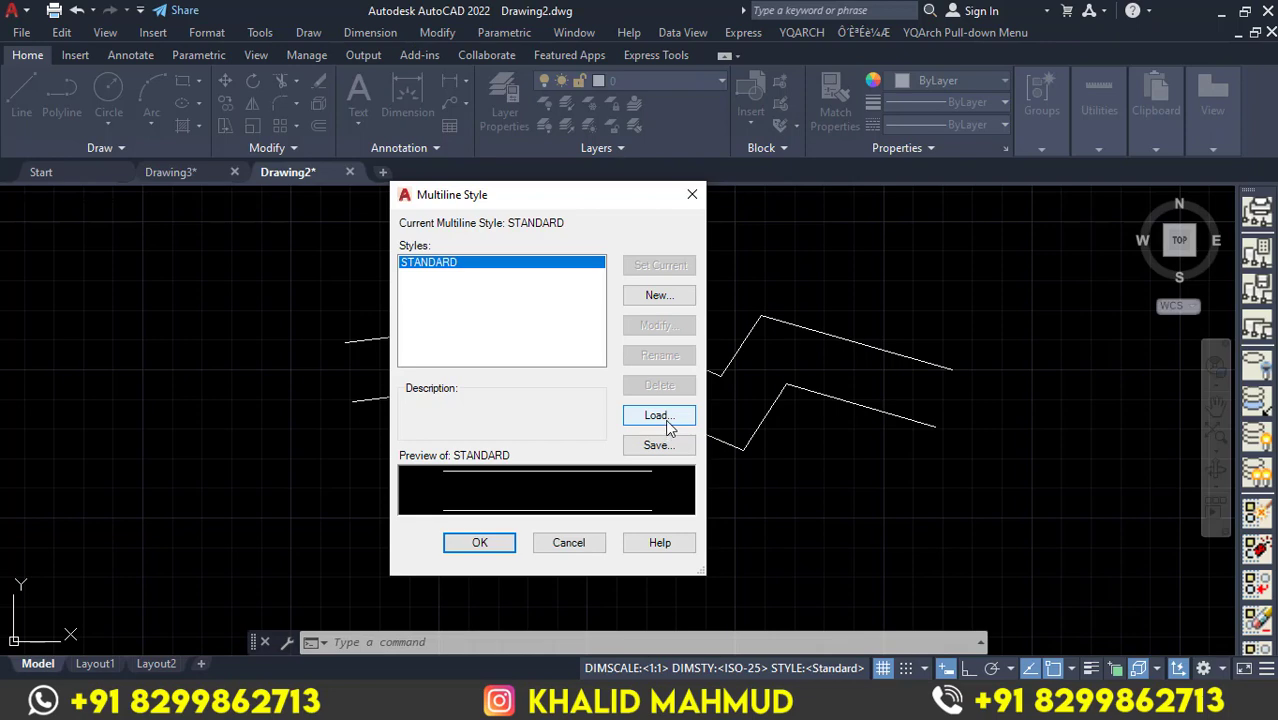
pyautogui.click(659, 415)
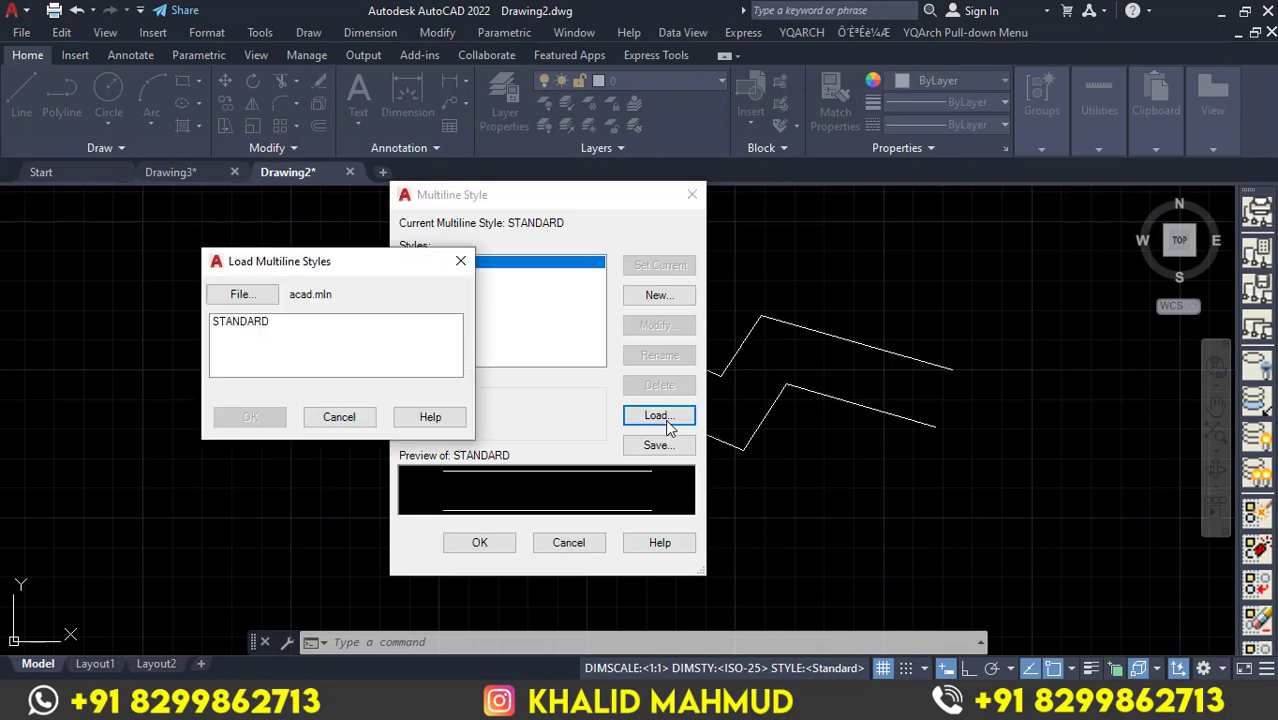
pyautogui.click(254, 297)
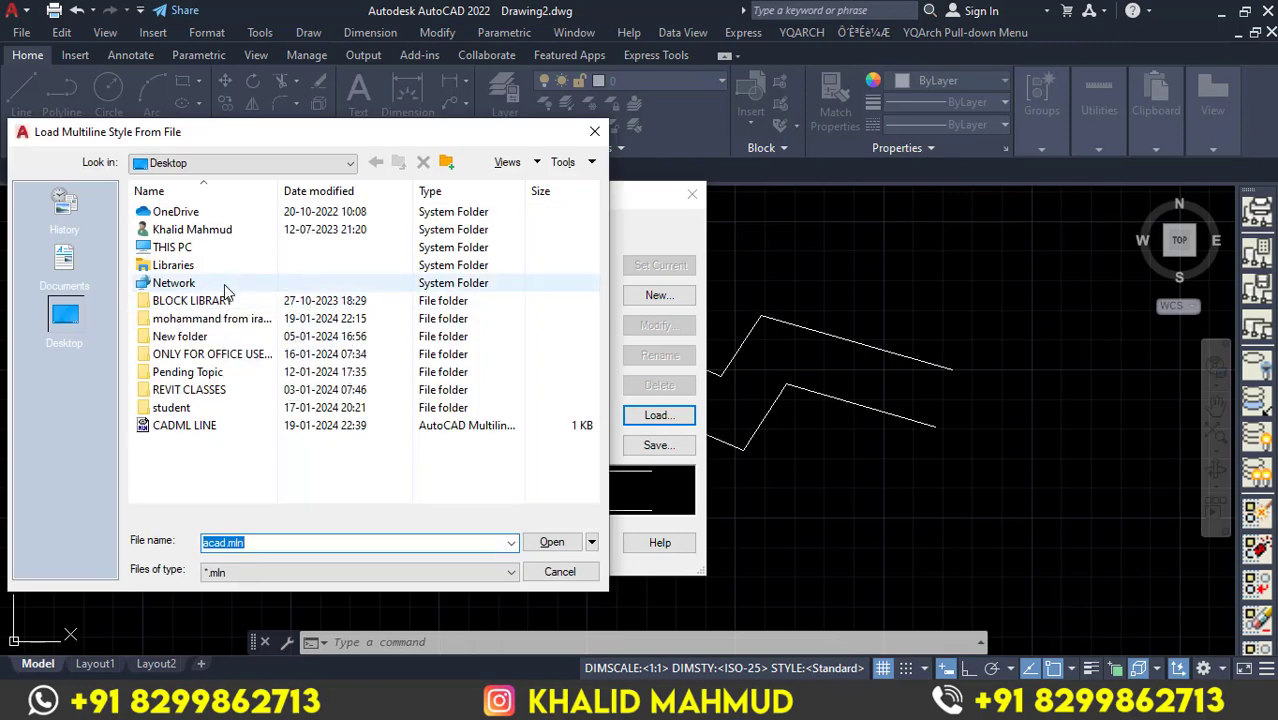
pyautogui.click(190, 427)
pyautogui.click(548, 545)
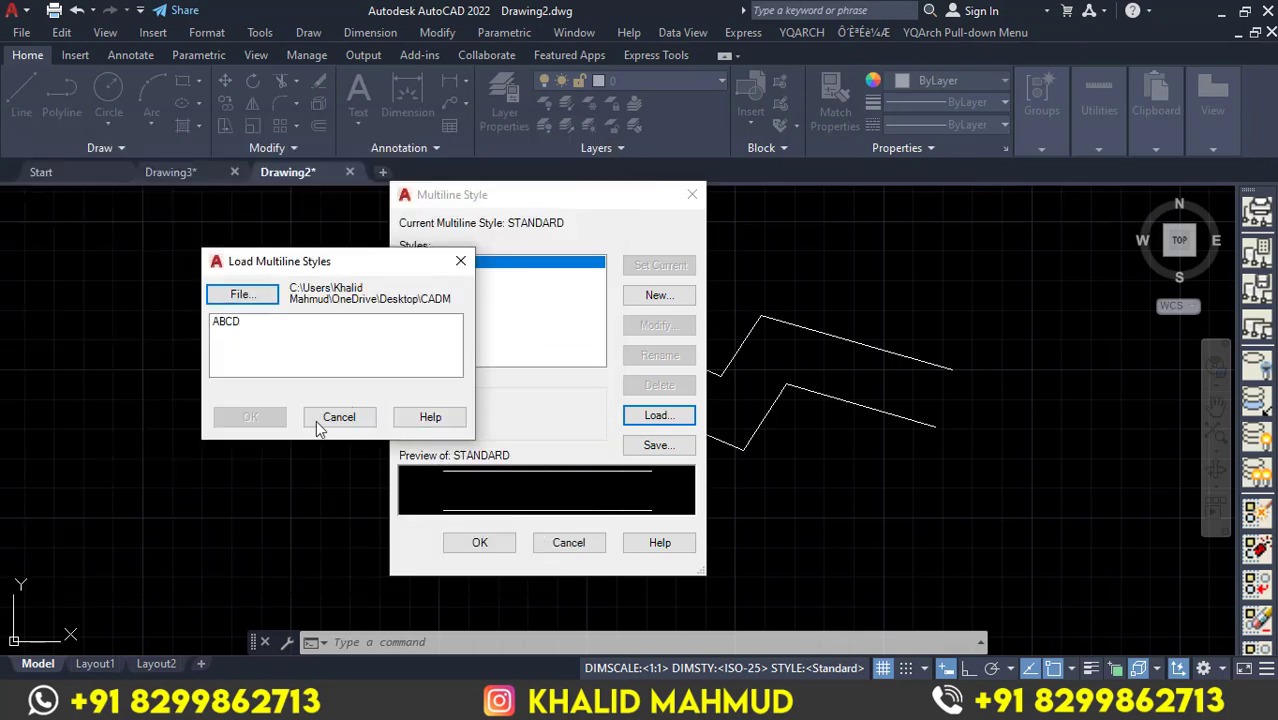
# Load the ABCD style from the file and set ABCD as the current multiline style.
pyautogui.moveTo(378, 262)
pyautogui.mouseDown()
pyautogui.moveTo(228, 258)
pyautogui.moveTo(421, 262)
pyautogui.mouseUp()
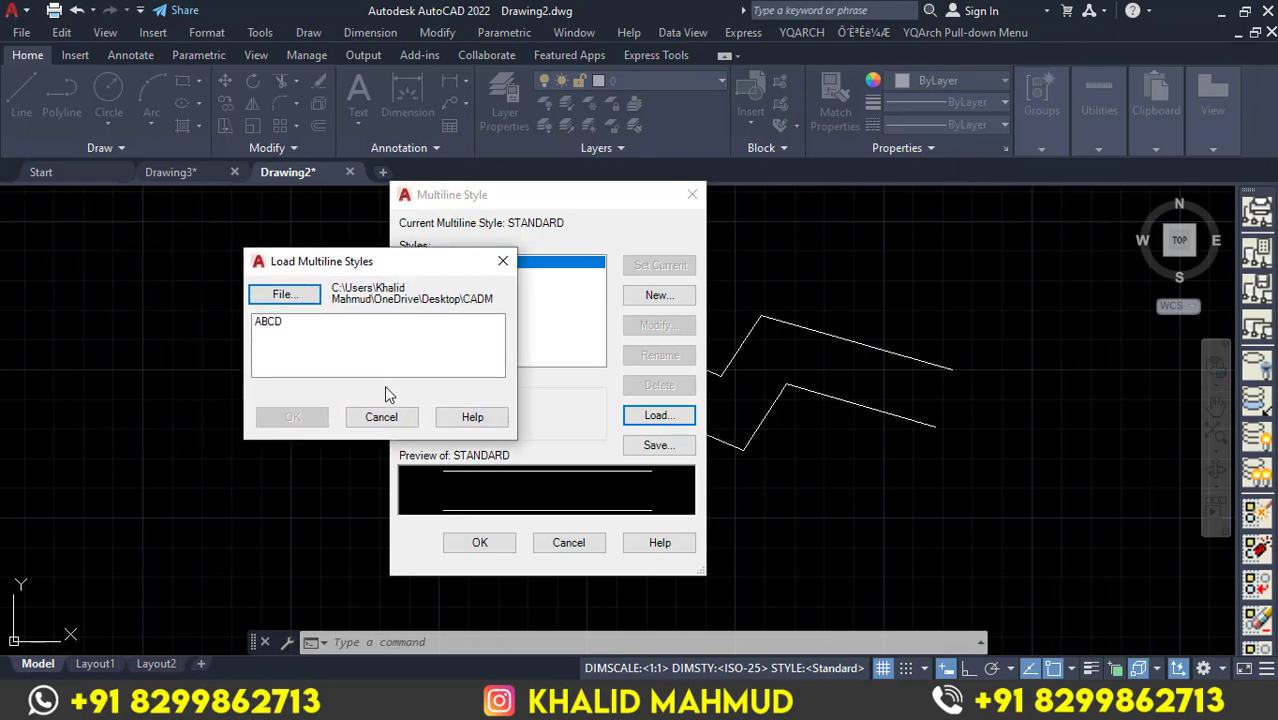
pyautogui.click(276, 326)
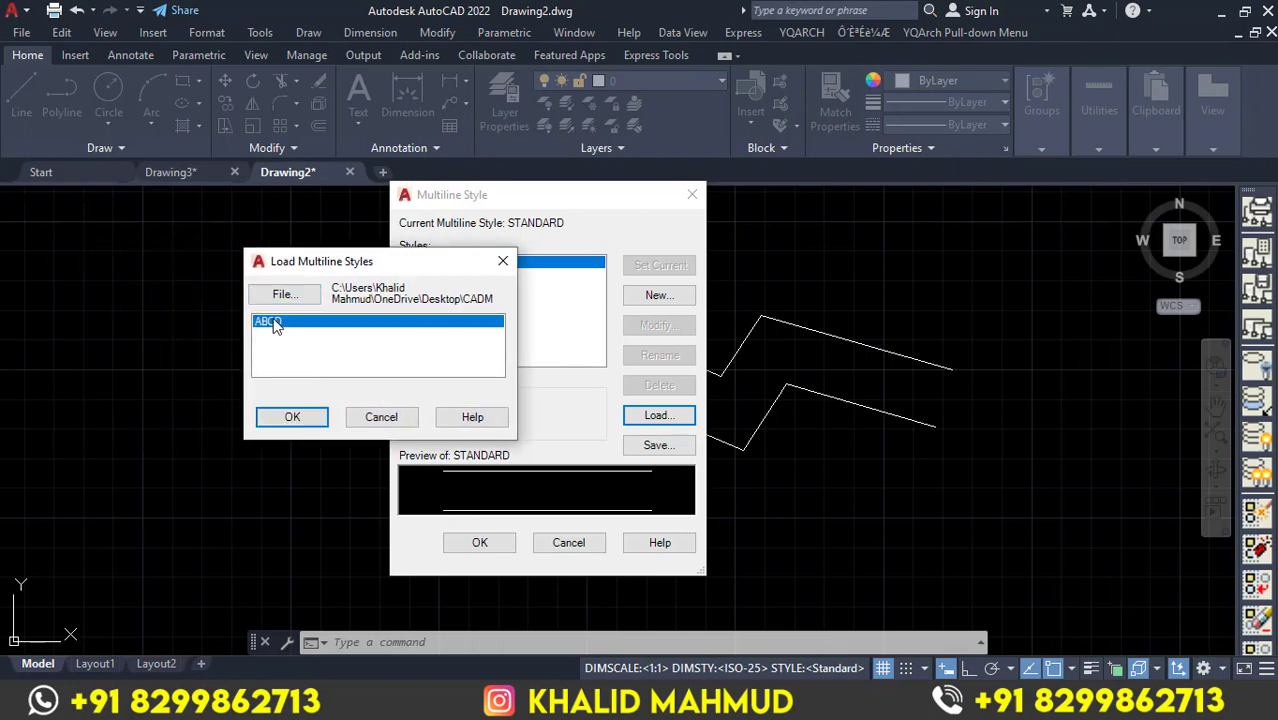
pyautogui.click(295, 417)
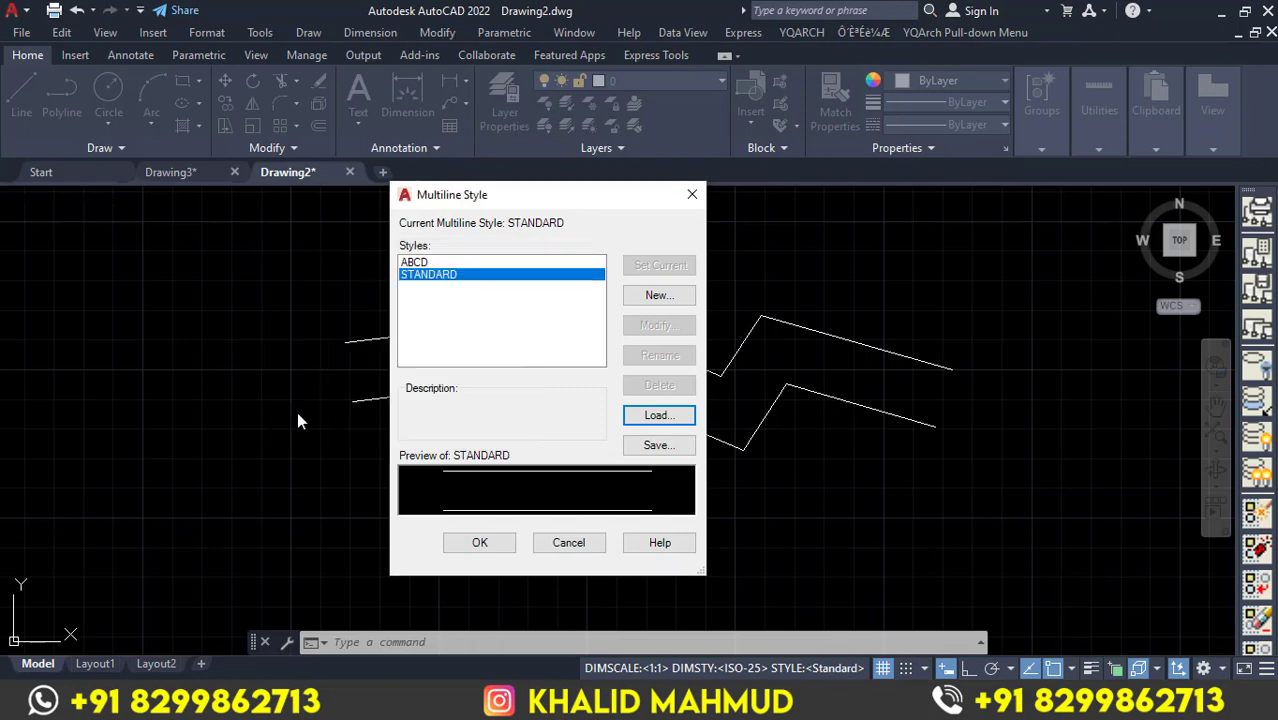
pyautogui.click(443, 264)
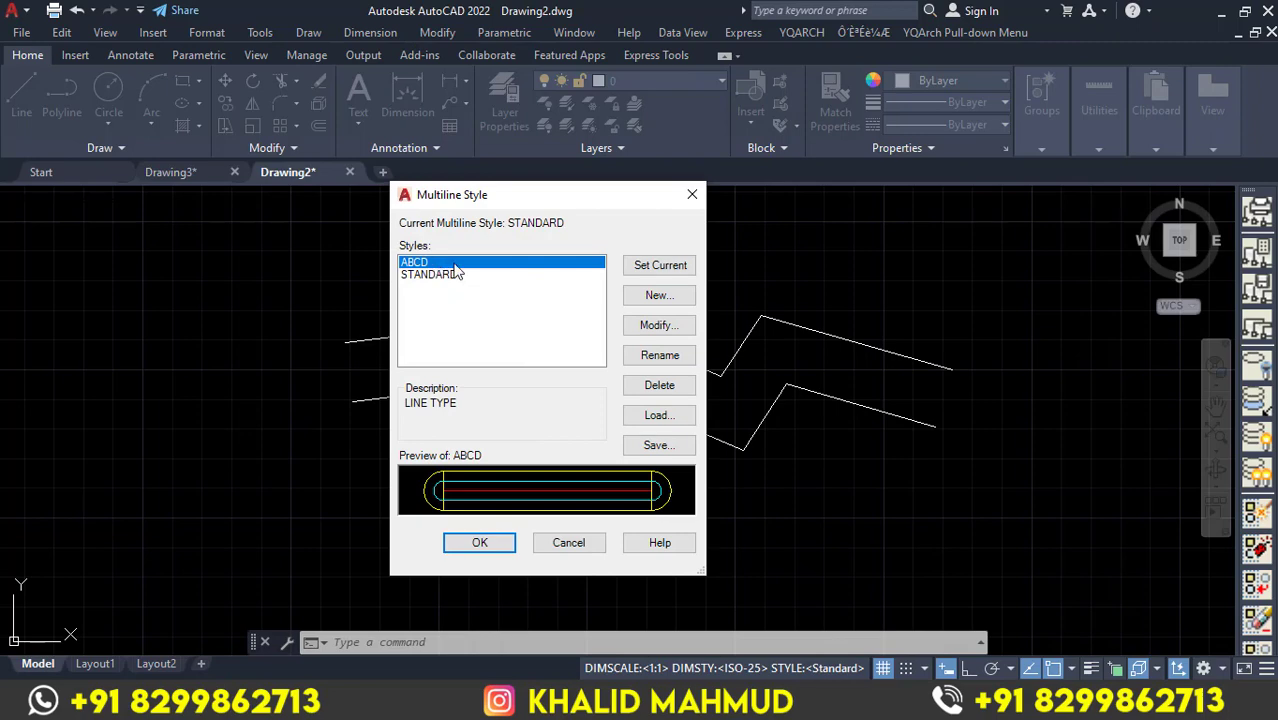
pyautogui.click(672, 268)
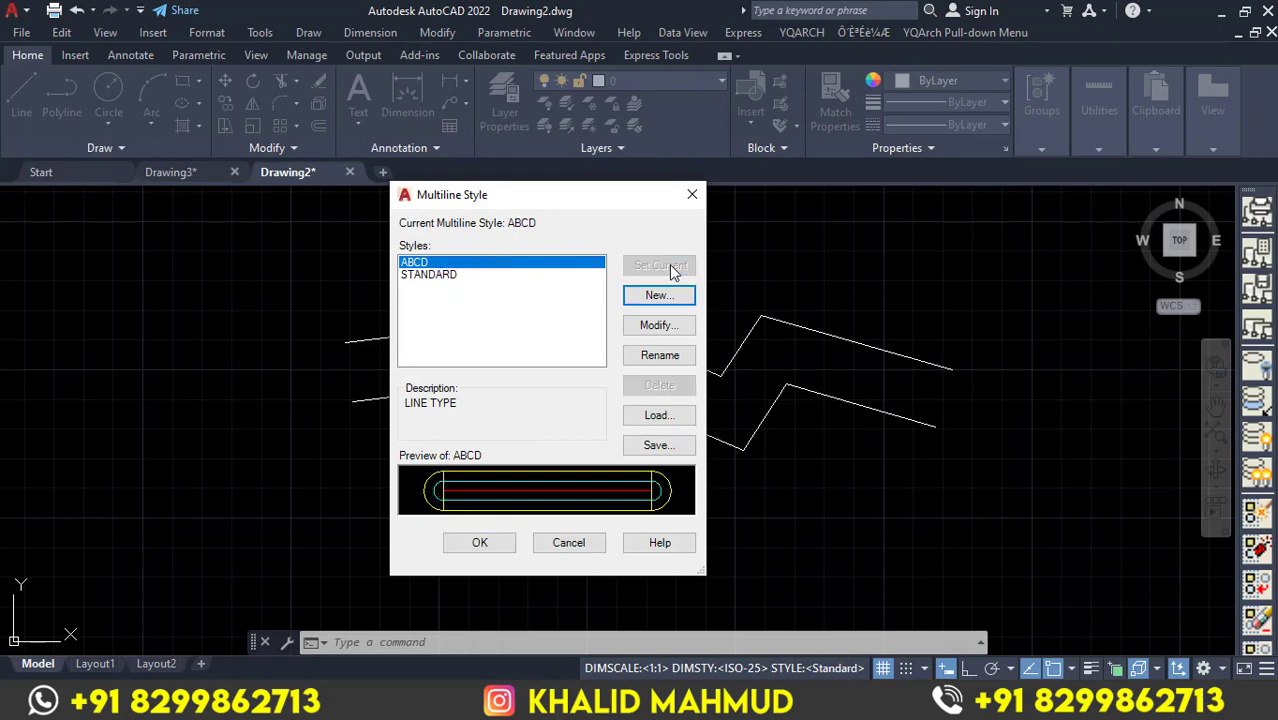
# Close the style dialog and delete the old plain zigzag multiline.
pyautogui.click(490, 546)
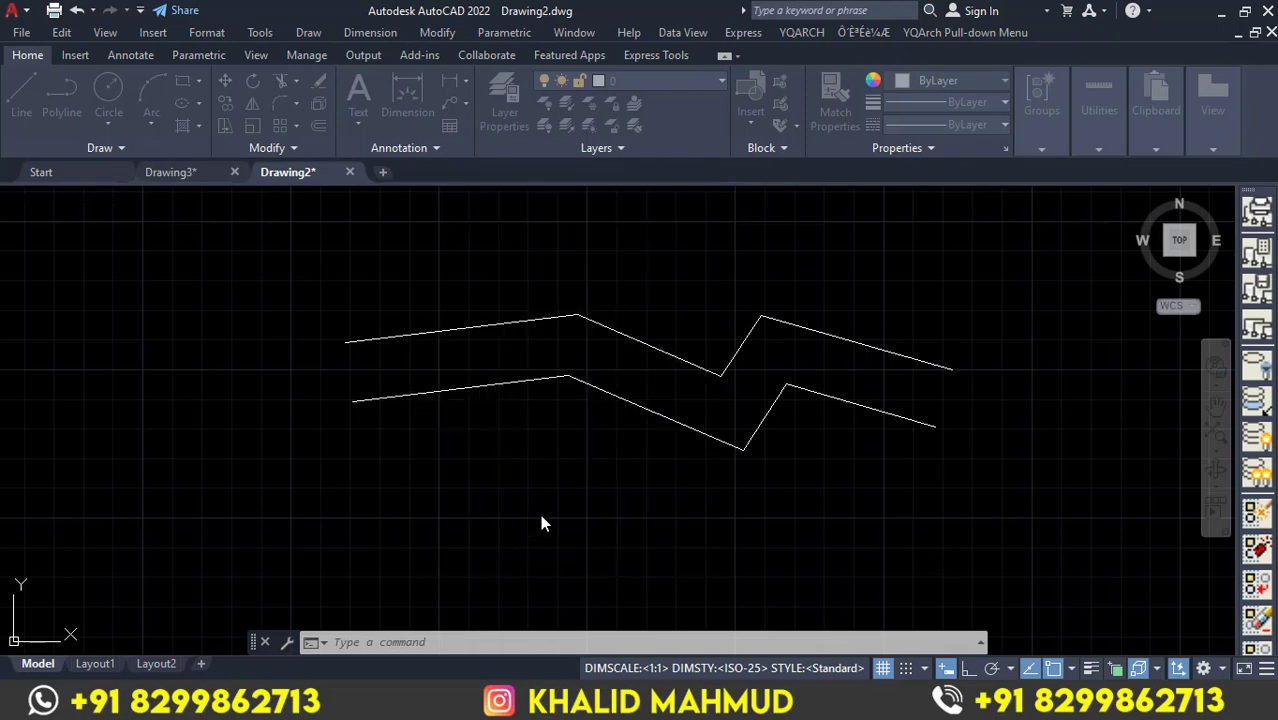
pyautogui.click(726, 472)
pyautogui.click(660, 388)
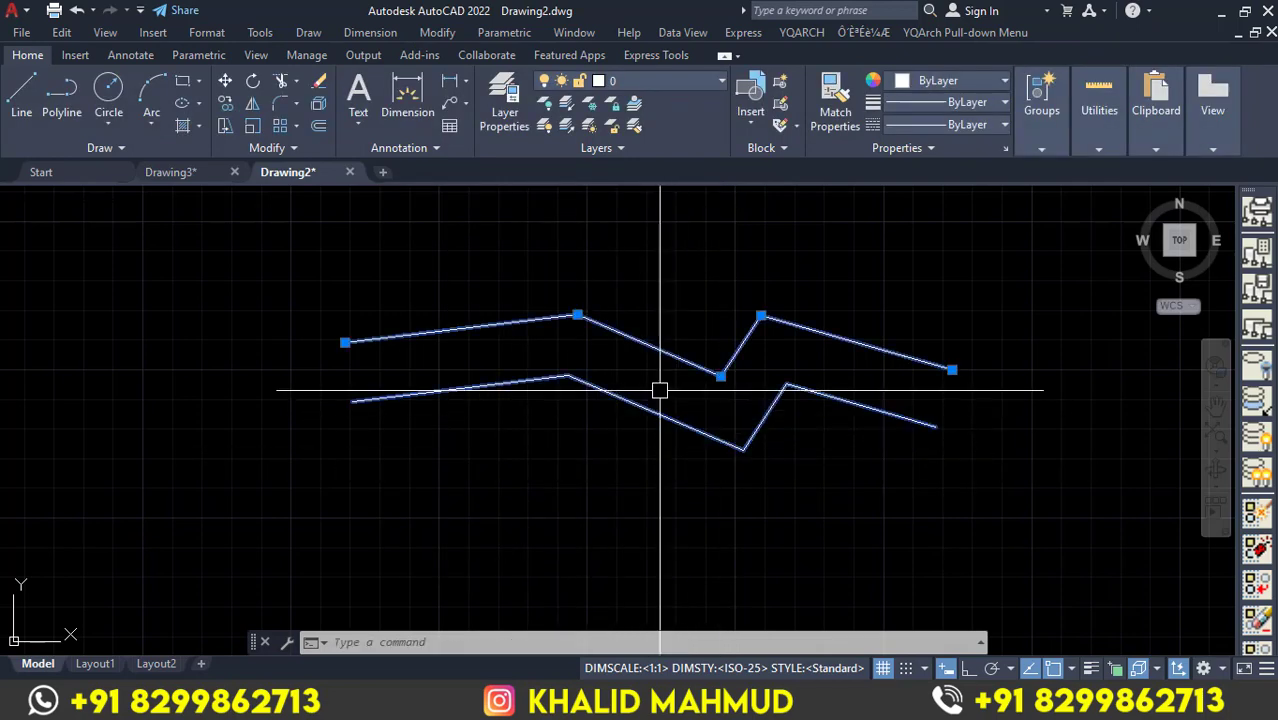
pyautogui.press('Delete')
# Draw a new ABCD multiline winding right, down and back left through nine points.
pyautogui.write('ML')
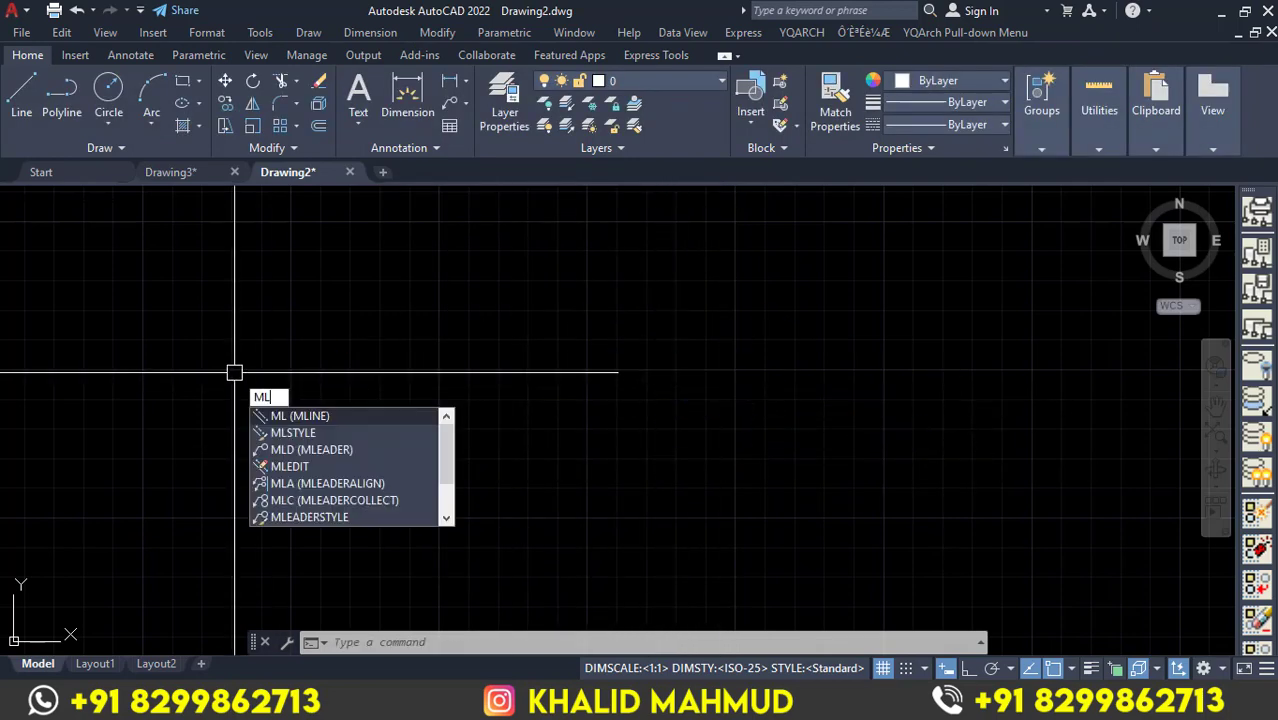
pyautogui.press('Return')
pyautogui.click(193, 296)
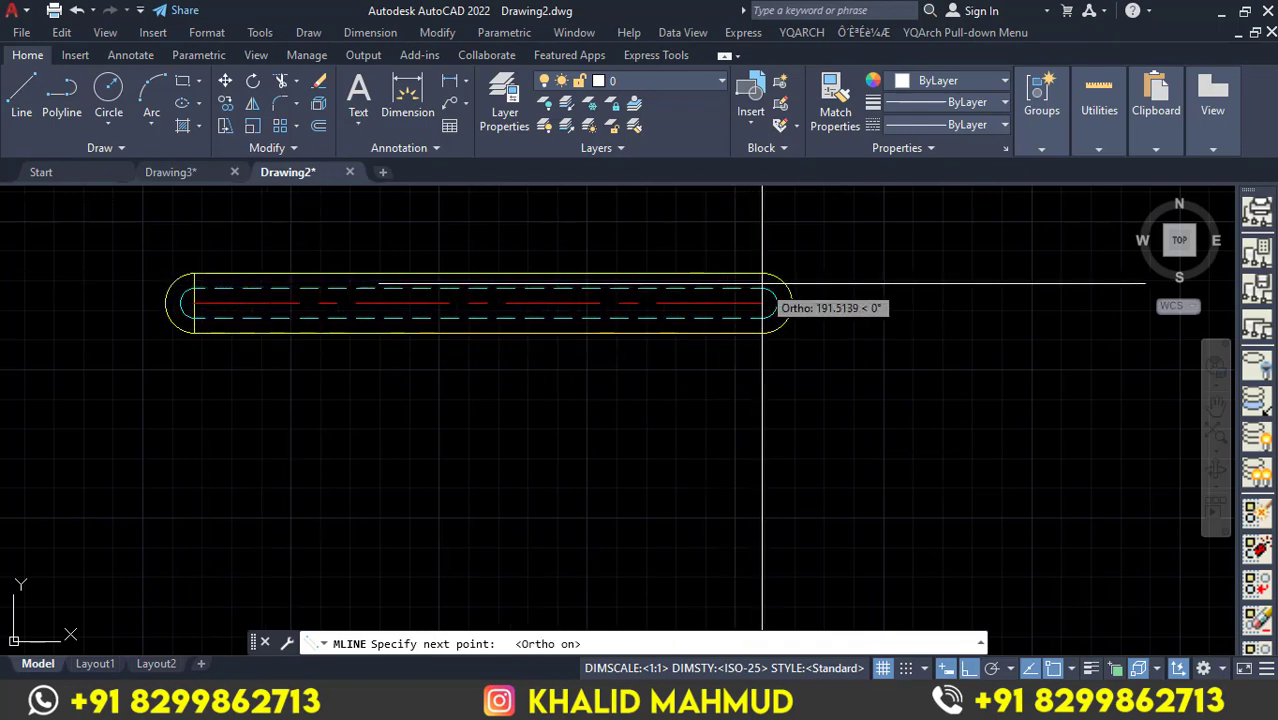
pyautogui.click(860, 300)
pyautogui.click(860, 495)
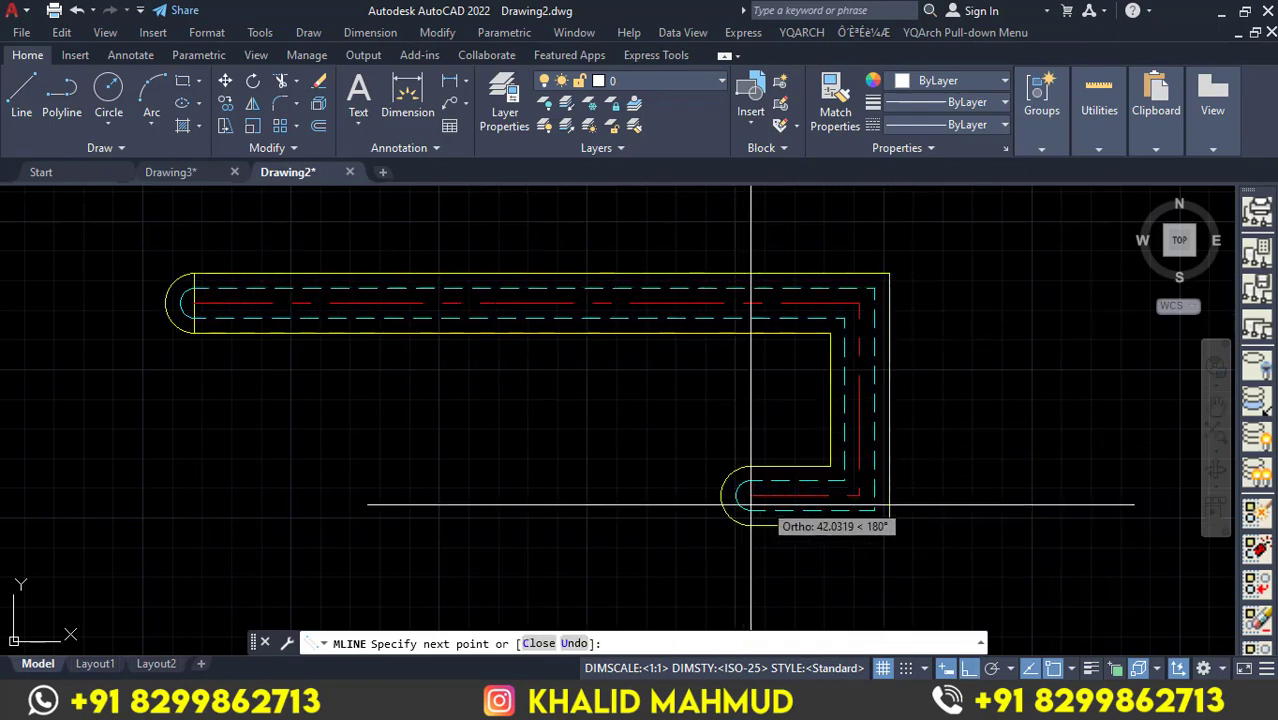
pyautogui.click(750, 497)
pyautogui.click(750, 372)
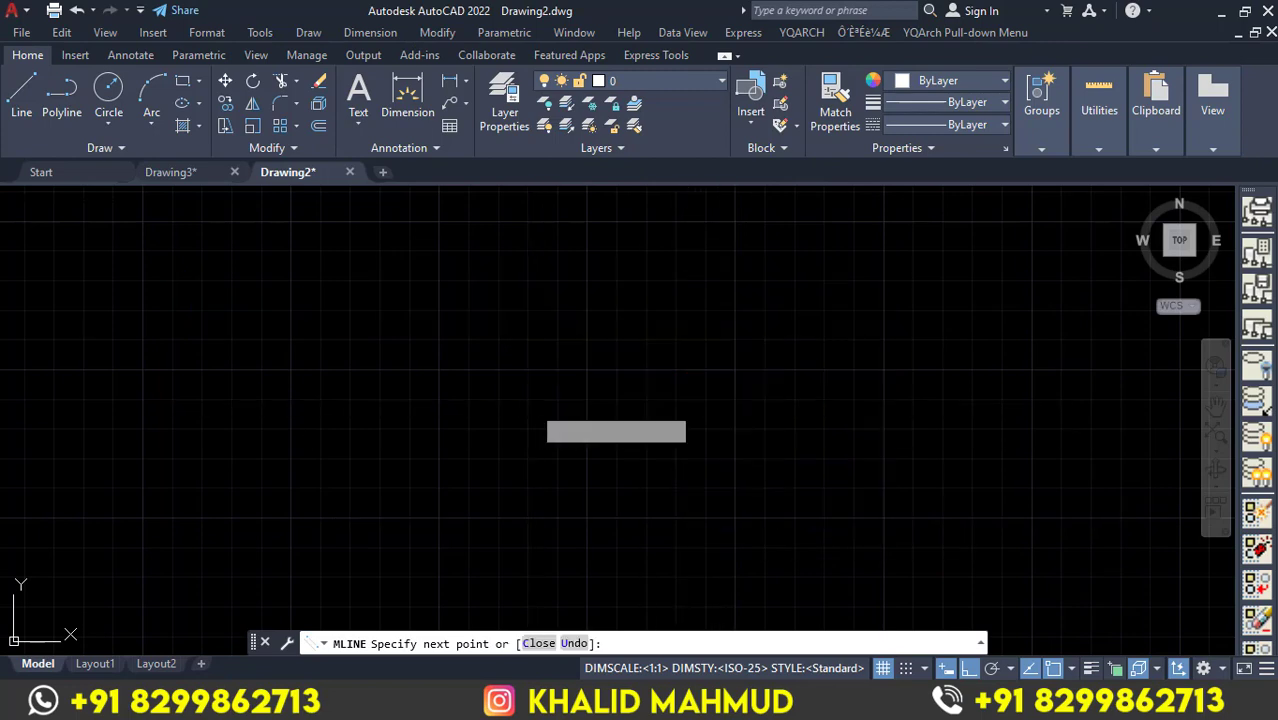
pyautogui.click(503, 372)
pyautogui.click(503, 517)
pyautogui.click(298, 517)
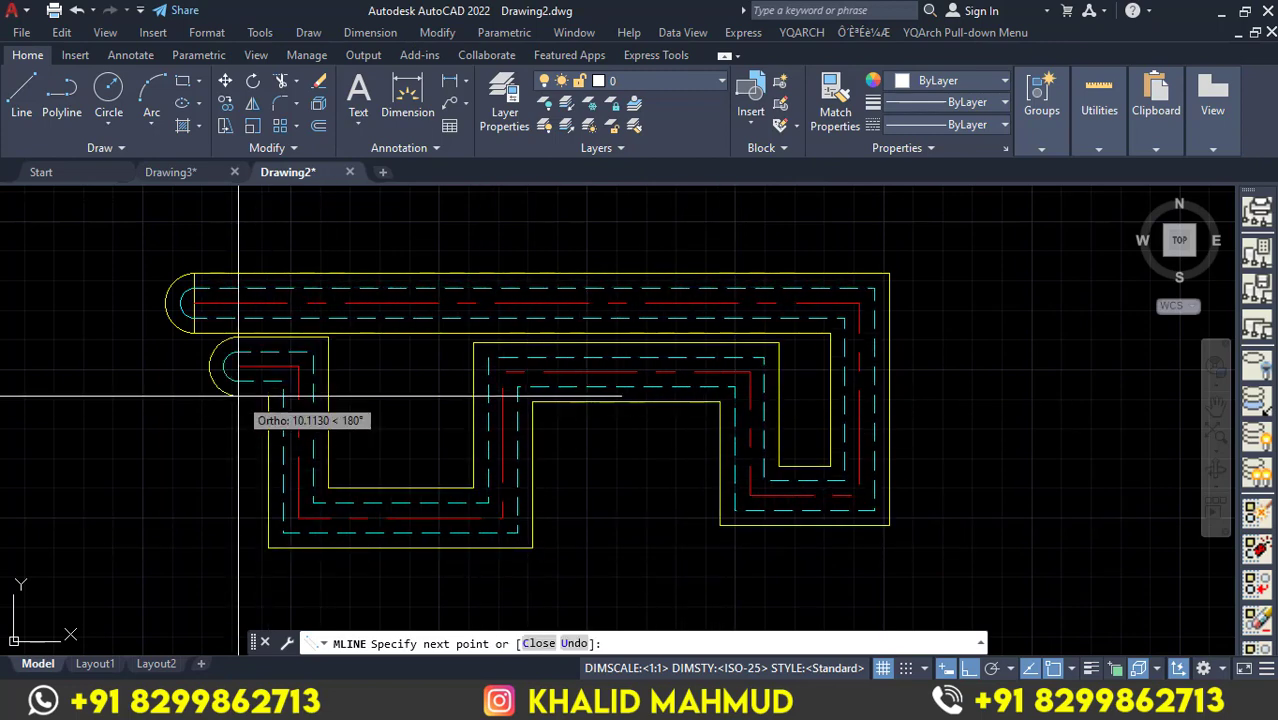
pyautogui.click(298, 395)
pyautogui.press('Return')
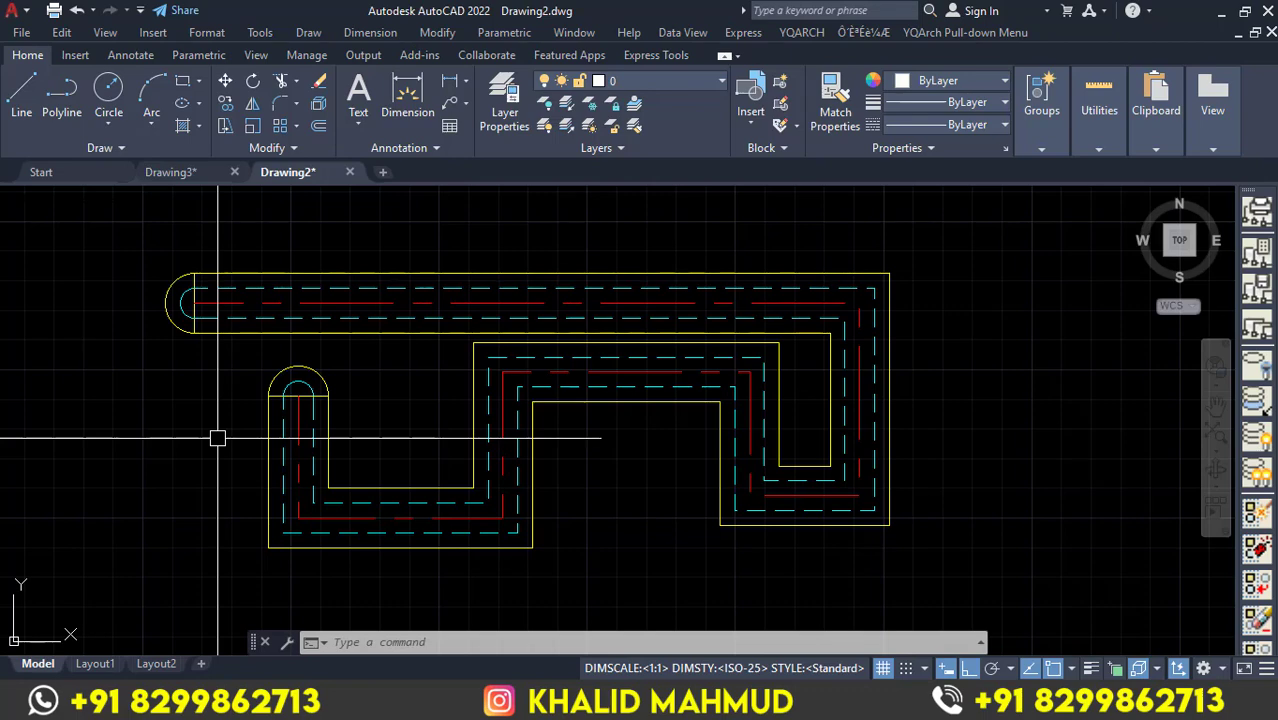
# Open MLEDIT on the multiline, close it without editing, and select everything in the drawing.
pyautogui.click(334, 273)
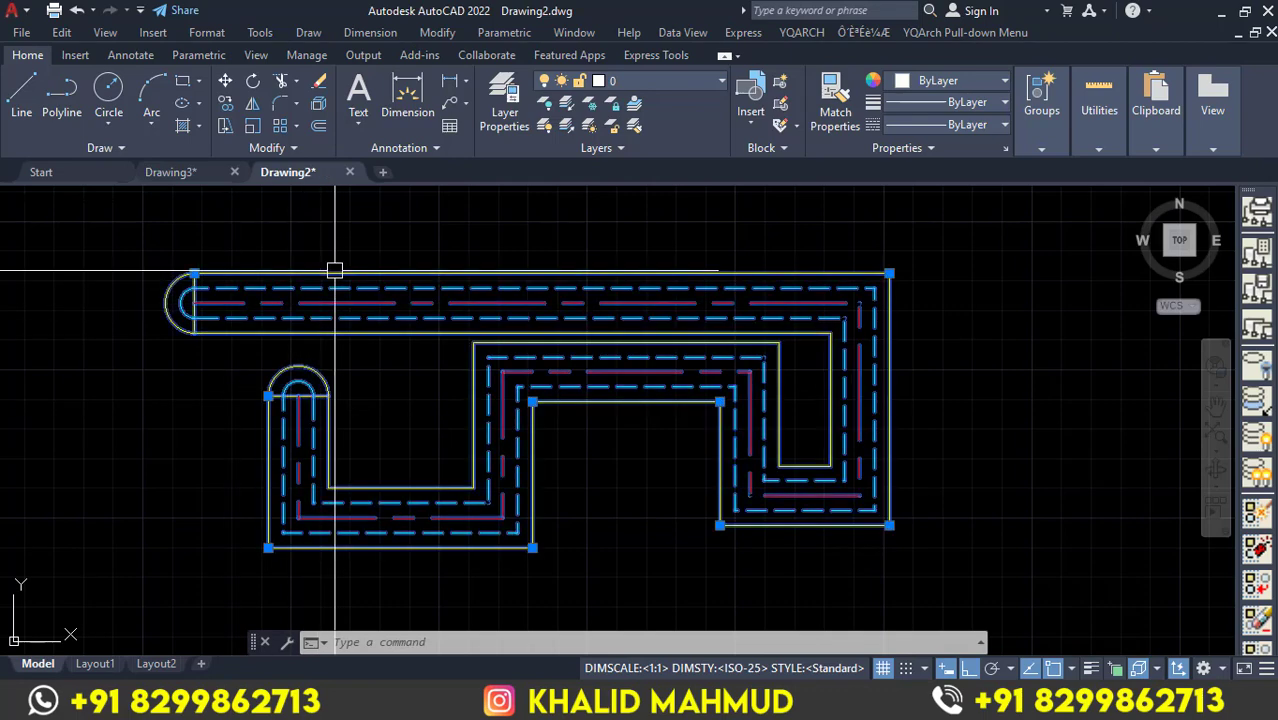
pyautogui.doubleClick(334, 273)
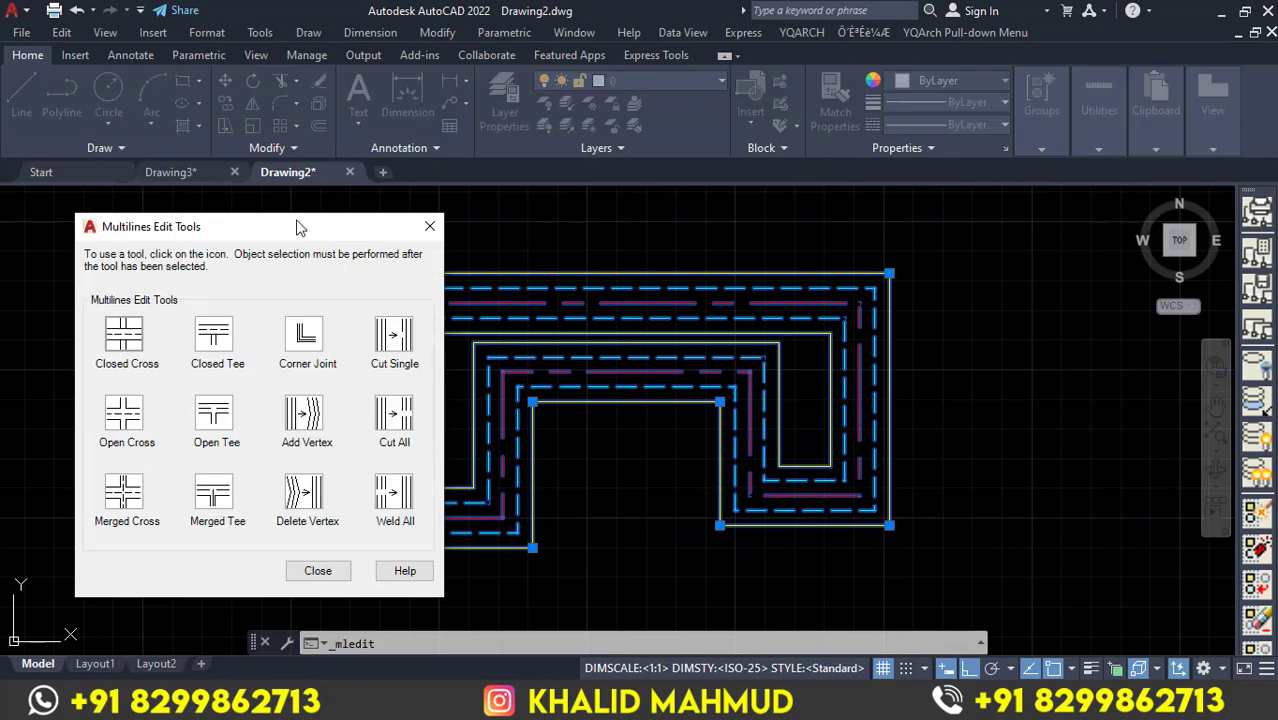
pyautogui.moveTo(293, 229); pyautogui.dragTo(788, 130)
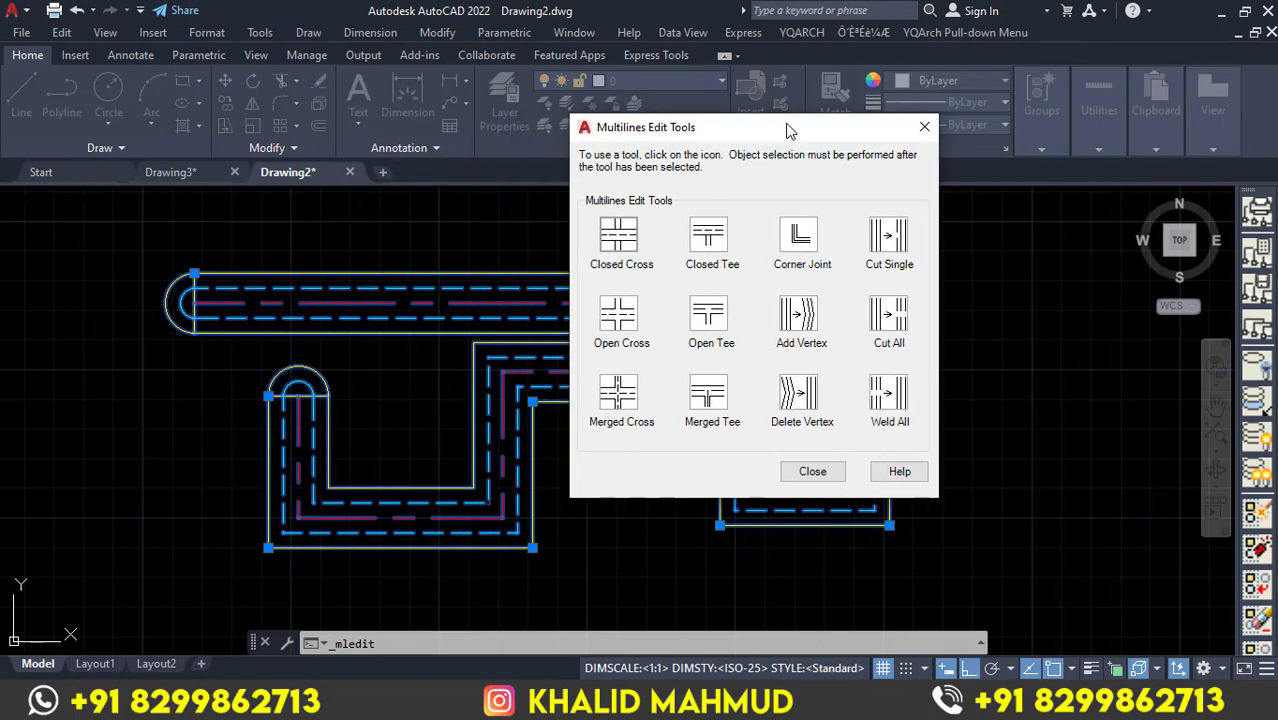
pyautogui.click(924, 127)
pyautogui.hotkey('ctrl', 'a')
# Erase the drawing and draw a long horizontal ABCD multiline from left to right.
pyautogui.press('Delete')
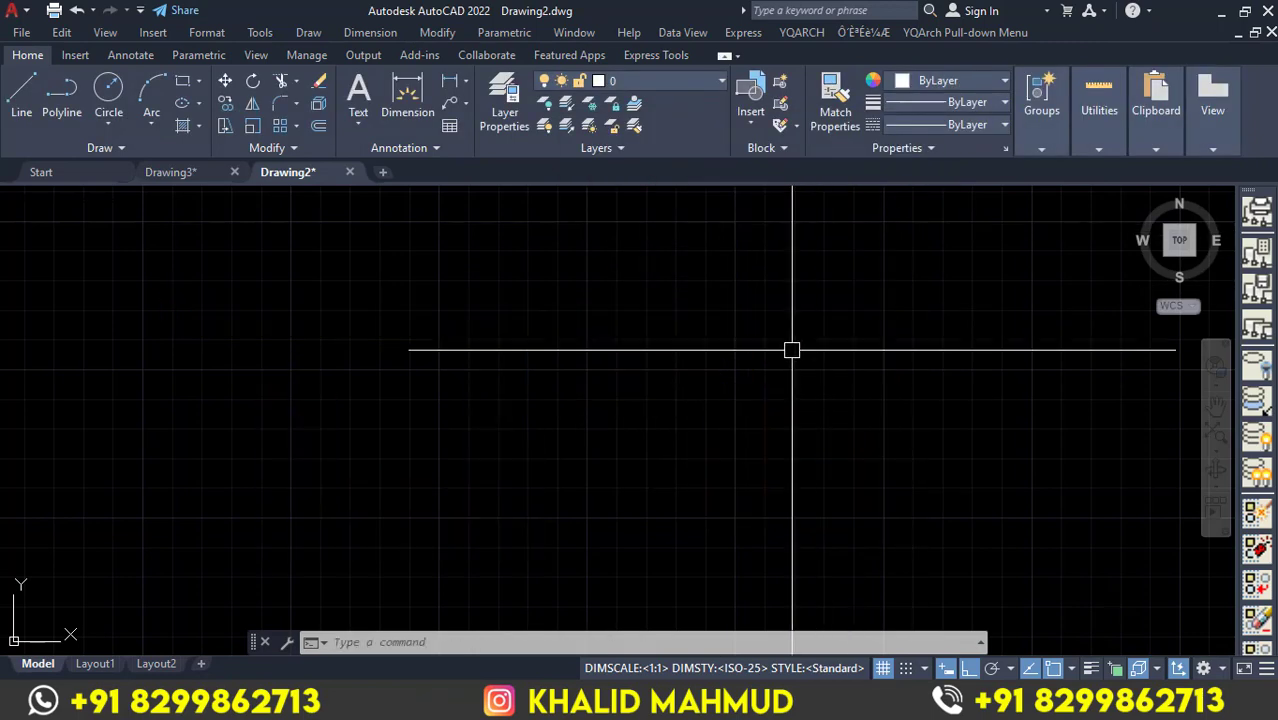
pyautogui.write('ML')
pyautogui.press('Return')
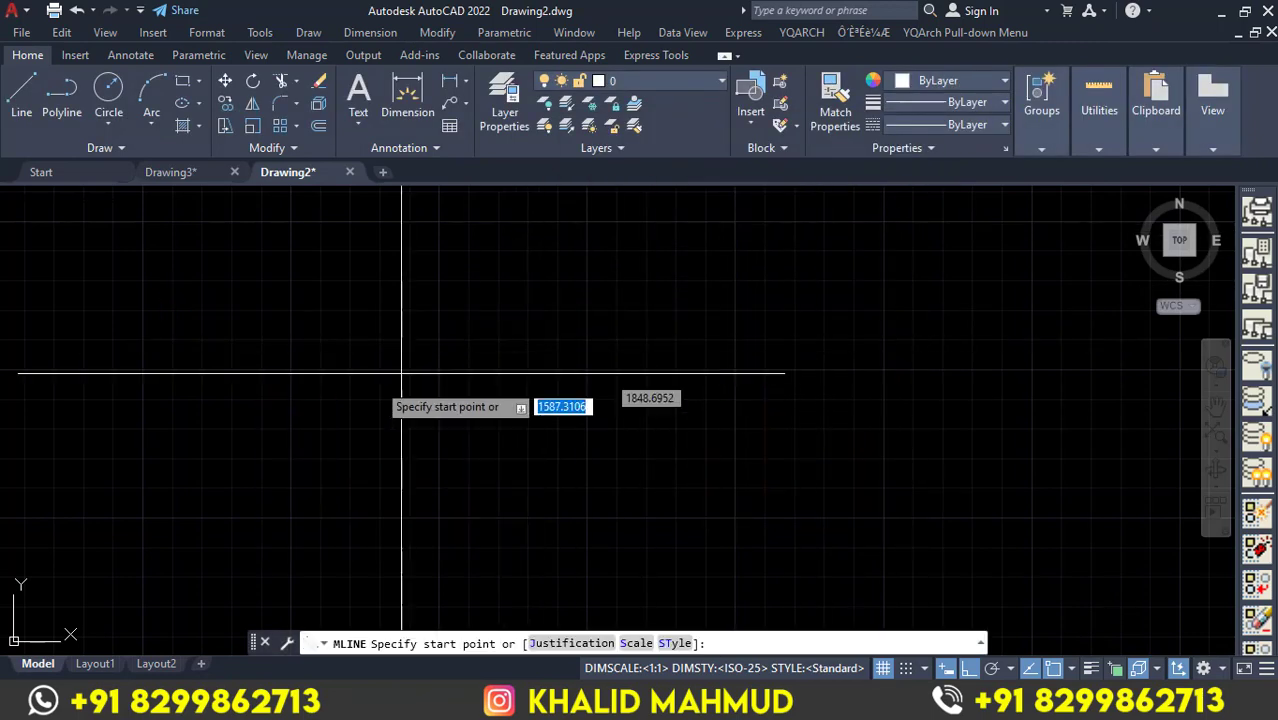
pyautogui.click(210, 431)
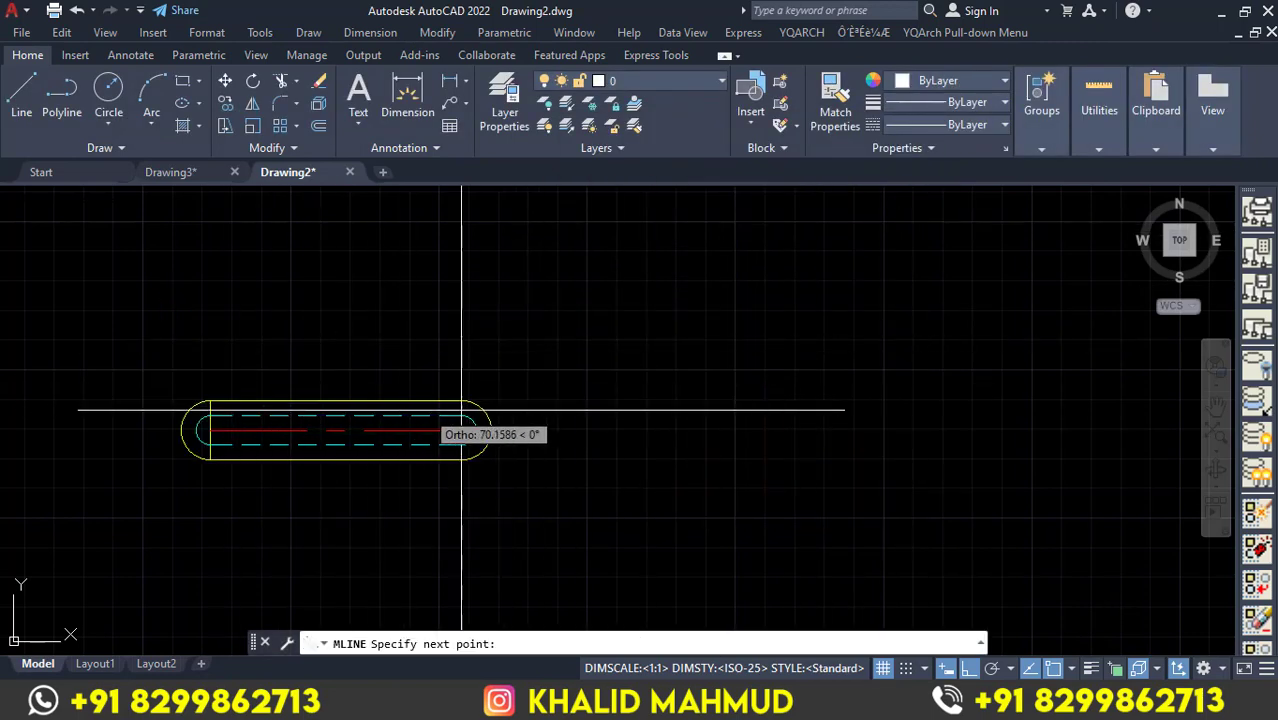
pyautogui.click(913, 431)
pyautogui.press('Return')
# Draw a vertical multiline crossing the horizontal one to form a plus shape.
pyautogui.press('Return')
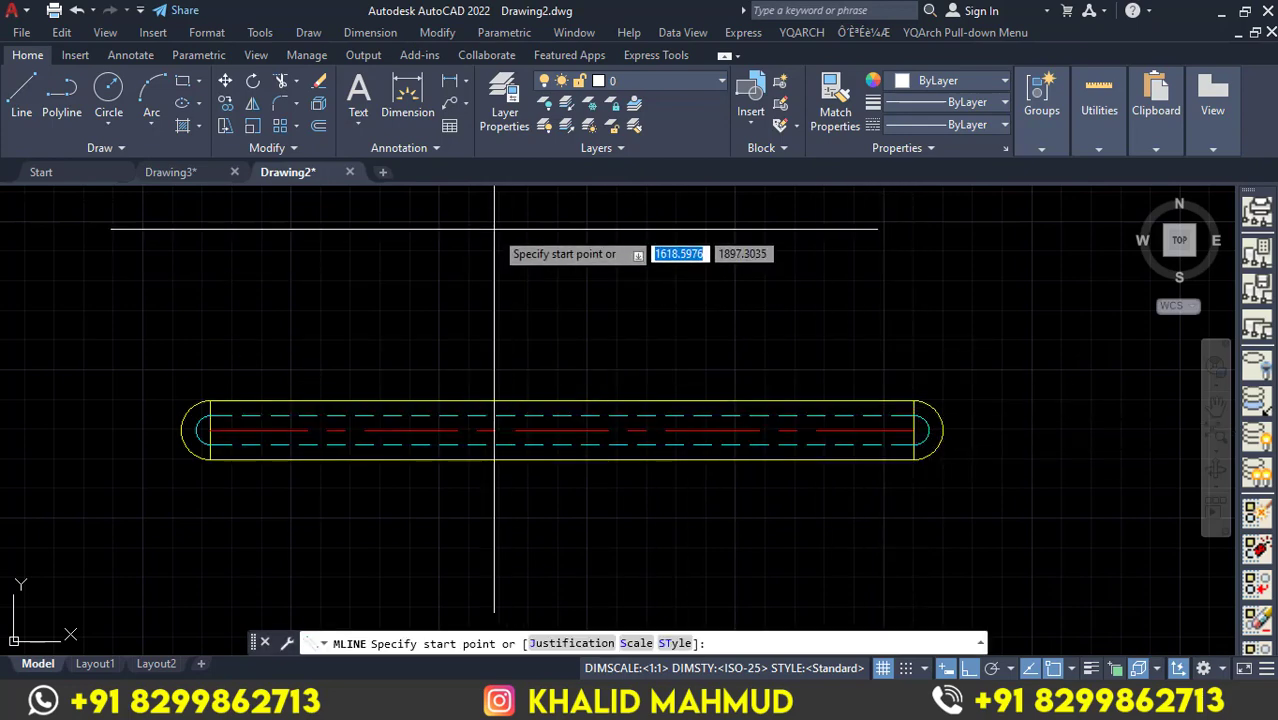
pyautogui.click(494, 228)
pyautogui.click(498, 578)
pyautogui.press('Return')
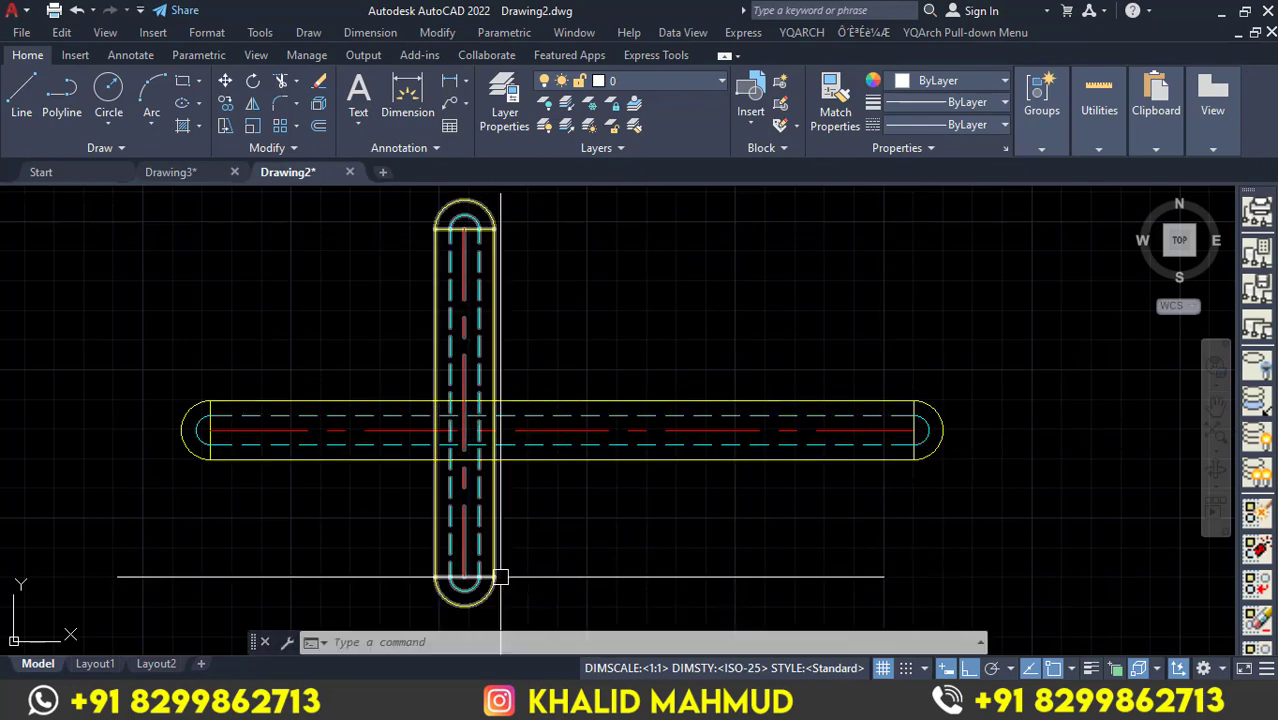
pyautogui.moveTo(734, 385); pyautogui.dragTo(765, 394, button='middle')
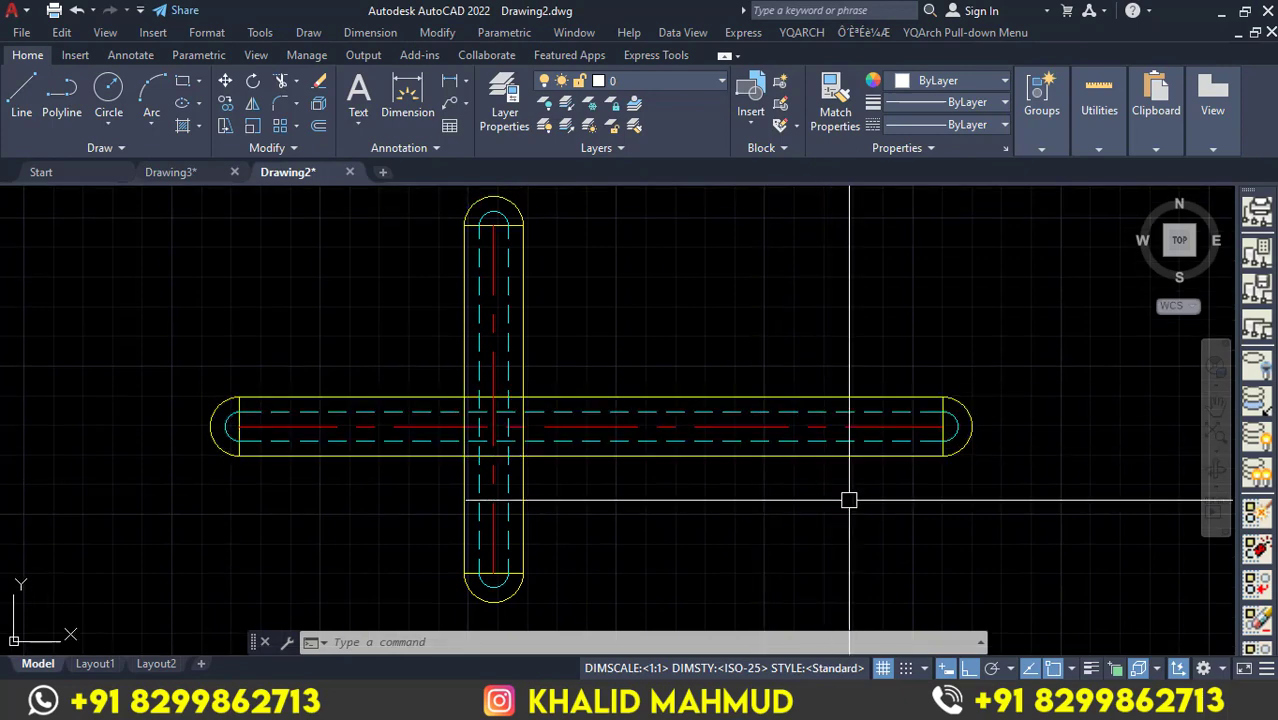
# Apply a Closed Cross edit that breaks the horizontal ABCD multiline at the vertical one.
pyautogui.doubleClick(805, 396)
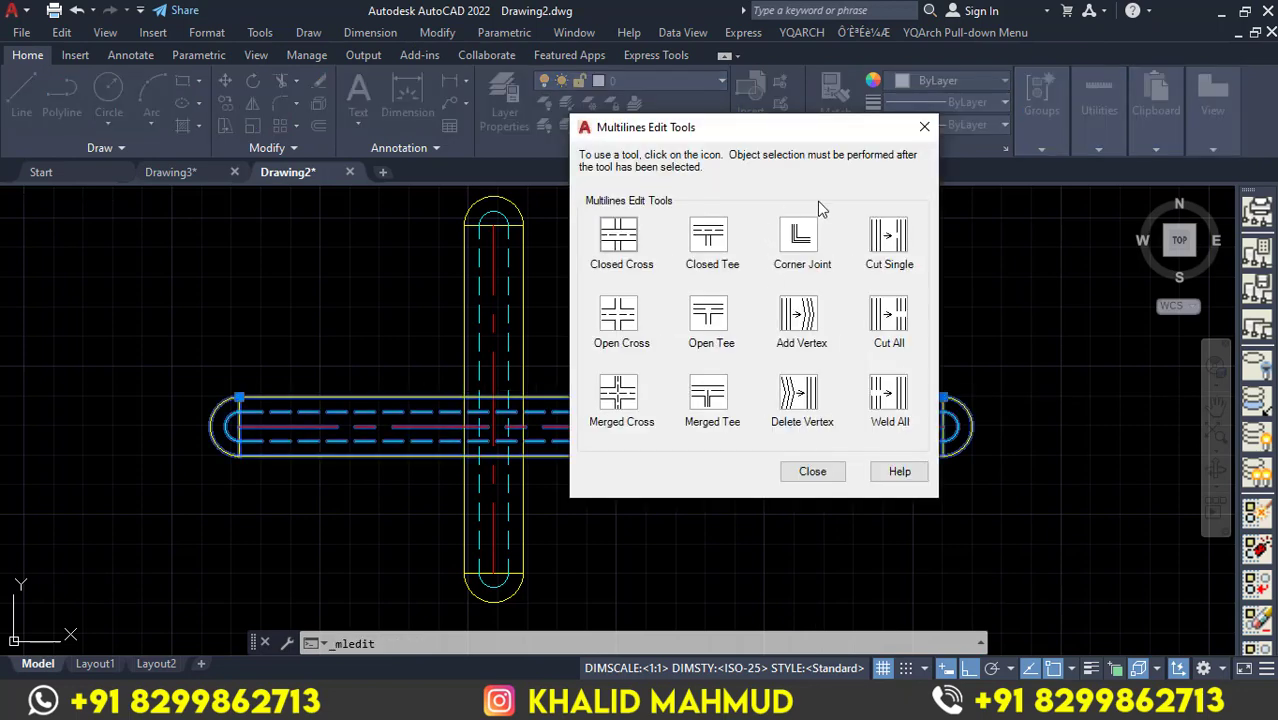
pyautogui.moveTo(727, 134); pyautogui.dragTo(740, 132)
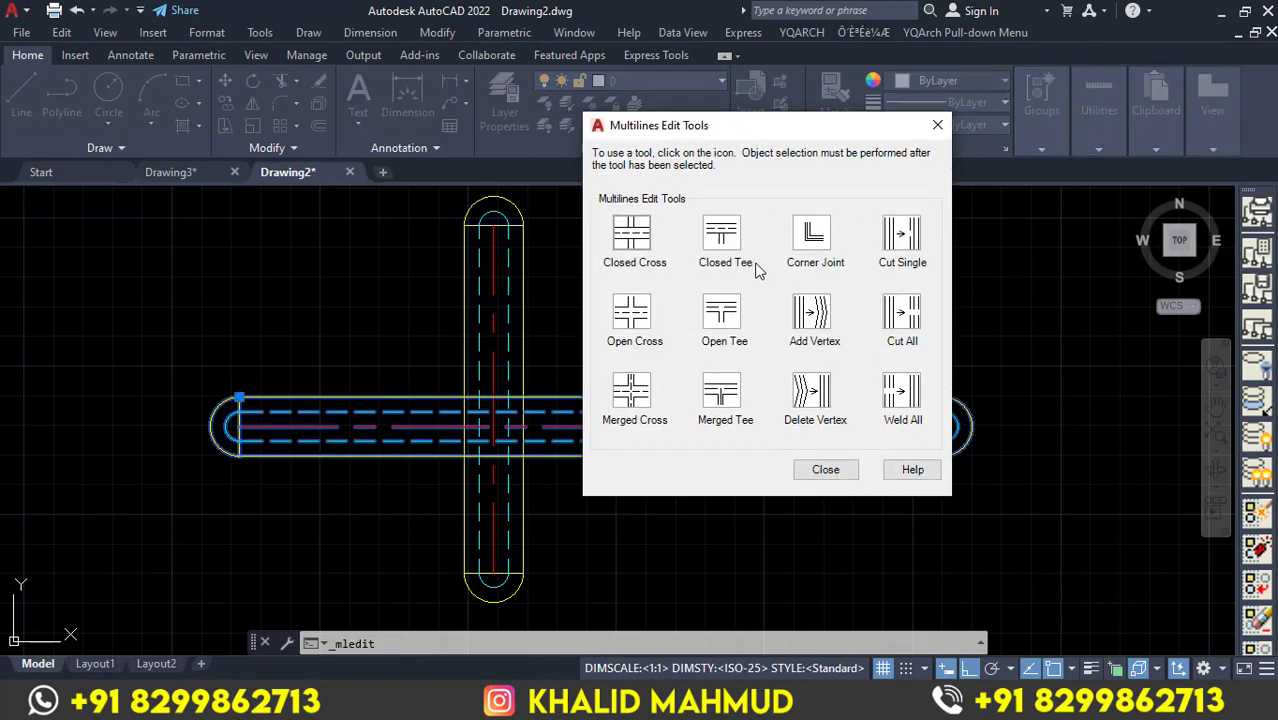
pyautogui.click(633, 236)
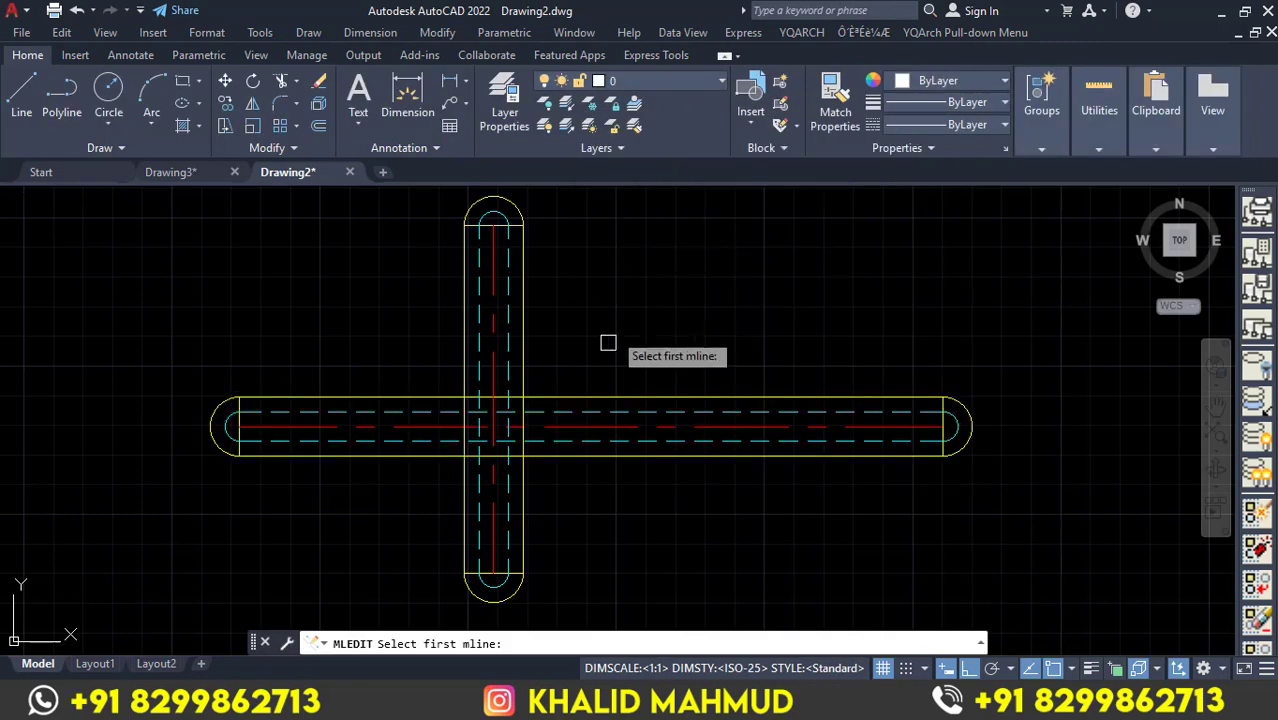
pyautogui.click(582, 402)
pyautogui.click(522, 369)
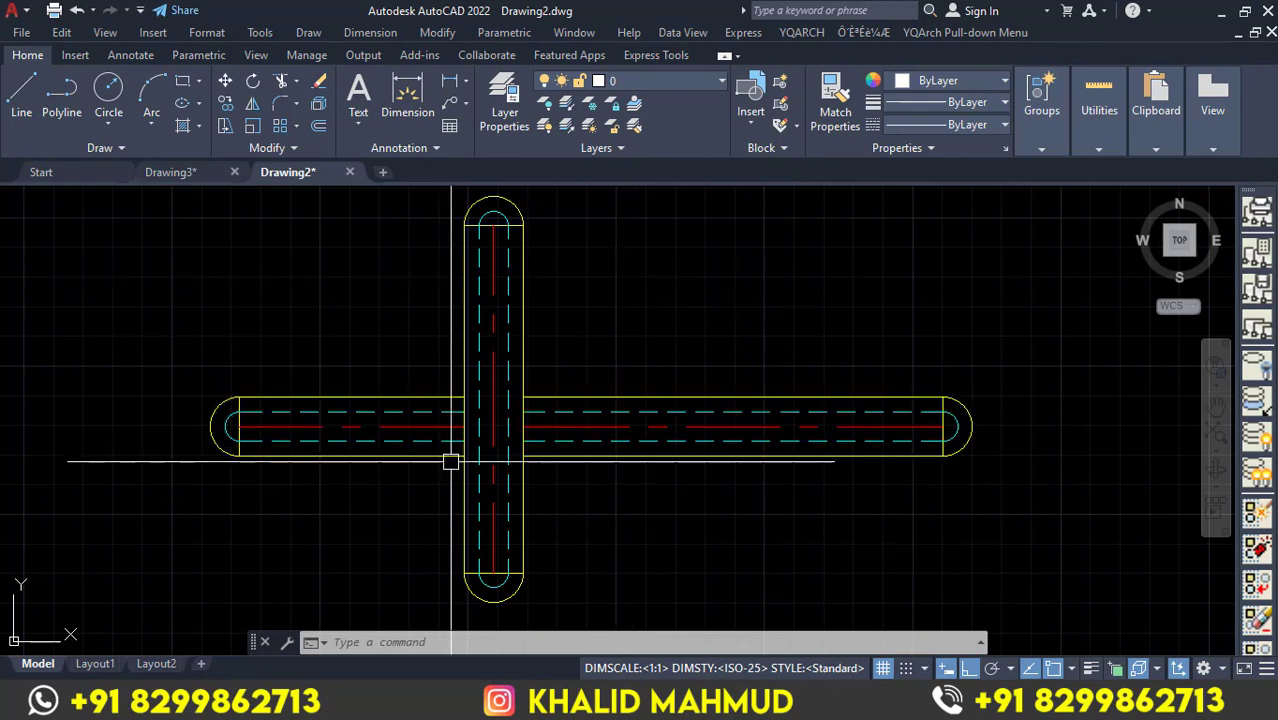
# Undo the previous closed cross joint between the two multilines.
pyautogui.doubleClick(700, 399)
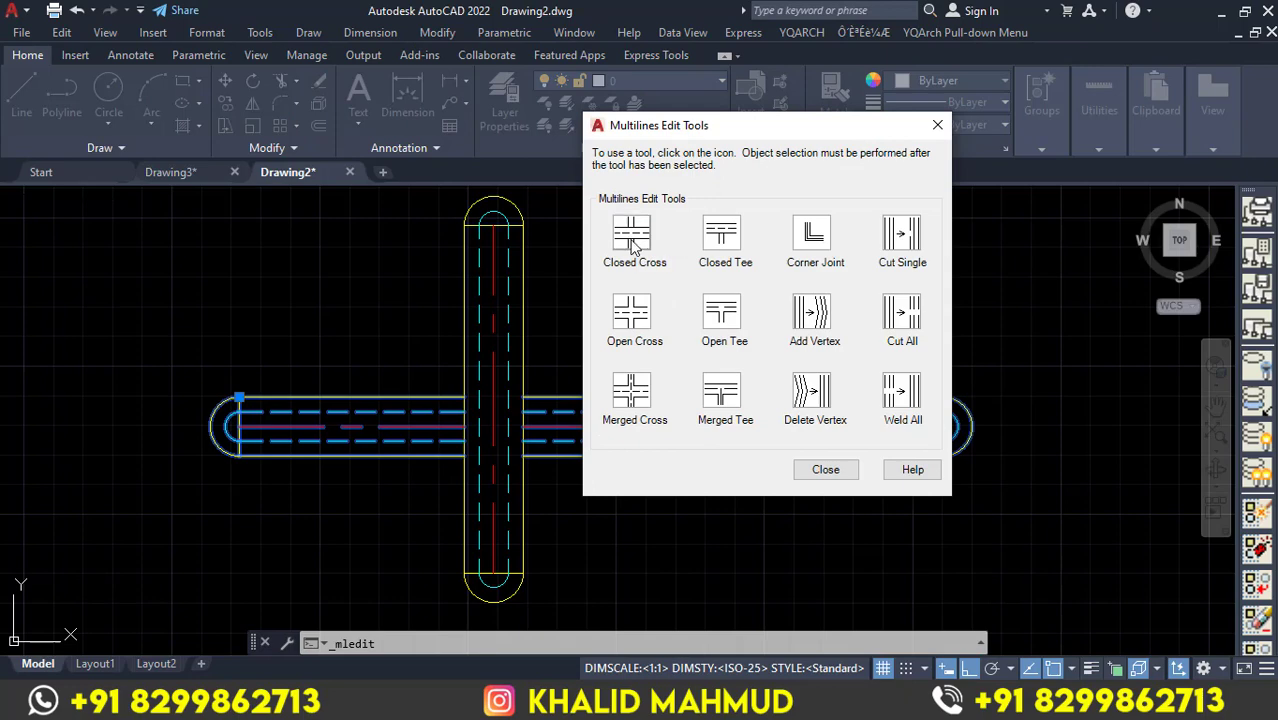
pyautogui.press('Escape')
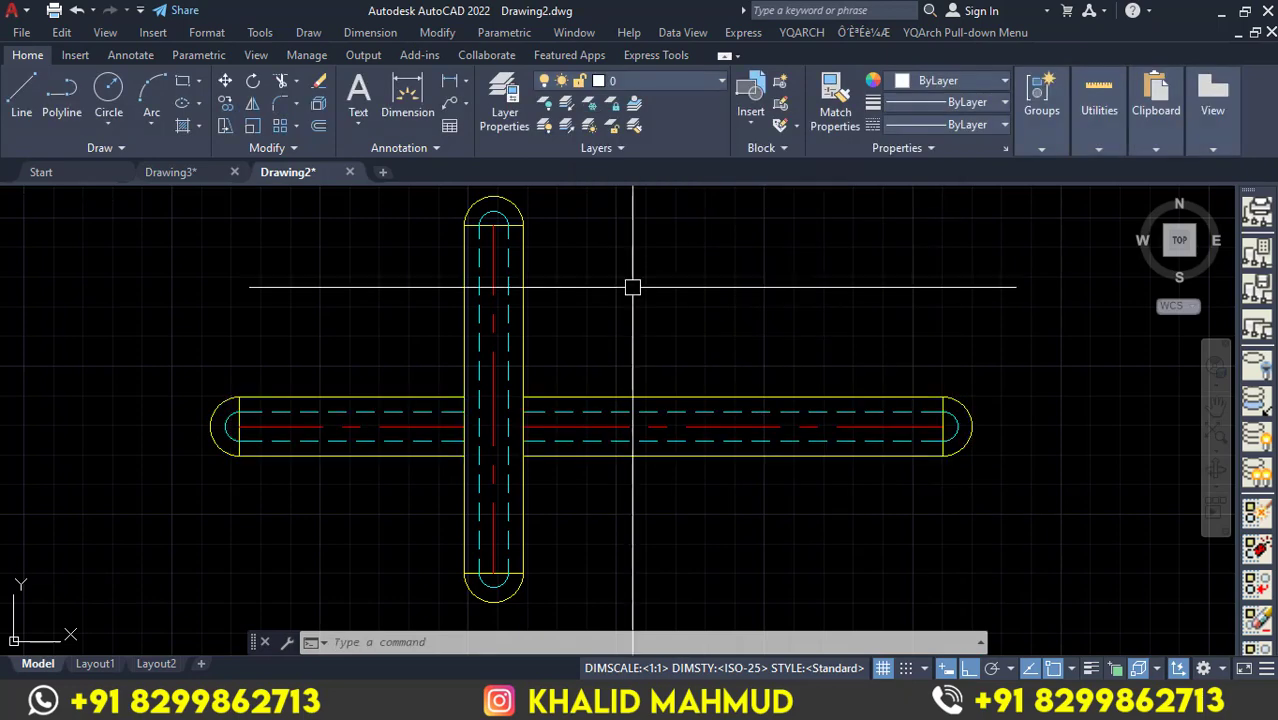
pyautogui.hotkey('ctrl', 'z')
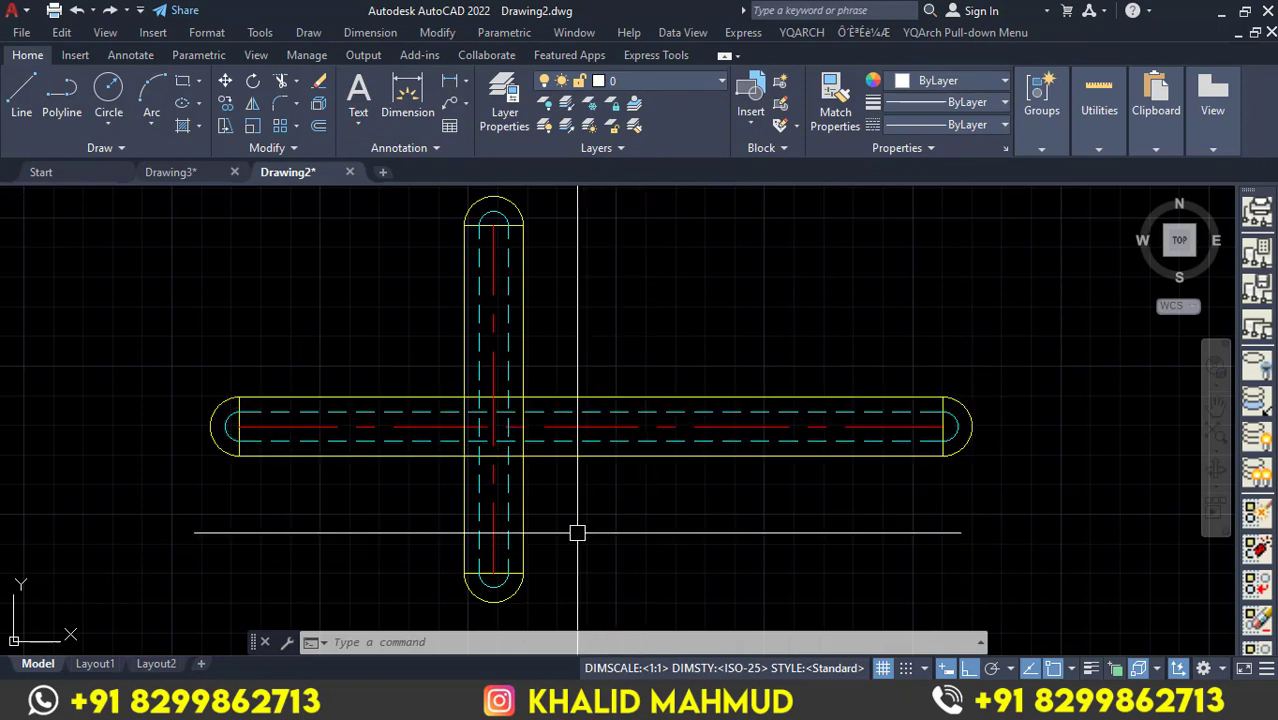
# Reapply Closed Cross with the vertical multiline picked first, then select it to check the joint.
pyautogui.doubleClick(587, 401)
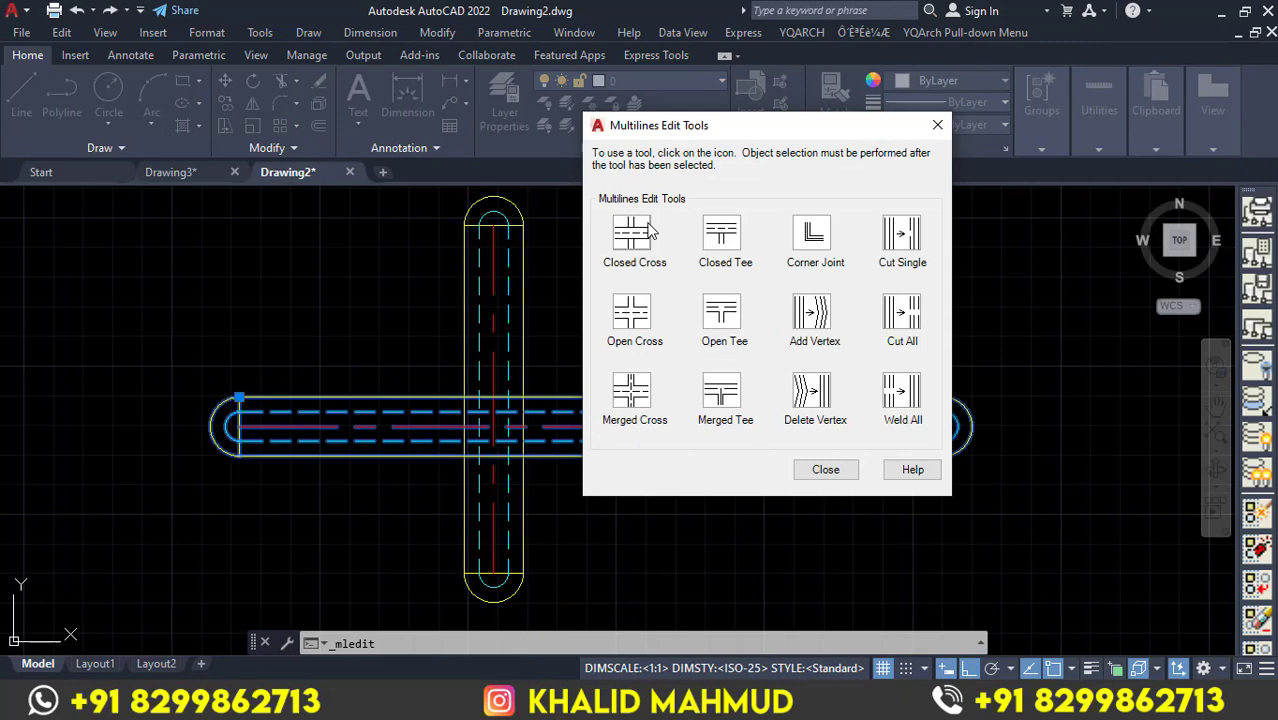
pyautogui.click(648, 232)
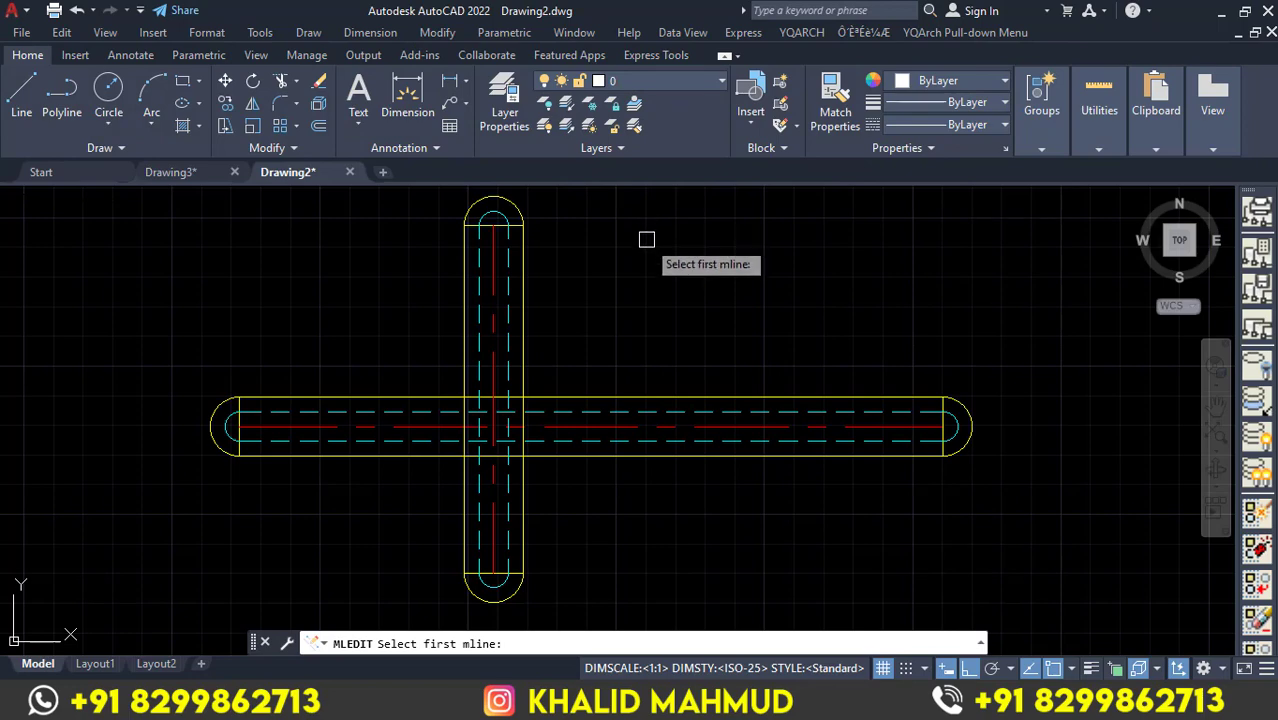
pyautogui.click(658, 396)
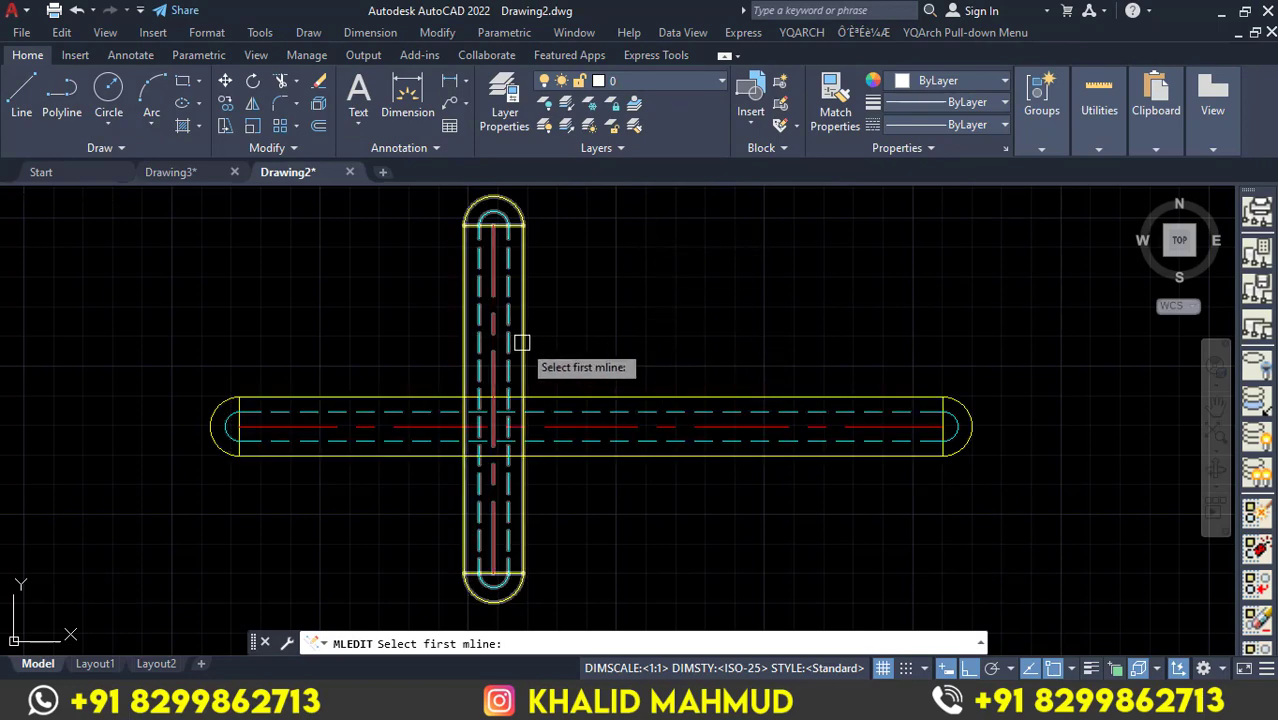
pyautogui.click(587, 391)
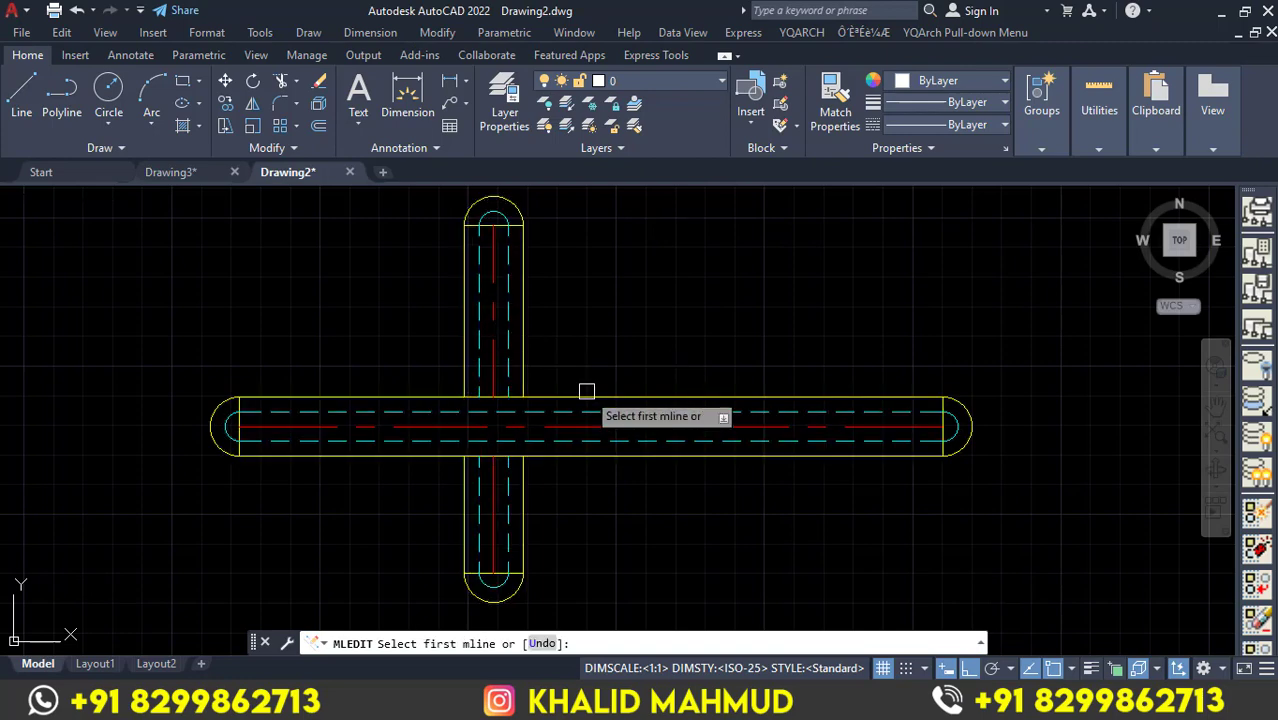
pyautogui.press('Escape')
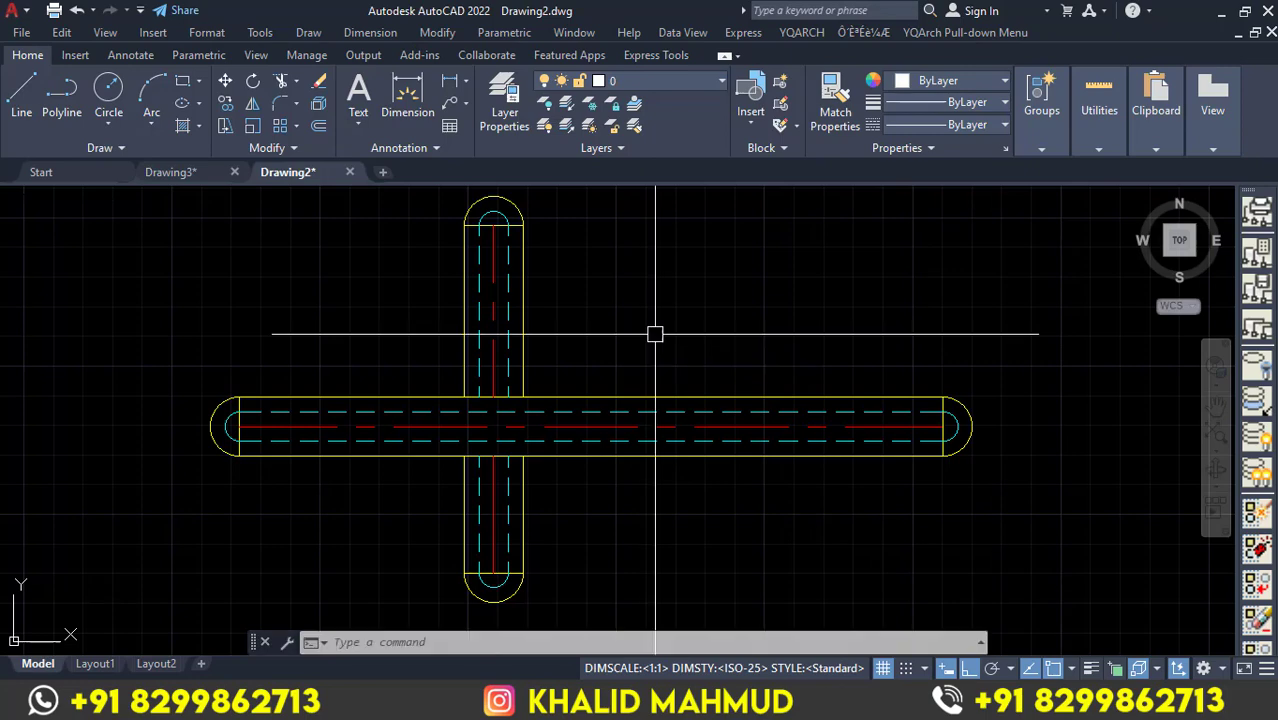
pyautogui.click(526, 279)
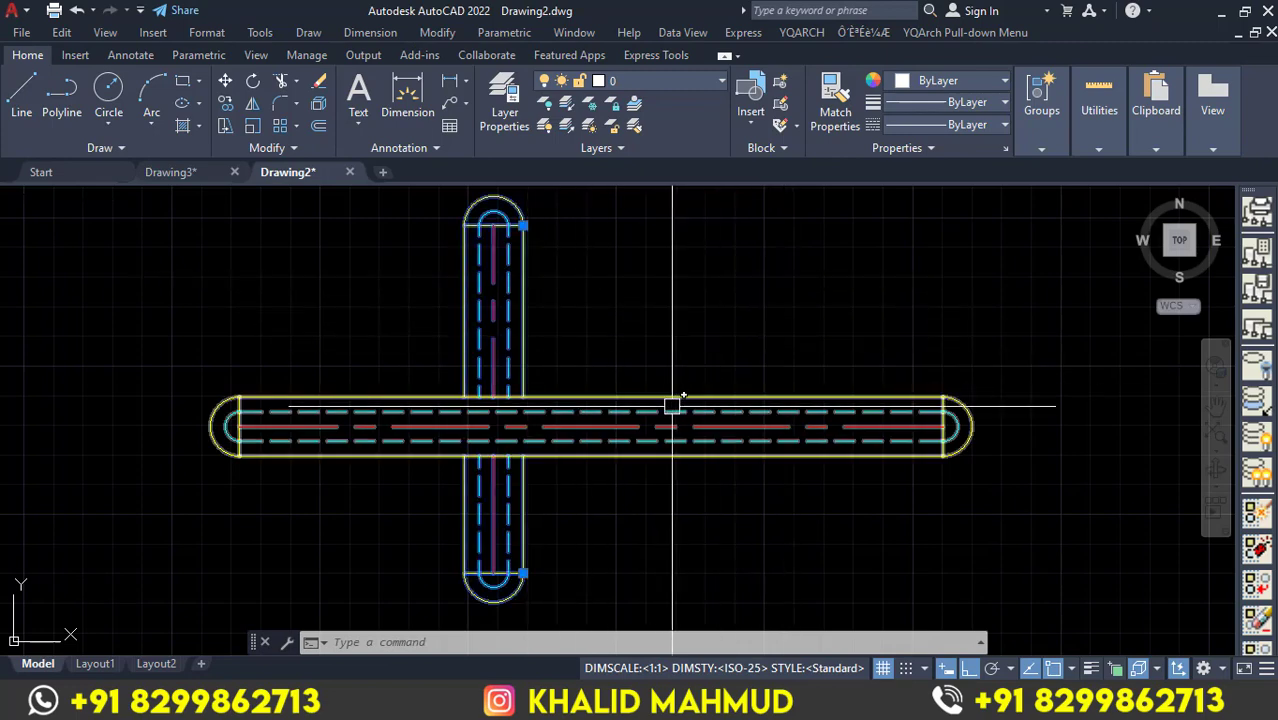
pyautogui.press('Escape')
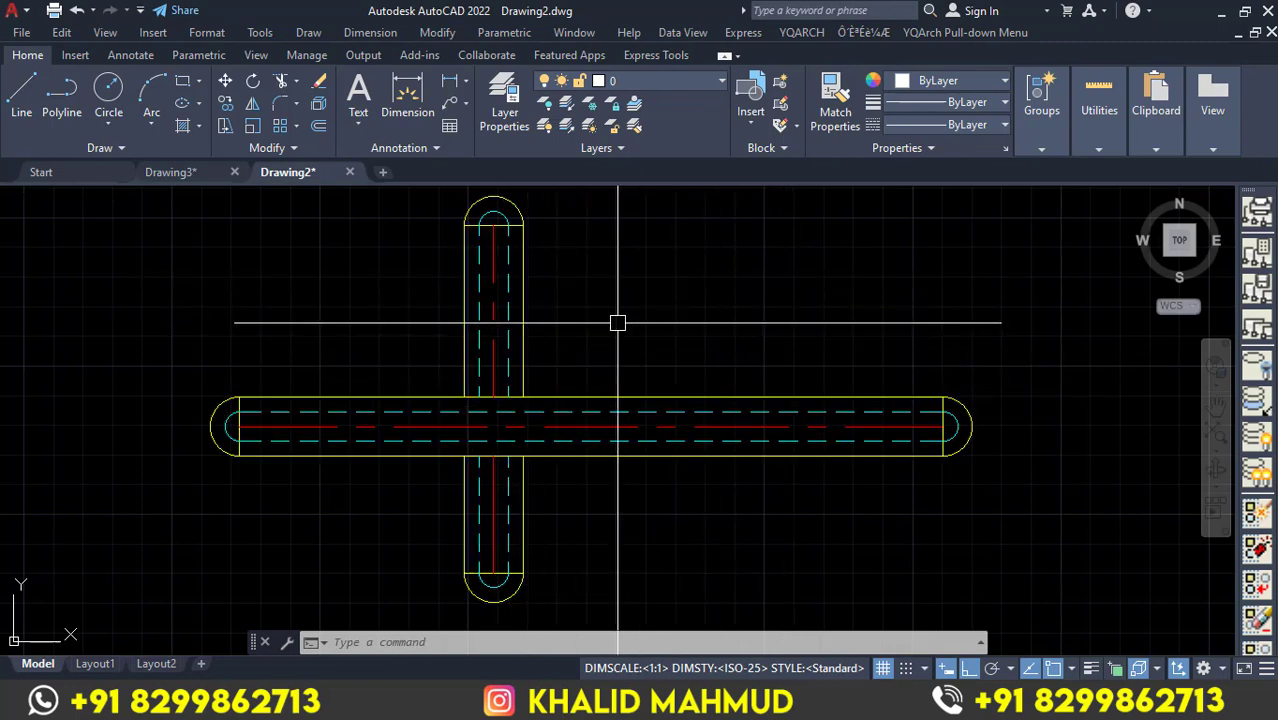
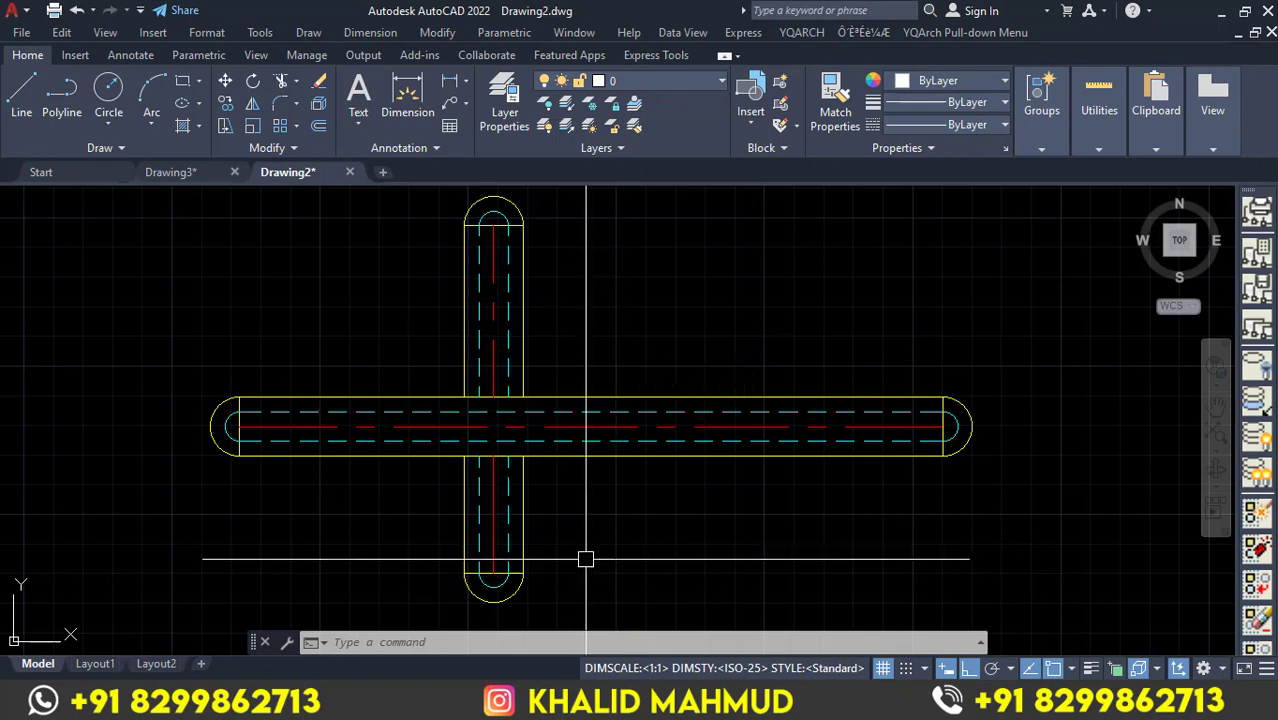
# Undo the previous joint and apply Open Cross to the horizontal and vertical multilines.
pyautogui.hotkey('ctrl', 'z')
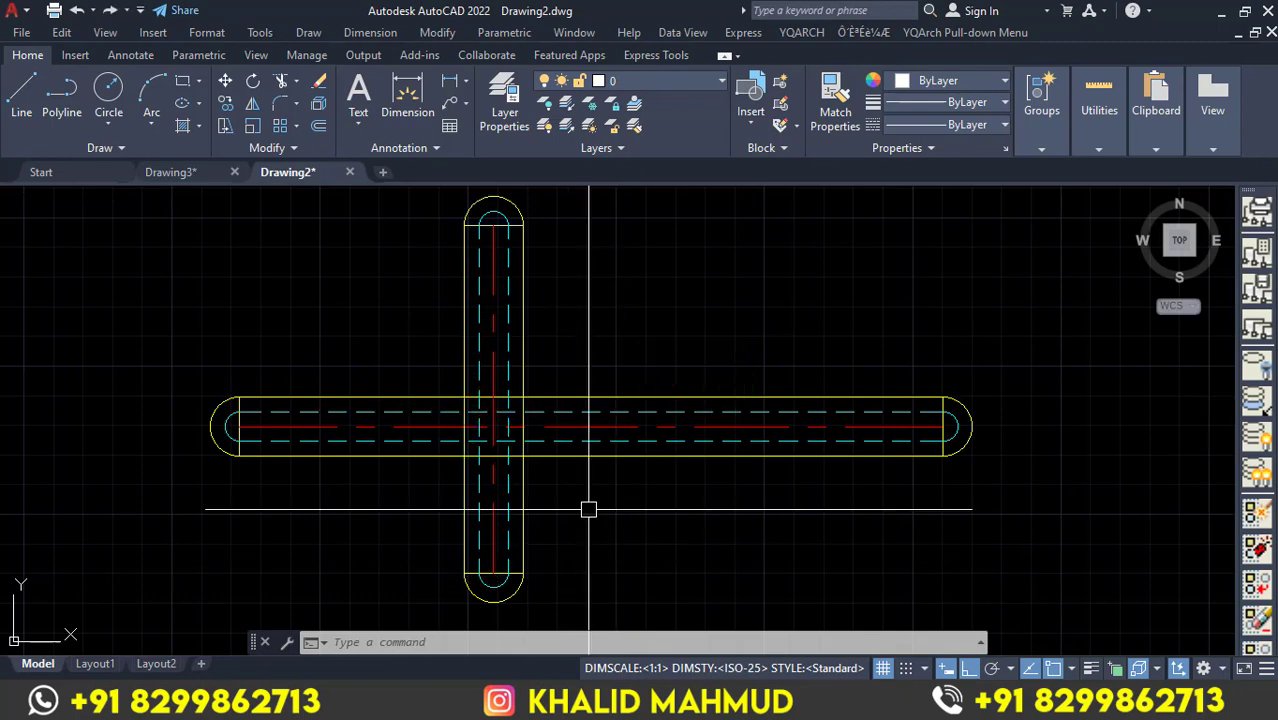
pyautogui.doubleClick(575, 400)
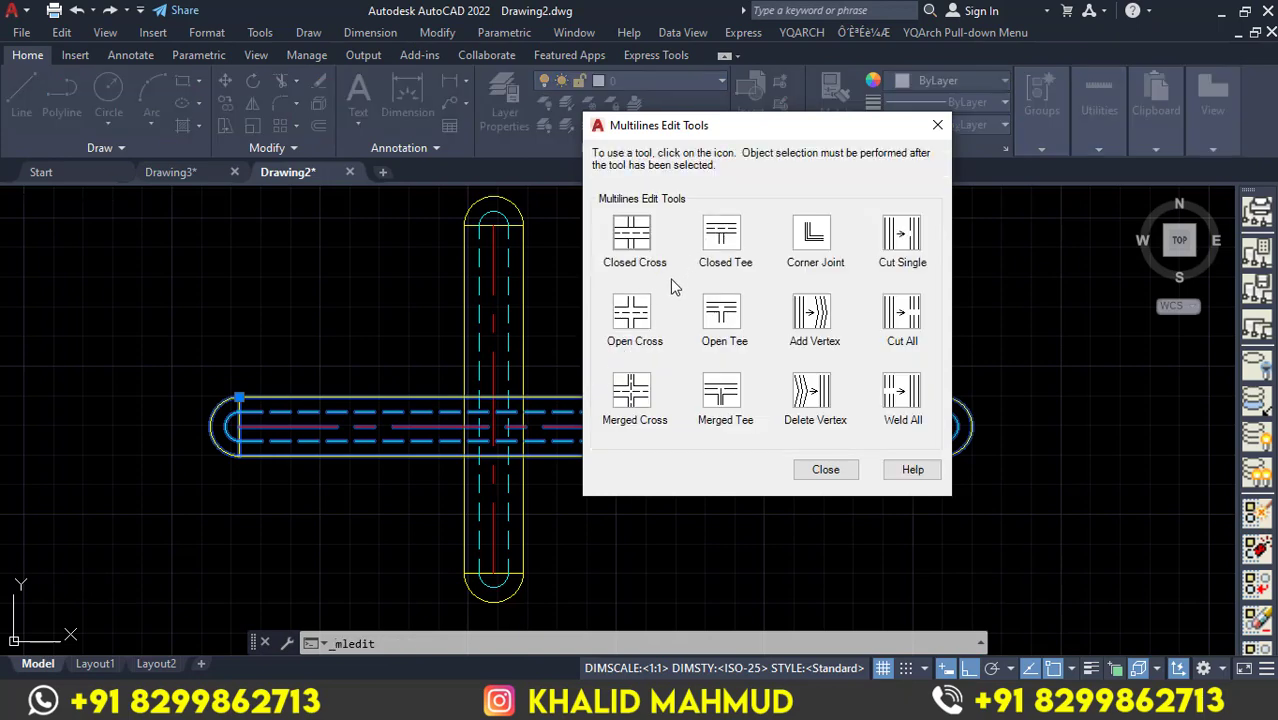
pyautogui.click(628, 316)
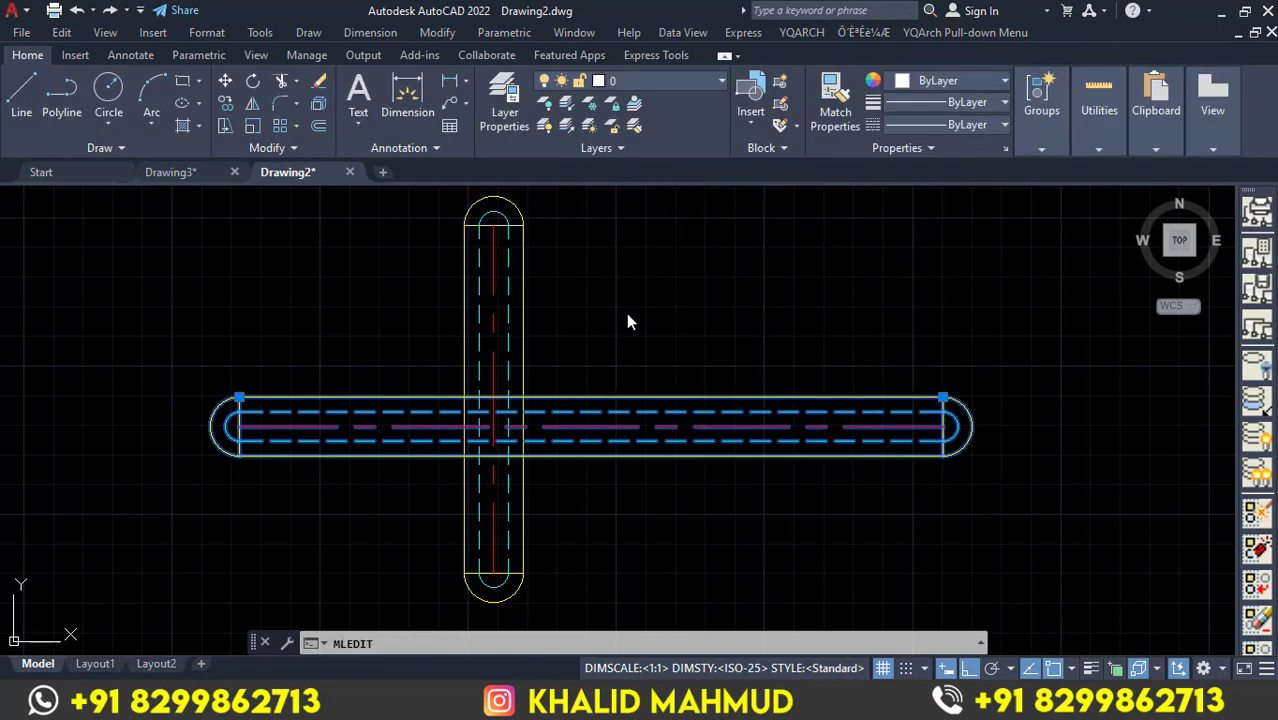
pyautogui.click(523, 373)
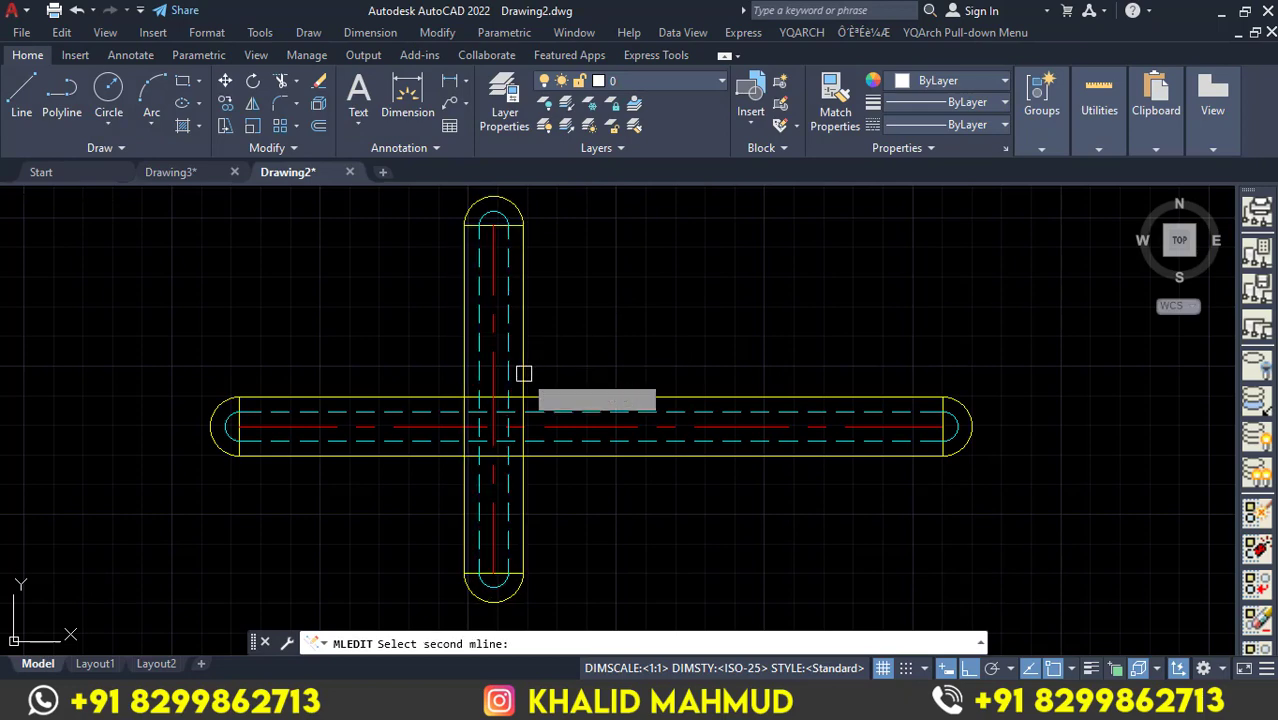
pyautogui.click(547, 392)
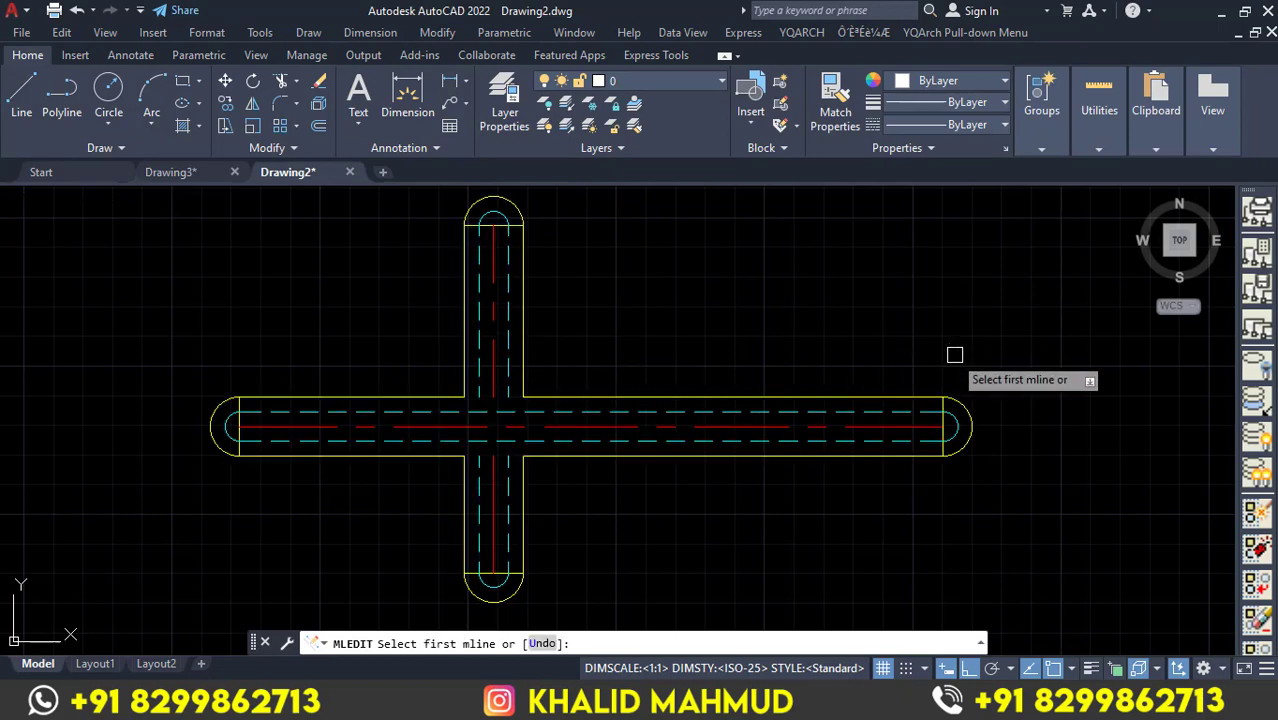
pyautogui.press('Escape')
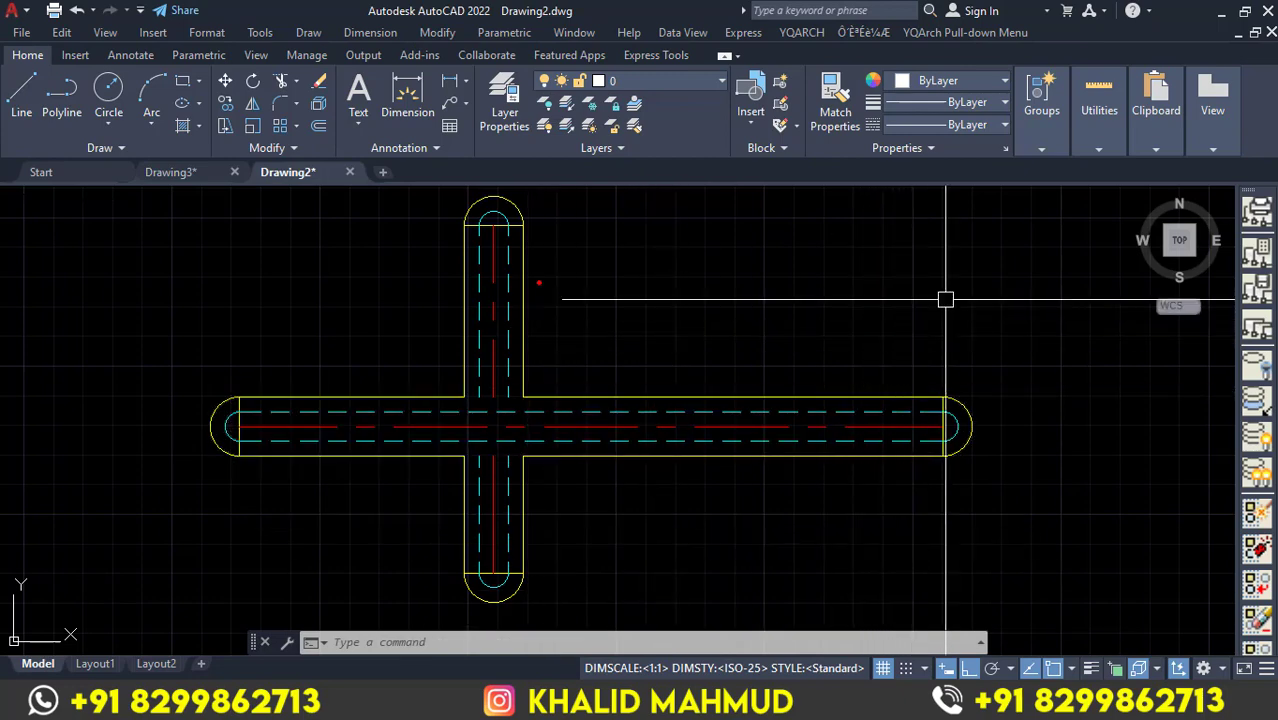
# Mark the open cross's outline edges and centre lines in red, then clear the marks.
pyautogui.moveTo(521, 226)
pyautogui.mouseDown()
pyautogui.moveTo(521, 374)
pyautogui.moveTo(630, 400)
pyautogui.moveTo(818, 399)
pyautogui.mouseUp()
pyautogui.moveTo(842, 460)
pyautogui.mouseDown()
pyautogui.moveTo(530, 466)
pyautogui.moveTo(530, 592)
pyautogui.mouseUp()
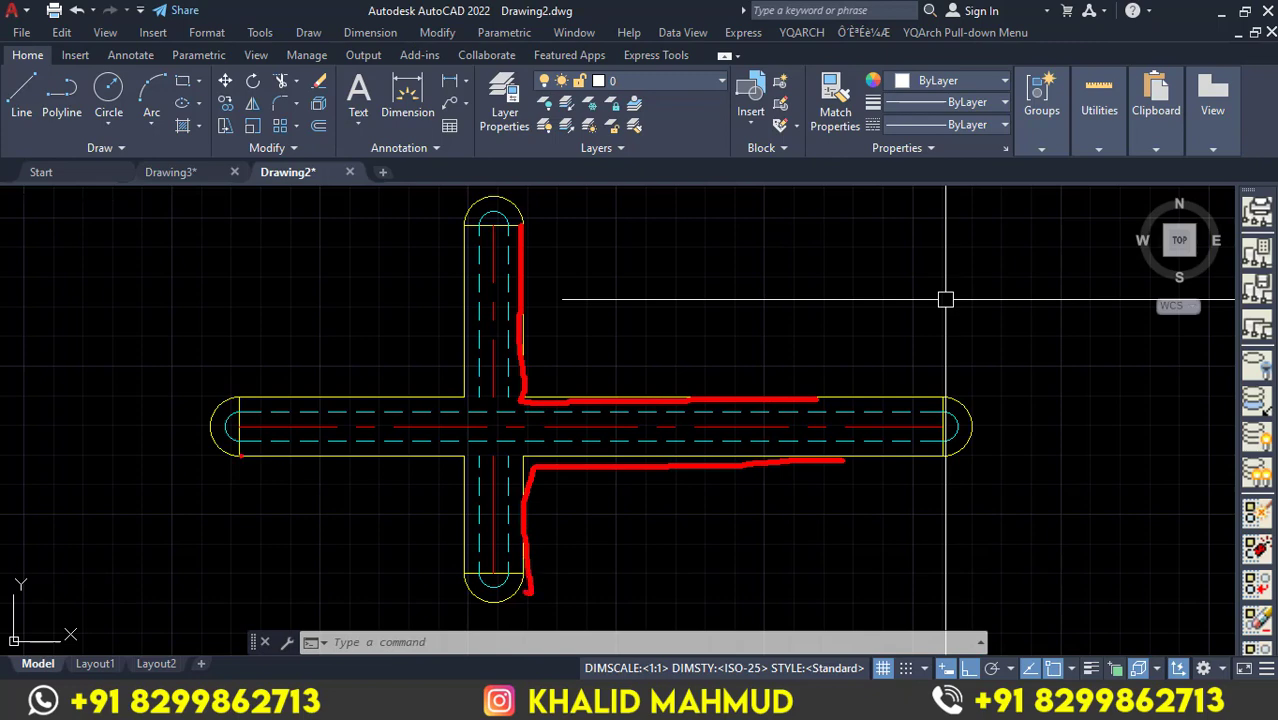
pyautogui.moveTo(240, 455)
pyautogui.mouseDown()
pyautogui.moveTo(442, 454)
pyautogui.moveTo(476, 578)
pyautogui.mouseUp()
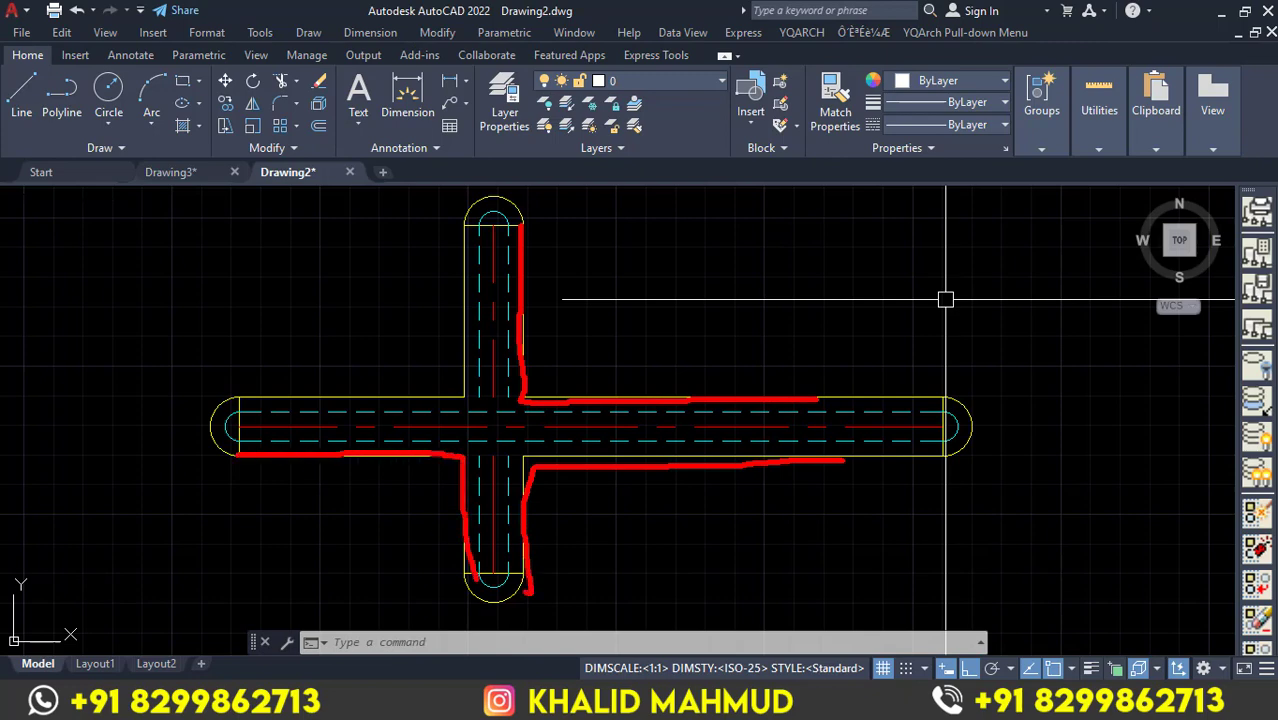
pyautogui.moveTo(460, 236)
pyautogui.mouseDown()
pyautogui.moveTo(462, 390)
pyautogui.moveTo(250, 396)
pyautogui.mouseUp()
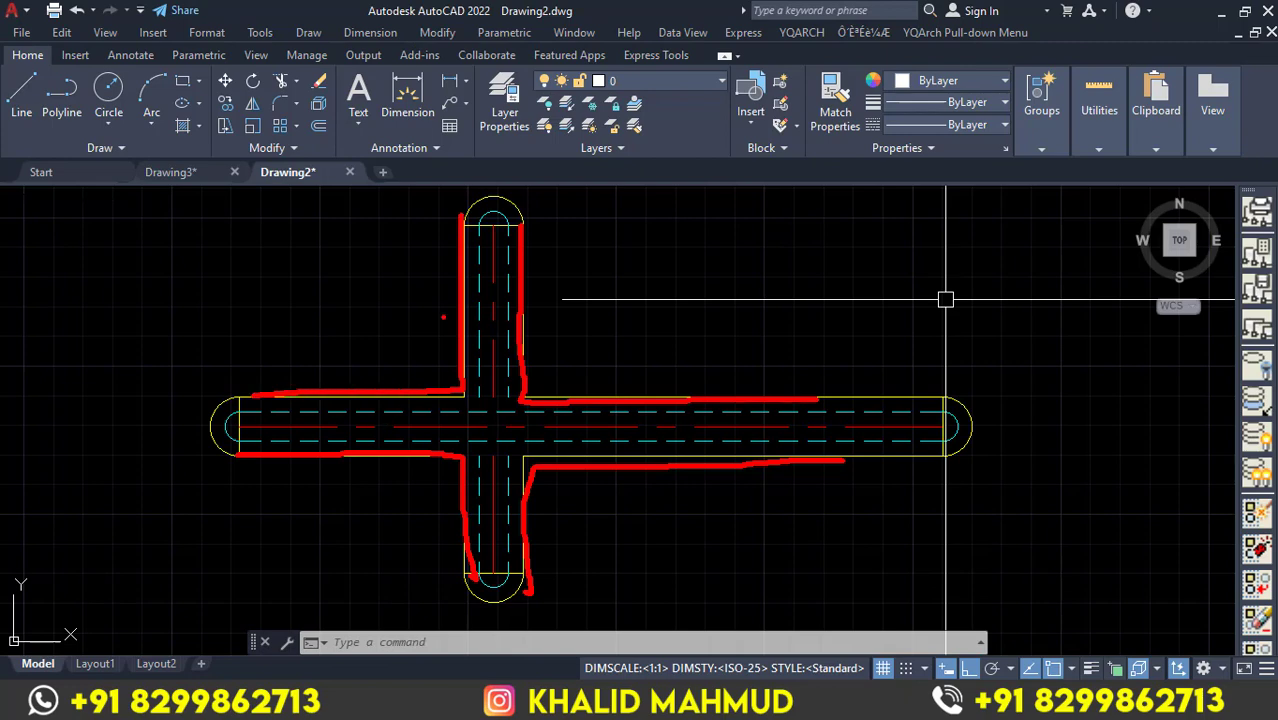
pyautogui.moveTo(405, 428); pyautogui.dragTo(552, 428)
pyautogui.moveTo(480, 322); pyautogui.dragTo(500, 478)
pyautogui.press('Escape')
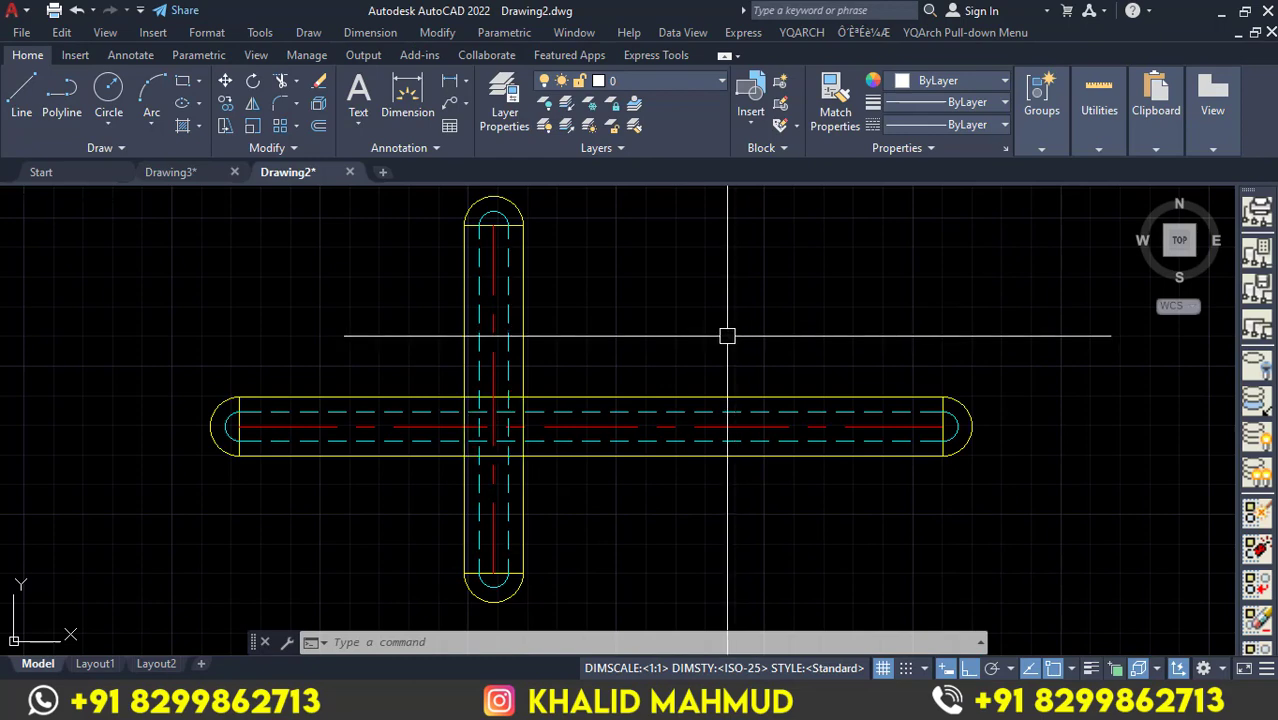
# Apply Merged Cross to the two crossing multilines.
pyautogui.doubleClick(562, 405)
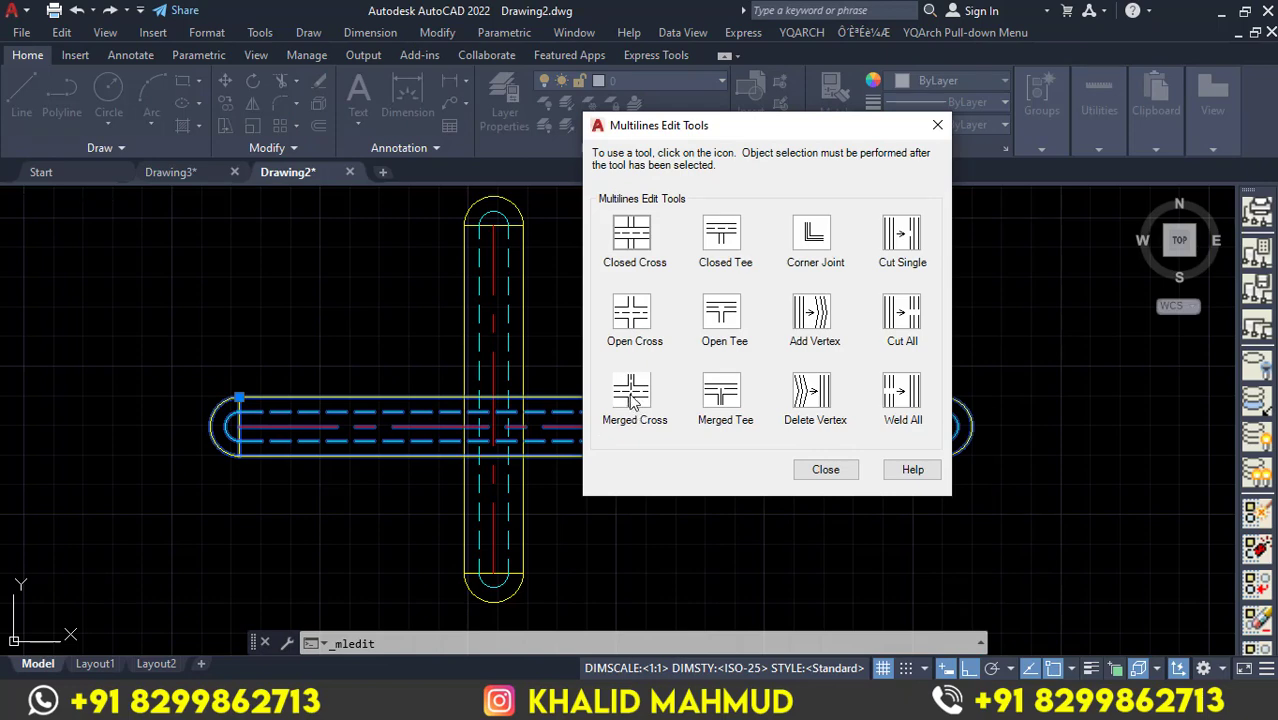
pyautogui.click(631, 392)
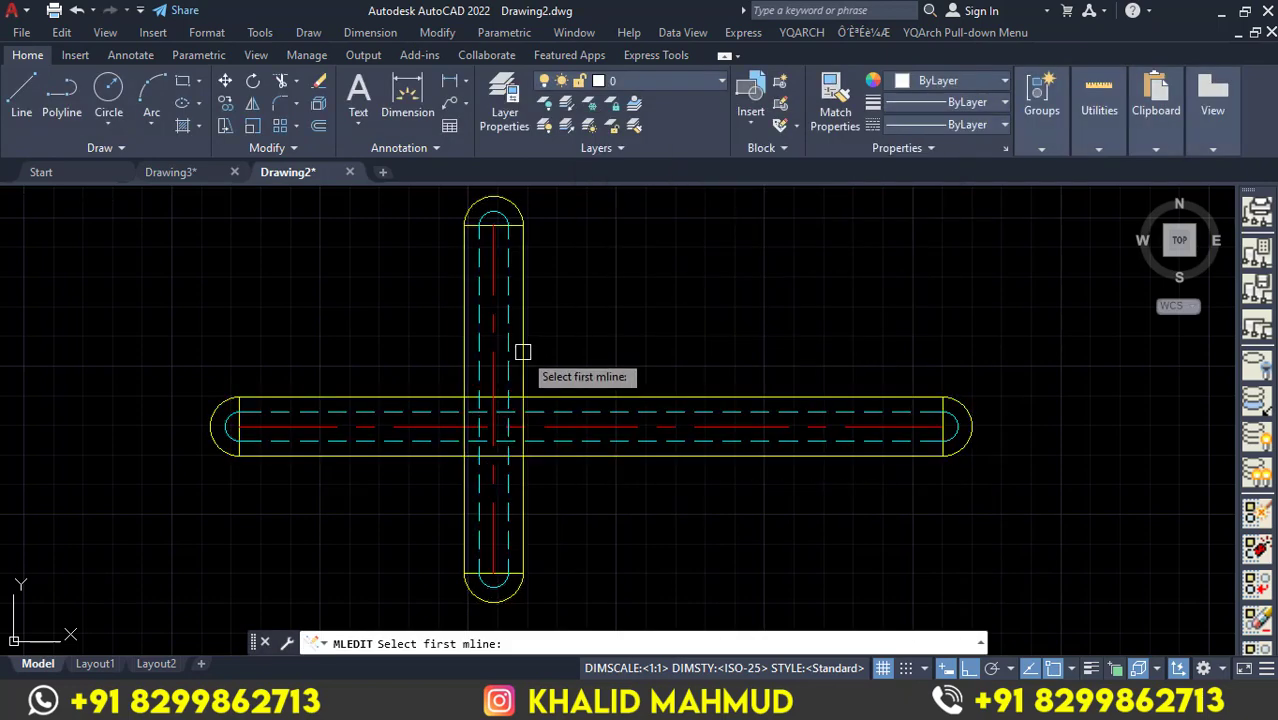
pyautogui.click(522, 349)
pyautogui.click(566, 396)
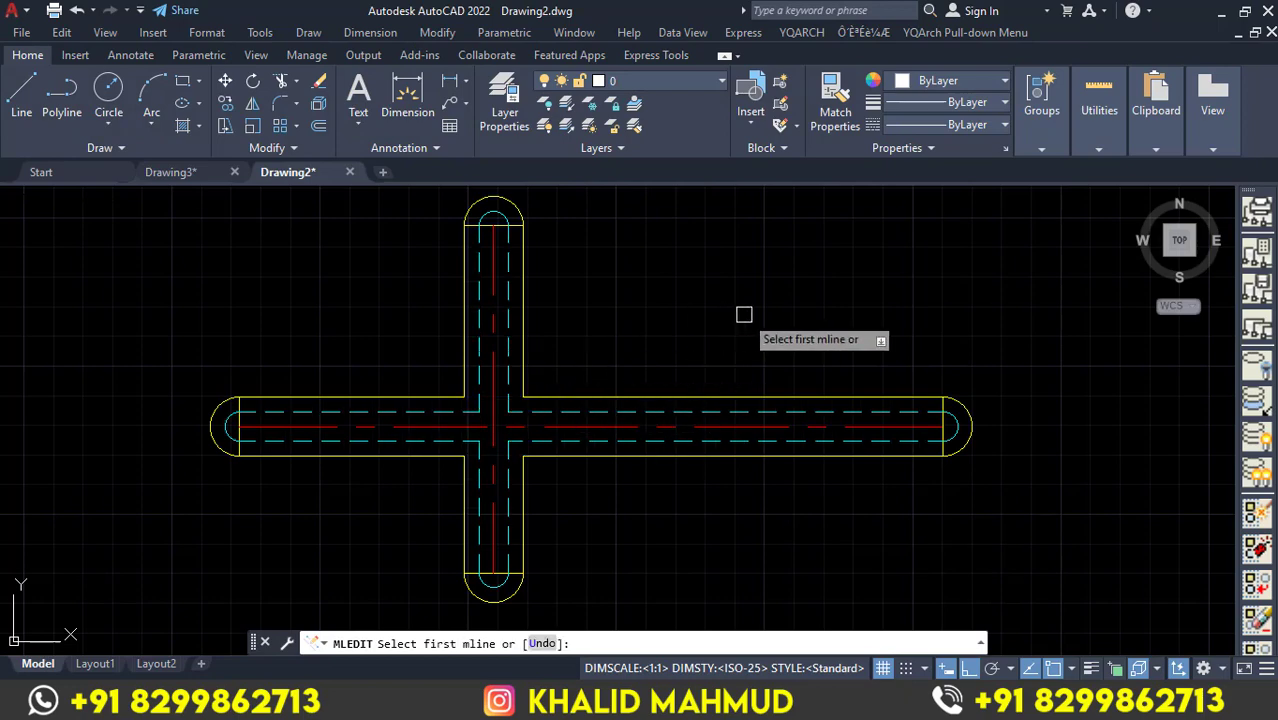
pyautogui.press('Return')
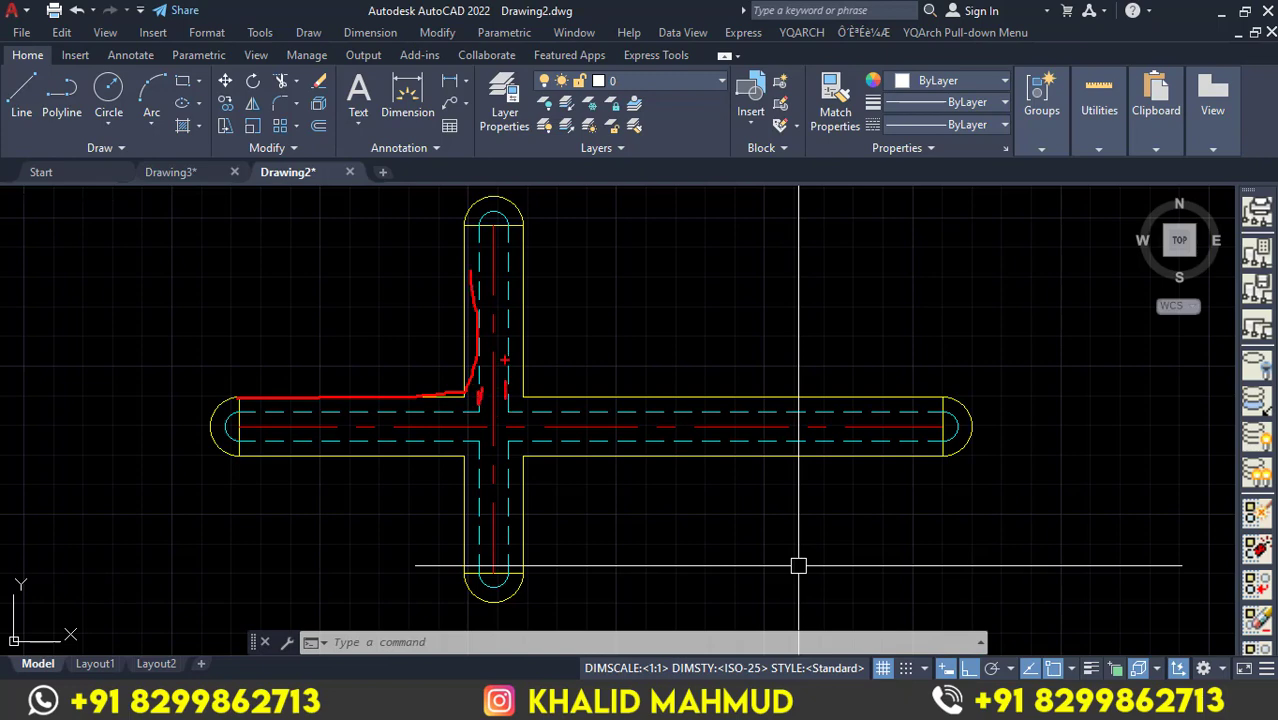
# Mark the merged cross's inner arm edges in red, then clear the marks.
pyautogui.moveTo(507, 318); pyautogui.dragTo(512, 408)
pyautogui.moveTo(590, 410)
pyautogui.mouseDown()
pyautogui.moveTo(788, 412)
pyautogui.moveTo(684, 439)
pyautogui.moveTo(503, 438)
pyautogui.moveTo(507, 578)
pyautogui.mouseUp()
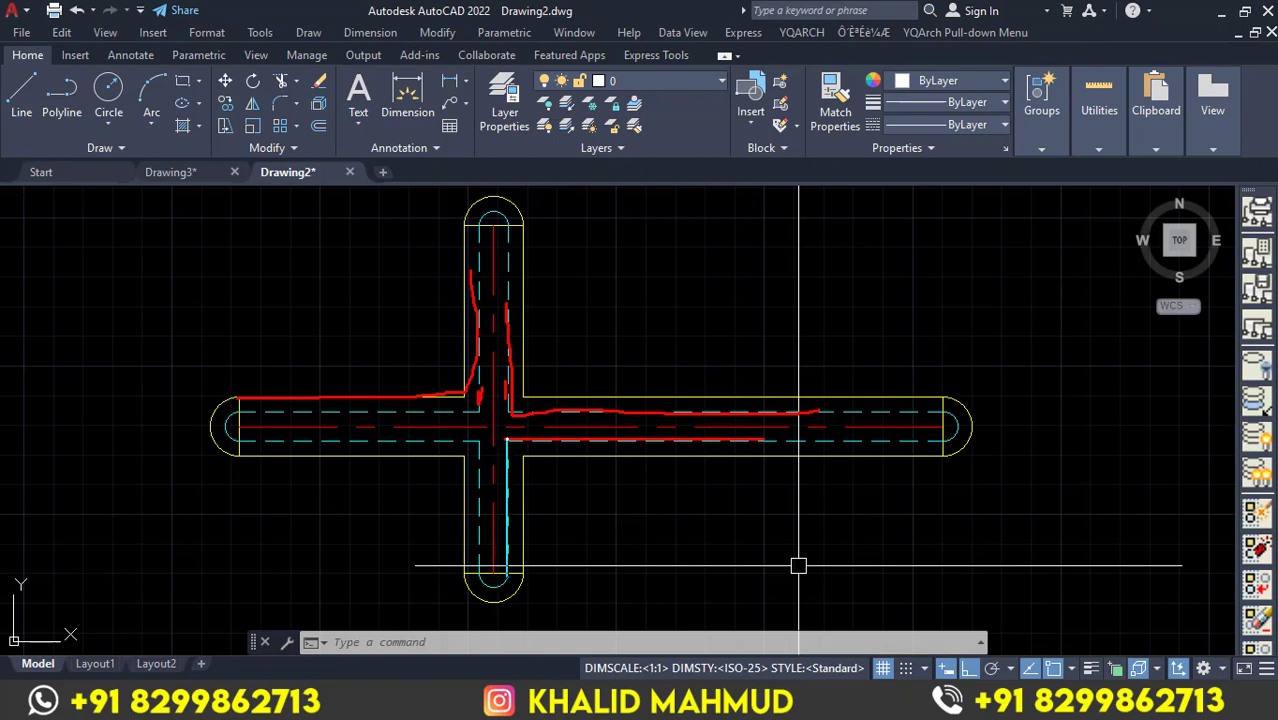
pyautogui.moveTo(480, 442); pyautogui.dragTo(480, 566)
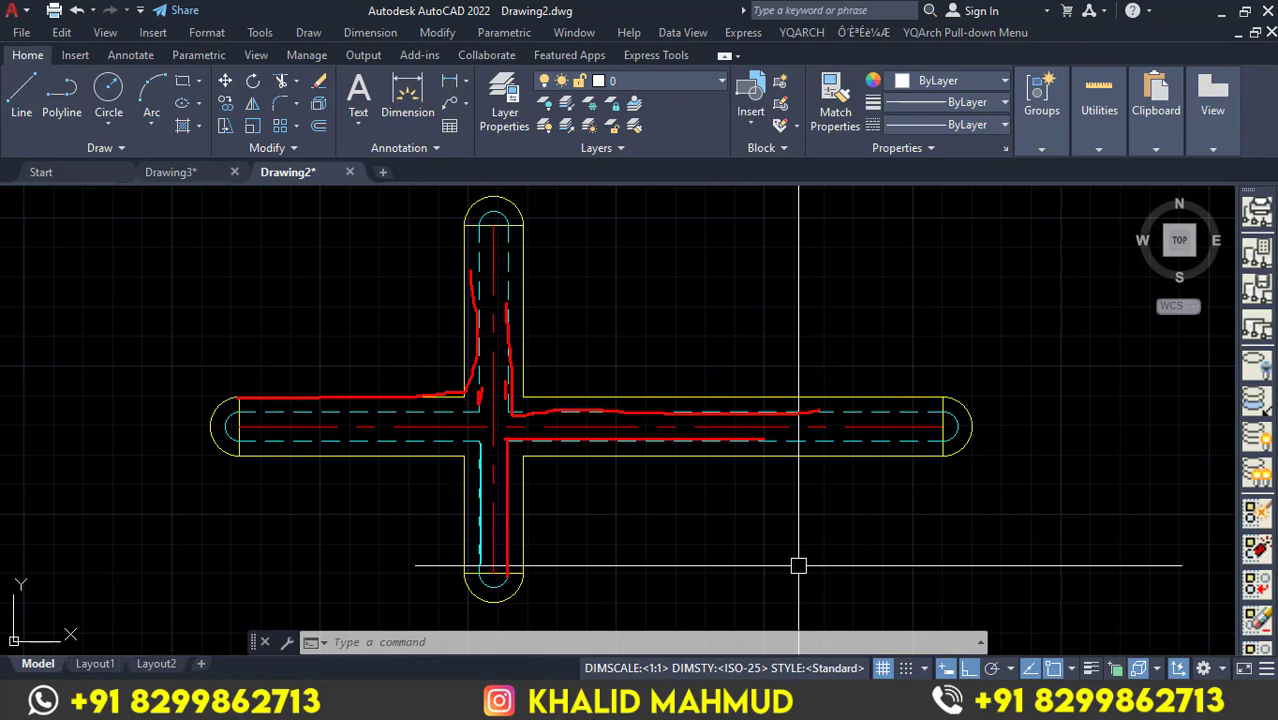
pyautogui.moveTo(480, 434); pyautogui.dragTo(259, 436)
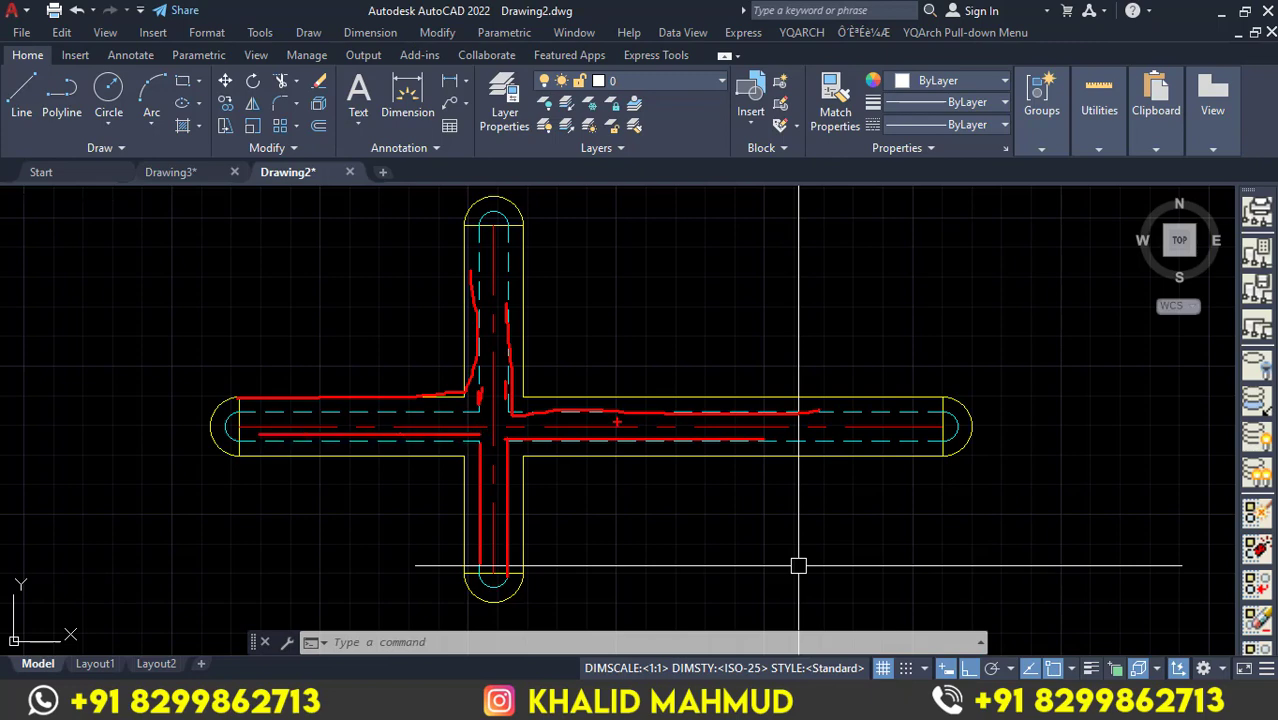
pyautogui.press('Escape')
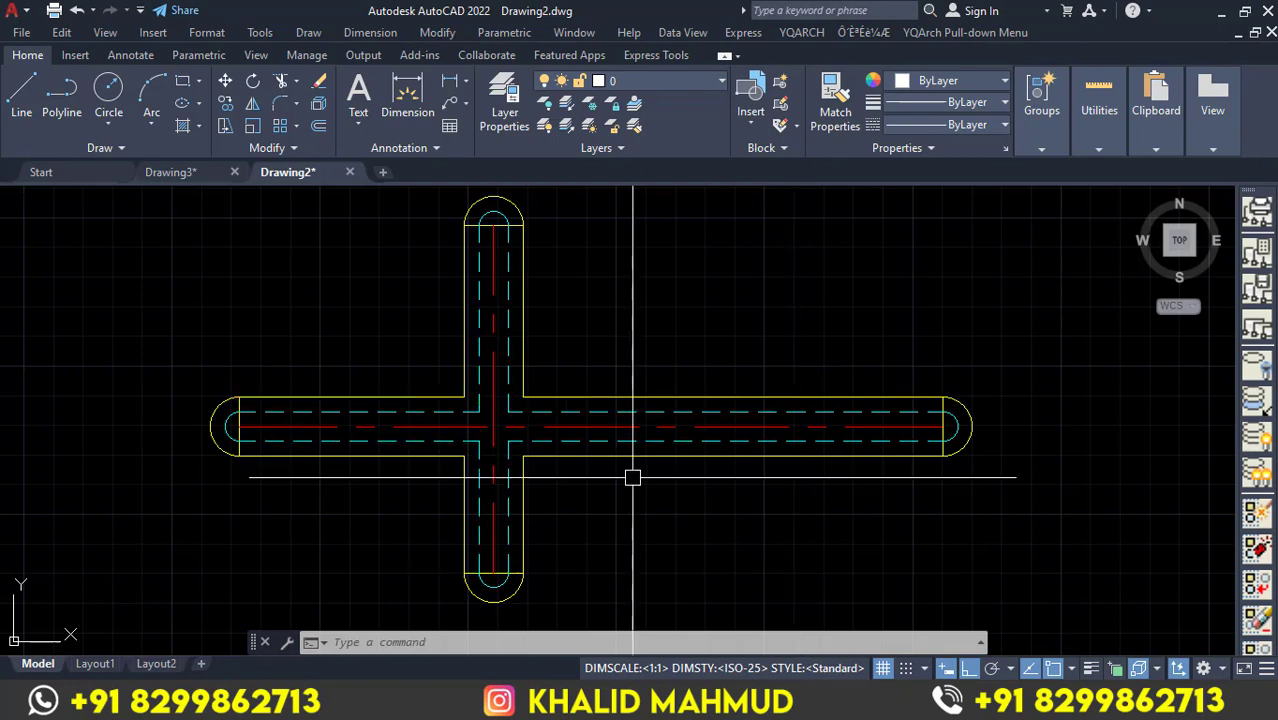
# Undo the merged cross and apply Closed Tee, horizontal multiline's right part against the vertical one.
pyautogui.hotkey('ctrl', 'z')
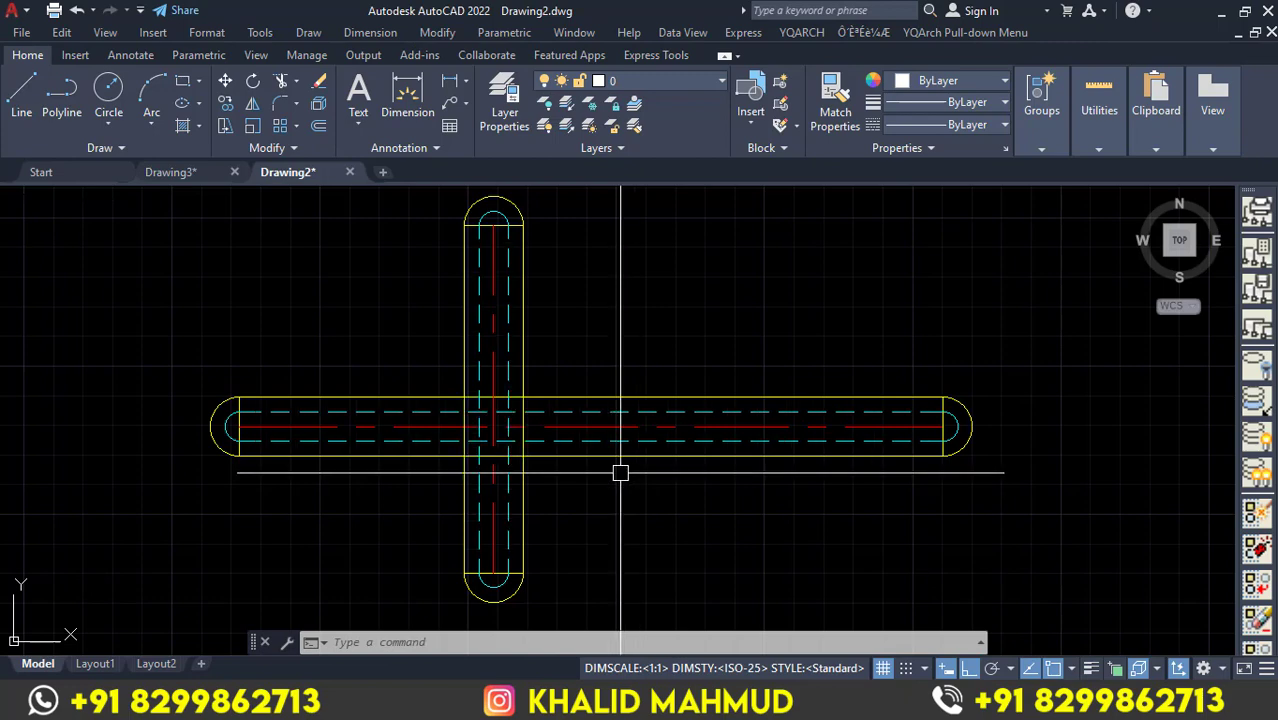
pyautogui.moveTo(620, 472)
pyautogui.mouseDown(button='middle')
pyautogui.moveTo(582, 531)
pyautogui.moveTo(502, 516)
pyautogui.mouseUp(button='middle')
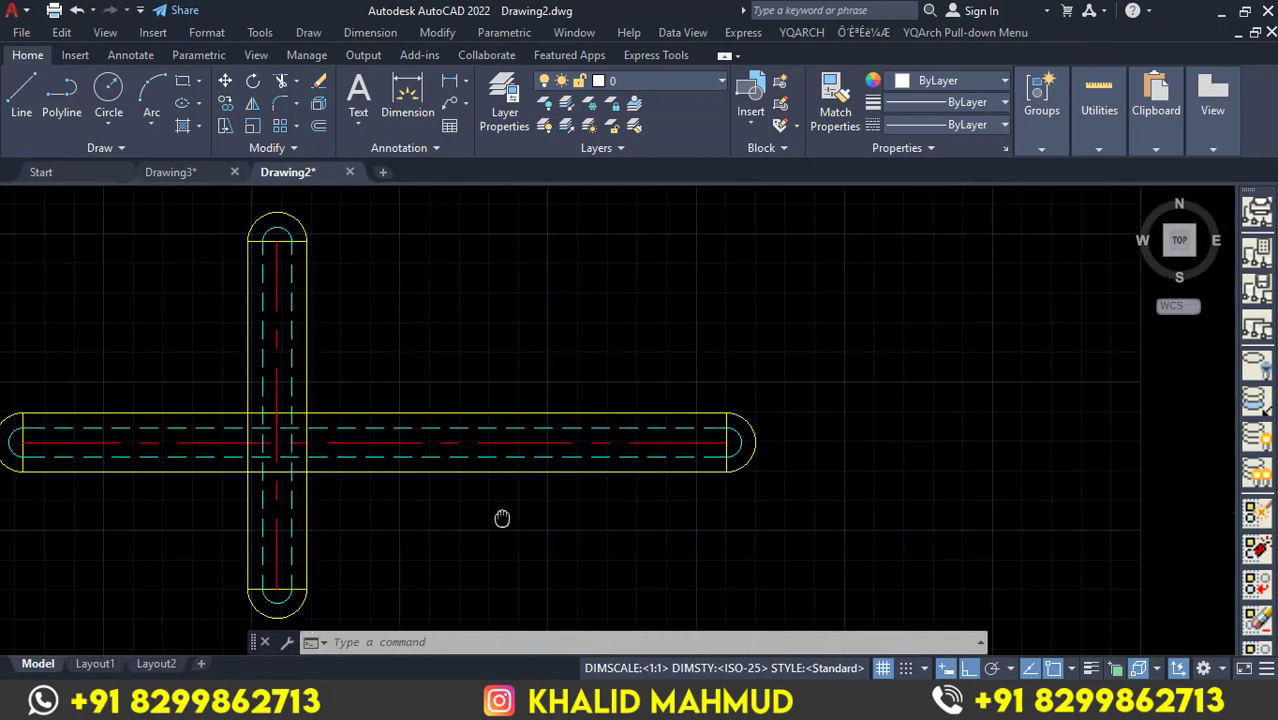
pyautogui.click(499, 460)
pyautogui.doubleClick(526, 409)
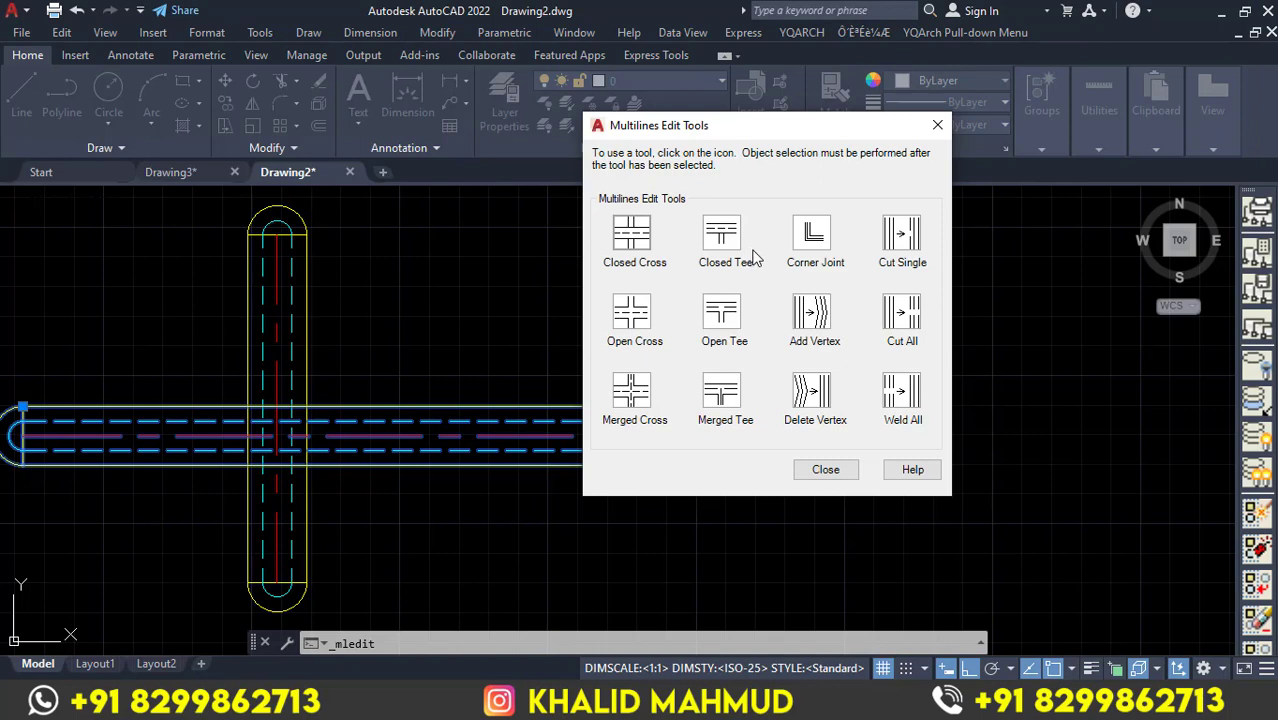
pyautogui.click(721, 236)
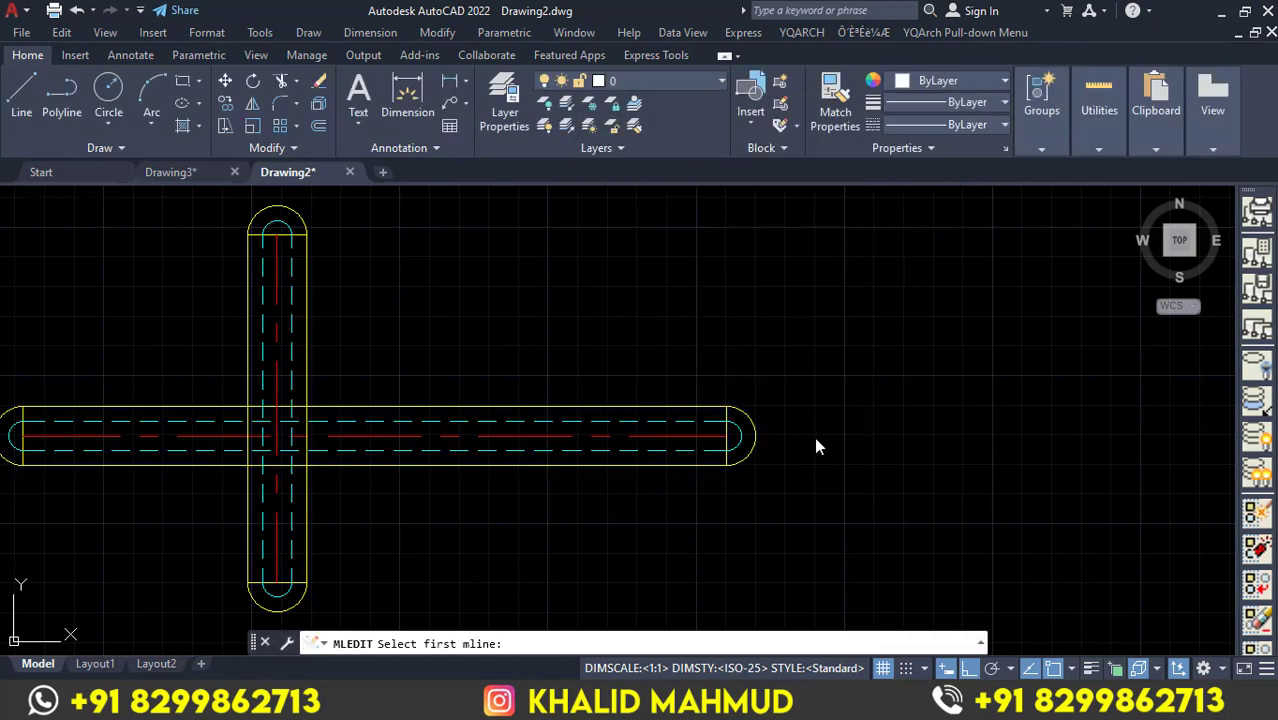
pyautogui.click(519, 414)
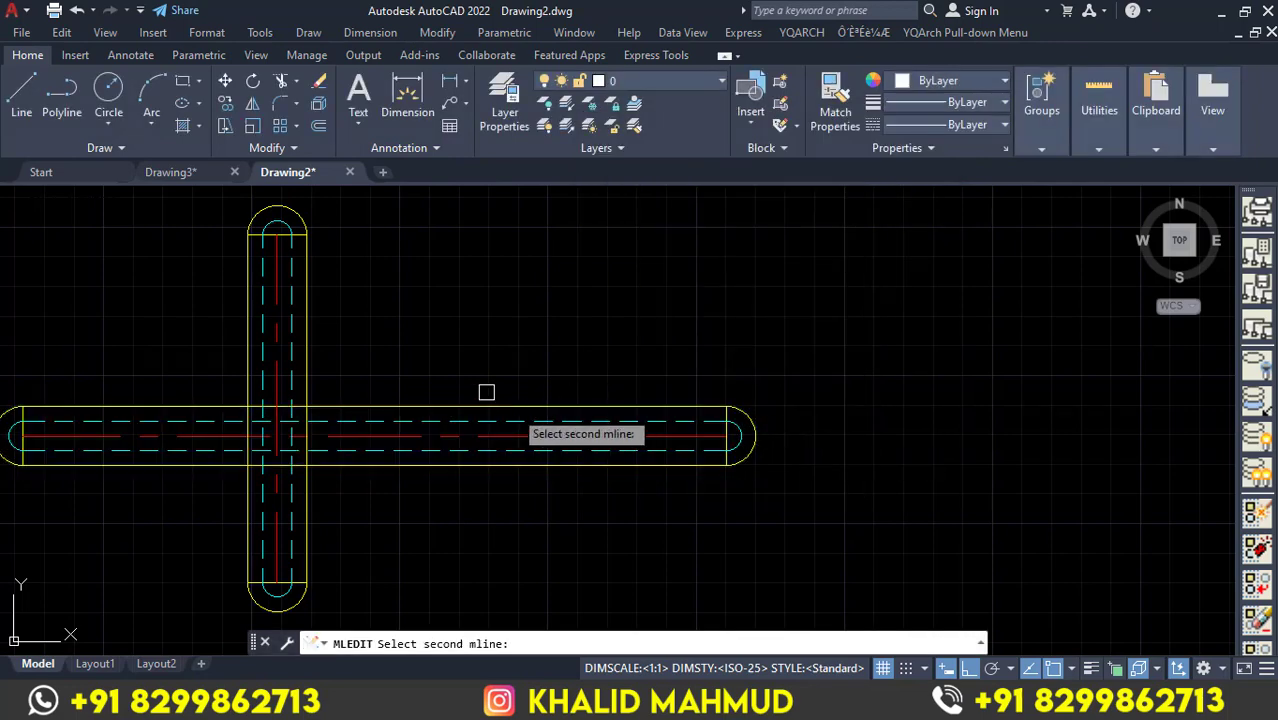
pyautogui.click(303, 511)
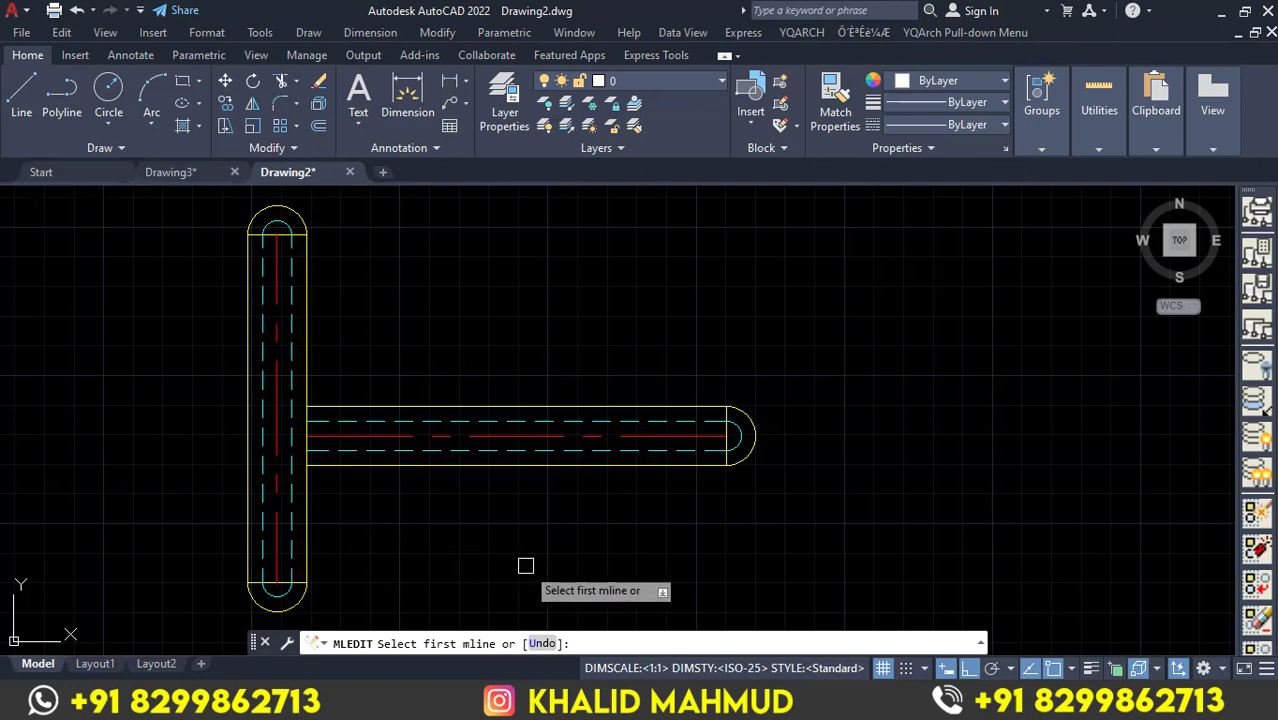
pyautogui.press('Escape')
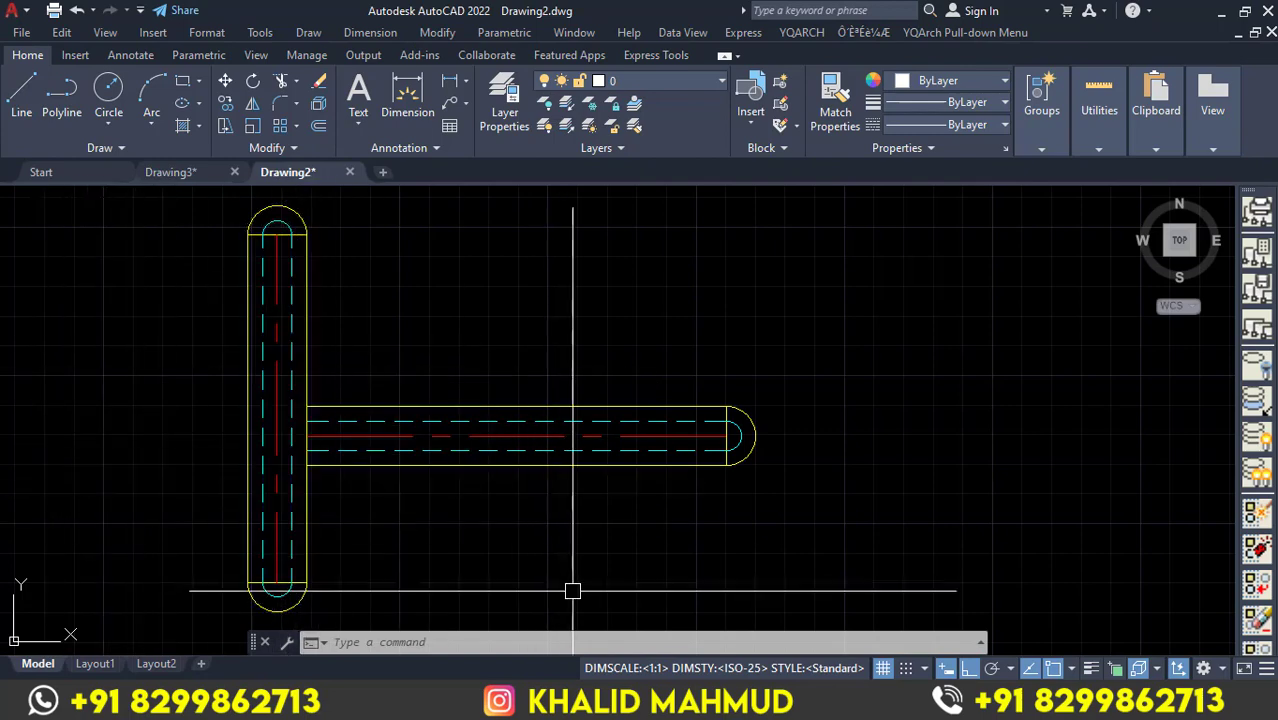
# Replace the closed tee with an Open Tee between the horizontal and vertical multilines.
pyautogui.hotkey('ctrl', 'z')
pyautogui.doubleClick(479, 452)
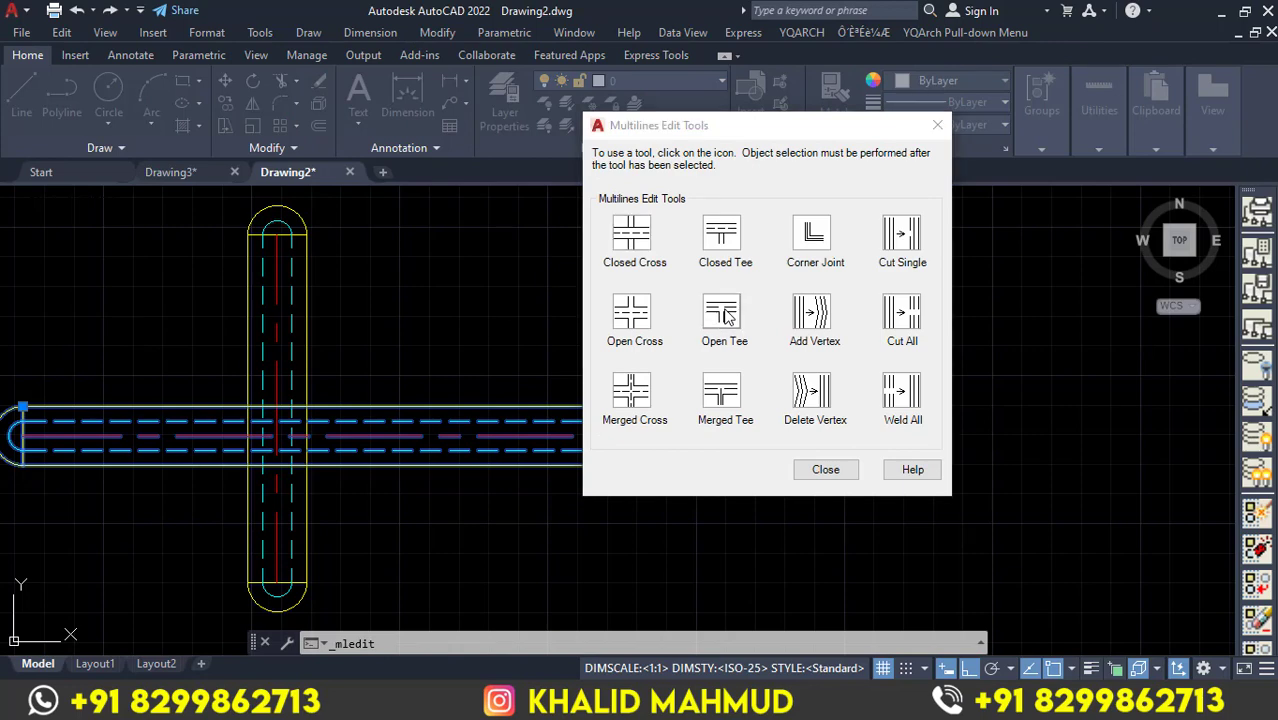
pyautogui.click(727, 316)
pyautogui.click(548, 412)
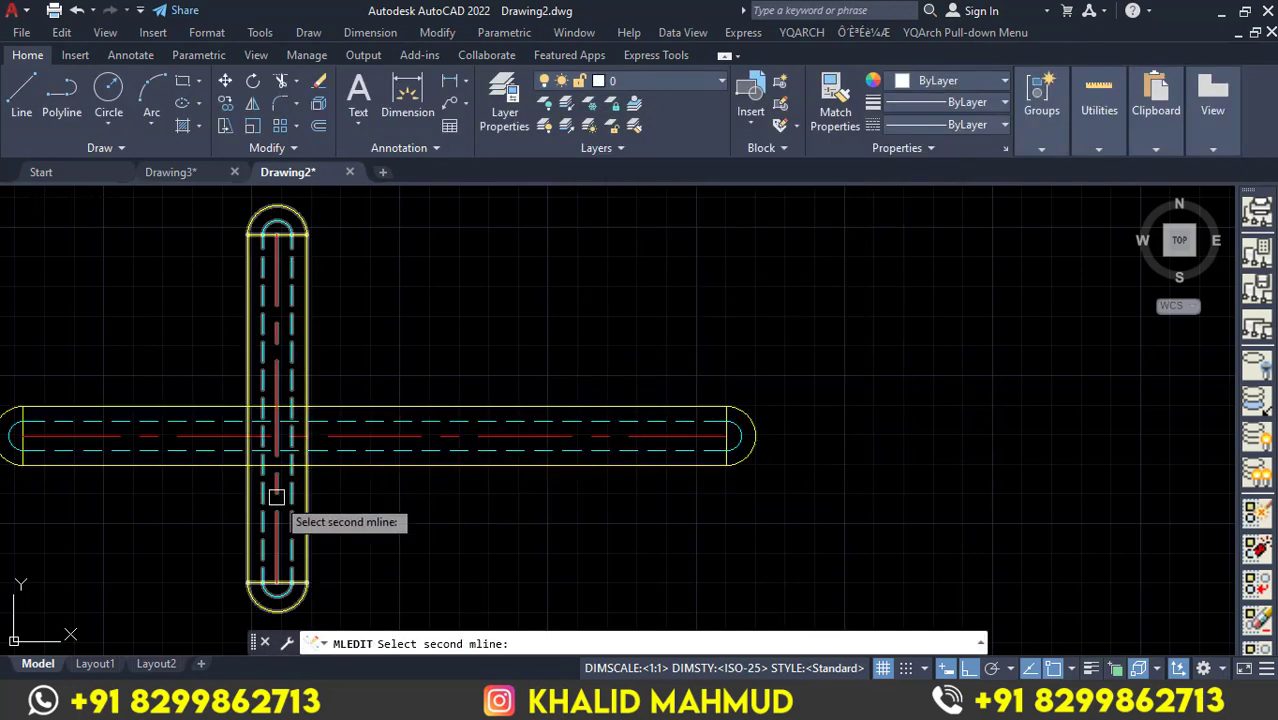
pyautogui.click(300, 527)
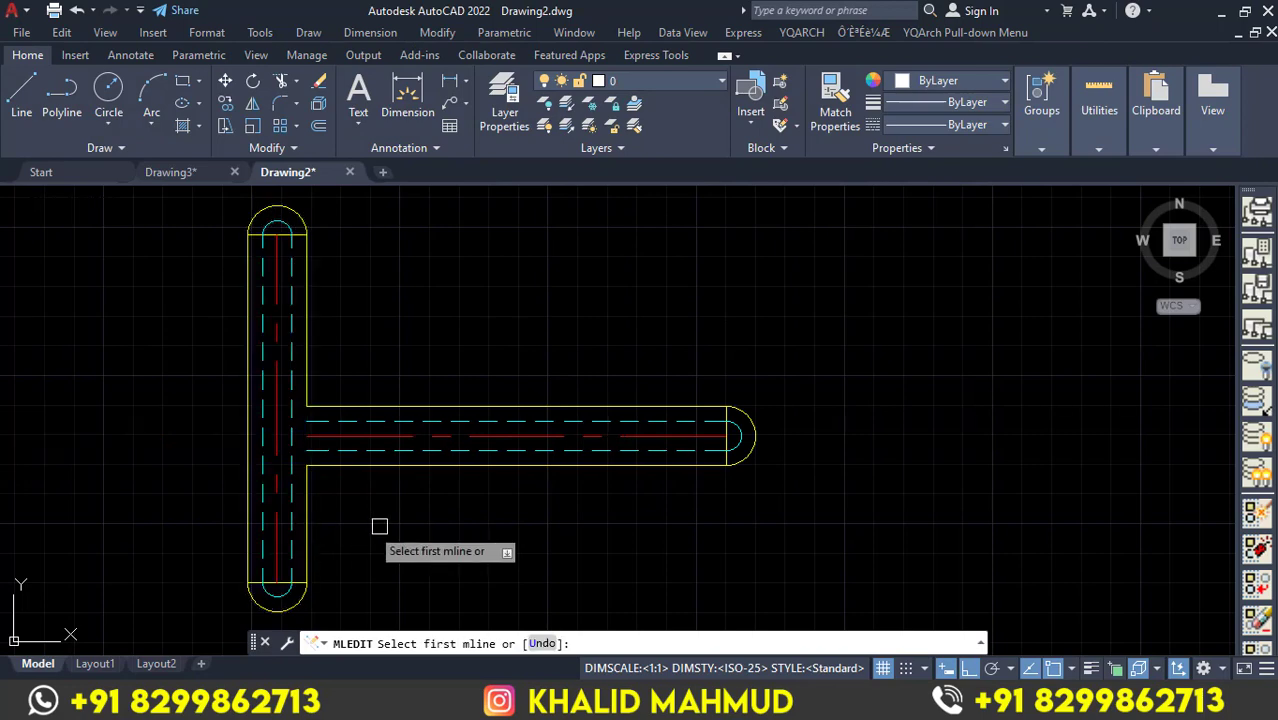
pyautogui.press('Escape')
pyautogui.moveTo(605, 573); pyautogui.dragTo(629, 569, button='middle')
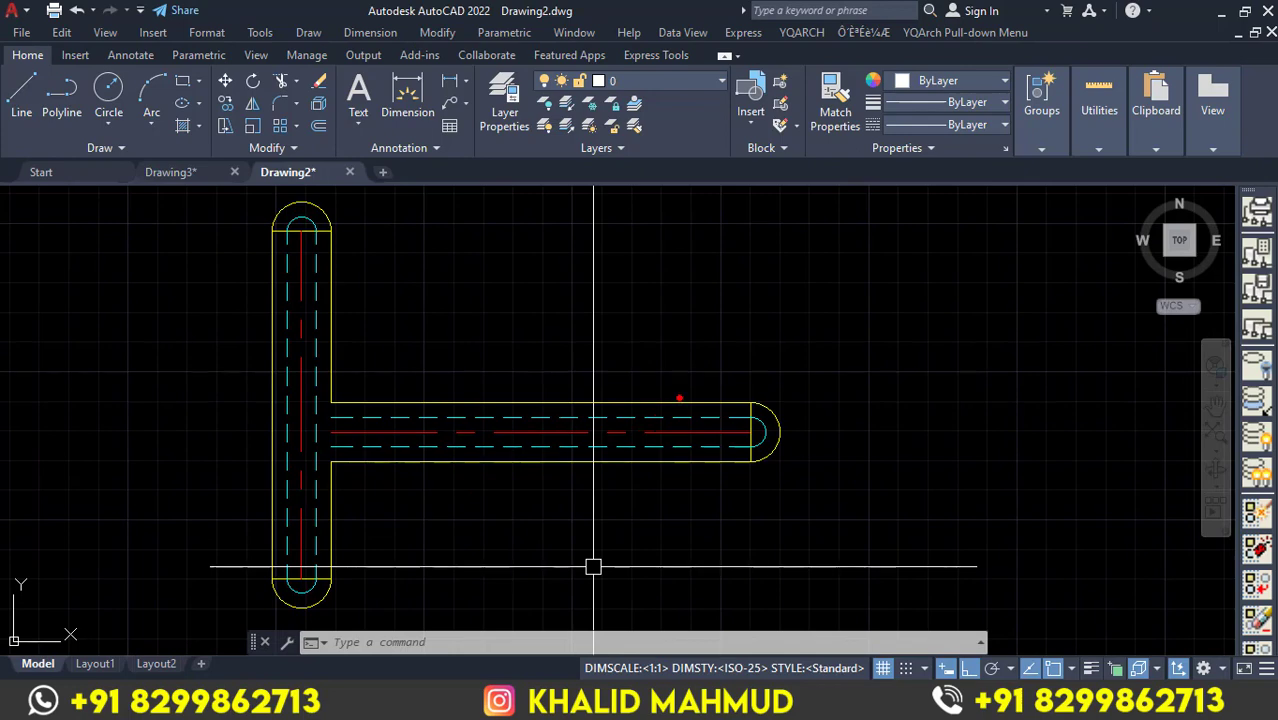
pyautogui.moveTo(685, 403); pyautogui.dragTo(327, 401)
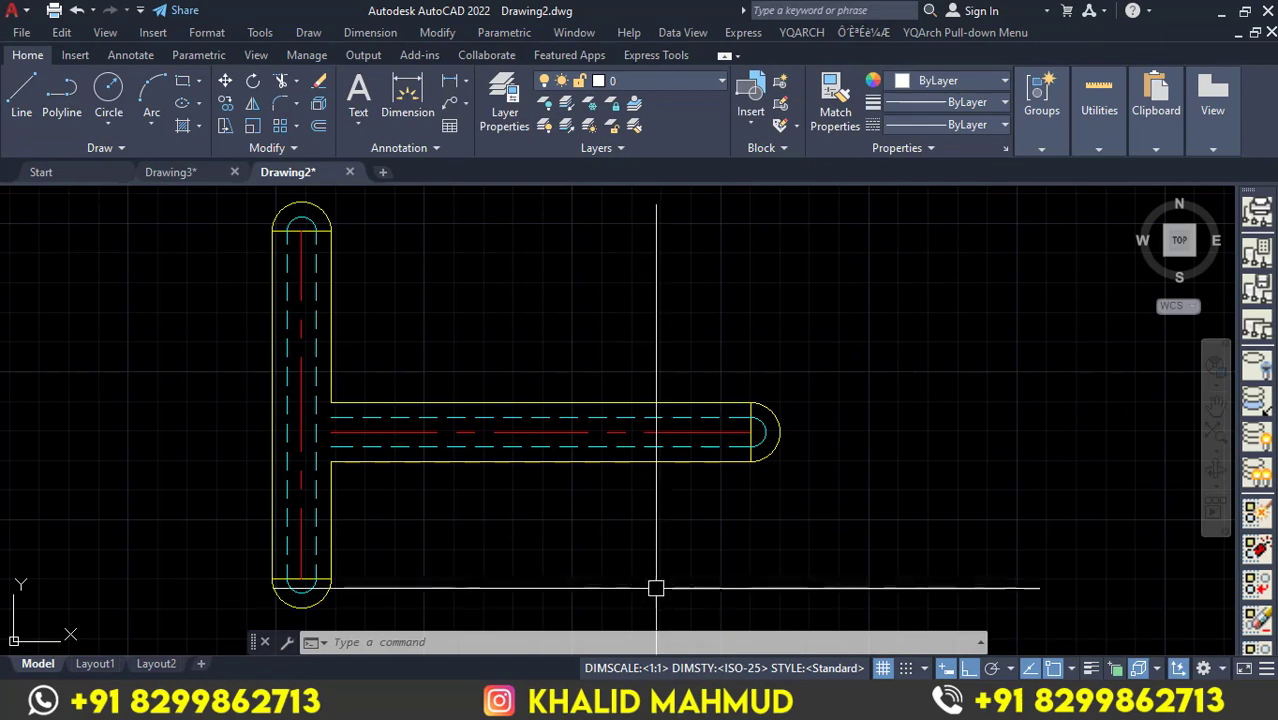
# Apply a Merged Tee to the horizontal and vertical multilines, then undo it to the crossing.
pyautogui.moveTo(650, 451); pyautogui.dragTo(626, 455, button='middle')
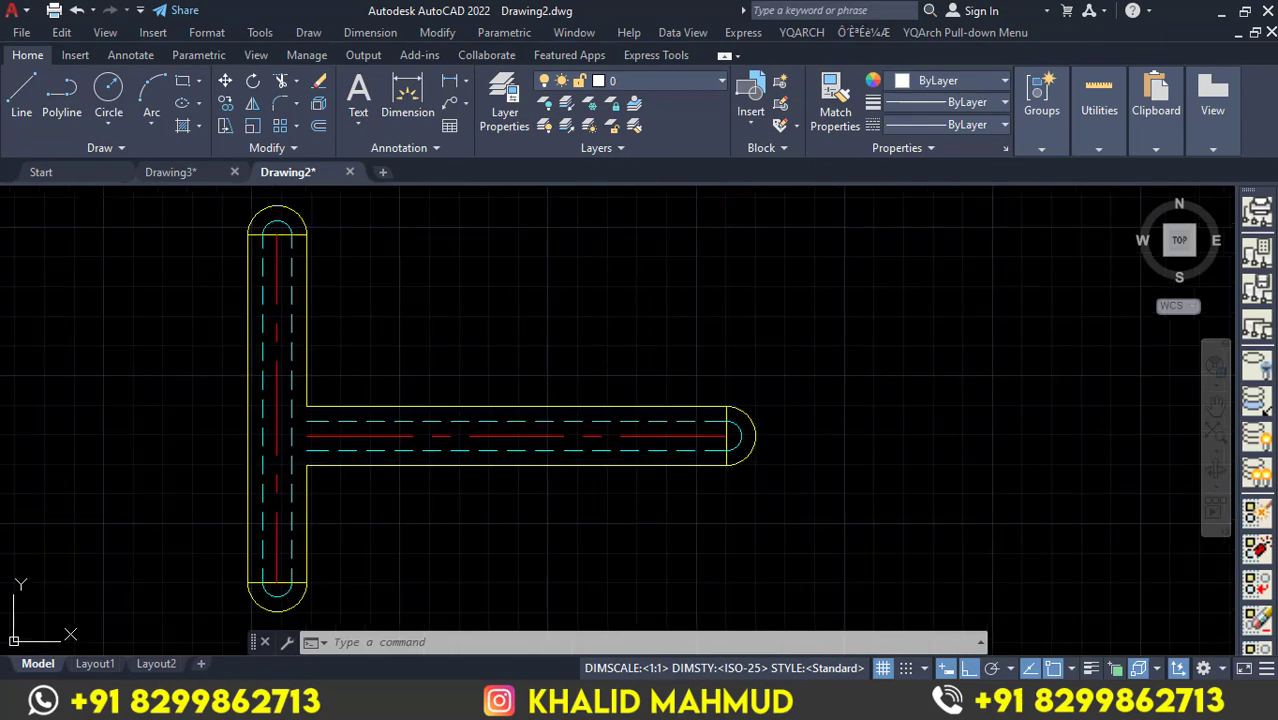
pyautogui.doubleClick(633, 446)
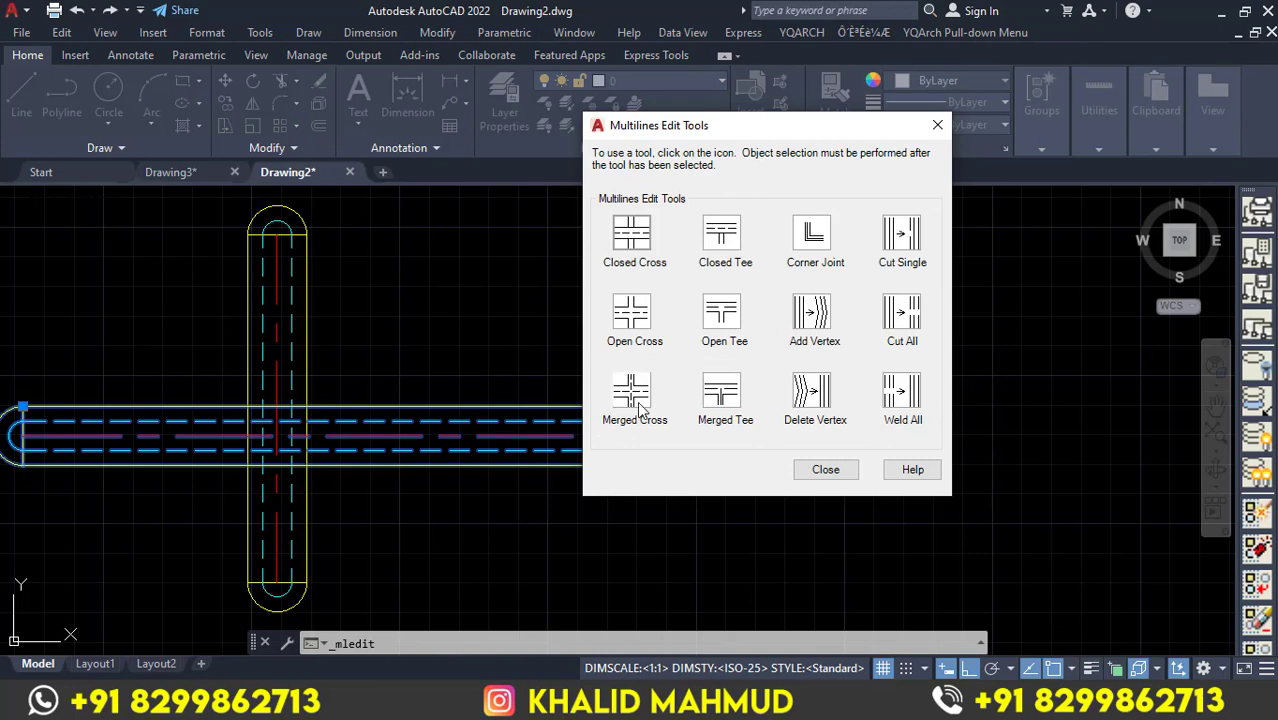
pyautogui.click(721, 398)
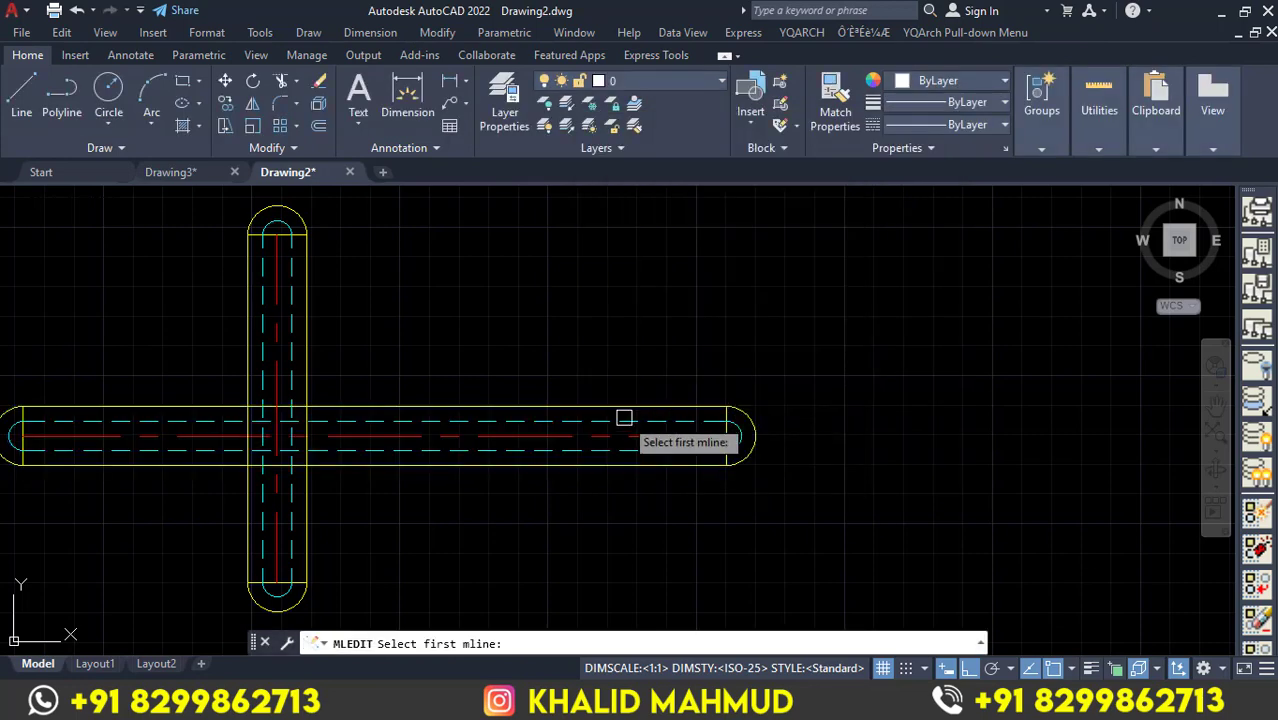
pyautogui.click(302, 345)
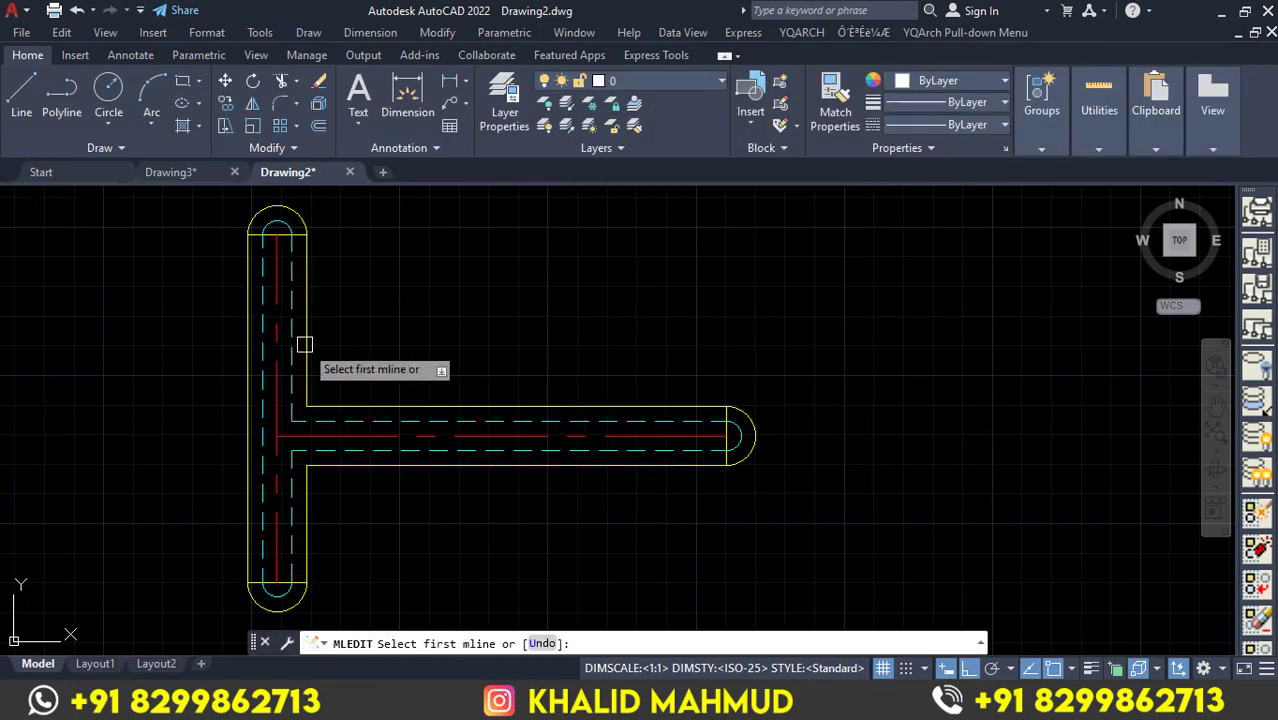
pyautogui.moveTo(408, 339); pyautogui.dragTo(475, 323, button='middle')
pyautogui.press('Escape')
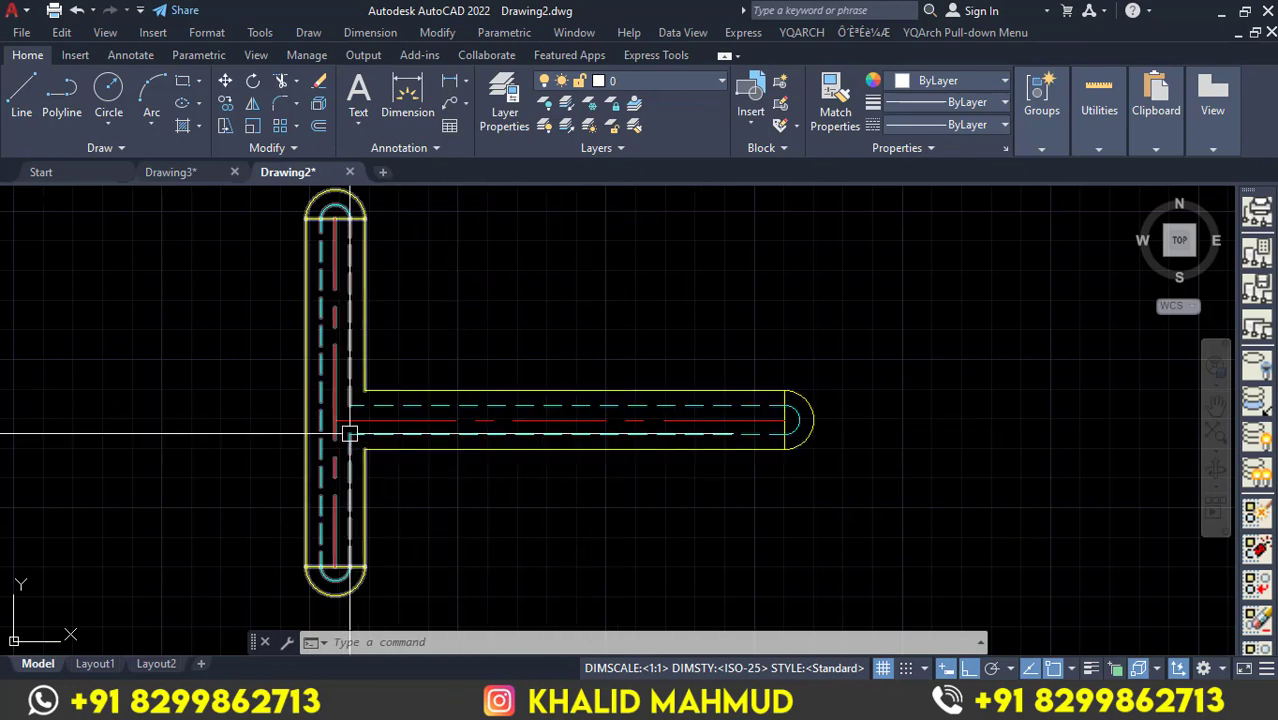
pyautogui.click(345, 496)
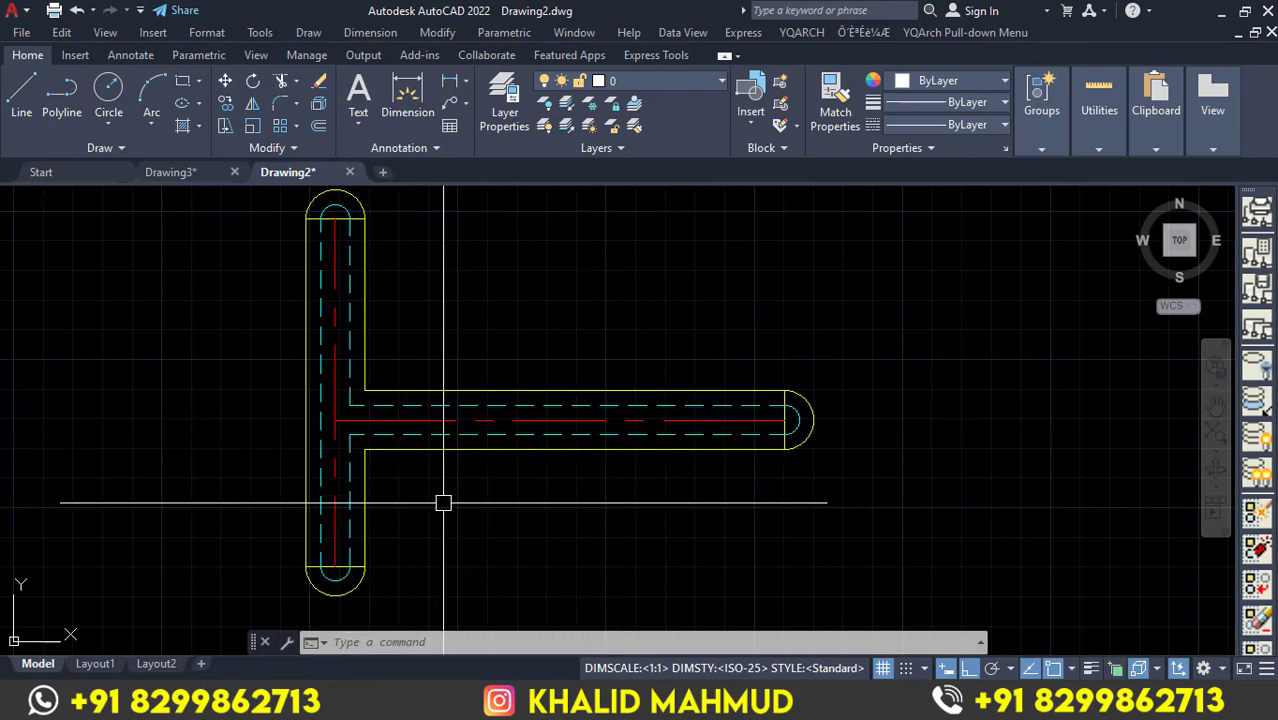
pyautogui.hotkey('ctrl', 'z')
# Try a Corner Joint between the horizontal and vertical multilines, then undo it.
pyautogui.click(559, 451)
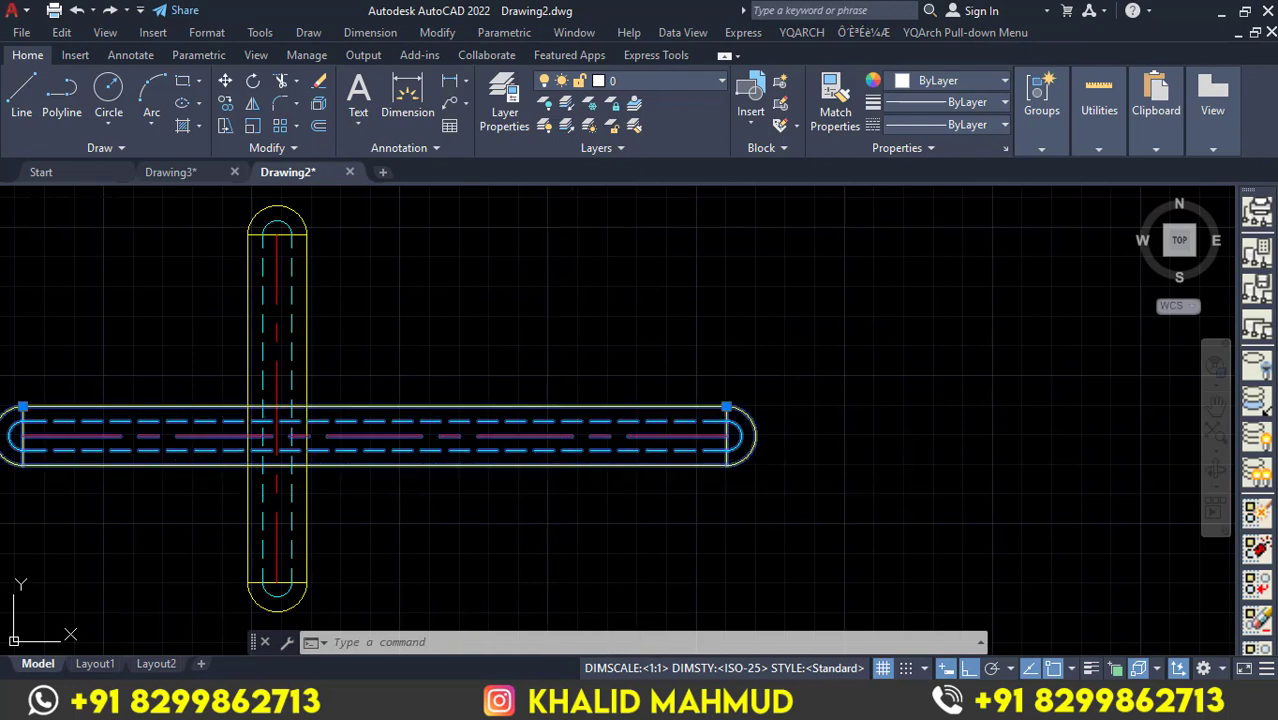
pyautogui.doubleClick(559, 451)
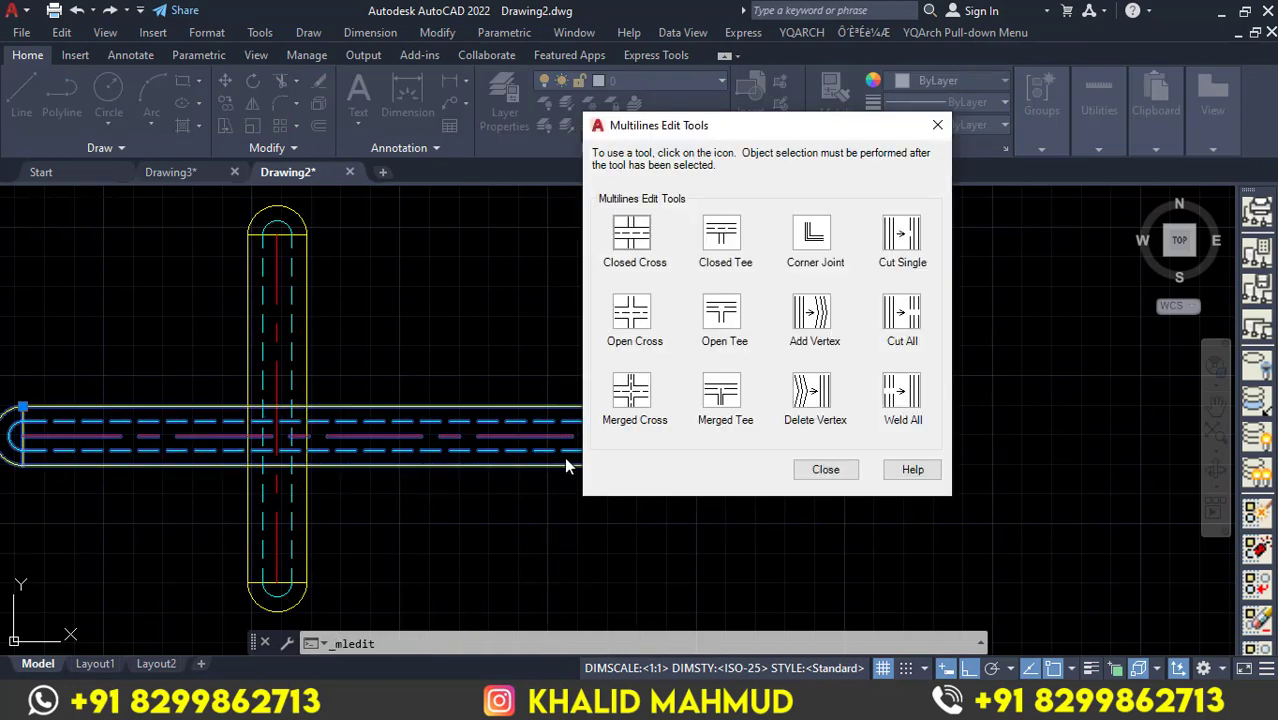
pyautogui.click(811, 250)
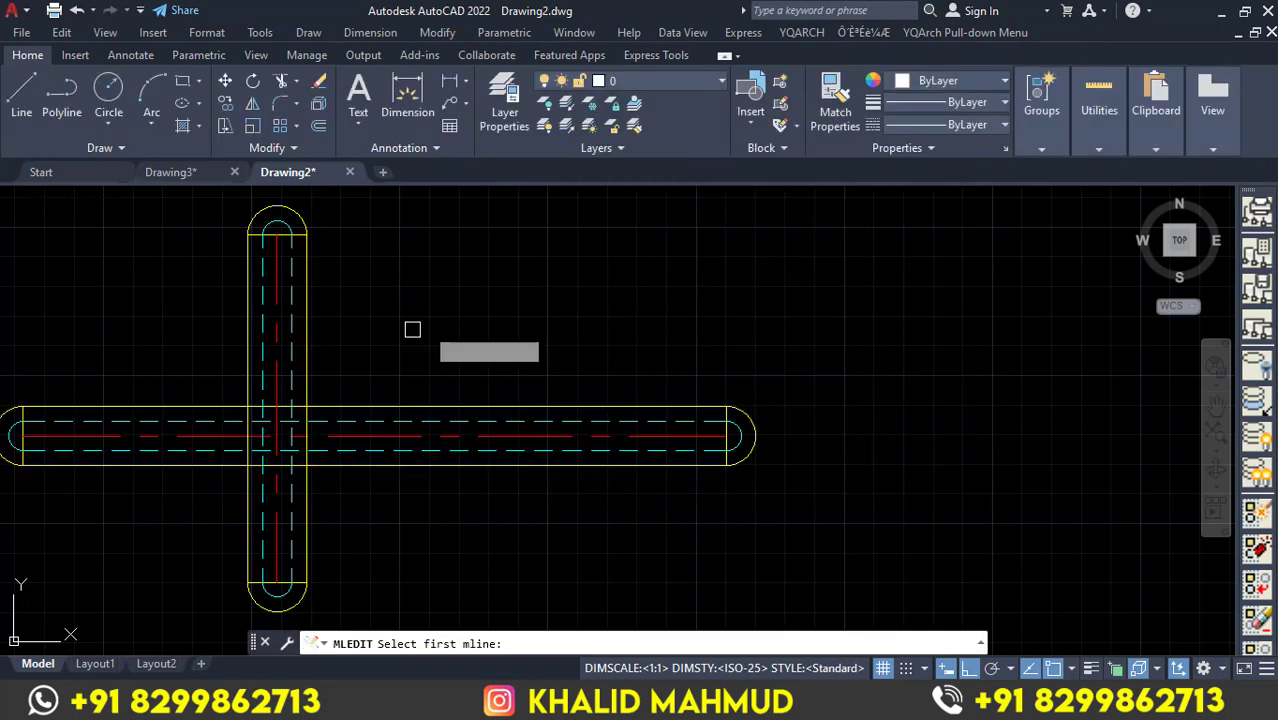
pyautogui.click(378, 407)
pyautogui.click(295, 347)
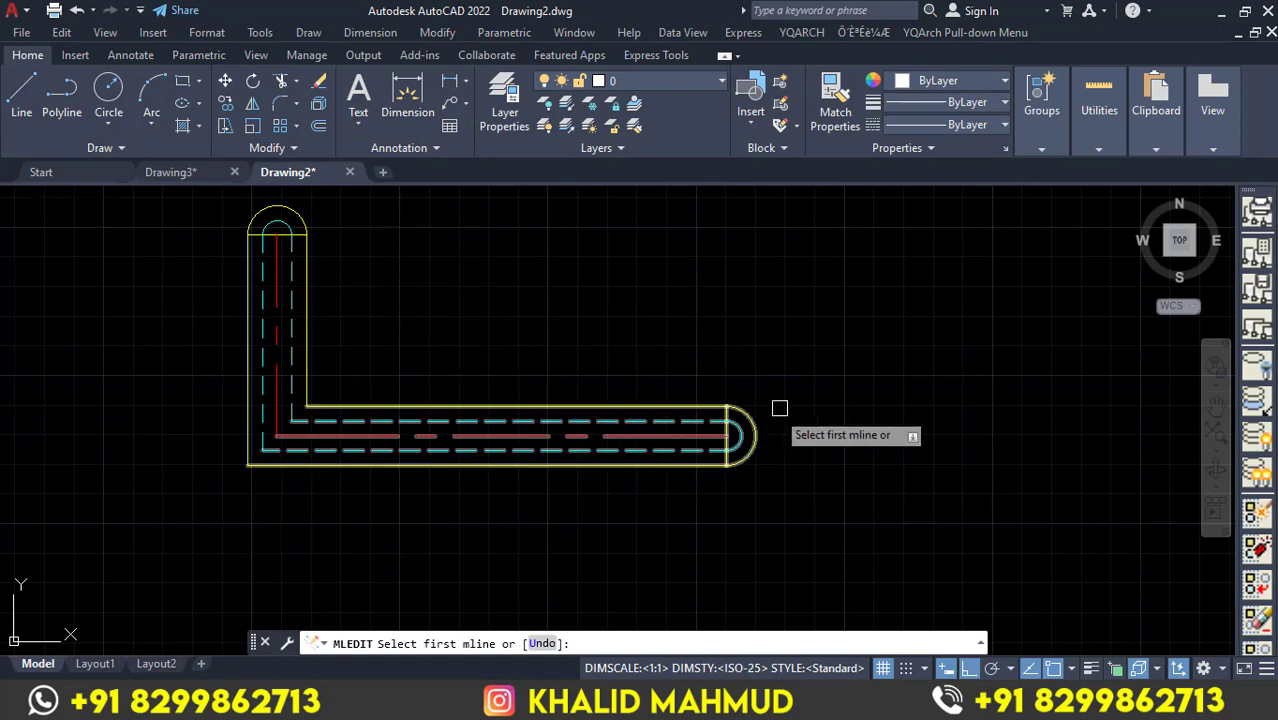
pyautogui.press('Escape')
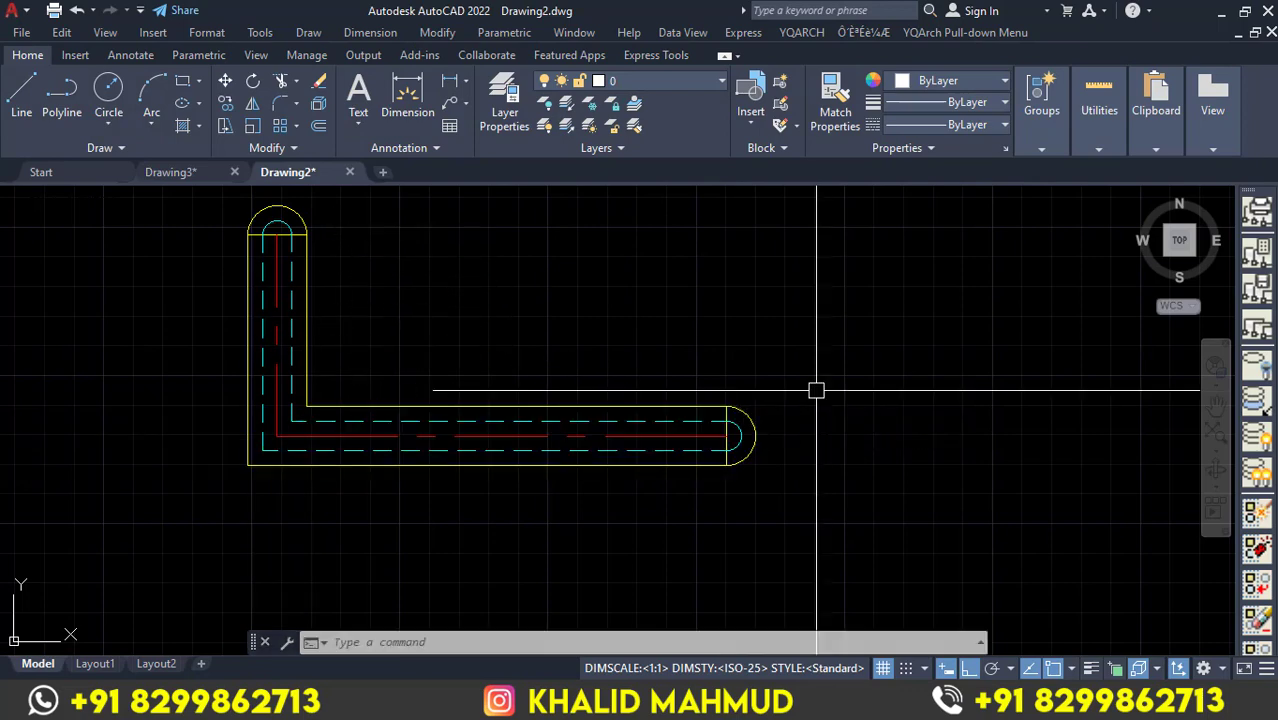
pyautogui.hotkey('ctrl', 'z')
pyautogui.doubleClick(559, 420)
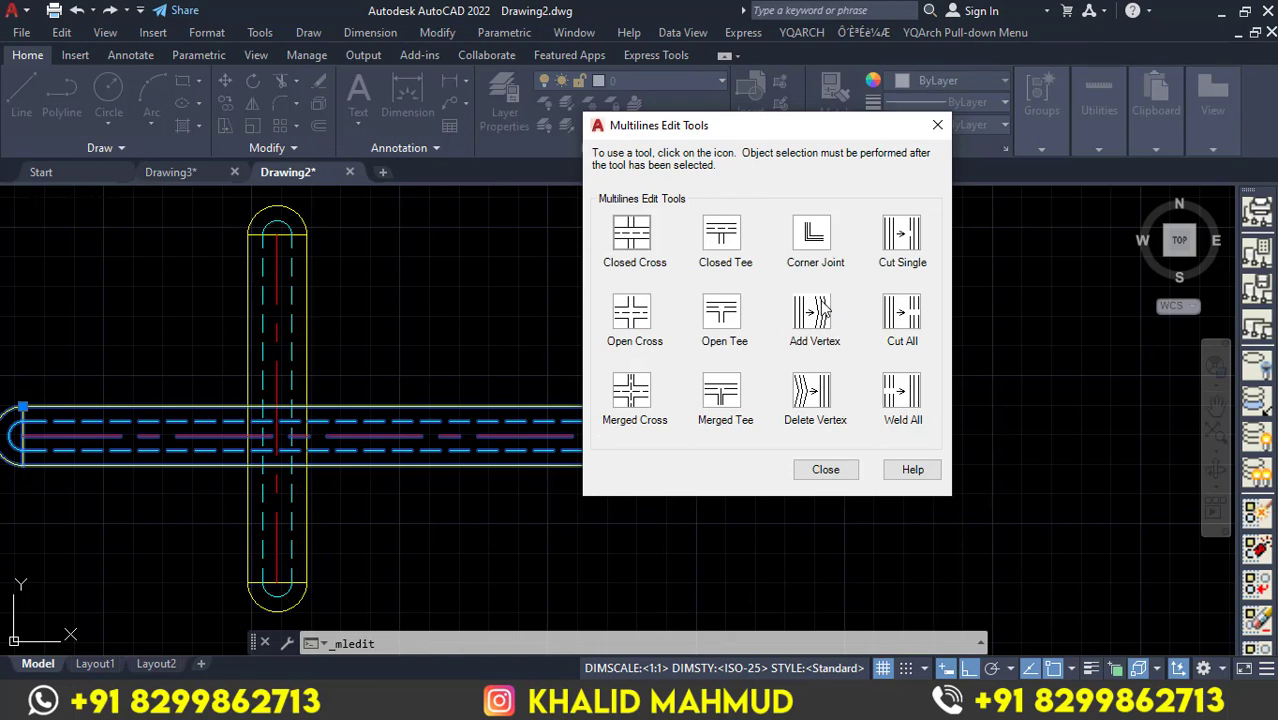
# Add two vertices to the horizontal multiline with Add Vertex and check its vertex grips.
pyautogui.click(822, 312)
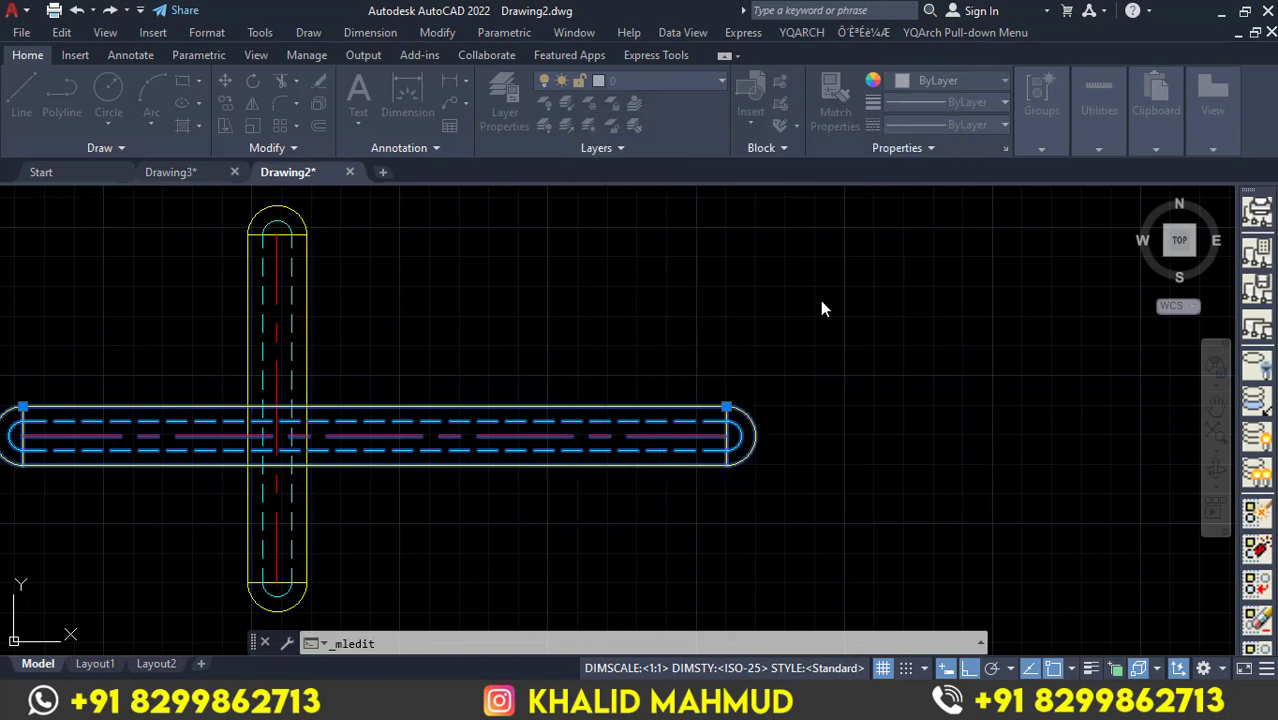
pyautogui.click(584, 407)
pyautogui.click(440, 411)
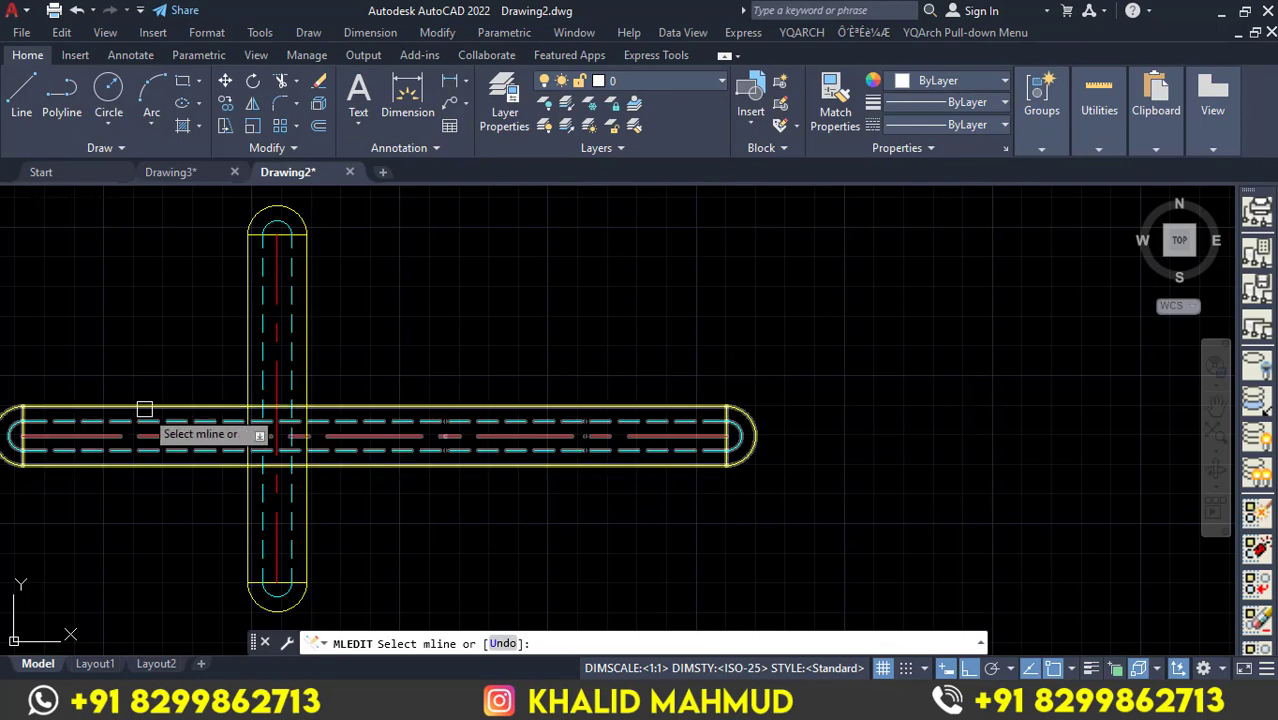
pyautogui.press('Return')
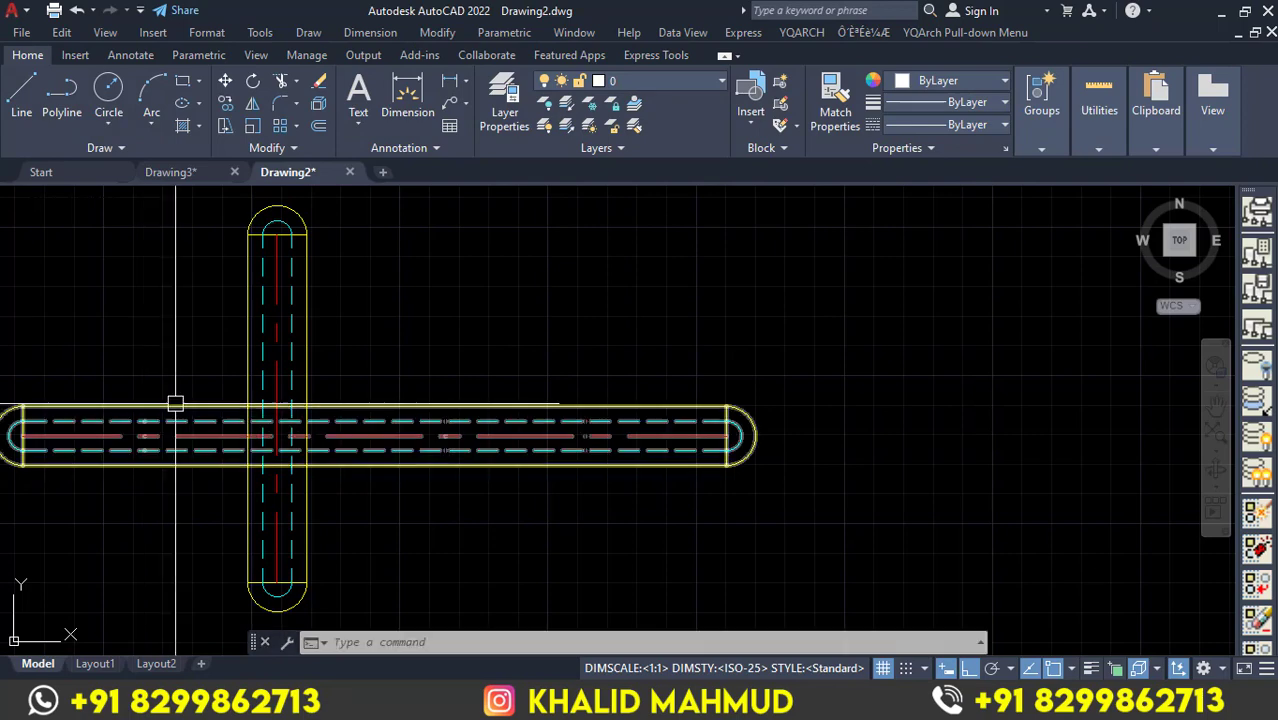
pyautogui.click(177, 408)
pyautogui.moveTo(700, 545); pyautogui.dragTo(748, 543, button='middle')
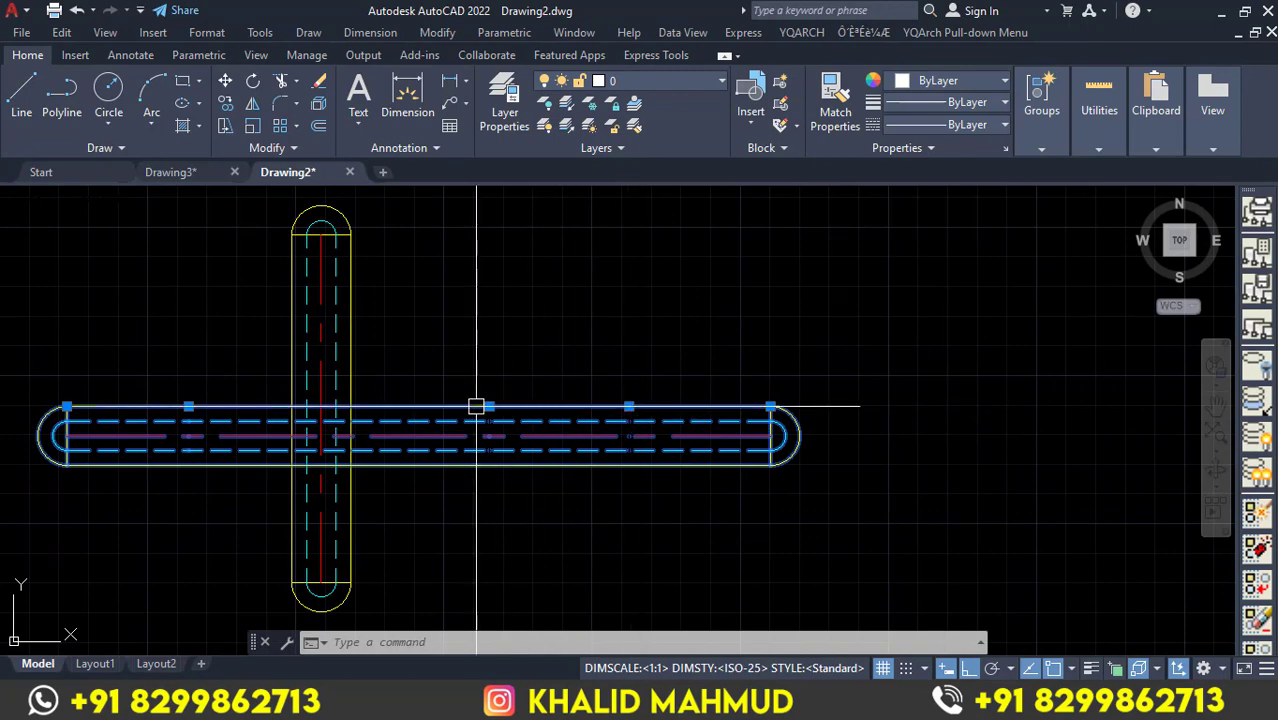
pyautogui.doubleClick(527, 464)
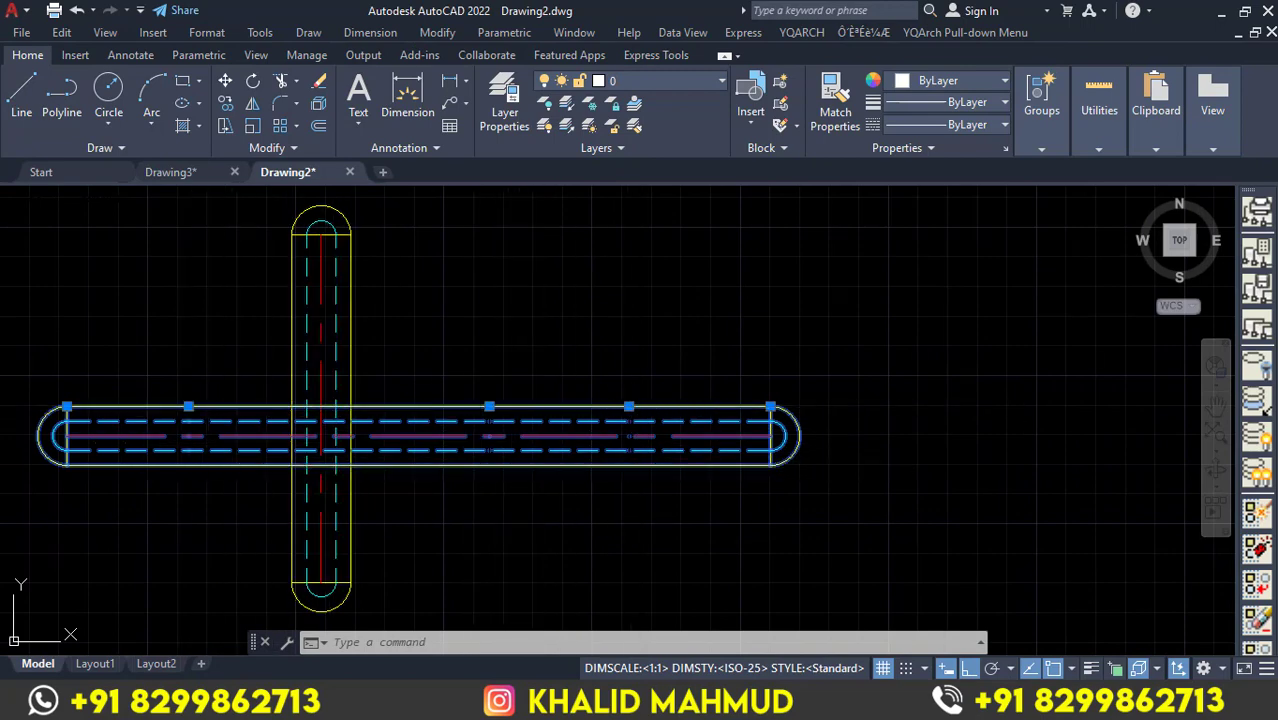
pyautogui.click(815, 314)
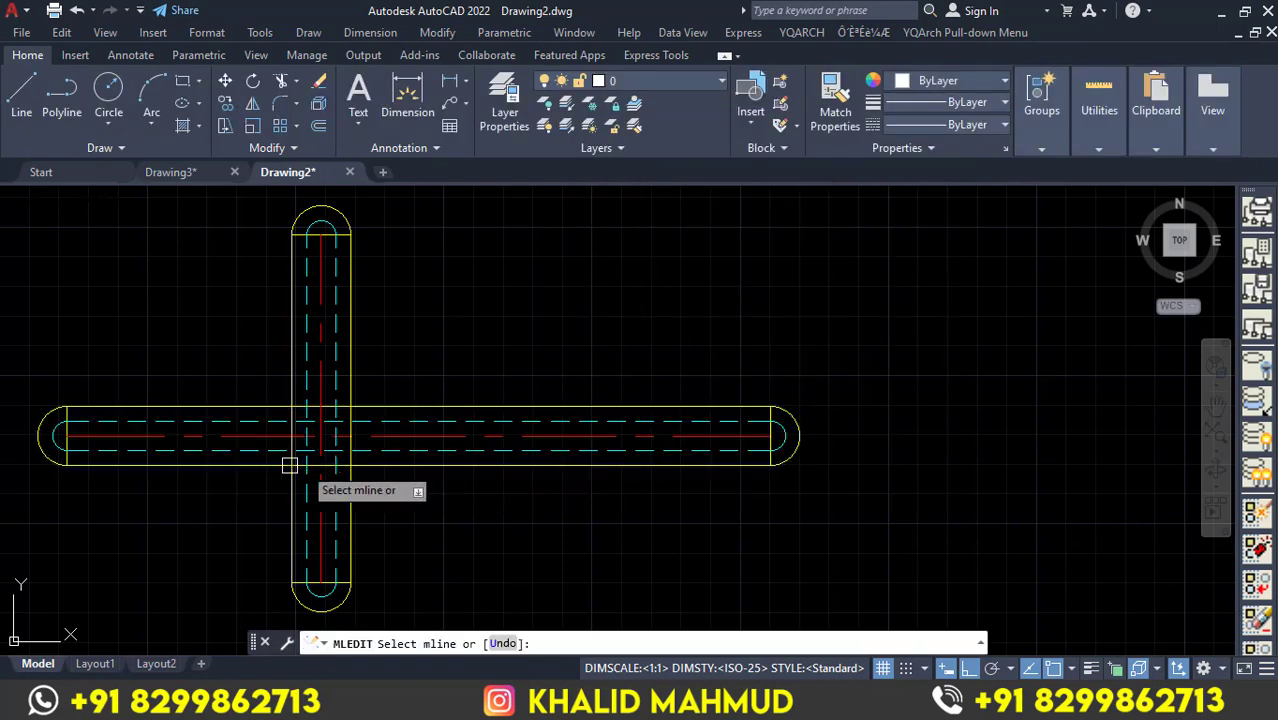
pyautogui.press('Return')
pyautogui.click(240, 461)
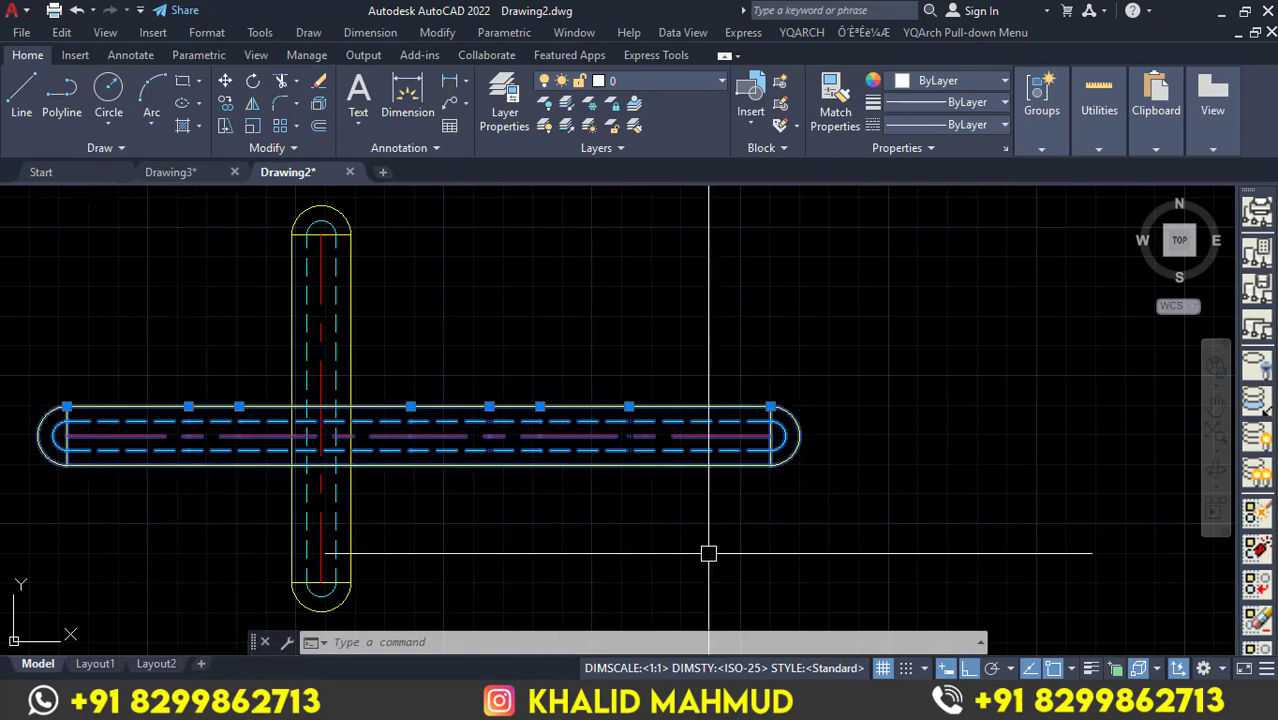
pyautogui.press('Escape')
pyautogui.write('ML')
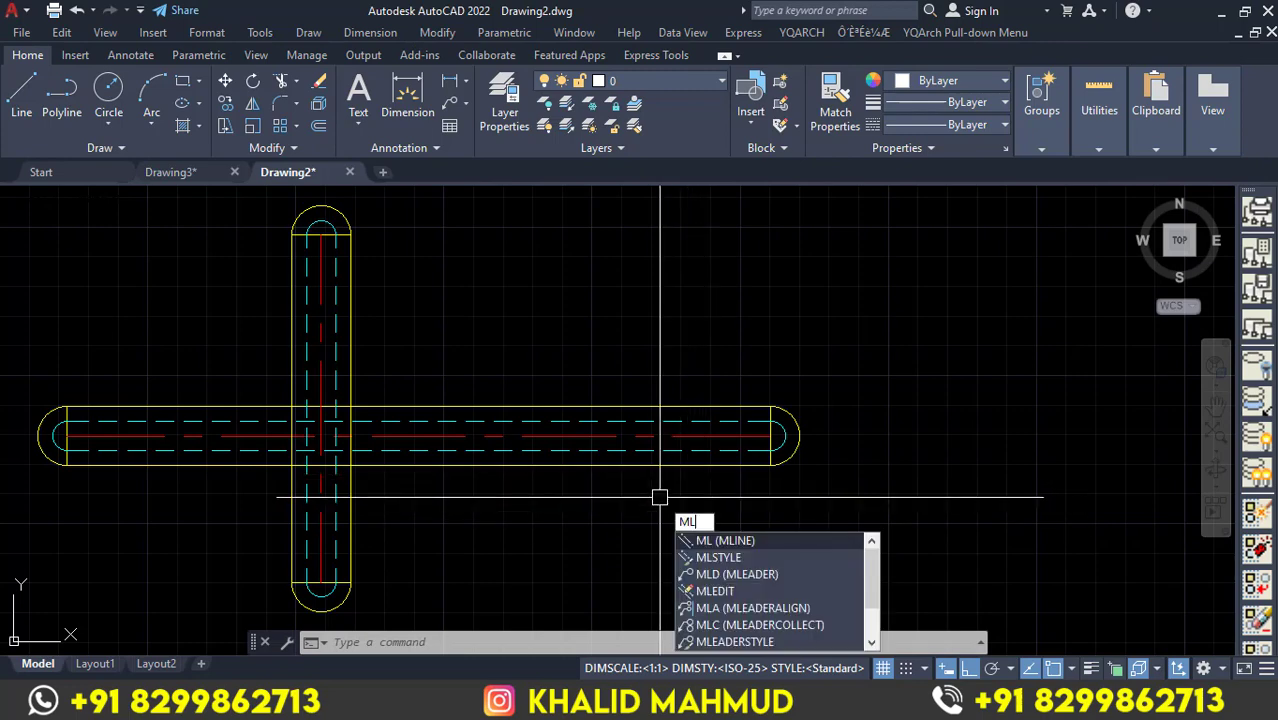
# Start a new multiline with bottom justification, cancel it, and double-click the horizontal multiline.
pyautogui.press('Return')
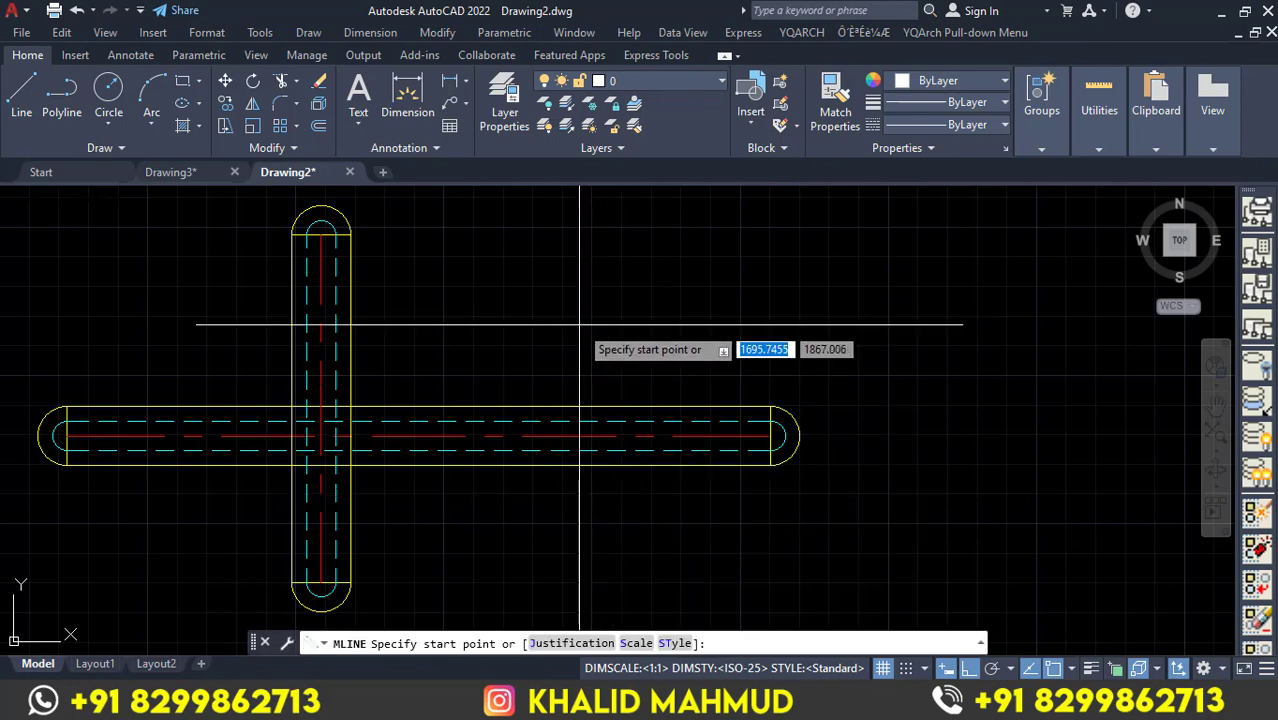
pyautogui.press('Return')
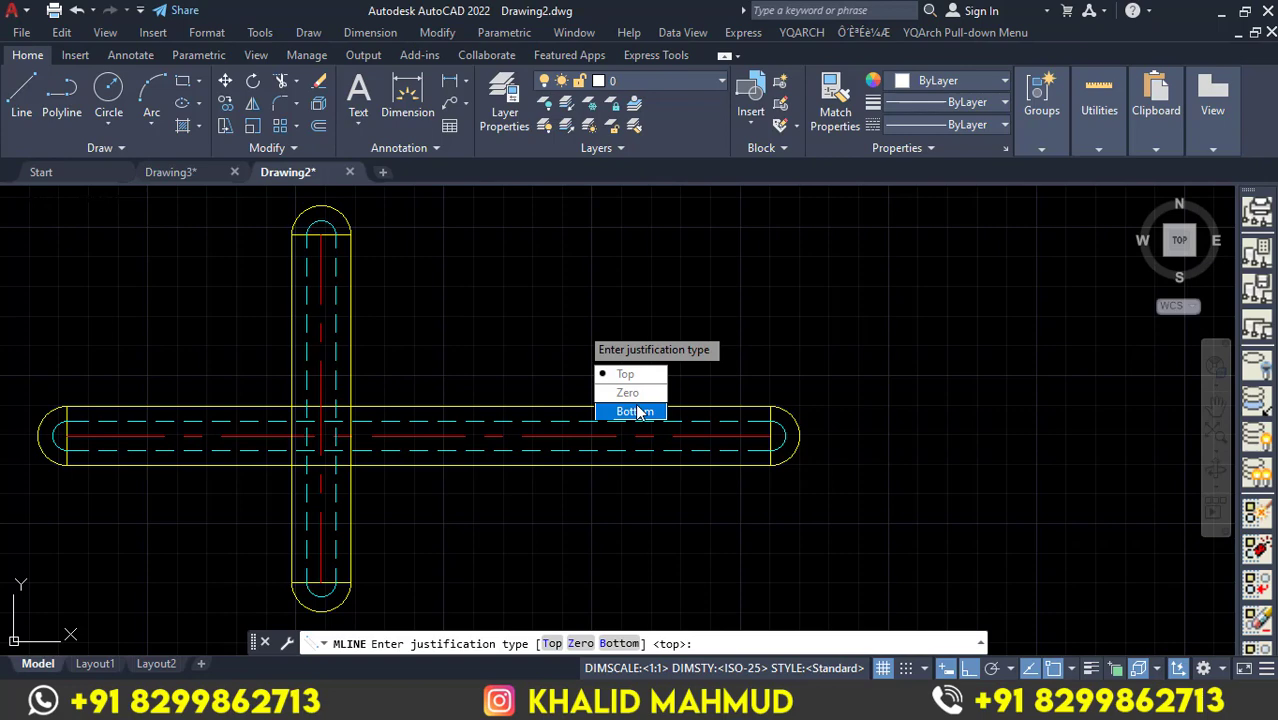
pyautogui.click(638, 412)
pyautogui.press('Escape')
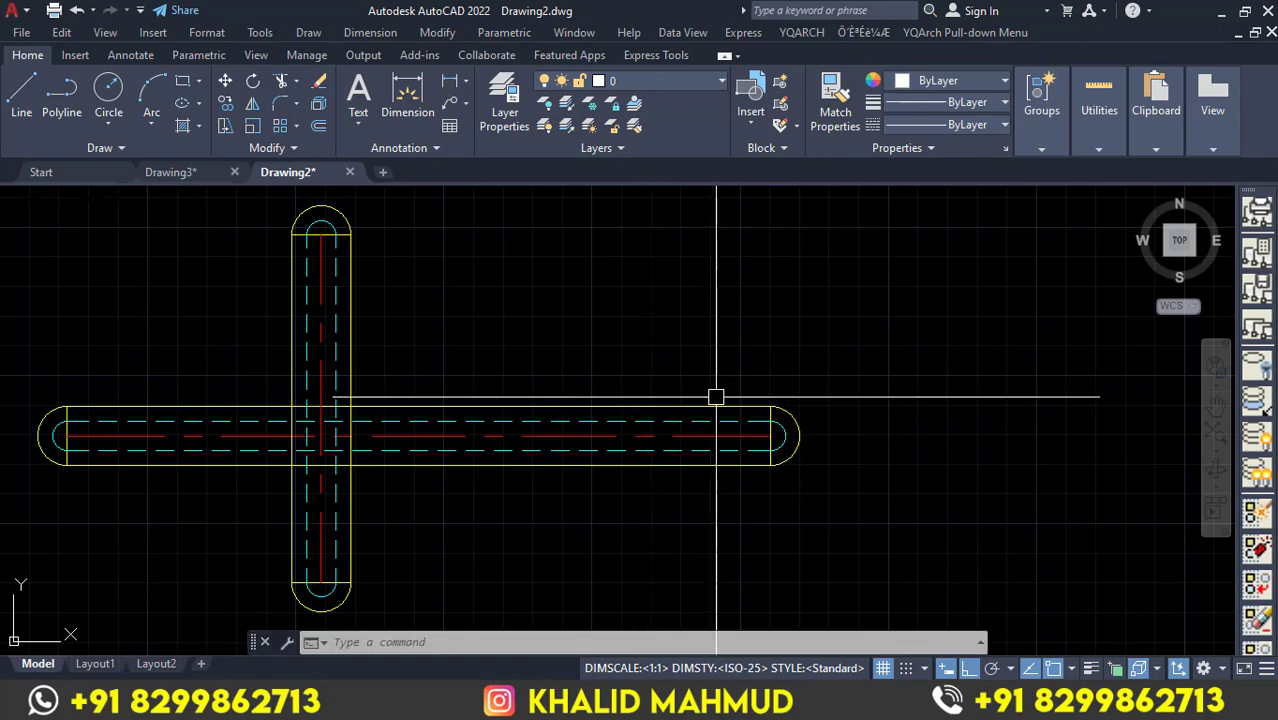
pyautogui.click(716, 400)
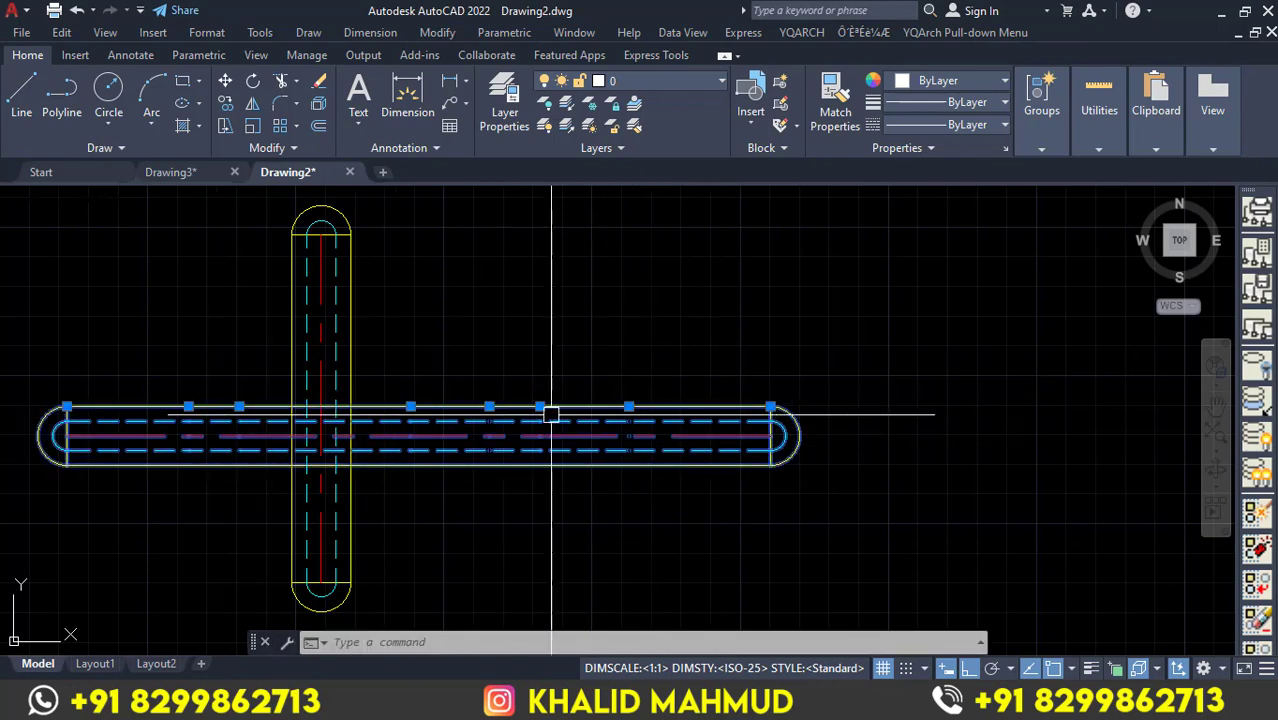
pyautogui.doubleClick(676, 408)
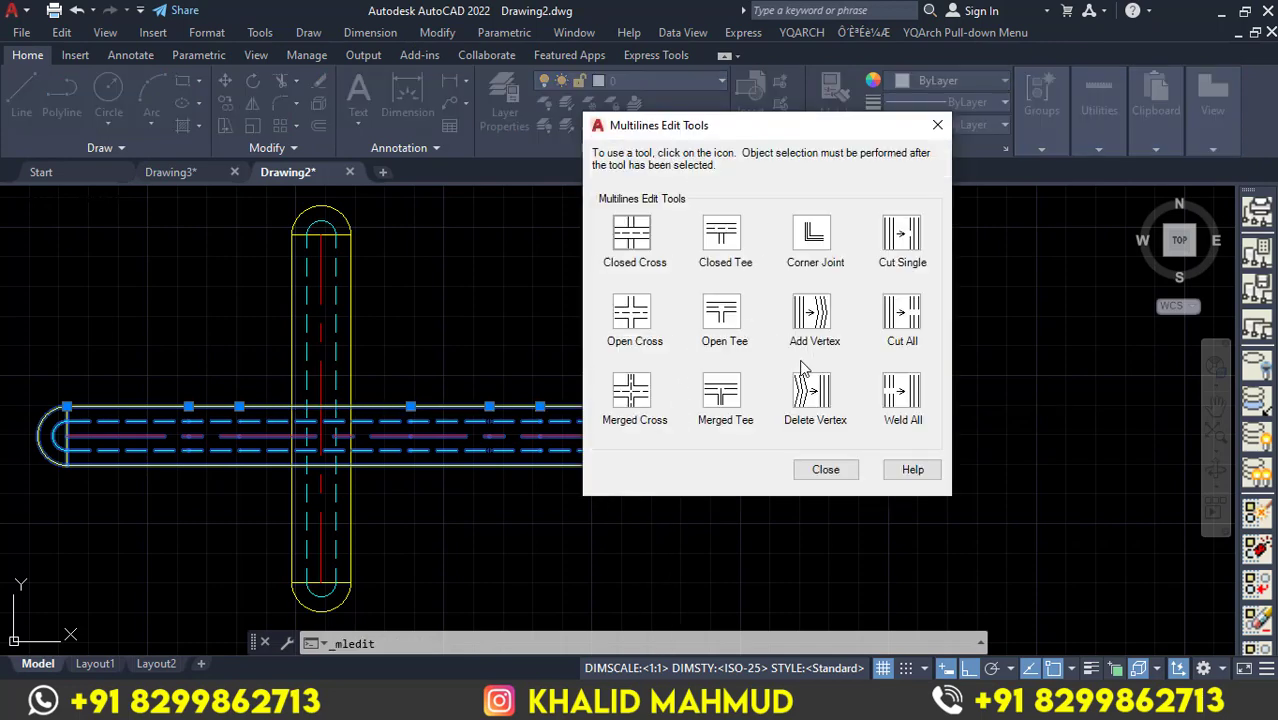
# Try Delete Vertex, then stretch the horizontal multiline's right end farther right.
pyautogui.click(815, 396)
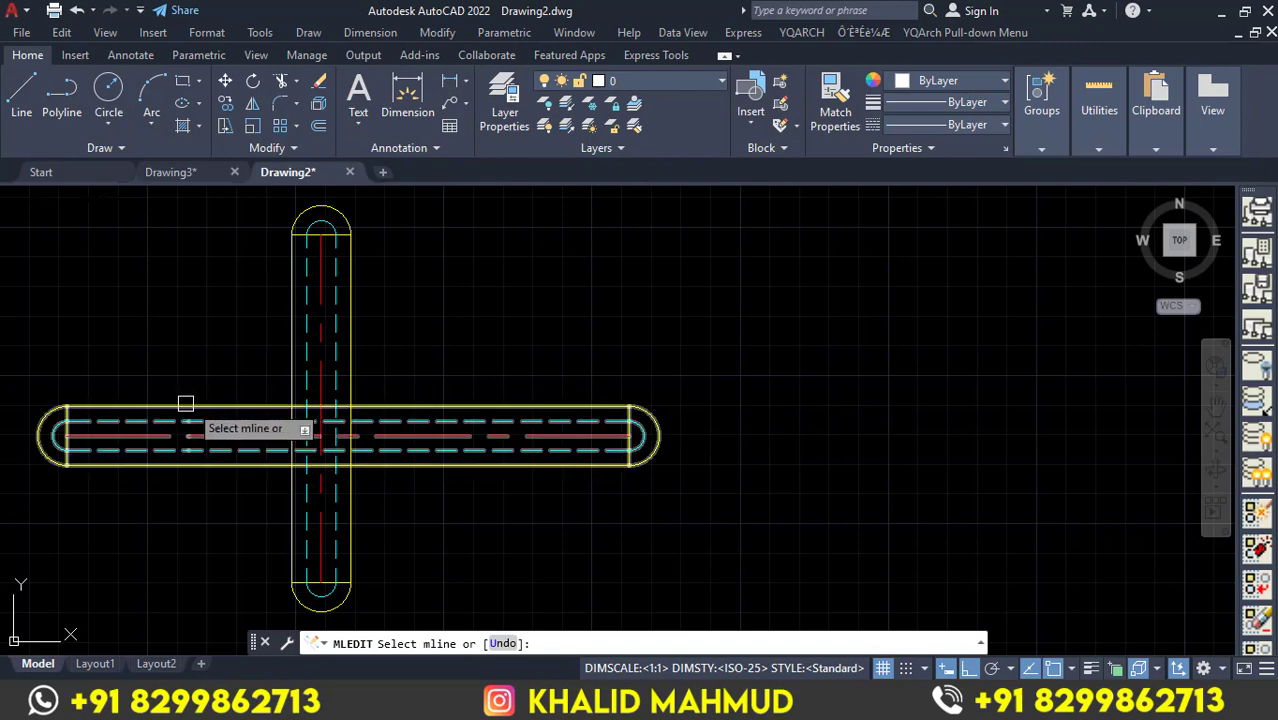
pyautogui.press('Escape')
pyautogui.click(491, 394)
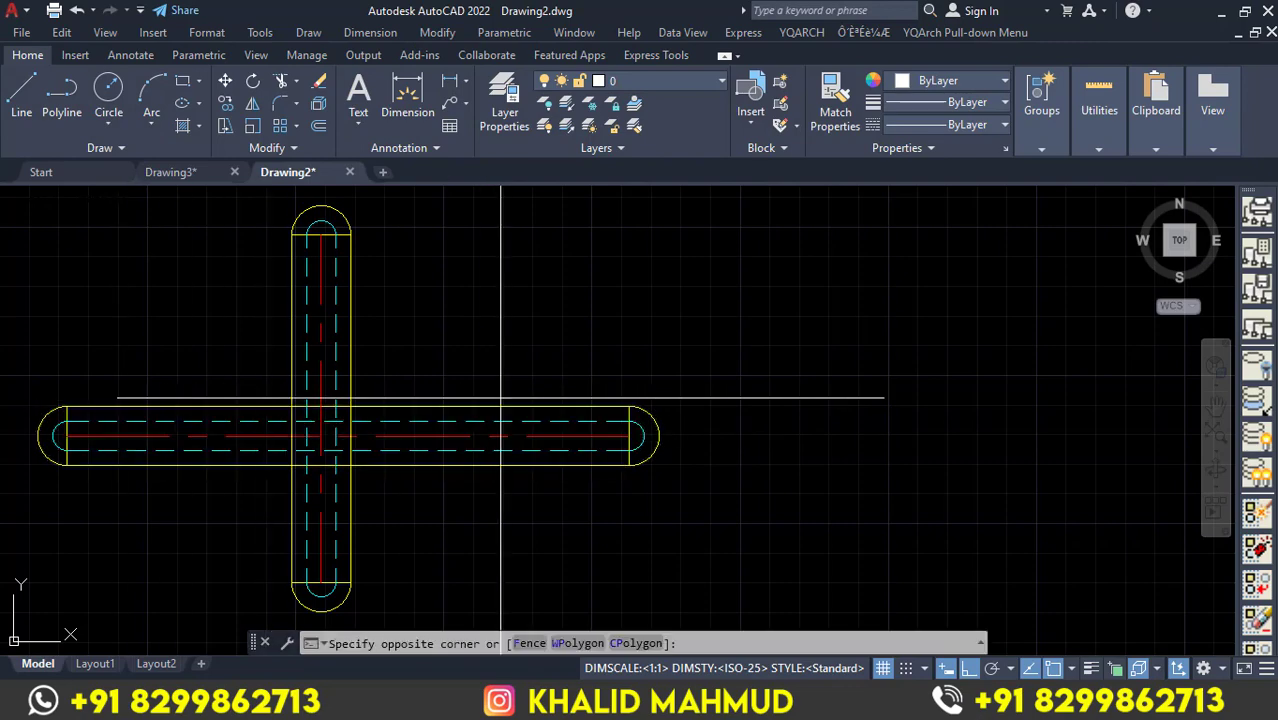
pyautogui.click(430, 440)
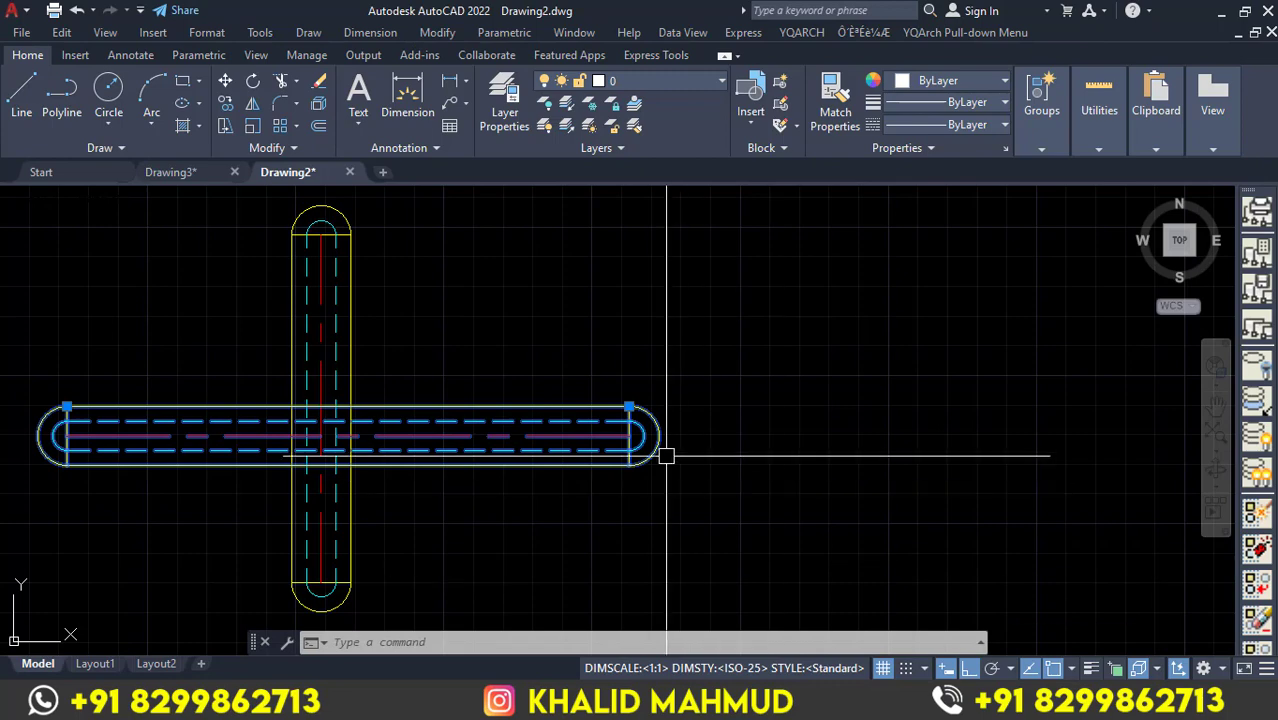
pyautogui.click(628, 407)
pyautogui.click(806, 405)
pyautogui.press('Escape')
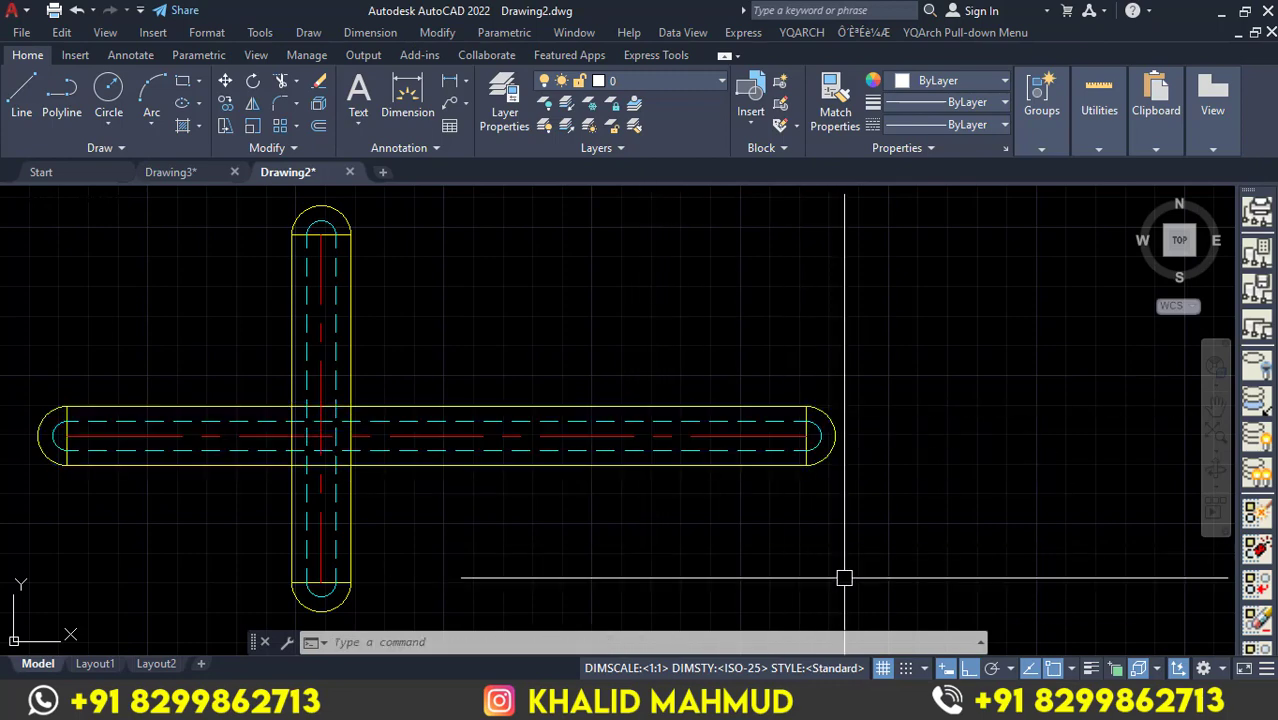
# Delete the vertical multiline with a crossing selection, leaving only the horizontal one.
pyautogui.doubleClick(725, 442)
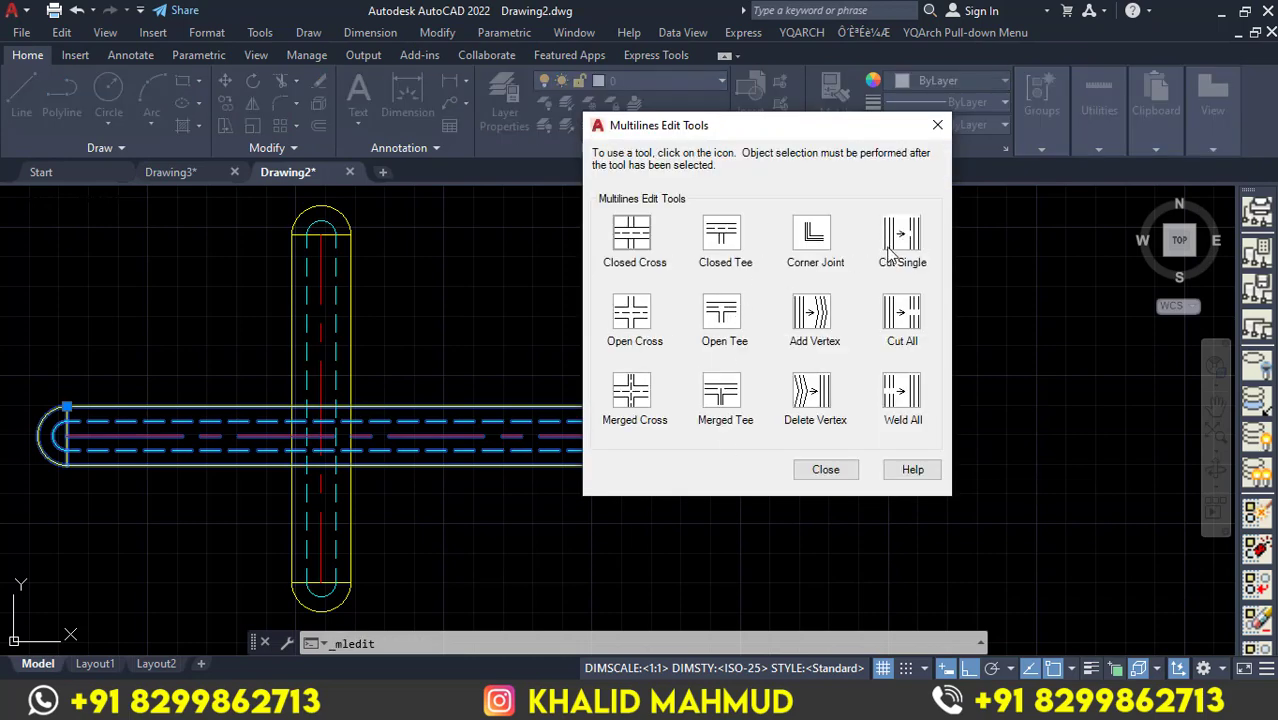
pyautogui.press('Escape')
pyautogui.click(340, 277)
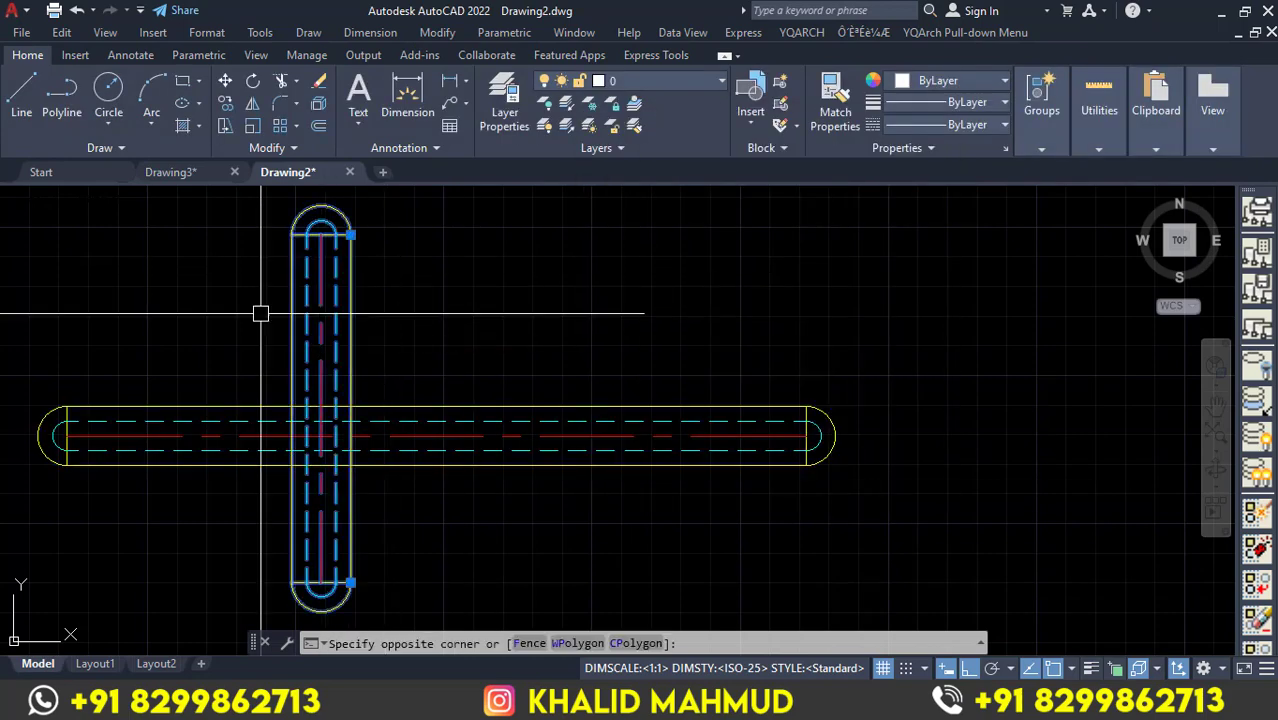
pyautogui.click(300, 309)
pyautogui.press('Delete')
pyautogui.moveTo(413, 397); pyautogui.dragTo(581, 390, button='middle')
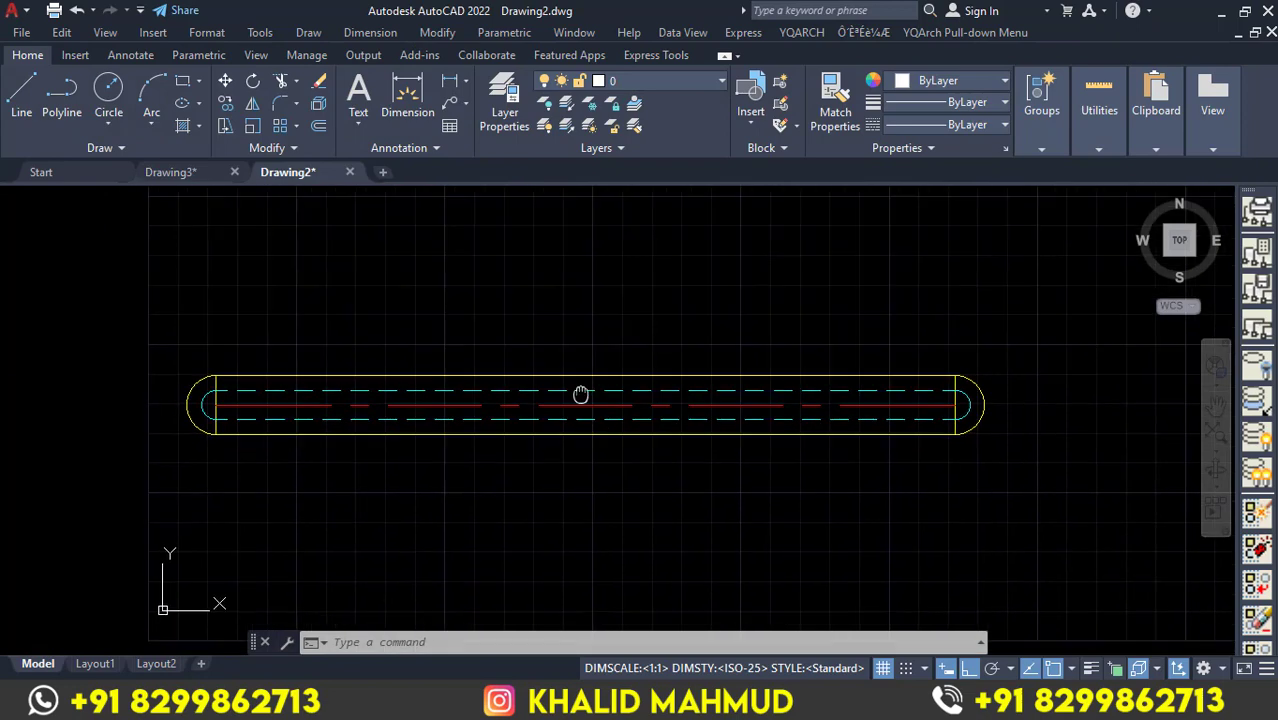
pyautogui.doubleClick(688, 424)
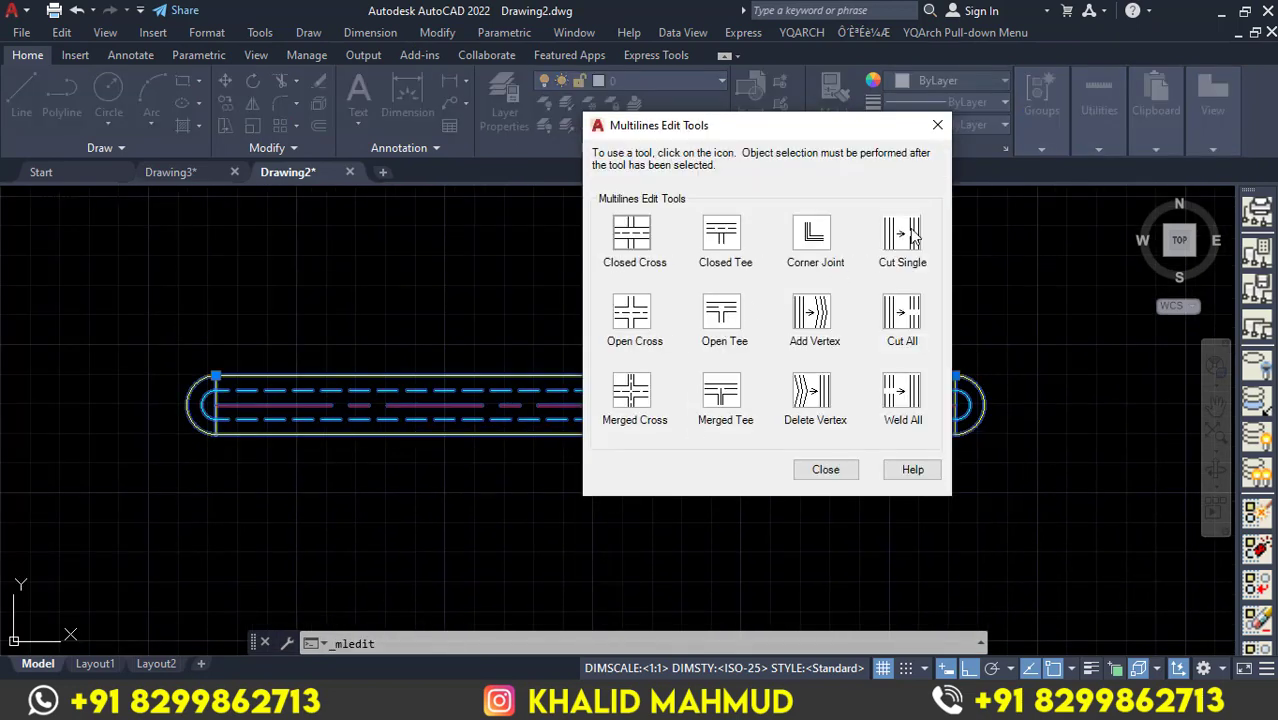
# Use Cut Single to cut one gap in the top edge and two in the bottom edge.
pyautogui.click(902, 234)
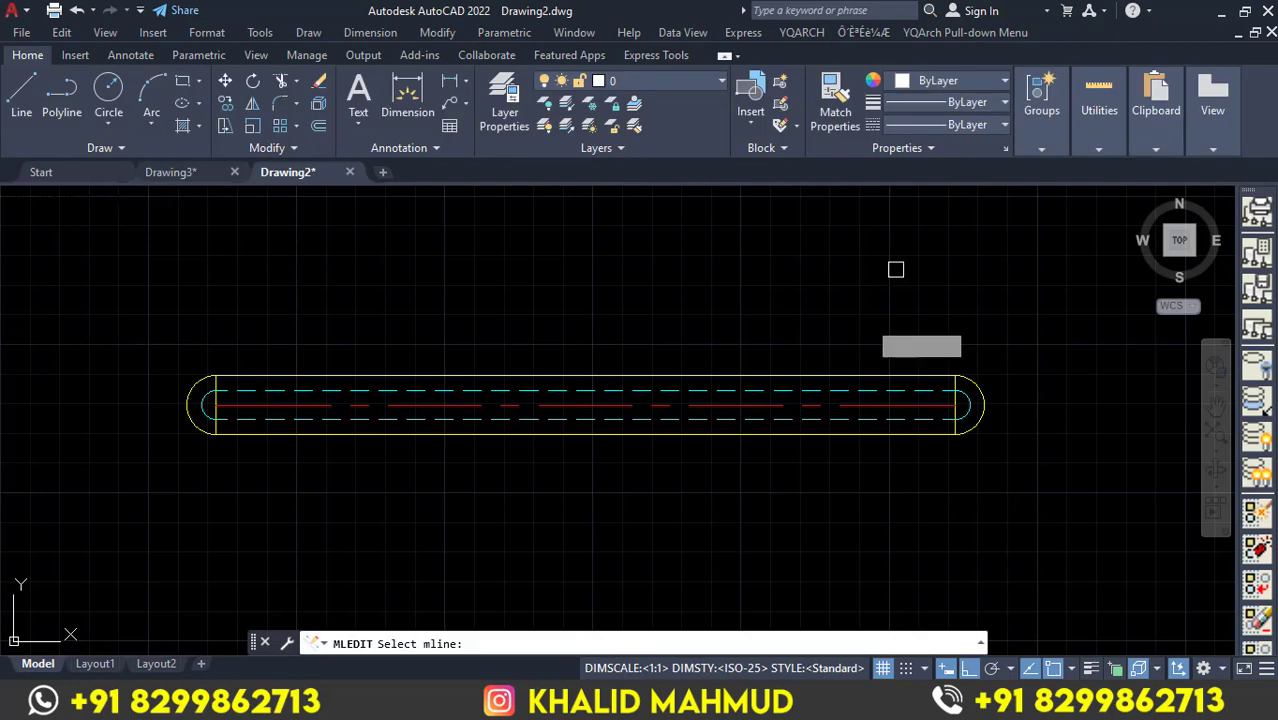
pyautogui.click(820, 372)
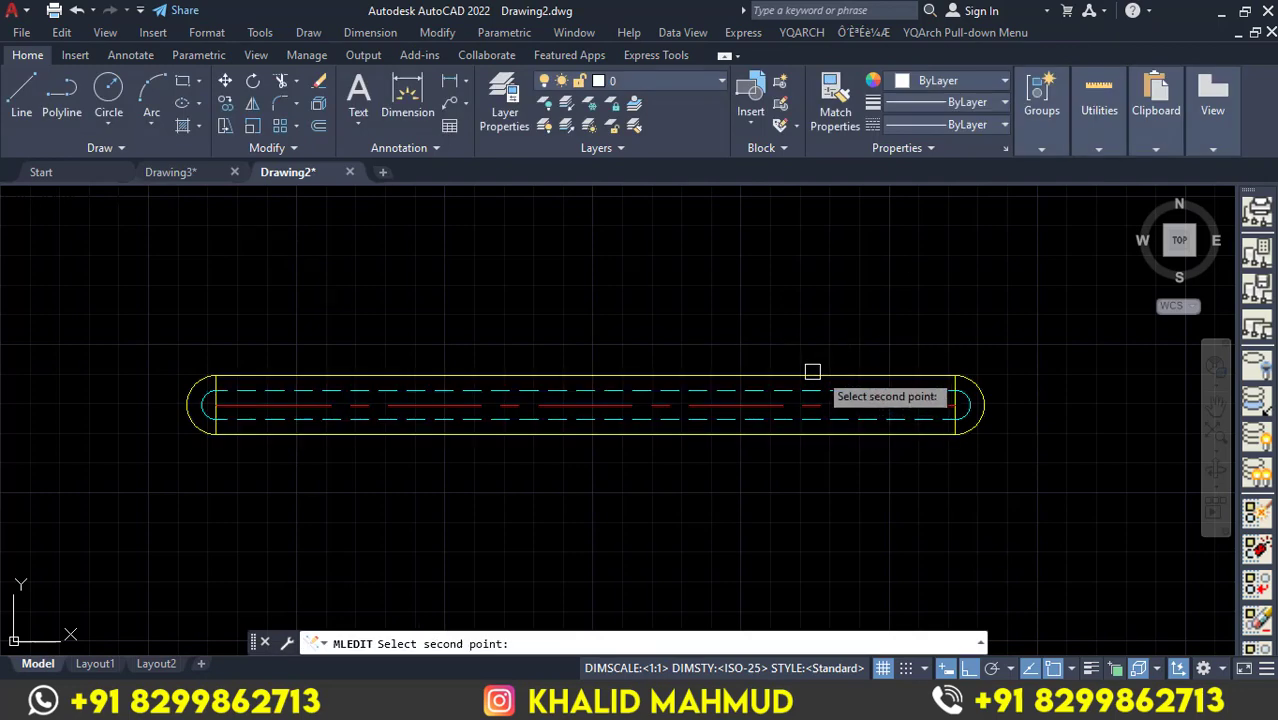
pyautogui.click(585, 372)
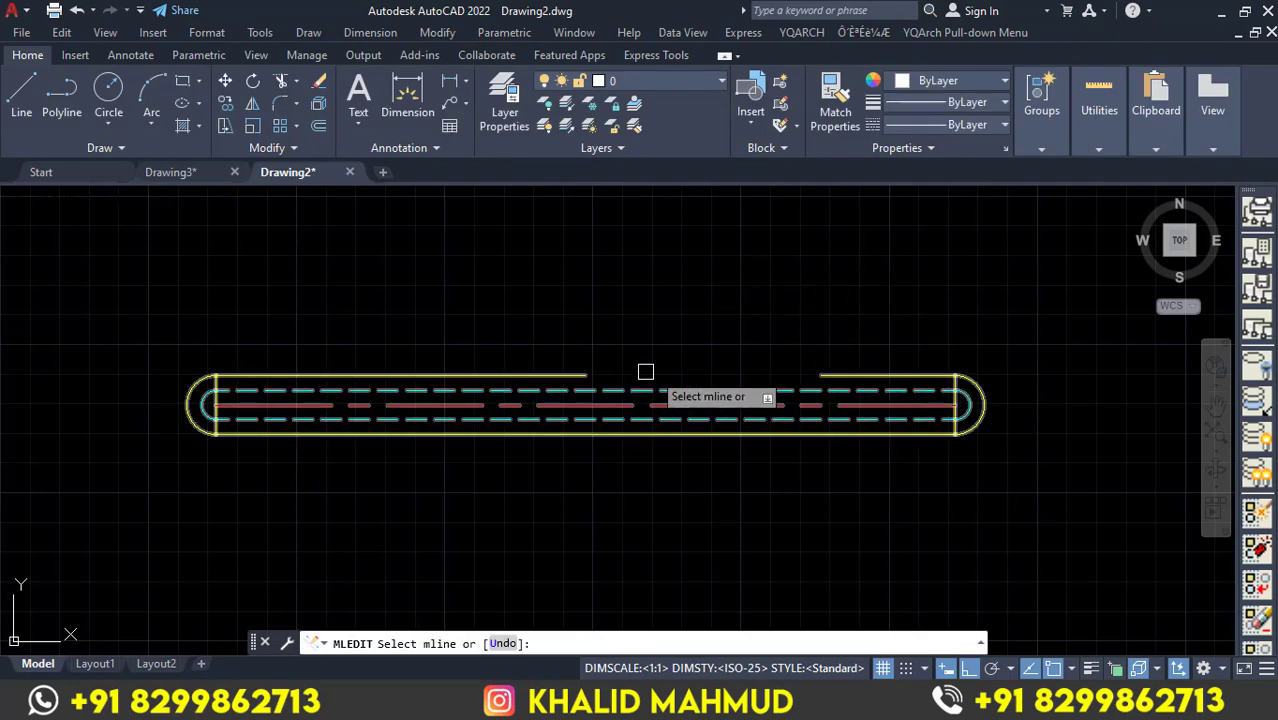
pyautogui.click(275, 434)
pyautogui.click(492, 434)
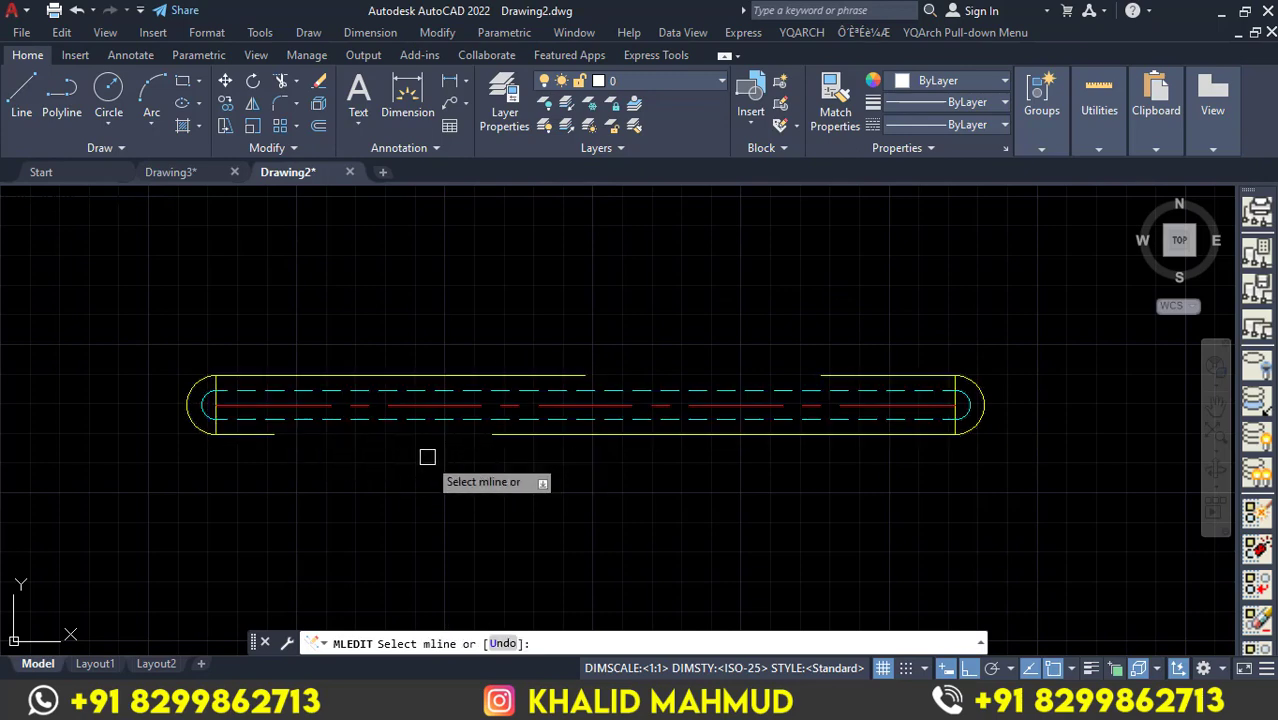
pyautogui.click(686, 434)
pyautogui.click(842, 442)
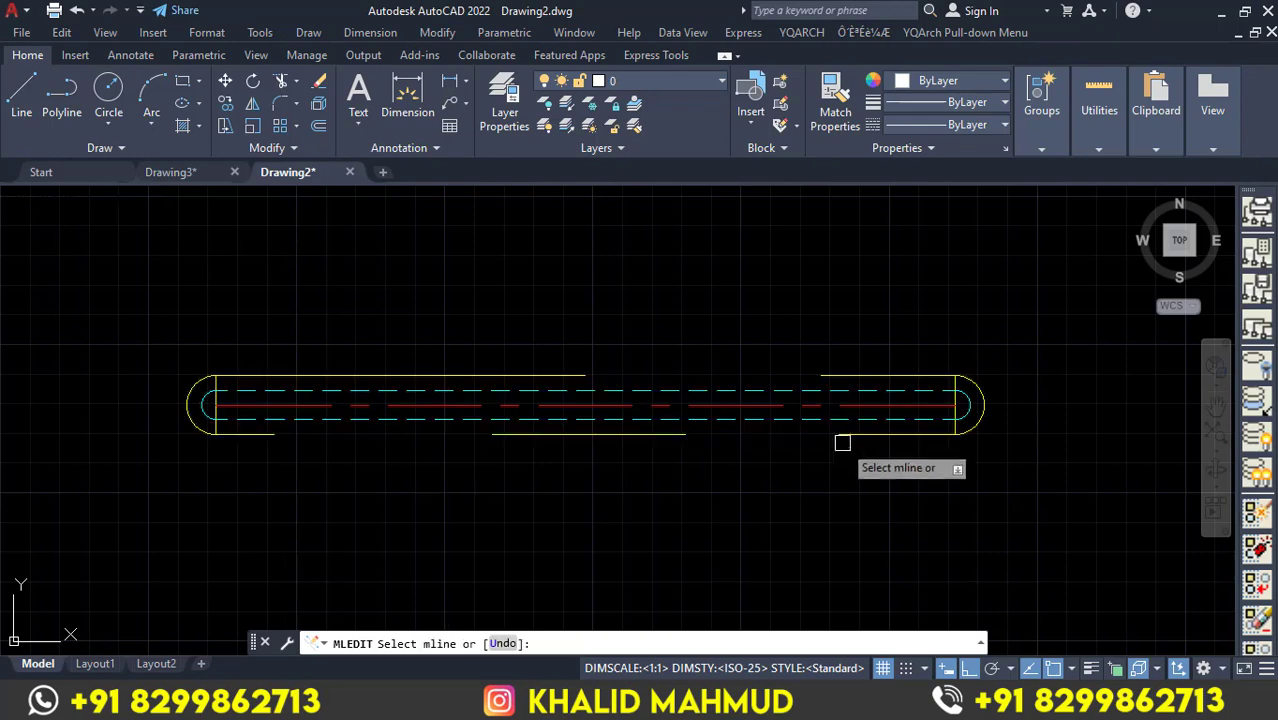
pyautogui.press('Return')
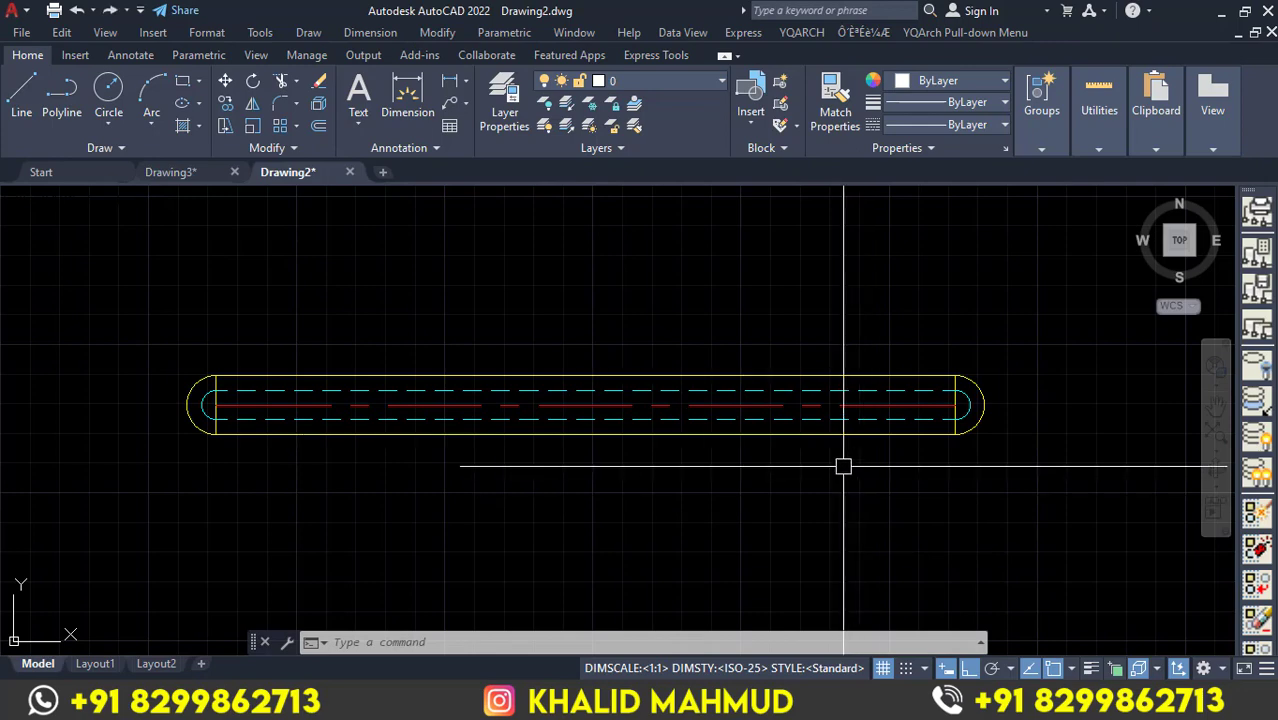
pyautogui.doubleClick(830, 433)
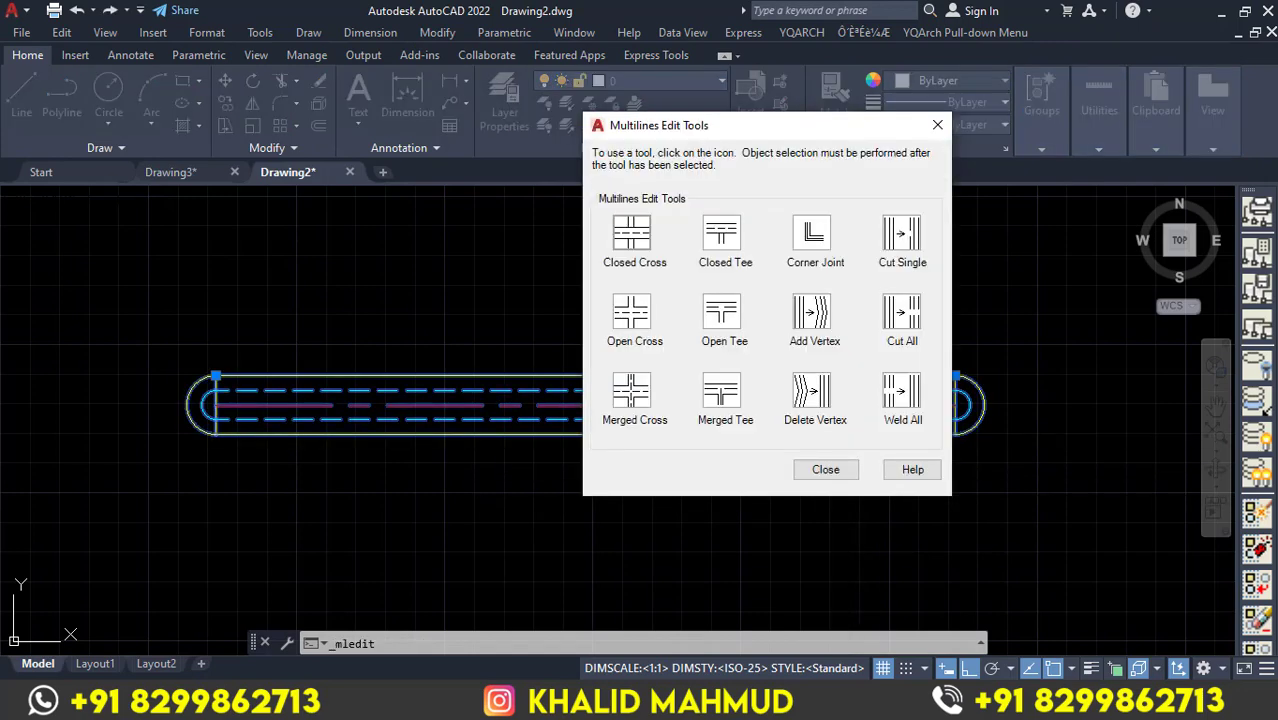
# Cut right and left full-width gaps through the multiline with Cut All, then undo them.
pyautogui.click(901, 318)
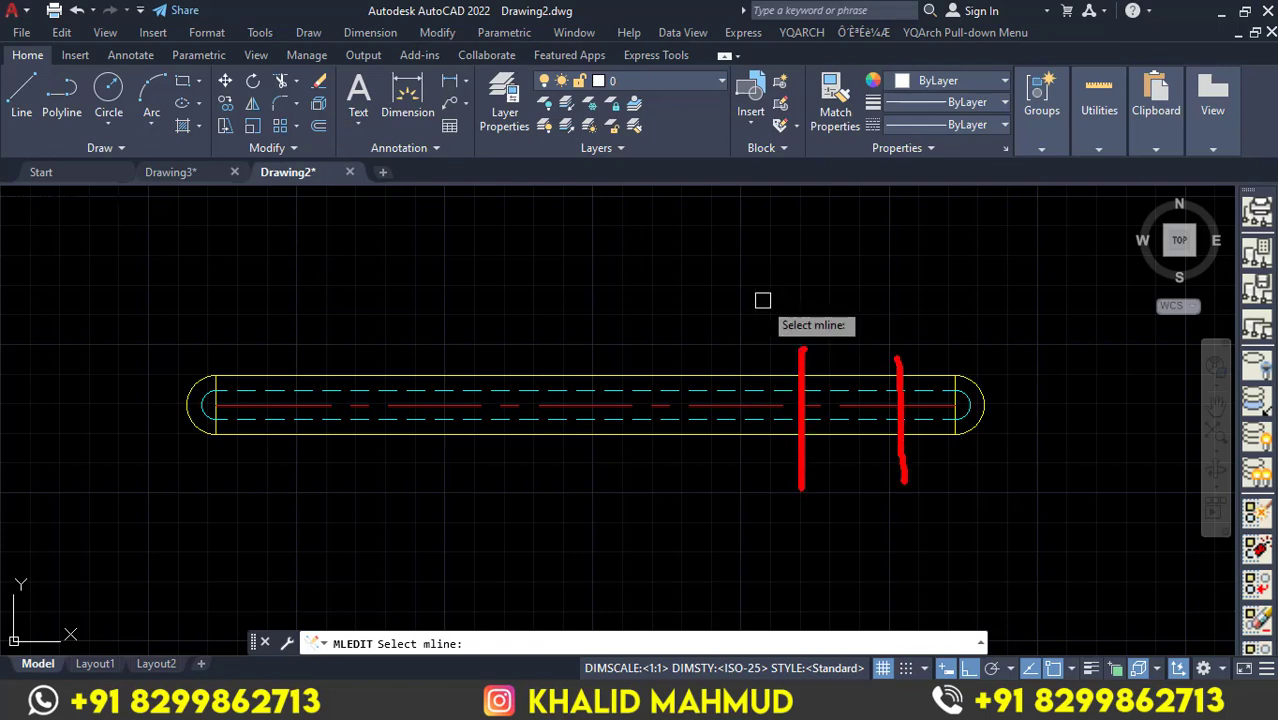
pyautogui.click(893, 390)
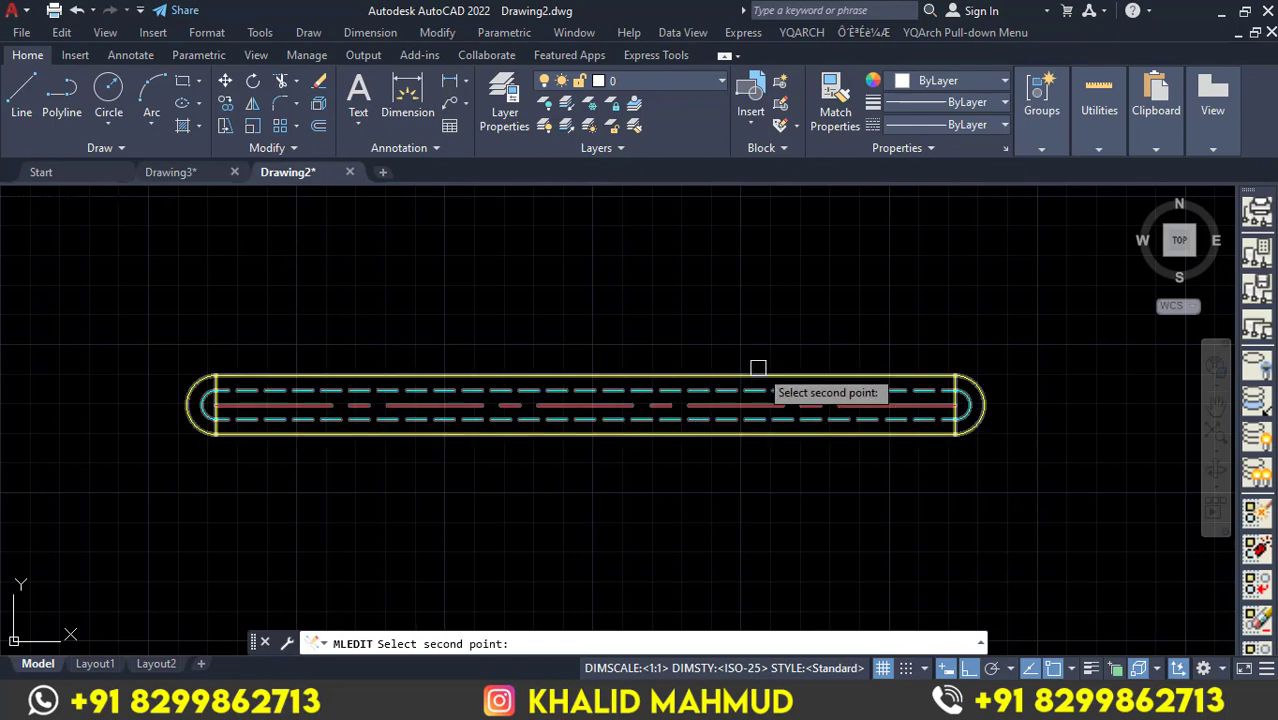
pyautogui.click(733, 369)
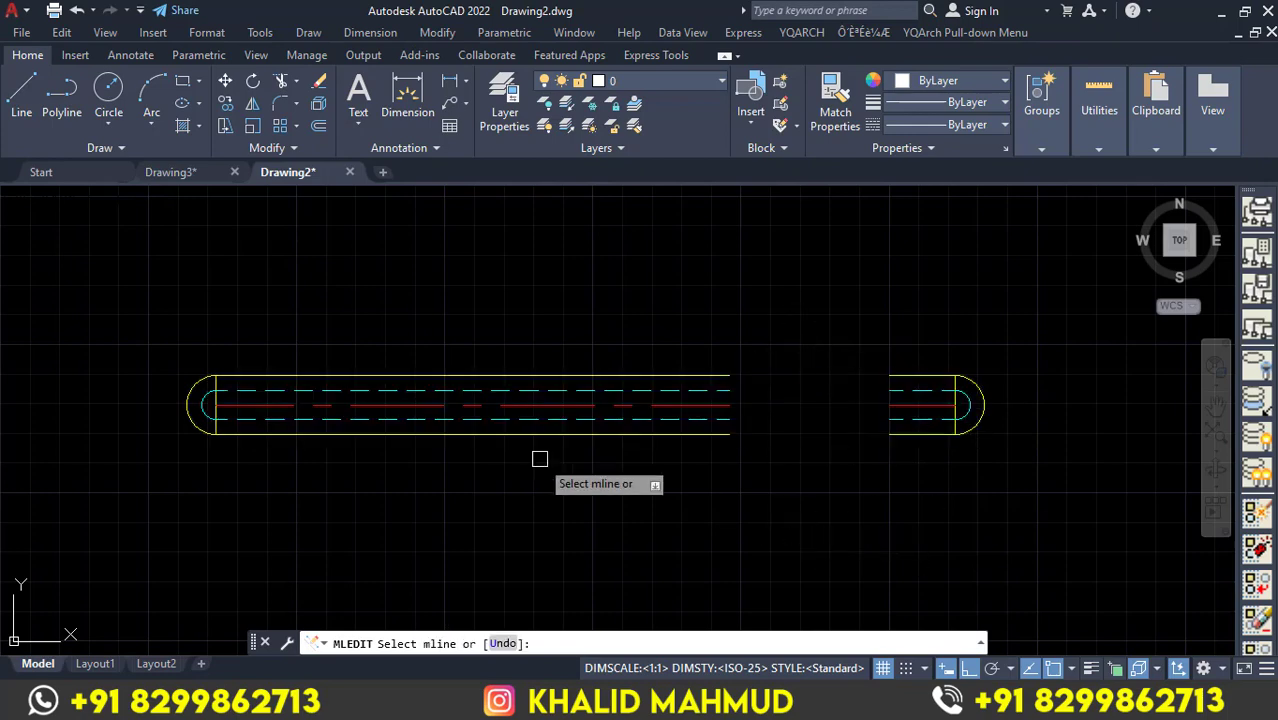
pyautogui.click(320, 372)
pyautogui.click(457, 368)
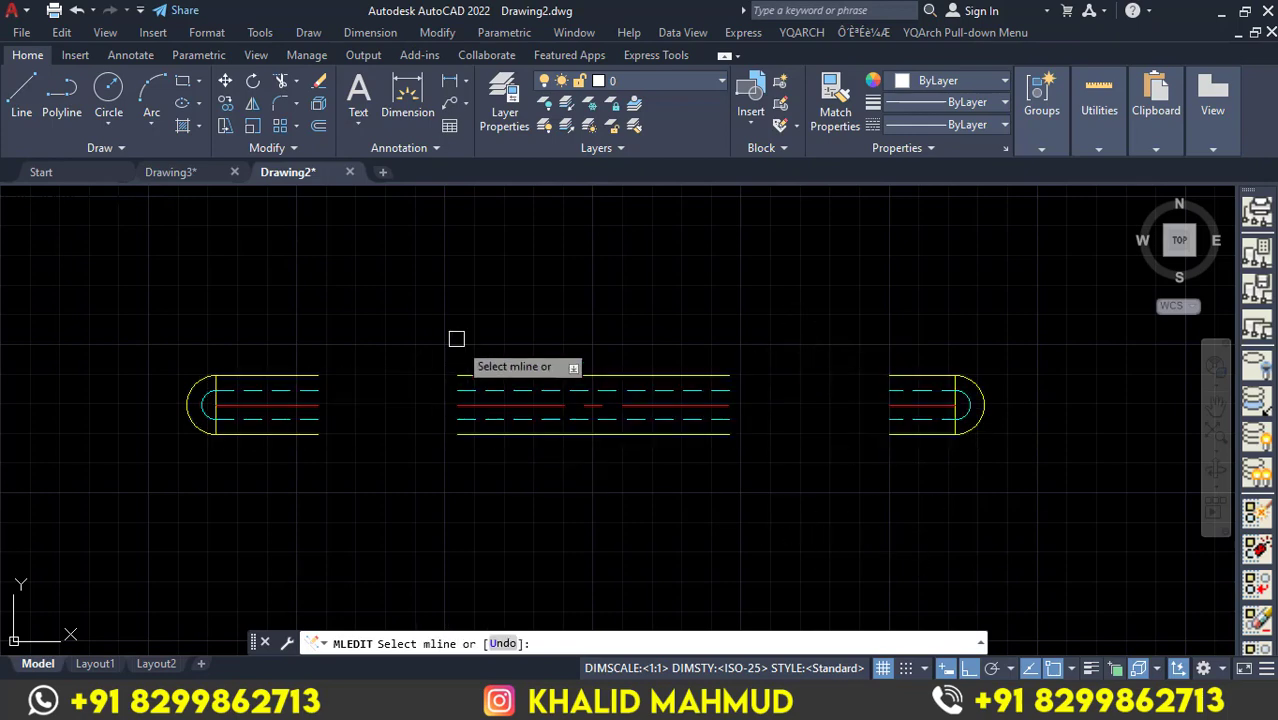
pyautogui.press('Return')
pyautogui.click(545, 434)
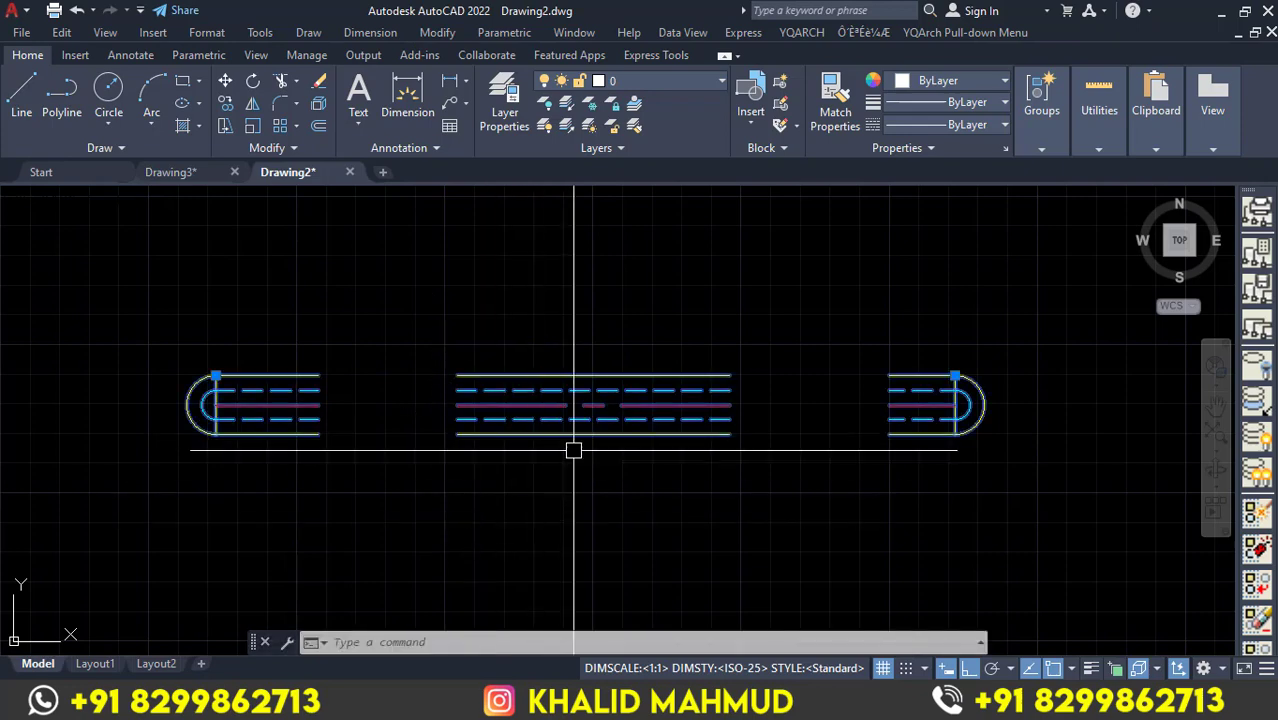
pyautogui.press('Escape')
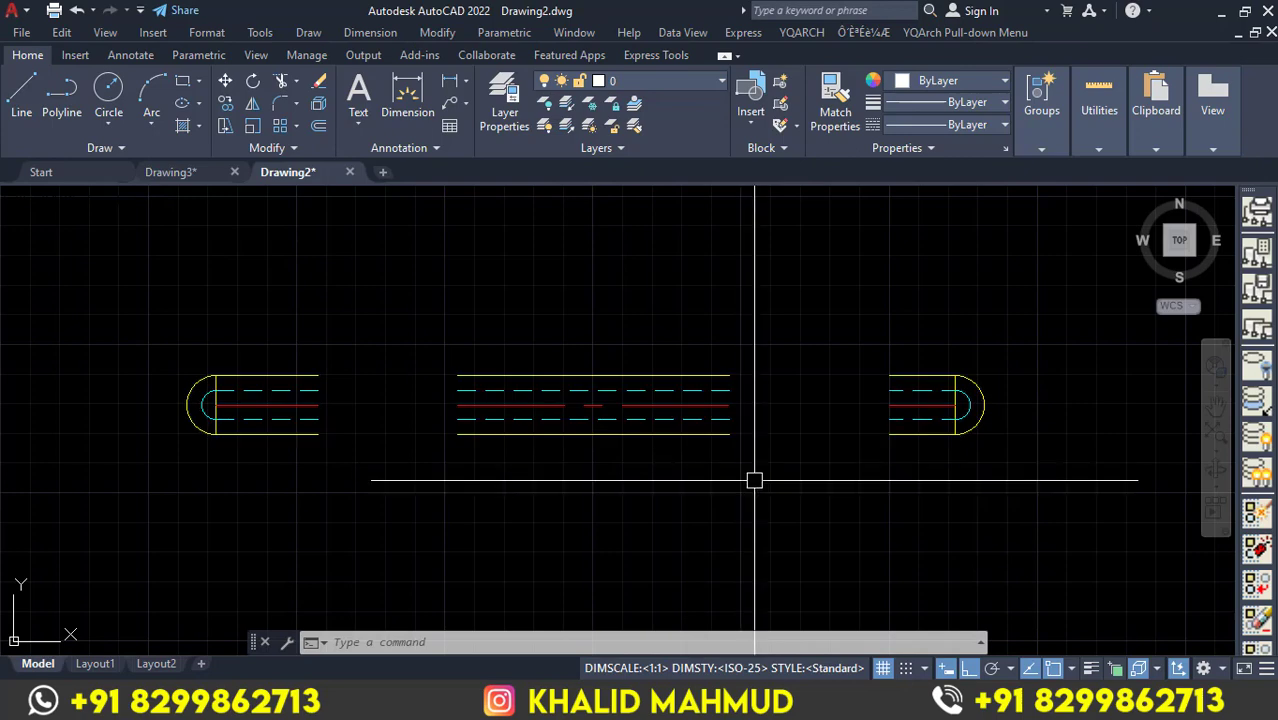
pyautogui.hotkey('ctrl', 'z')
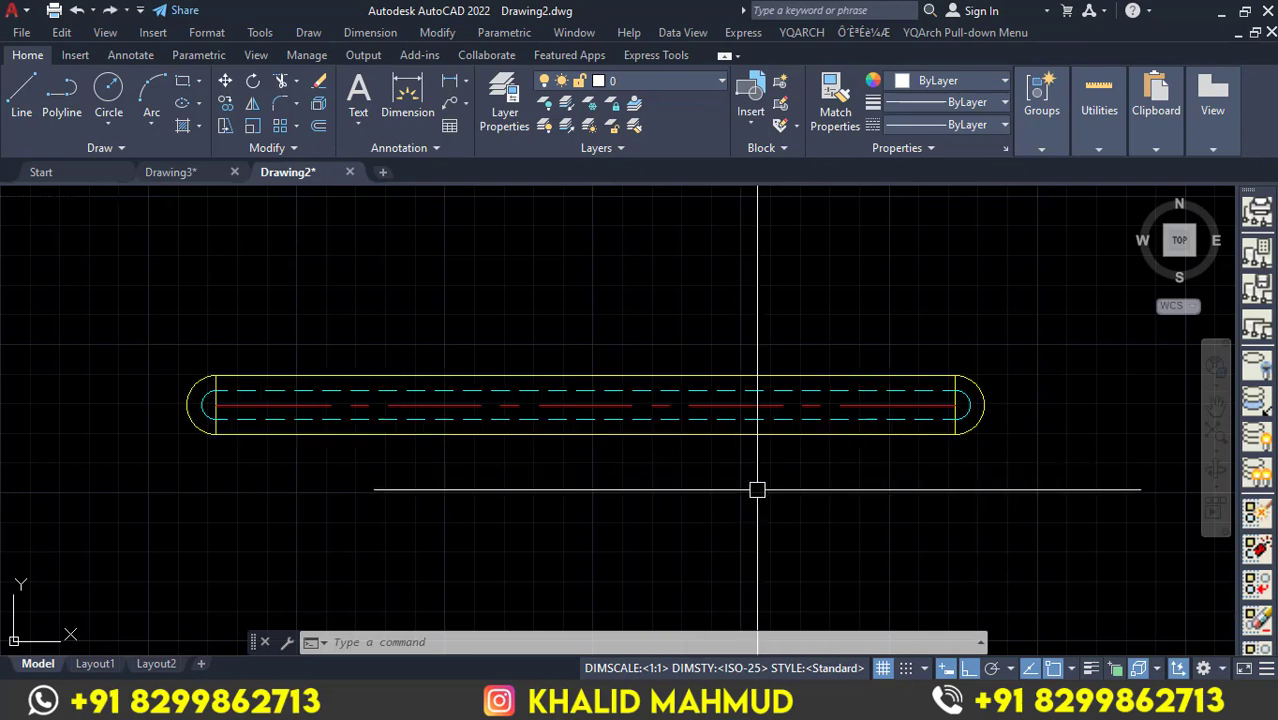
pyautogui.doubleClick(737, 420)
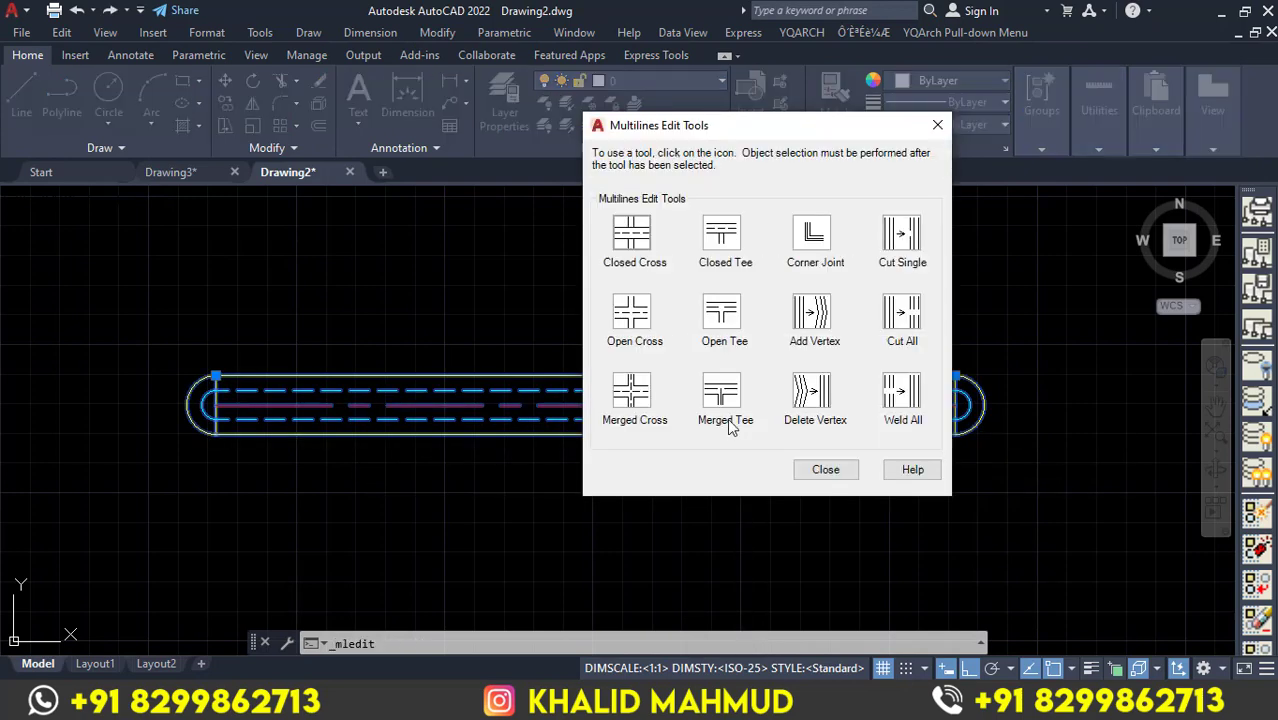
# Cut right and left full-width gaps through the multiline with Cut All.
pyautogui.click(914, 413)
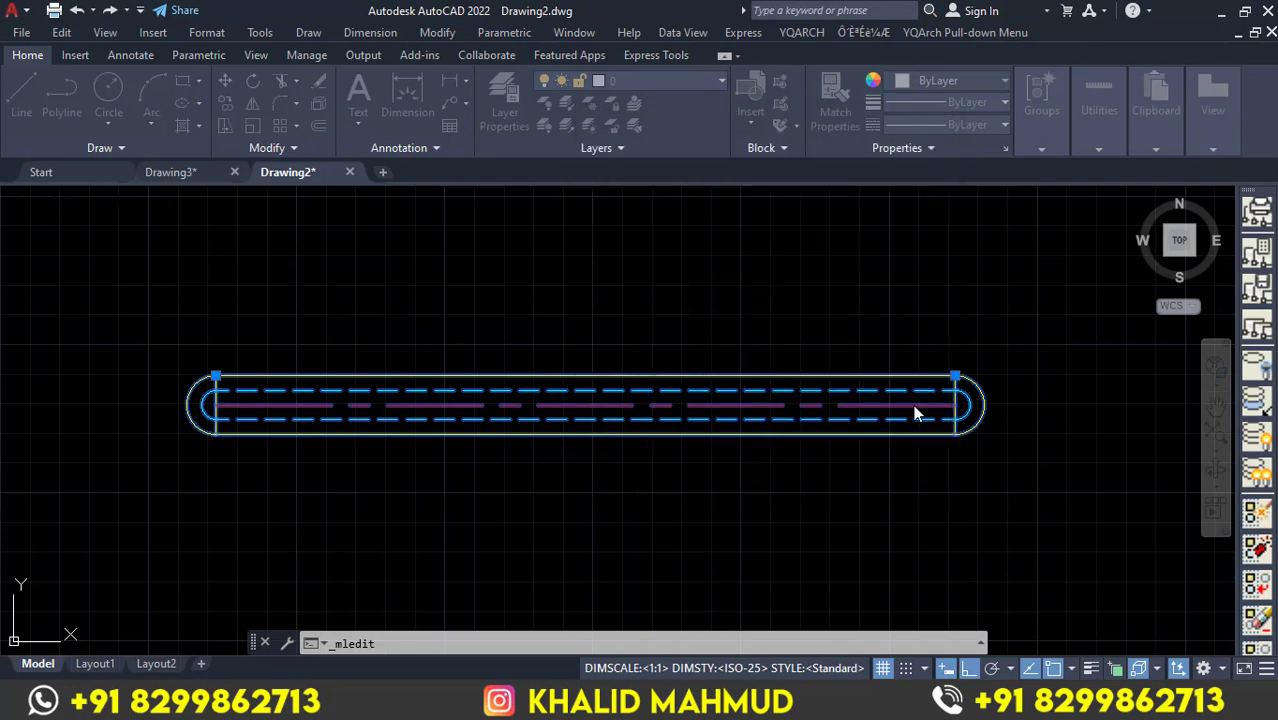
pyautogui.doubleClick(865, 420)
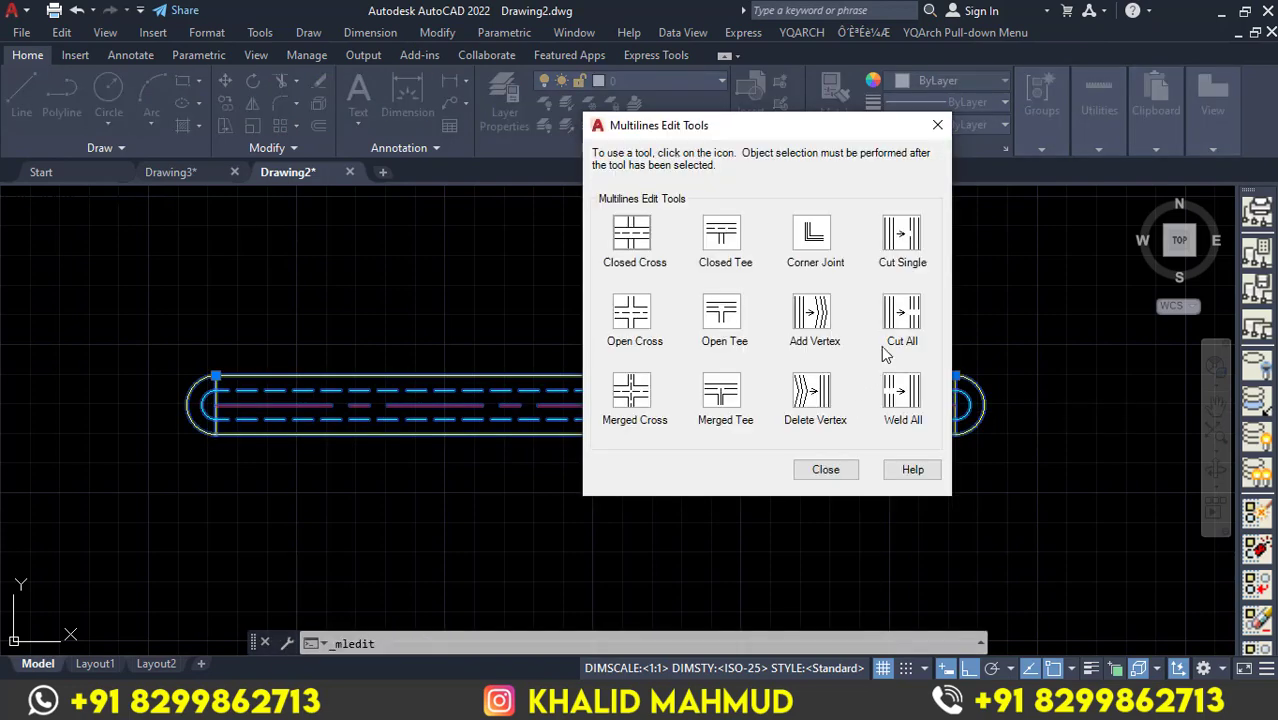
pyautogui.click(896, 318)
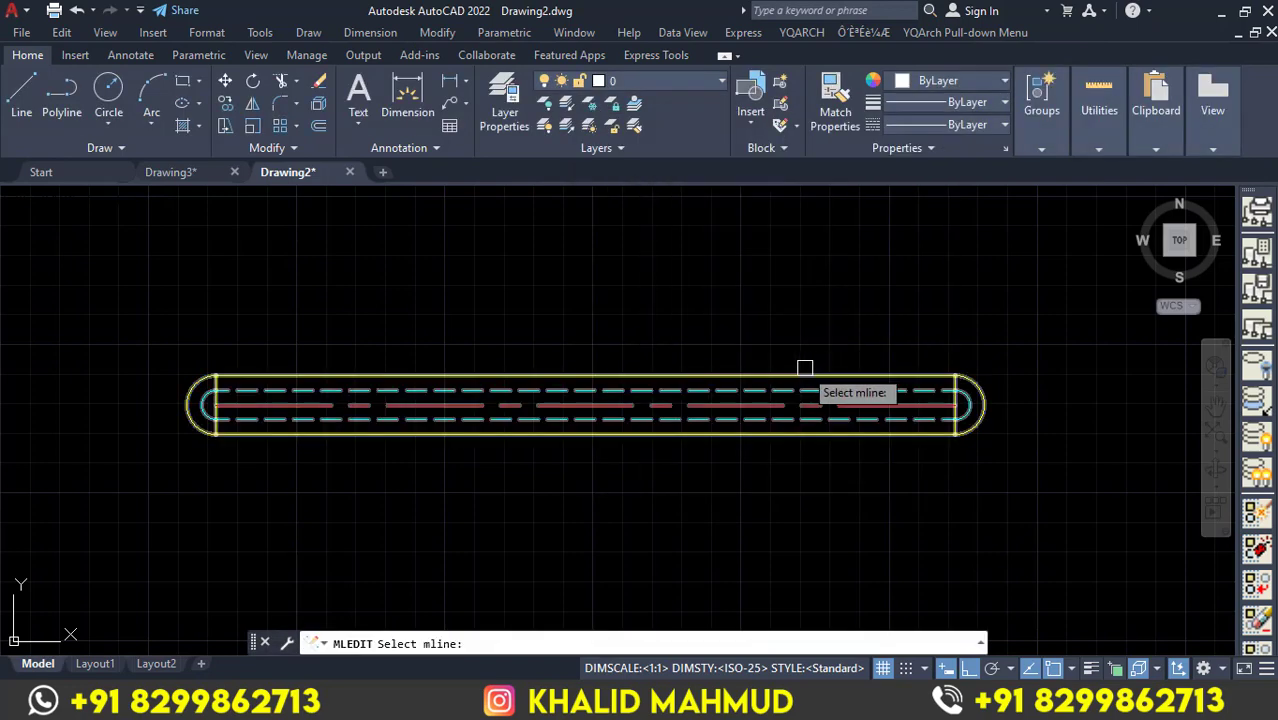
pyautogui.click(731, 375)
pyautogui.click(869, 380)
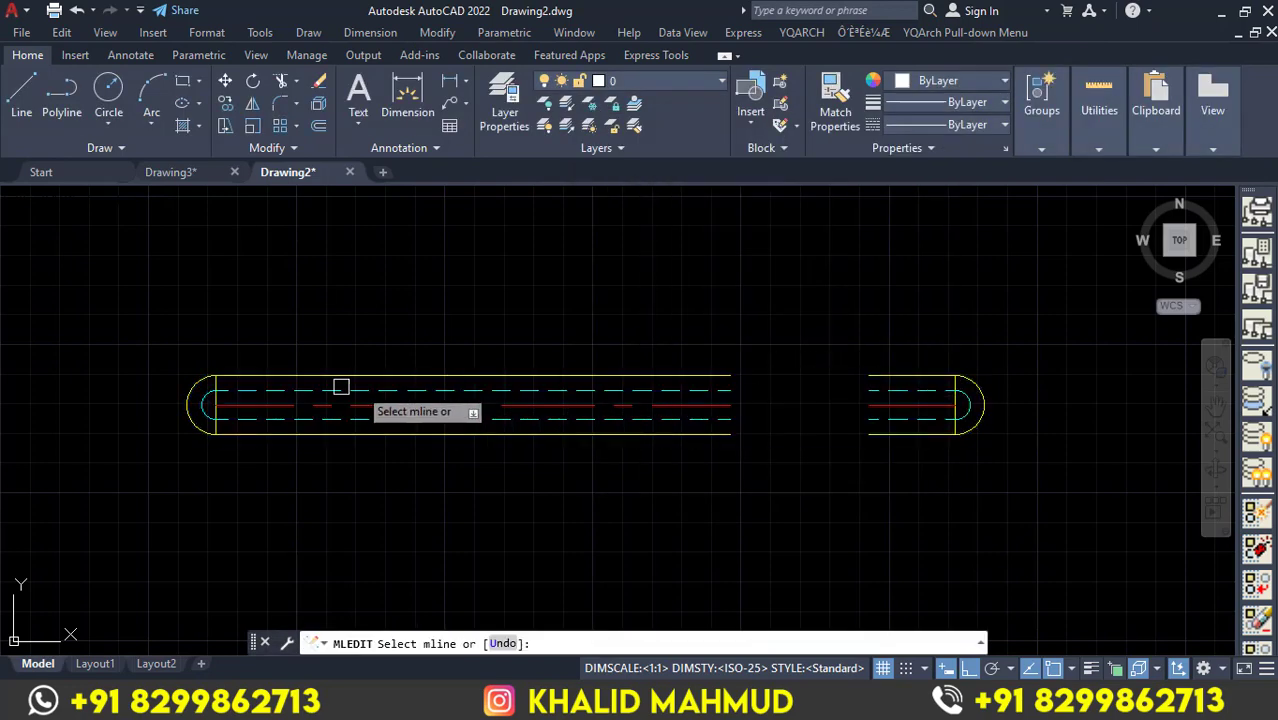
pyautogui.click(303, 376)
pyautogui.click(412, 375)
pyautogui.press('Return')
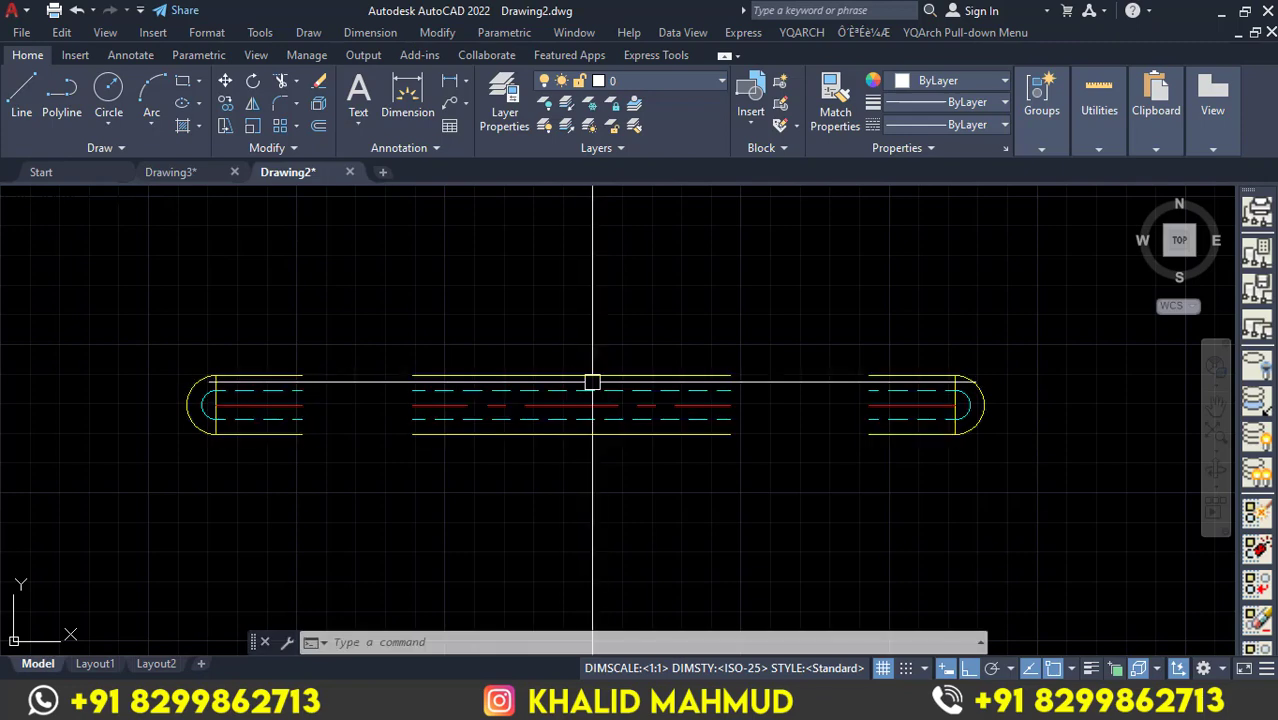
# Weld both gaps shut with Weld All so the multiline is continuous again.
pyautogui.doubleClick(592, 376)
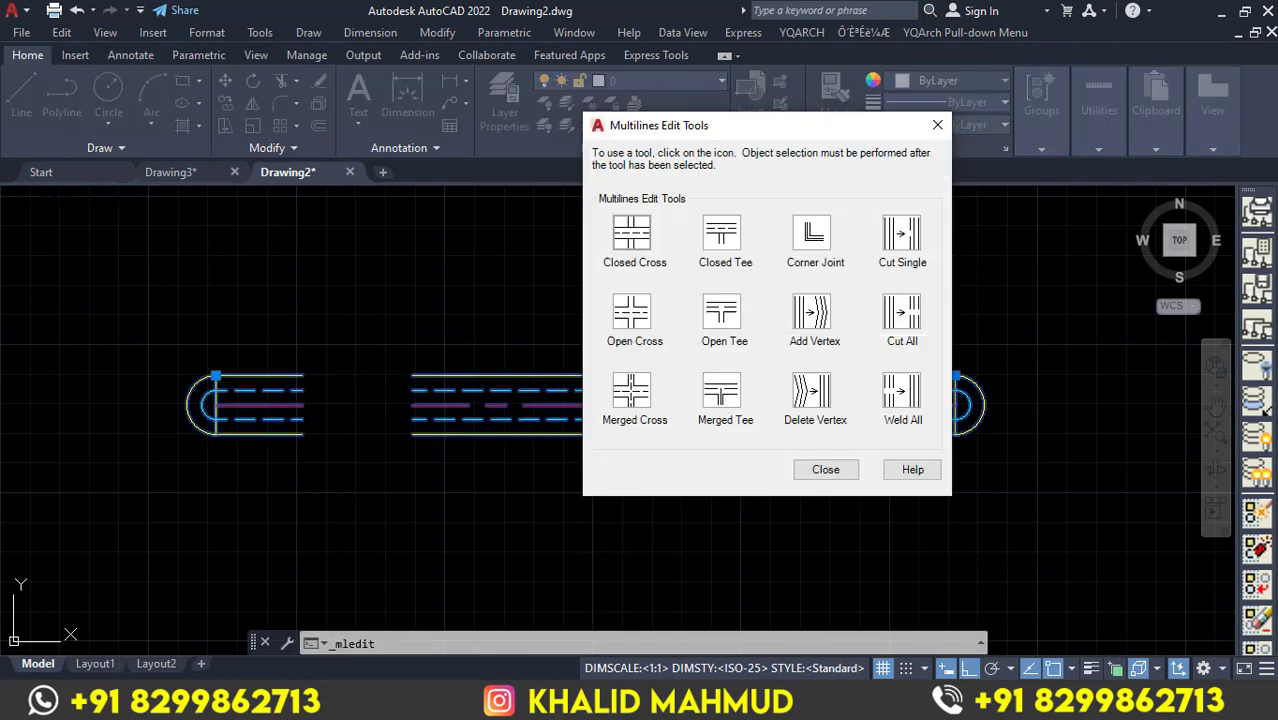
pyautogui.click(903, 405)
pyautogui.click(910, 408)
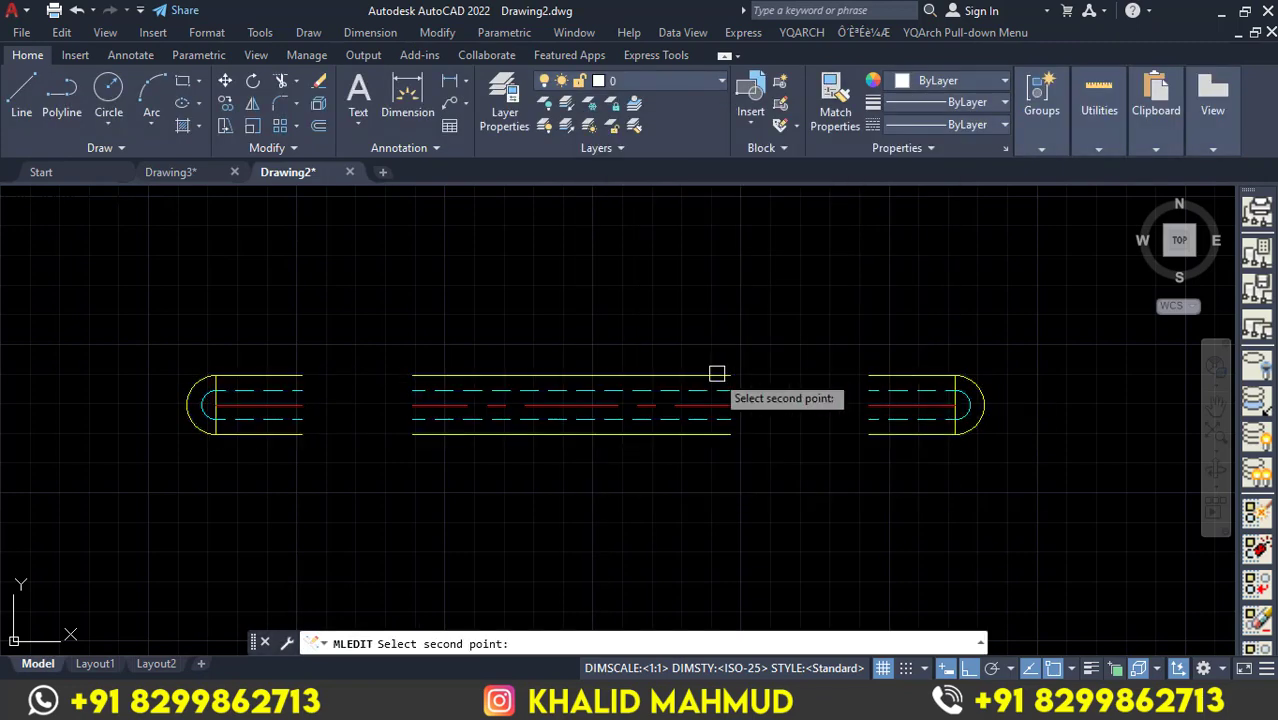
pyautogui.click(666, 374)
pyautogui.click(440, 377)
pyautogui.click(262, 377)
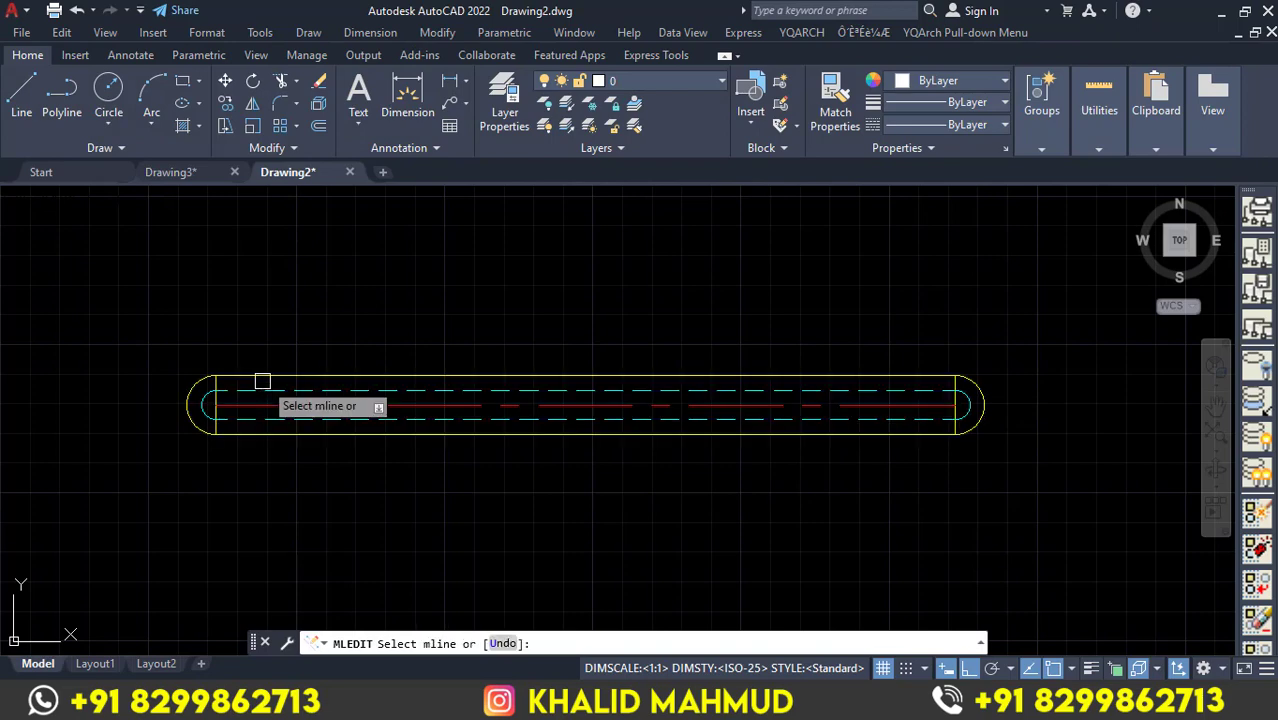
pyautogui.press('Return')
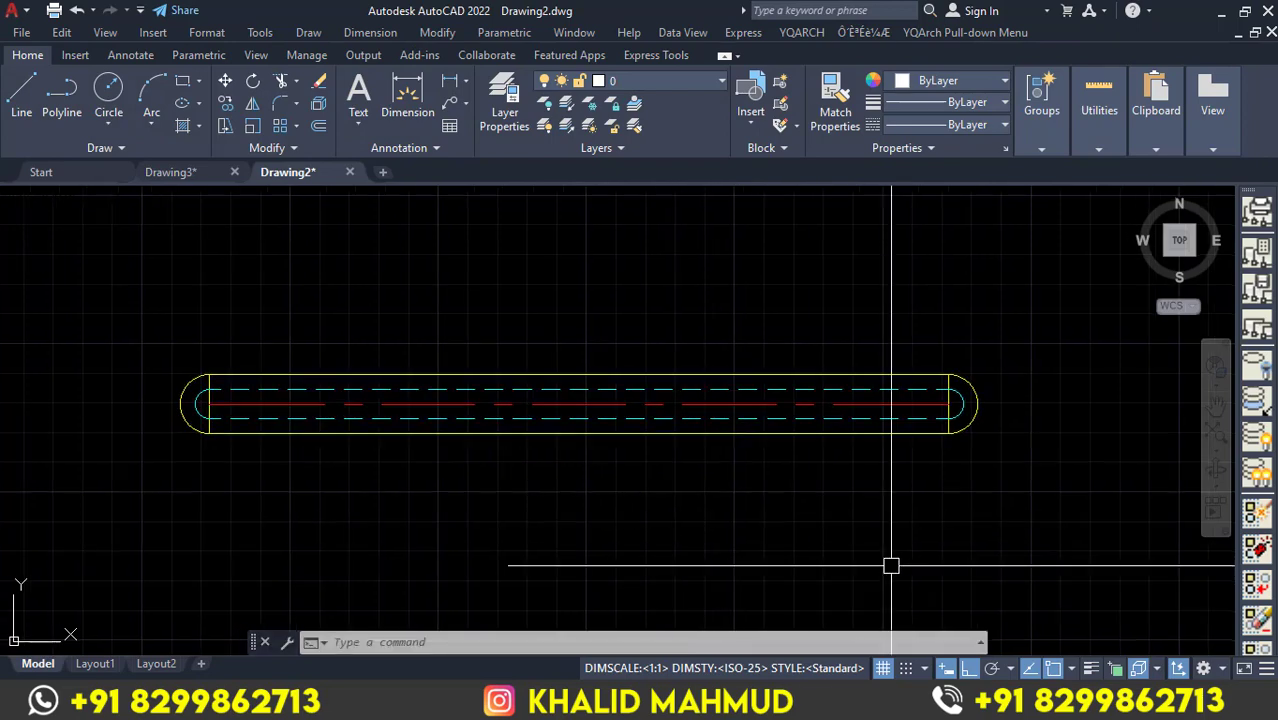